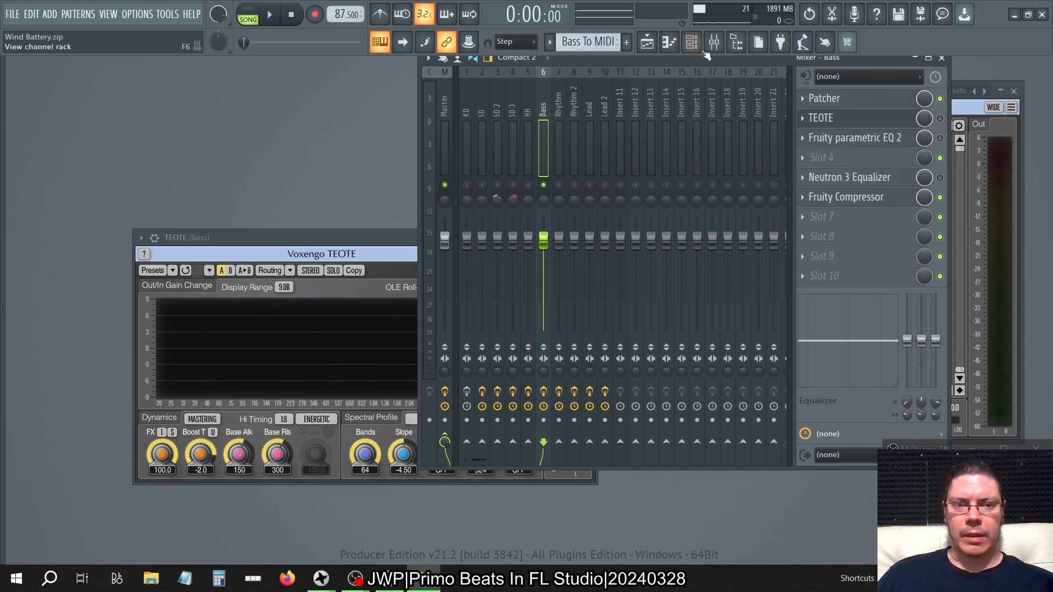
Look through the project's channels in the channel rack and close it again.
{"action": "left_click", "coordinate": [691, 42]}
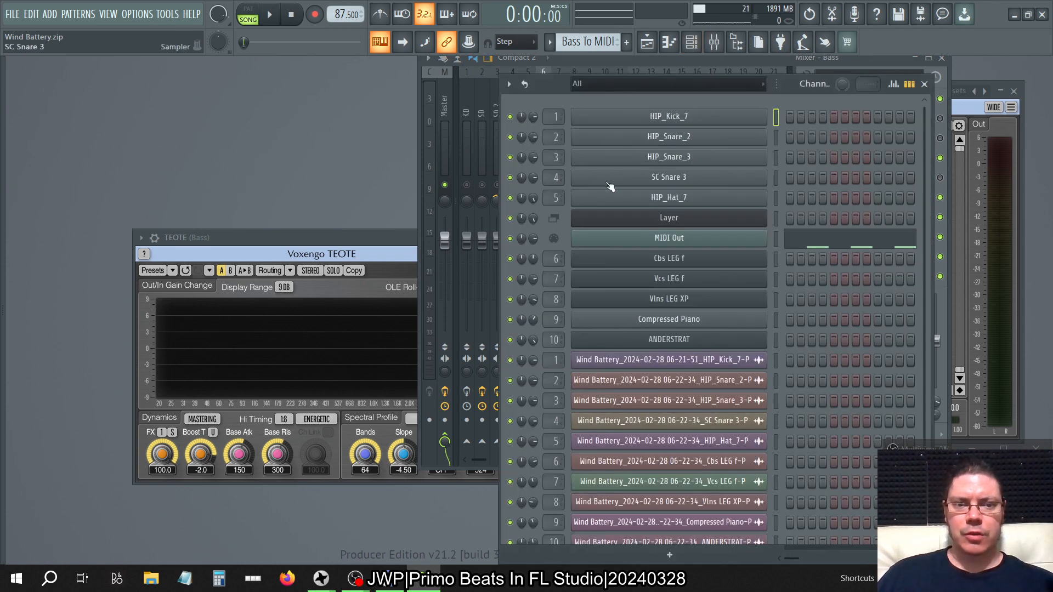
{"action": "left_click", "coordinate": [925, 84]}
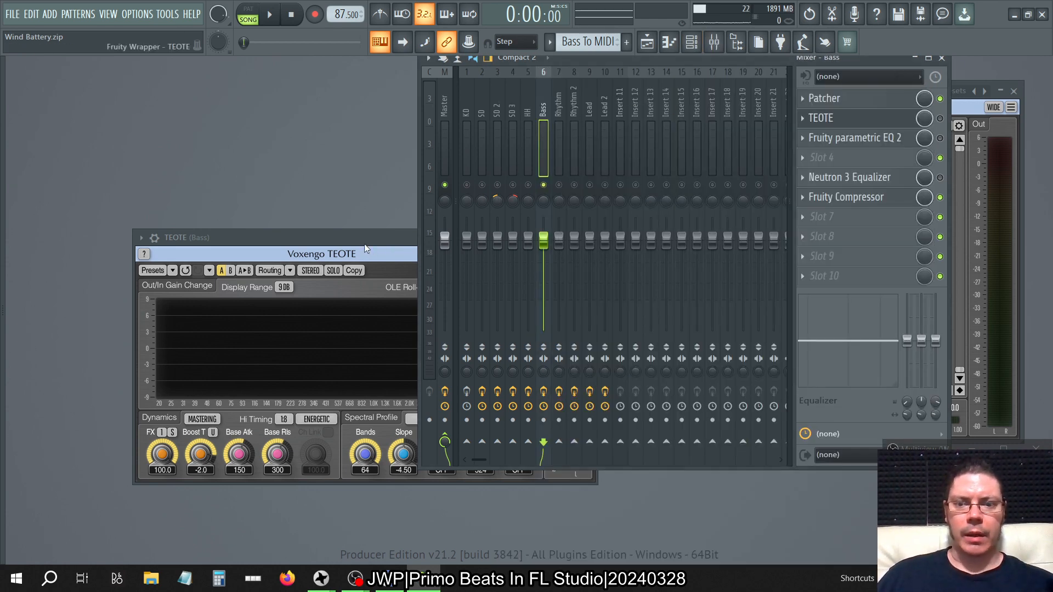
{"action": "left_click", "coordinate": [692, 42]}
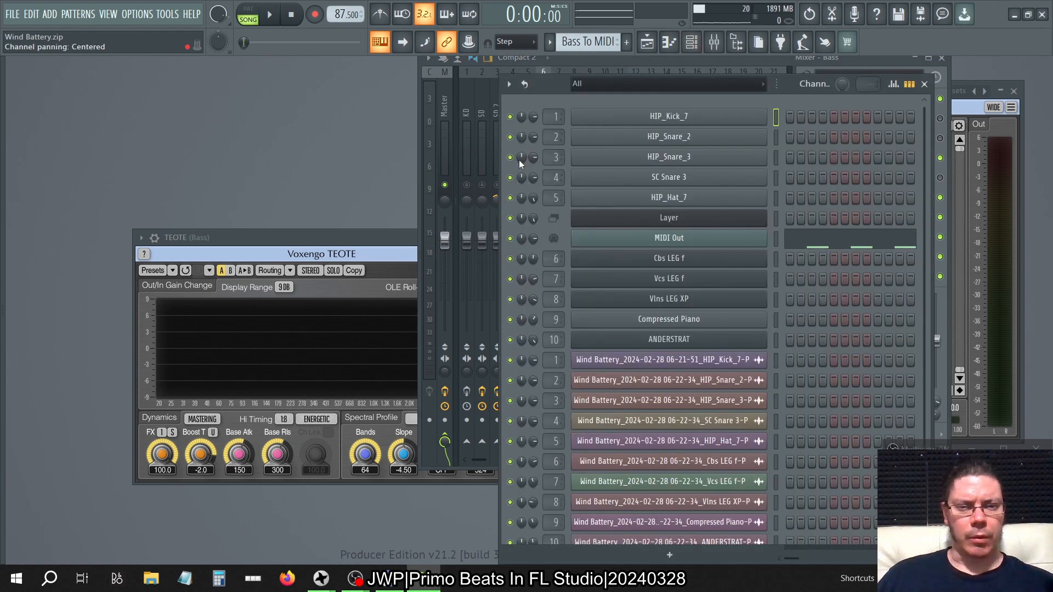
{"action": "scroll", "coordinate": [724, 285], "scroll_direction": "down", "scroll_amount": 1}
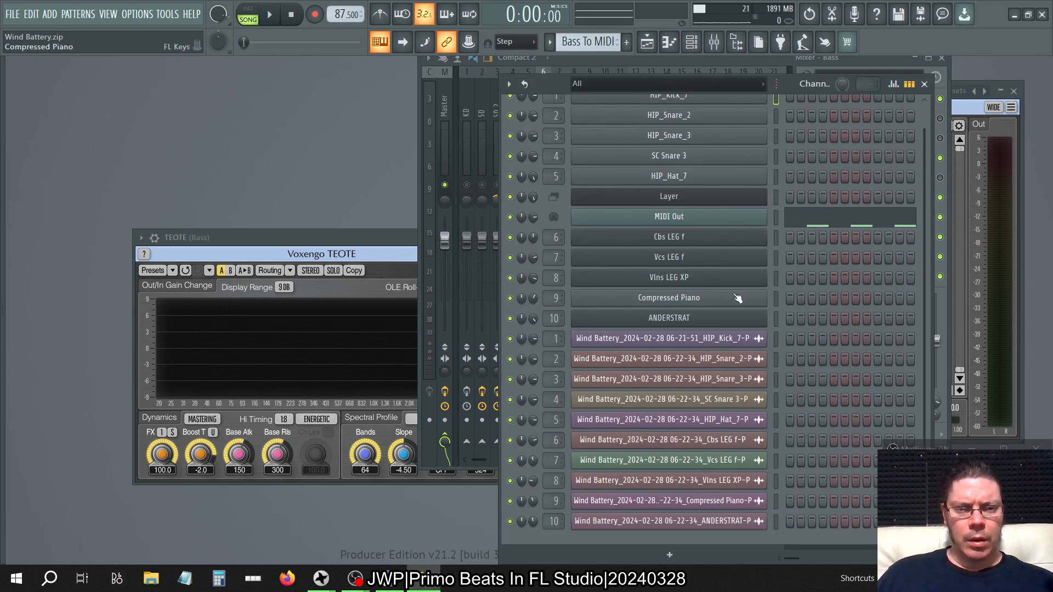
{"action": "left_click", "coordinate": [925, 84]}
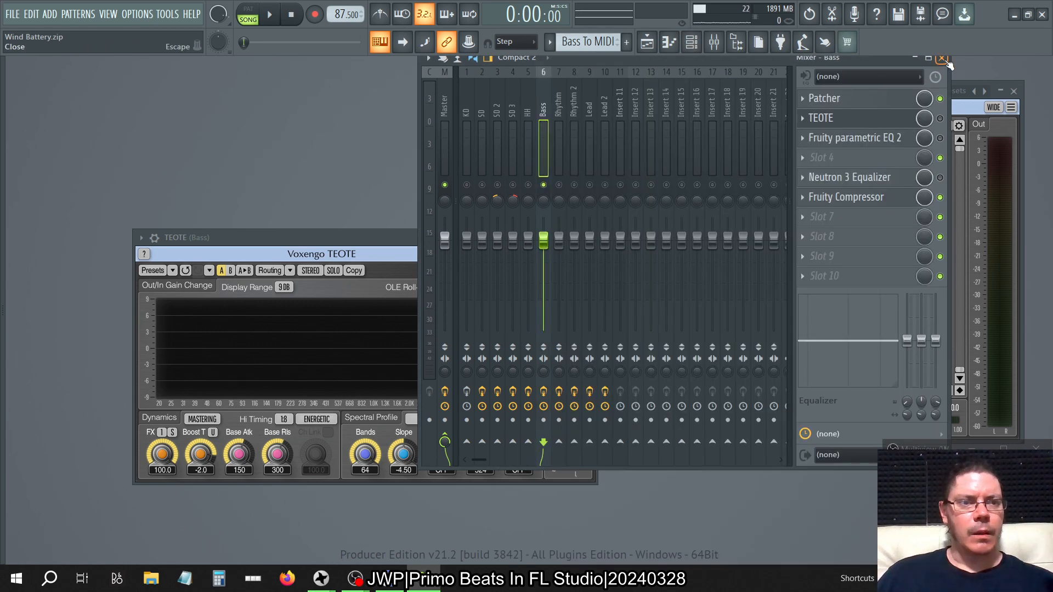
Clear the workspace by closing the mixer, SPAN Plus and TEOTE windows, and reopen only the mixer.
{"action": "left_click", "coordinate": [942, 57]}
{"action": "left_click", "coordinate": [1013, 91]}
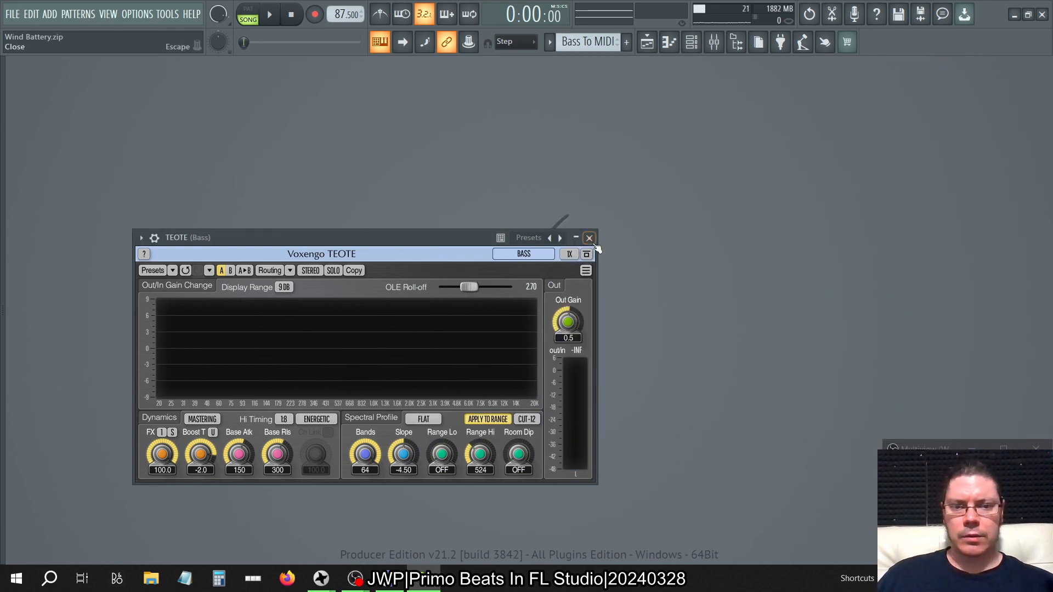
{"action": "left_click", "coordinate": [589, 238]}
{"action": "left_click", "coordinate": [714, 42]}
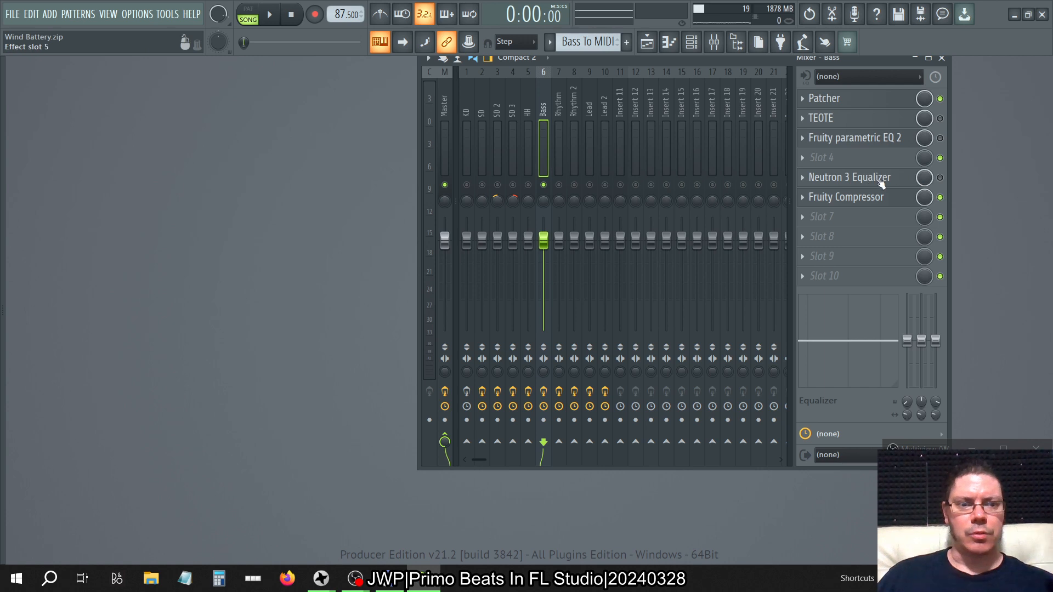
Open Neutron 3 Equalizer on the Bass track and enable both it and Fruity parametric EQ 2.
{"action": "left_click", "coordinate": [849, 177]}
{"action": "left_click", "coordinate": [940, 177]}
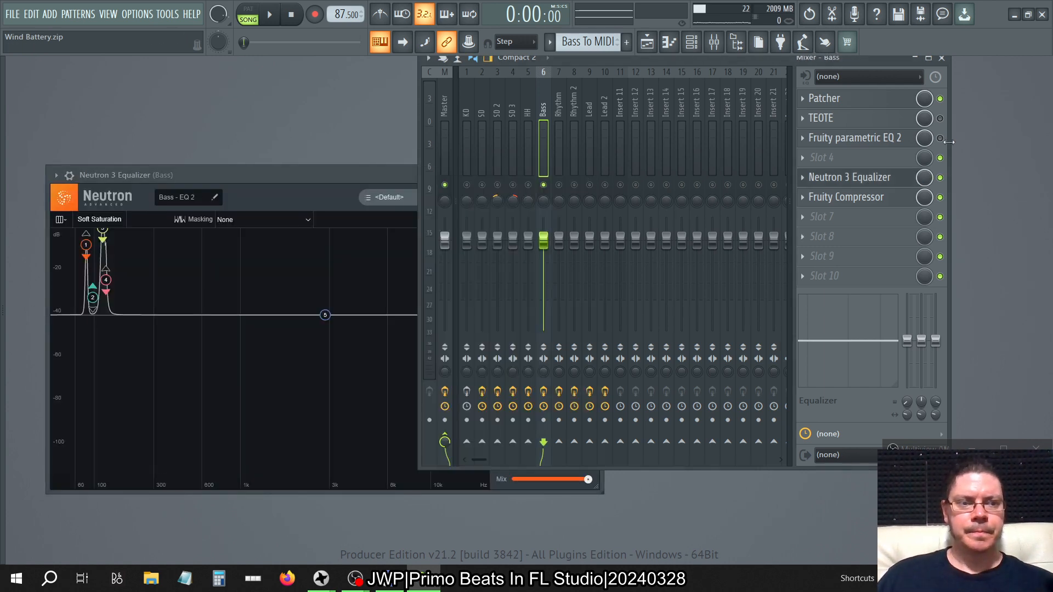
{"action": "left_click", "coordinate": [940, 138]}
View TB_Morphit_v1 on the Master track in demo mode, moving its window aside before closing it.
{"action": "left_click", "coordinate": [445, 111]}
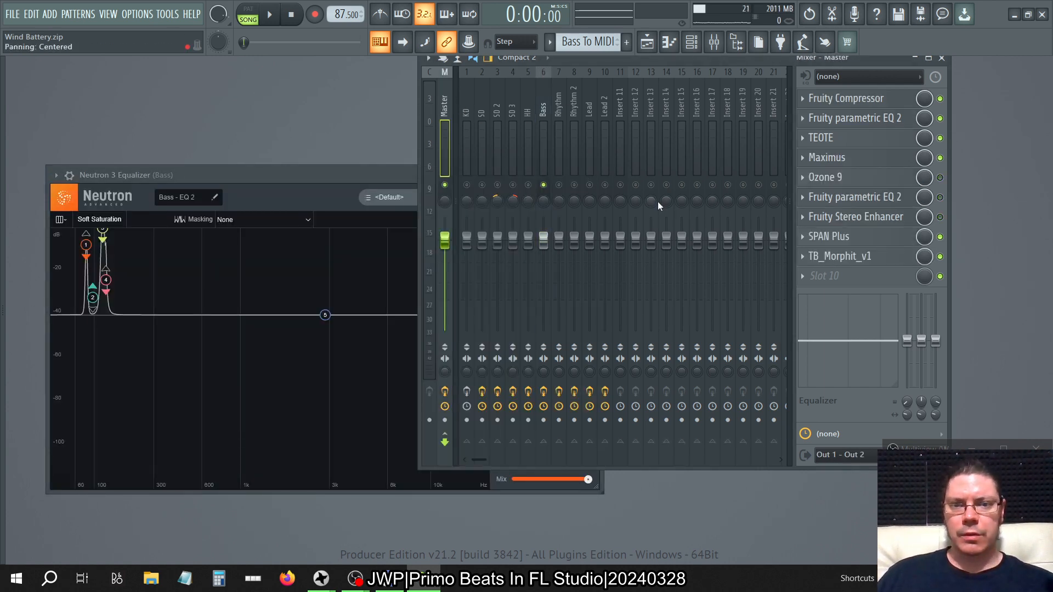
{"action": "left_click", "coordinate": [855, 256]}
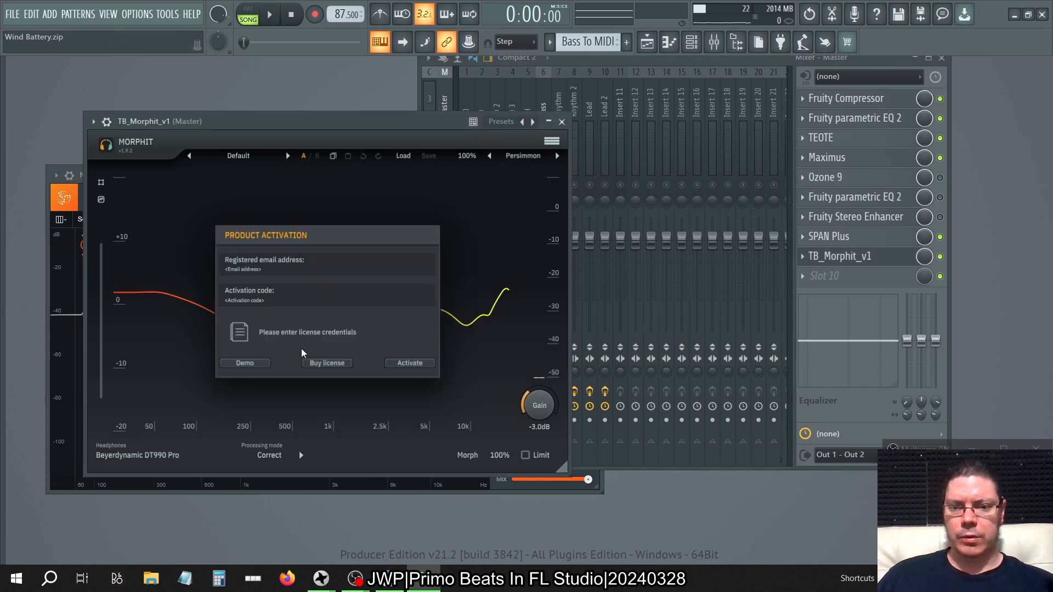
{"action": "left_click", "coordinate": [245, 363]}
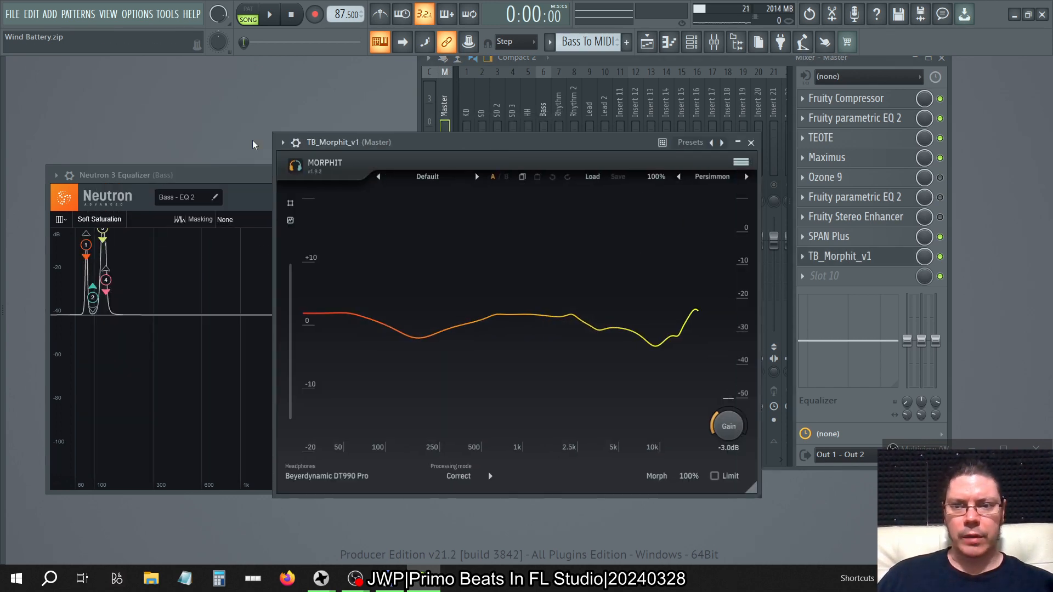
{"action": "left_click", "coordinate": [216, 174]}
{"action": "left_click", "coordinate": [460, 147]}
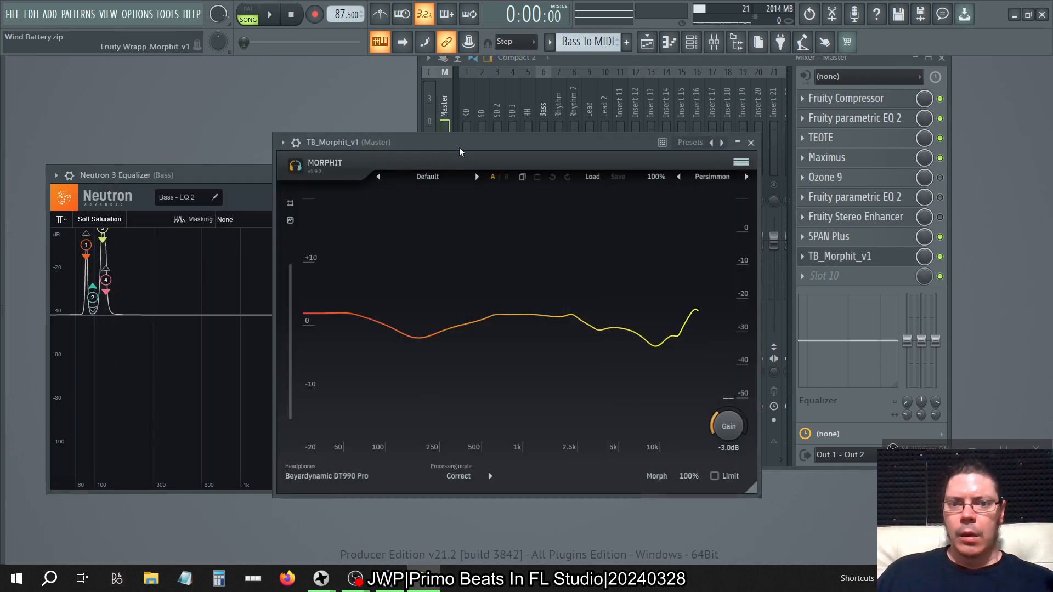
{"action": "left_click_drag", "start_coordinate": [459, 147], "coordinate": [543, 144]}
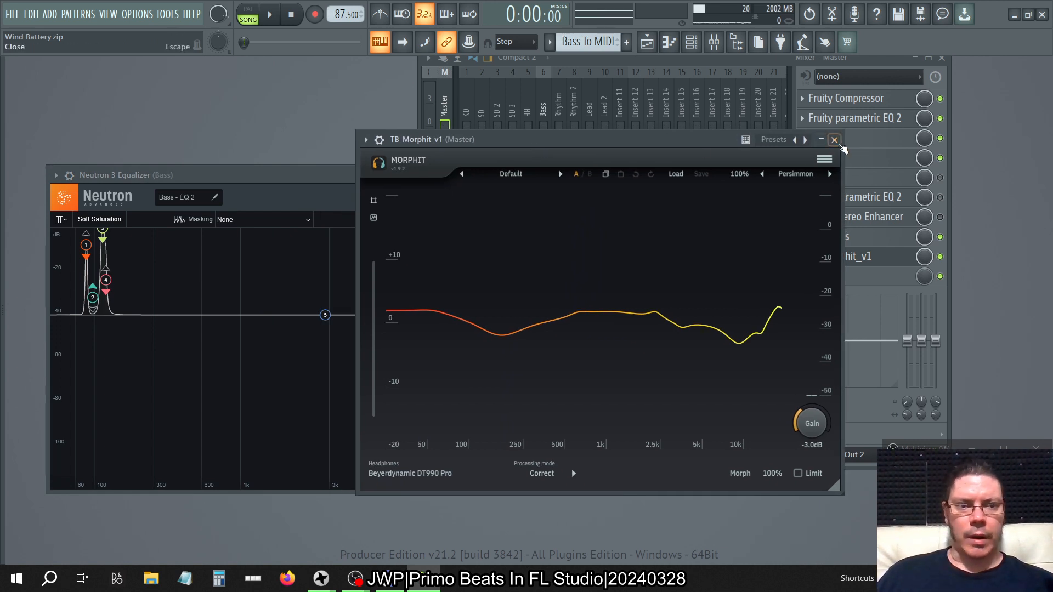
{"action": "left_click", "coordinate": [834, 140]}
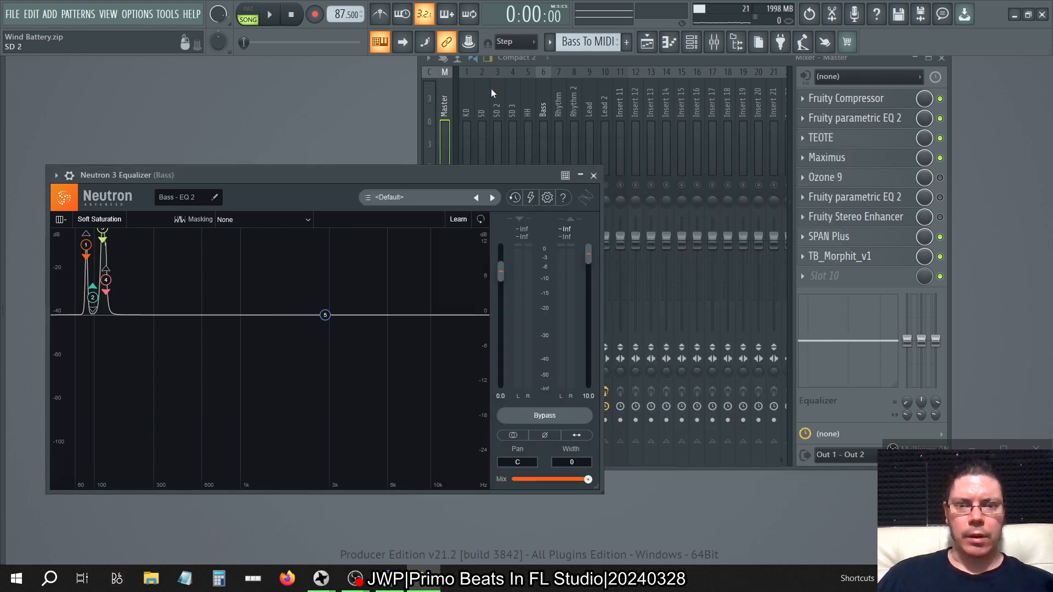
Examine the TEOTE settings on the Bass track and close the plugin window.
{"action": "left_click", "coordinate": [515, 80]}
{"action": "left_click", "coordinate": [554, 91]}
{"action": "left_click", "coordinate": [543, 93]}
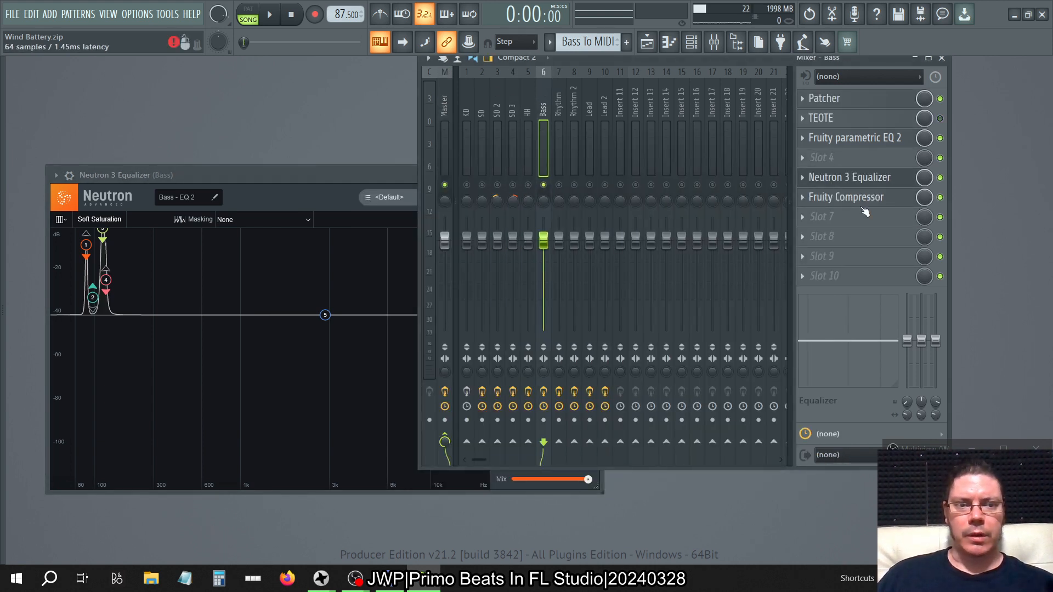
{"action": "left_click", "coordinate": [878, 121]}
{"action": "left_click", "coordinate": [877, 121]}
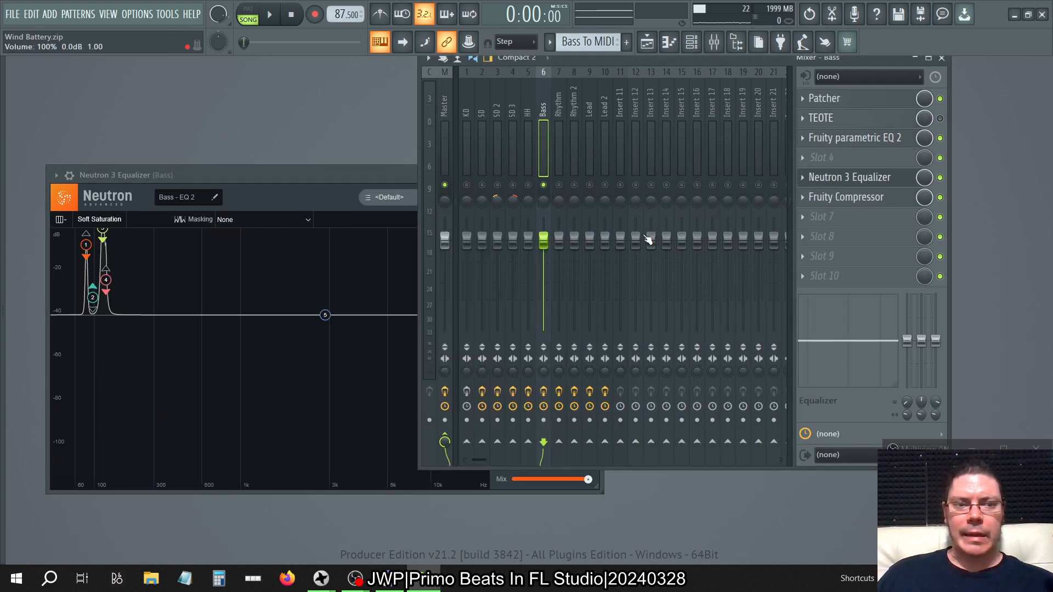
{"action": "left_click", "coordinate": [824, 122]}
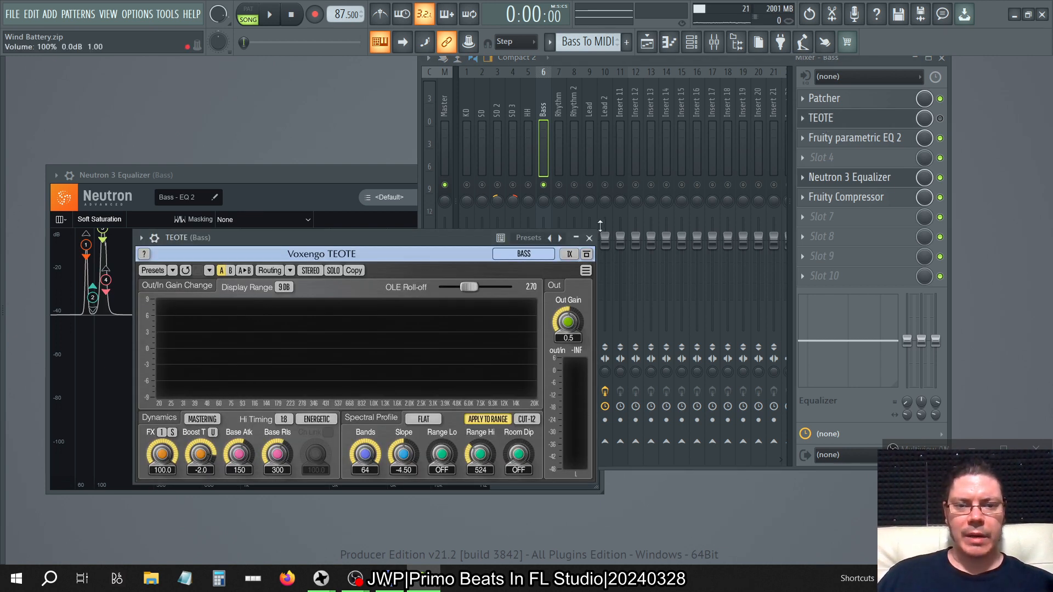
{"action": "left_click", "coordinate": [590, 239]}
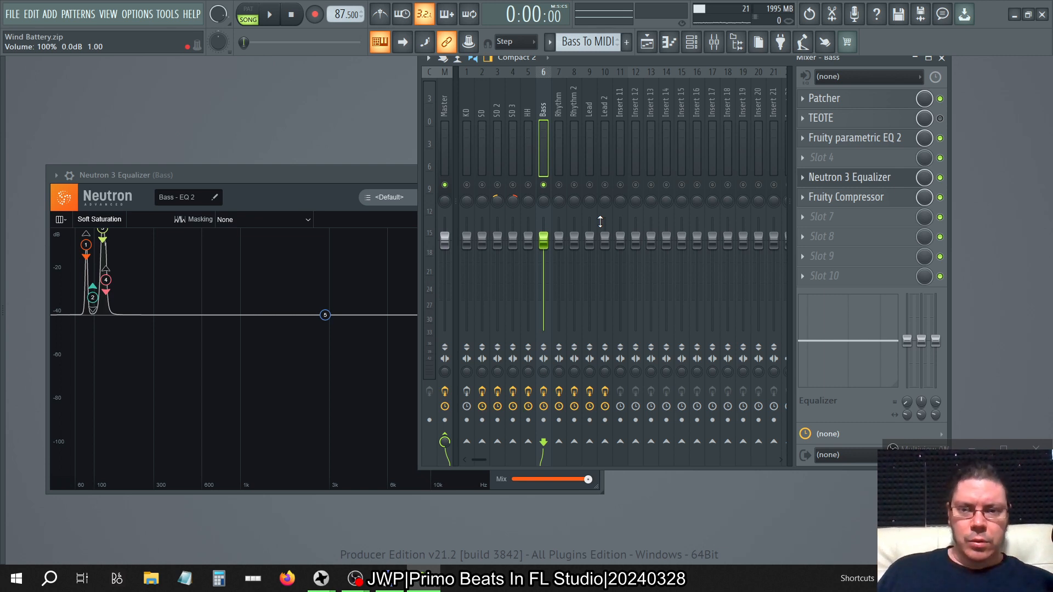
{"action": "left_click", "coordinate": [870, 124]}
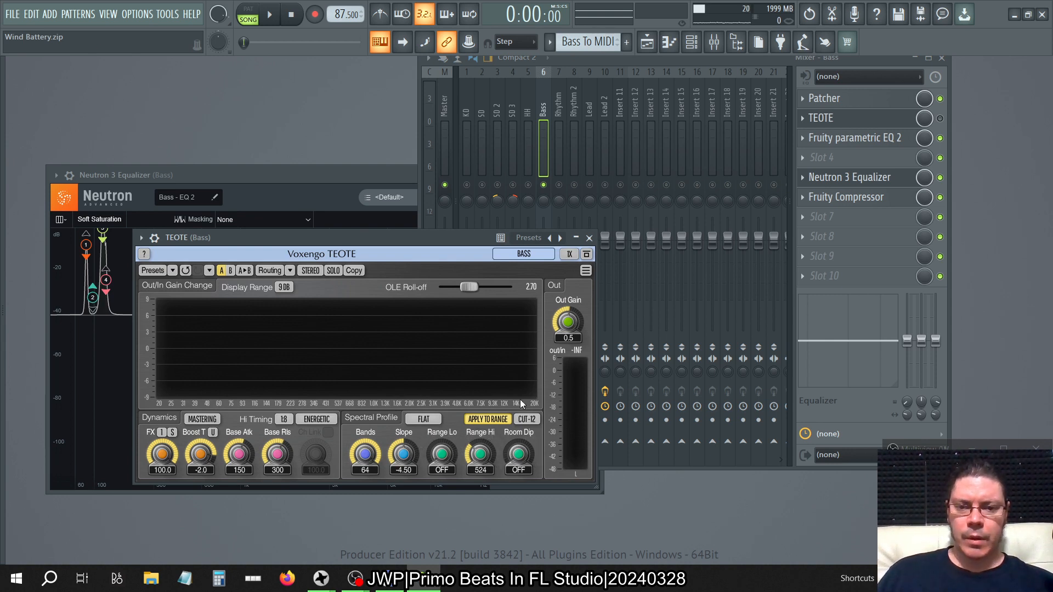
{"action": "left_click", "coordinate": [589, 238]}
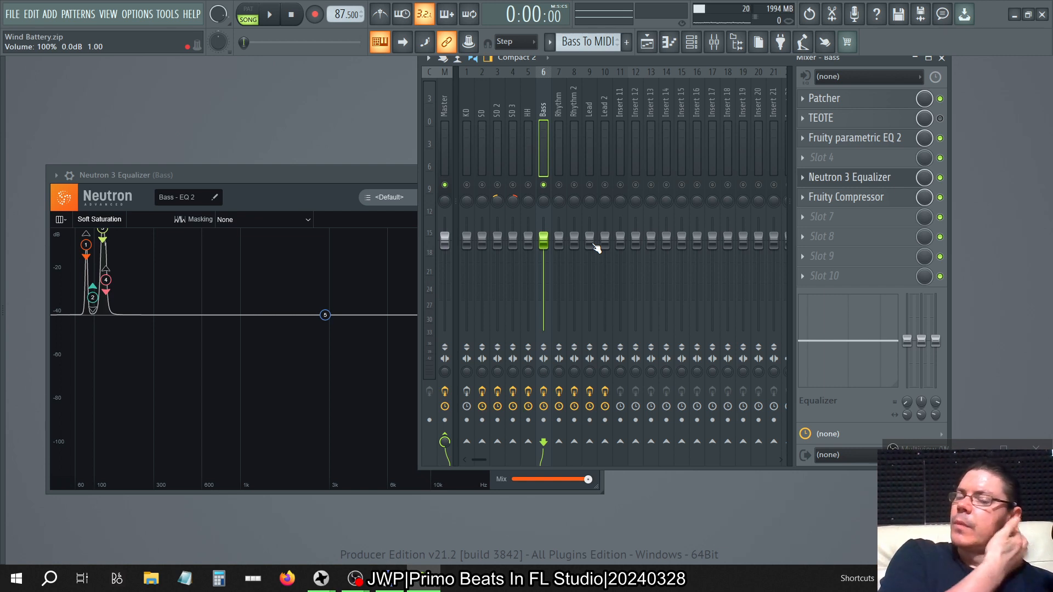
Briefly reopen TB_Morphit_v1 on the Master track and close it.
{"action": "left_click", "coordinate": [449, 96]}
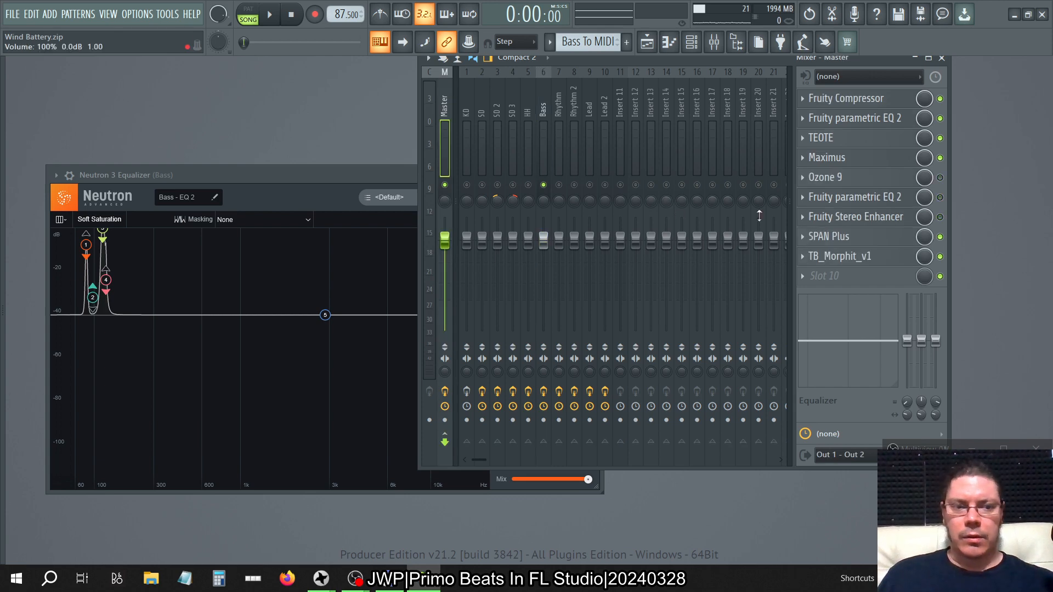
{"action": "left_click", "coordinate": [830, 259]}
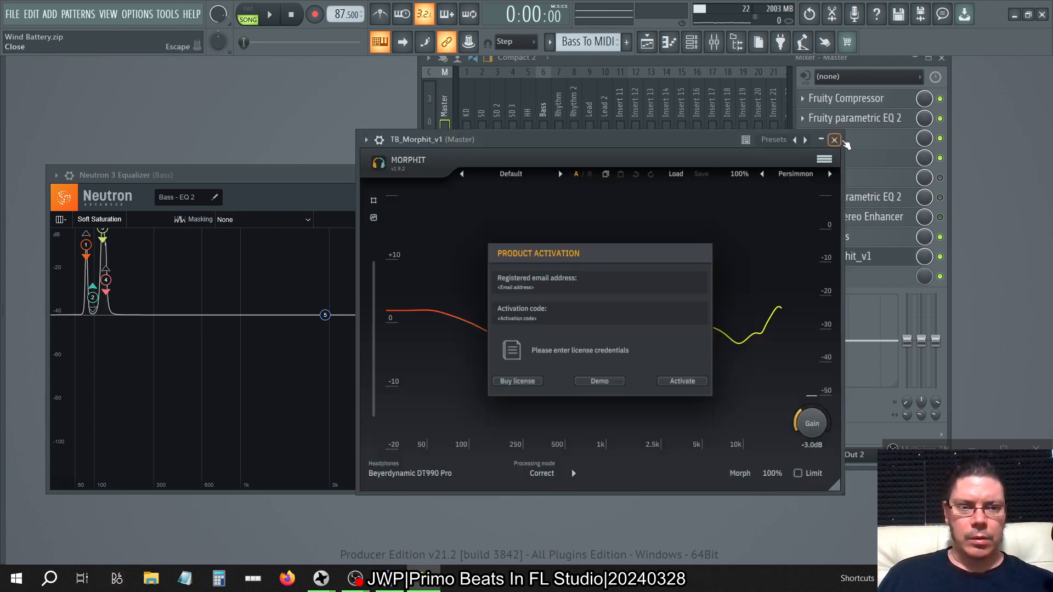
{"action": "left_click", "coordinate": [834, 139]}
Play the song with SPAN Plus open on the Master track, comparing TEOTE and TB_Morphit_v1 each bypassed and re-enabled.
{"action": "left_click", "coordinate": [829, 237]}
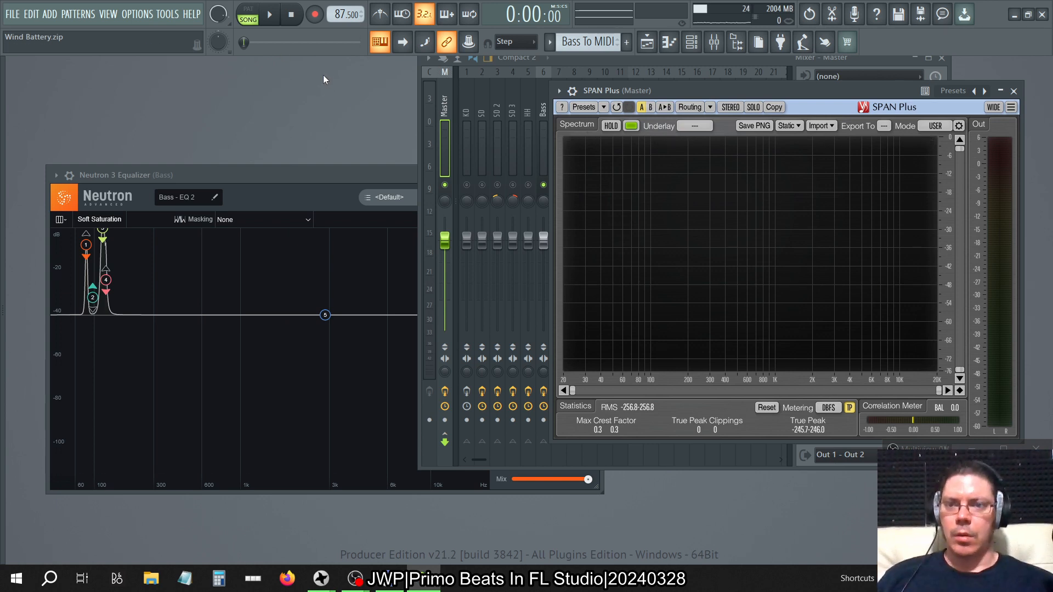
{"action": "left_click", "coordinate": [269, 16]}
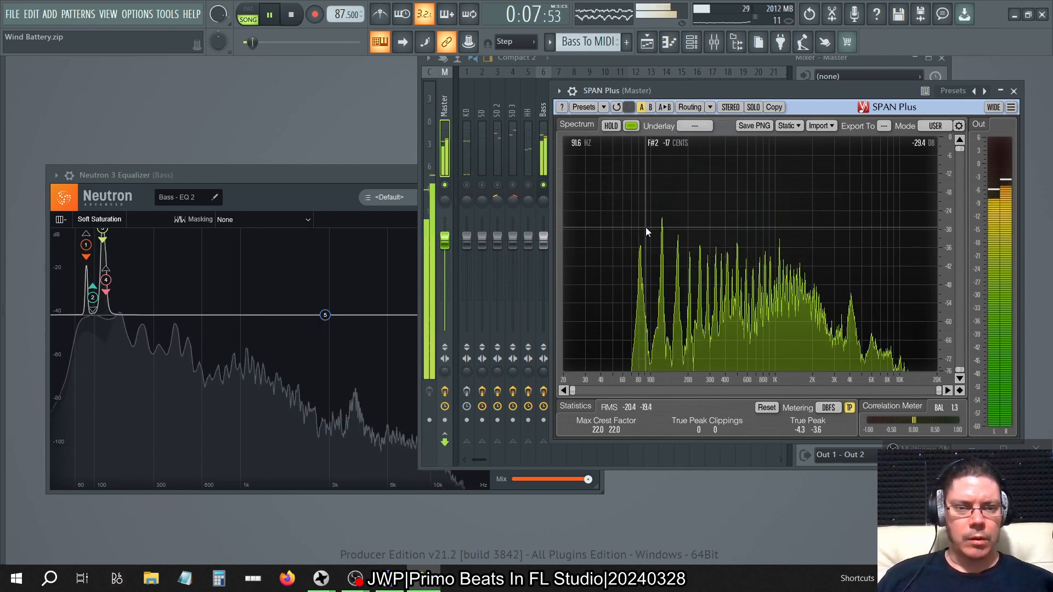
{"action": "left_click", "coordinate": [707, 60]}
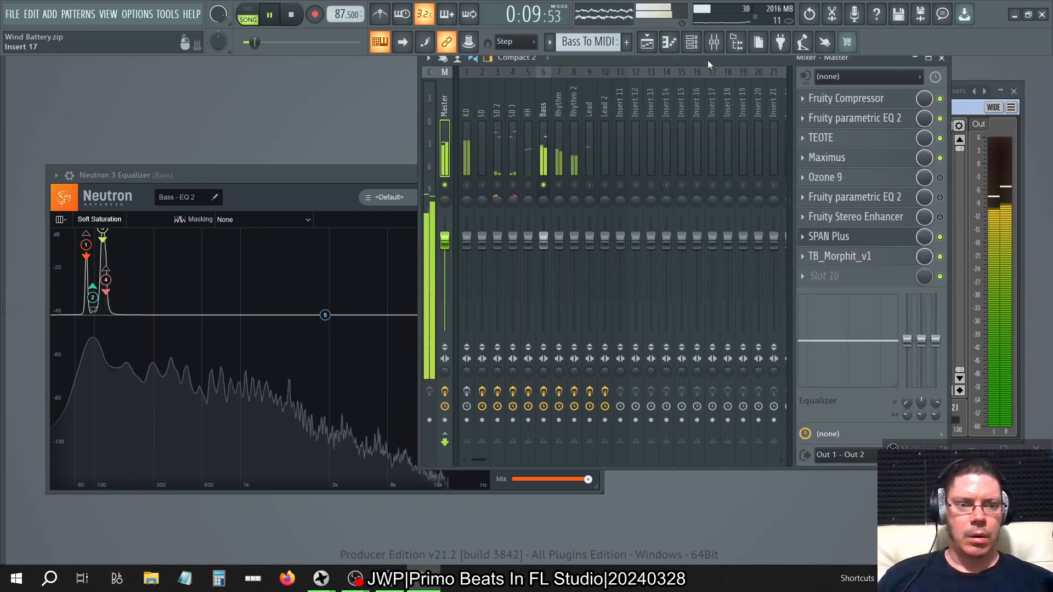
{"action": "left_click", "coordinate": [940, 138]}
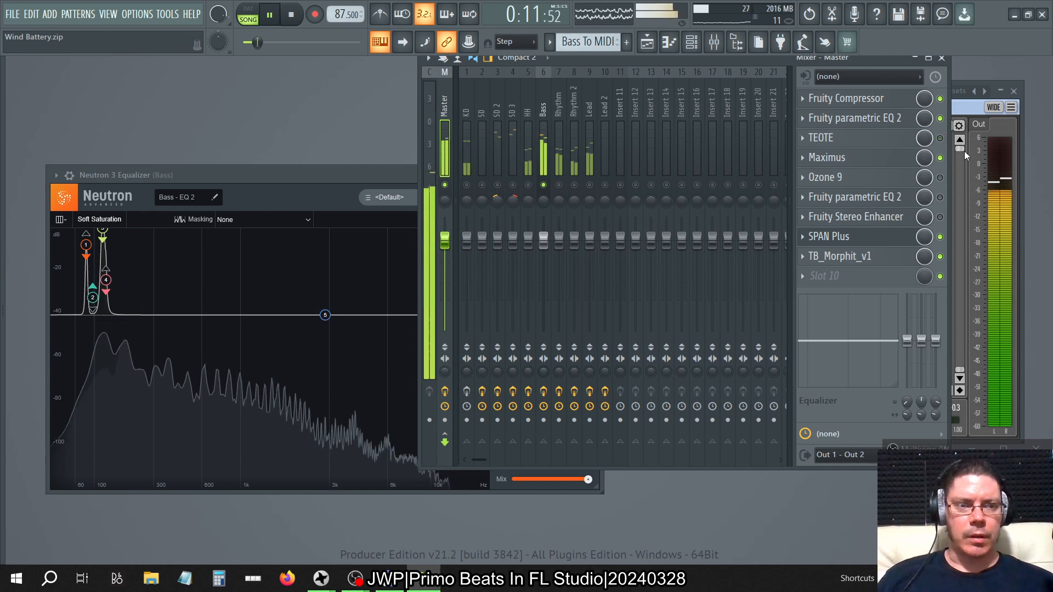
{"action": "left_click", "coordinate": [967, 82]}
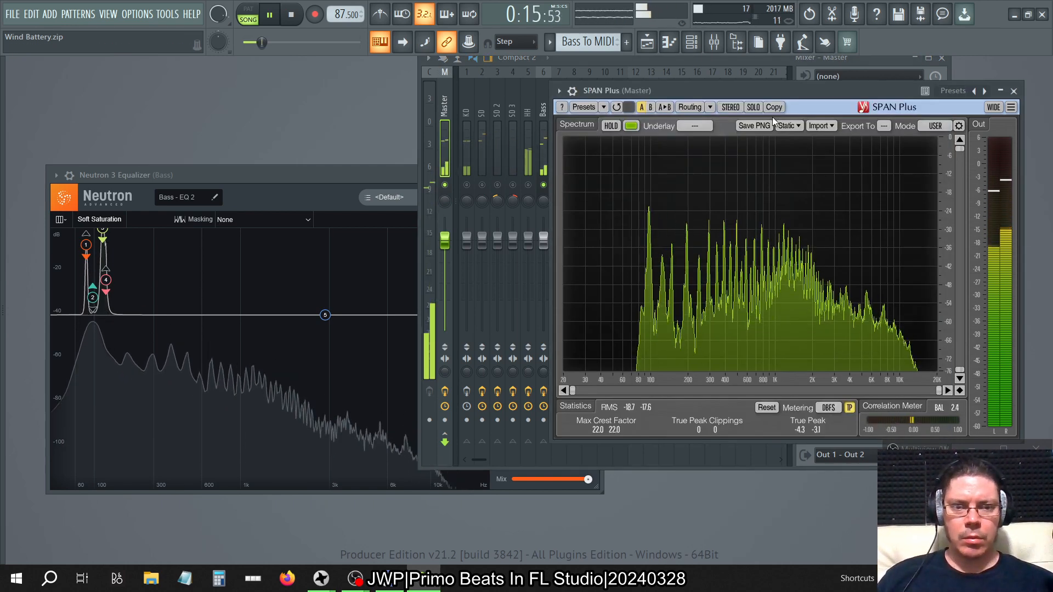
{"action": "left_click", "coordinate": [678, 60]}
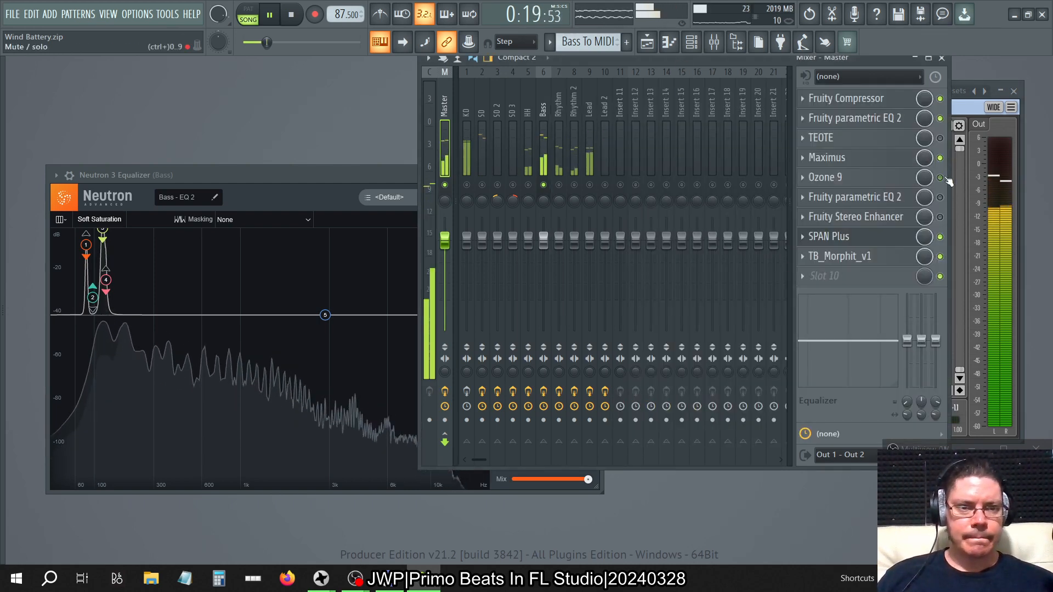
{"action": "left_click", "coordinate": [939, 138]}
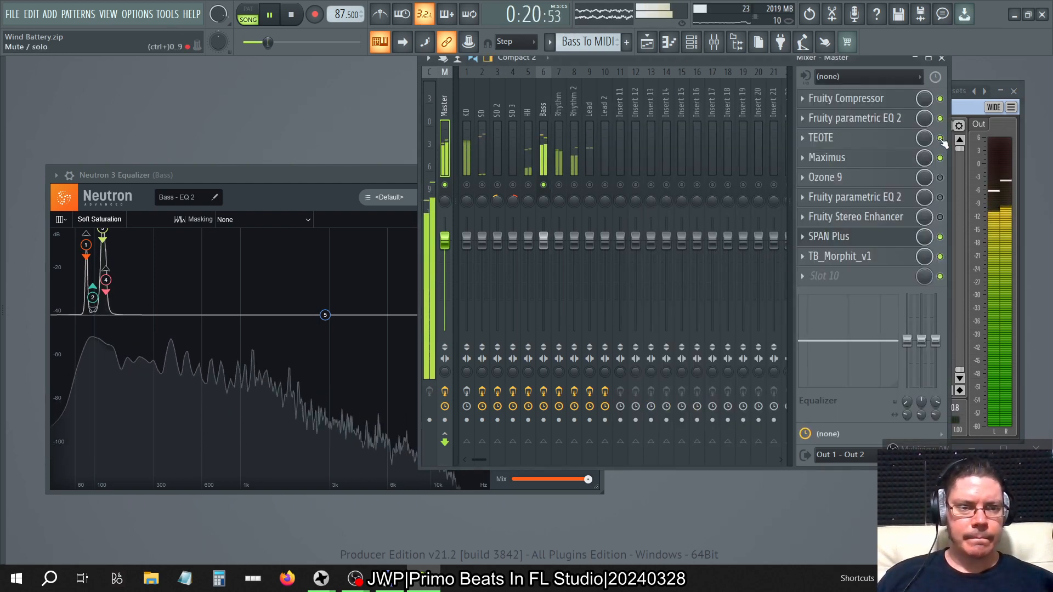
{"action": "left_click", "coordinate": [940, 256]}
{"action": "left_click", "coordinate": [940, 256]}
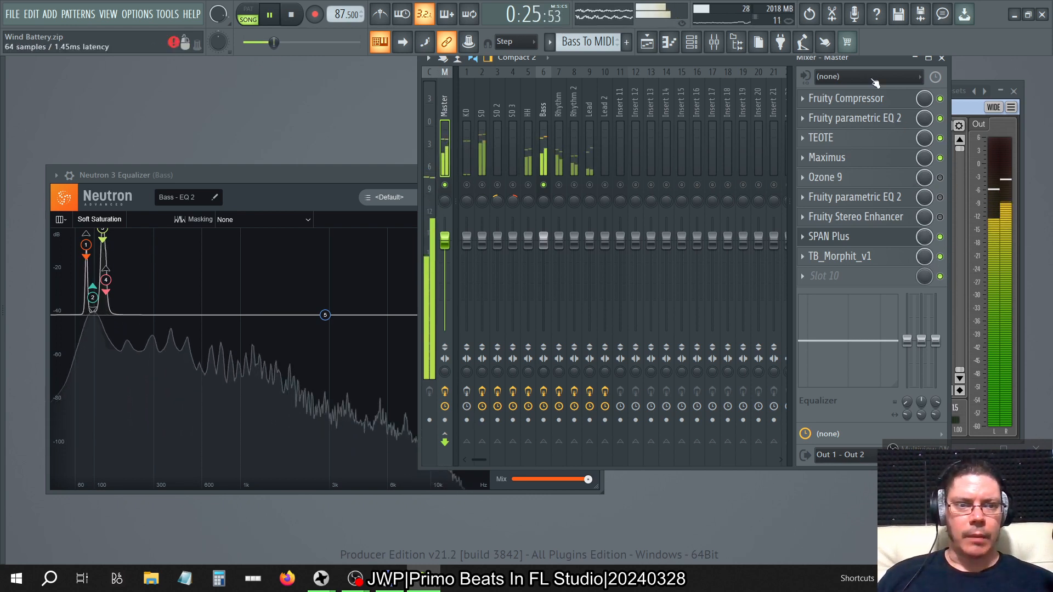
Move the mixer clear of SPAN Plus, bring the analyzer forward to watch the spectrum, and stop playback.
{"action": "left_click_drag", "start_coordinate": [731, 61], "coordinate": [547, 77]}
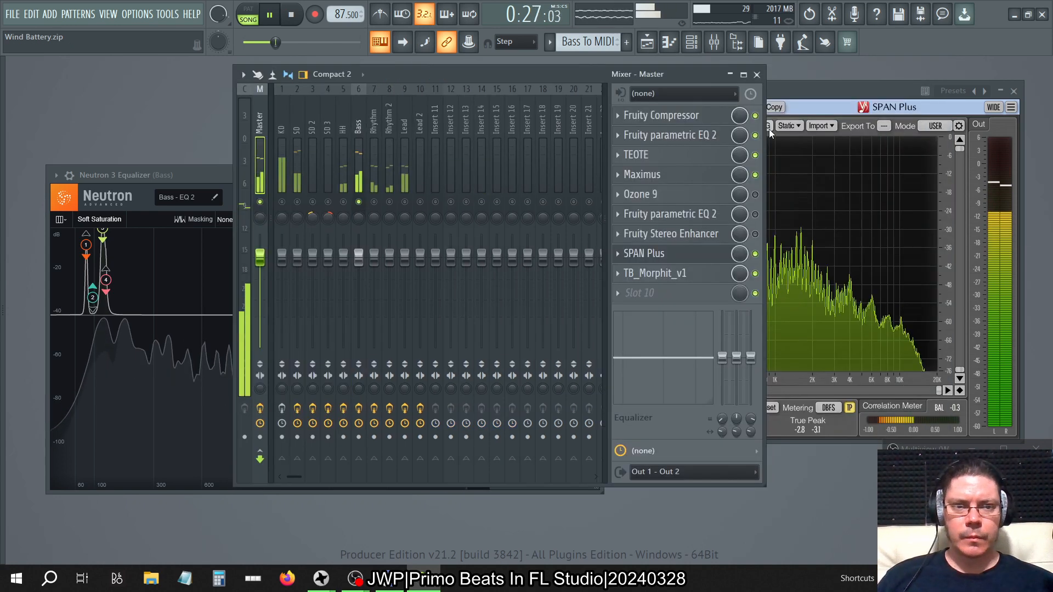
{"action": "left_click", "coordinate": [791, 91]}
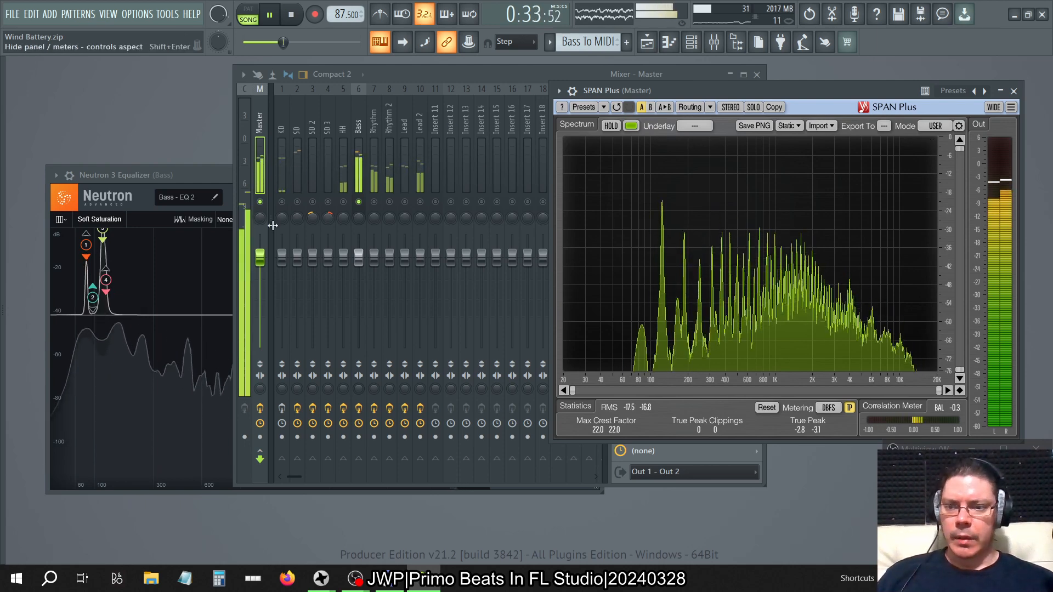
{"action": "key", "text": "space"}
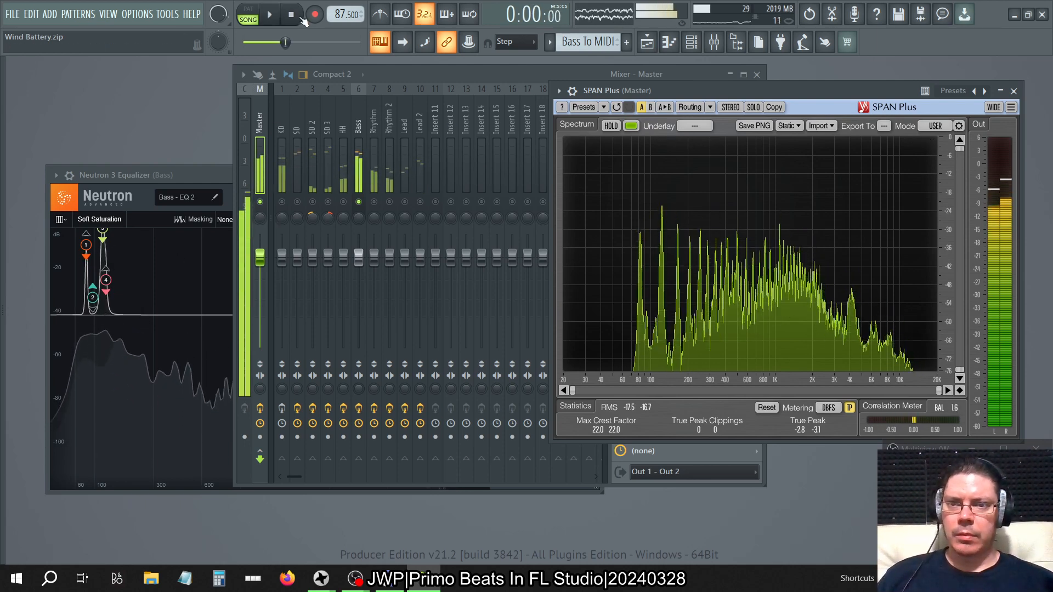
Disable Neutron 3 Equalizer and Fruity parametric EQ 2 on the Bass track.
{"action": "left_click", "coordinate": [360, 125]}
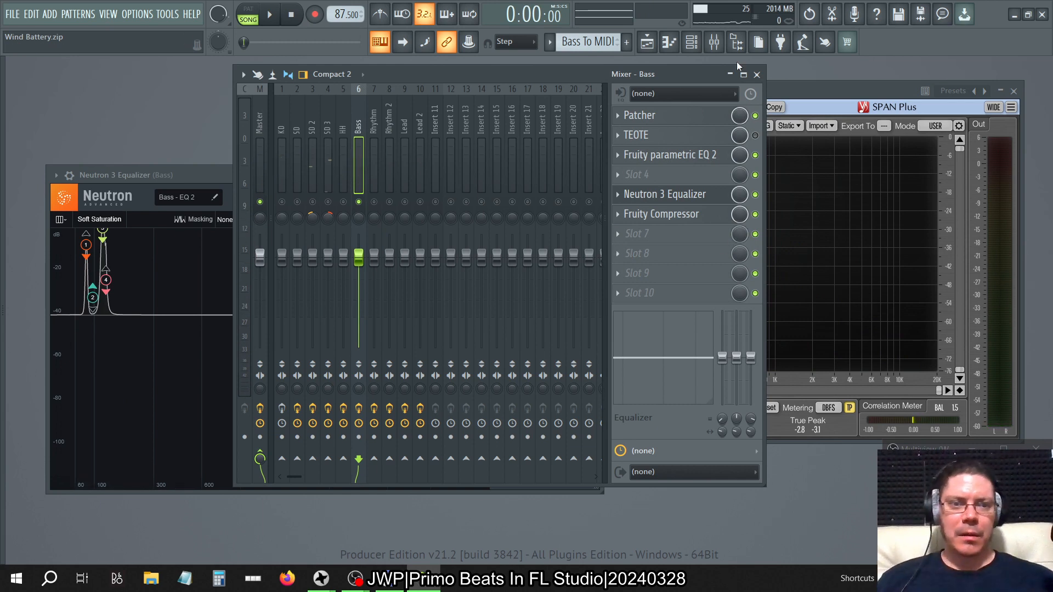
{"action": "left_click", "coordinate": [756, 194]}
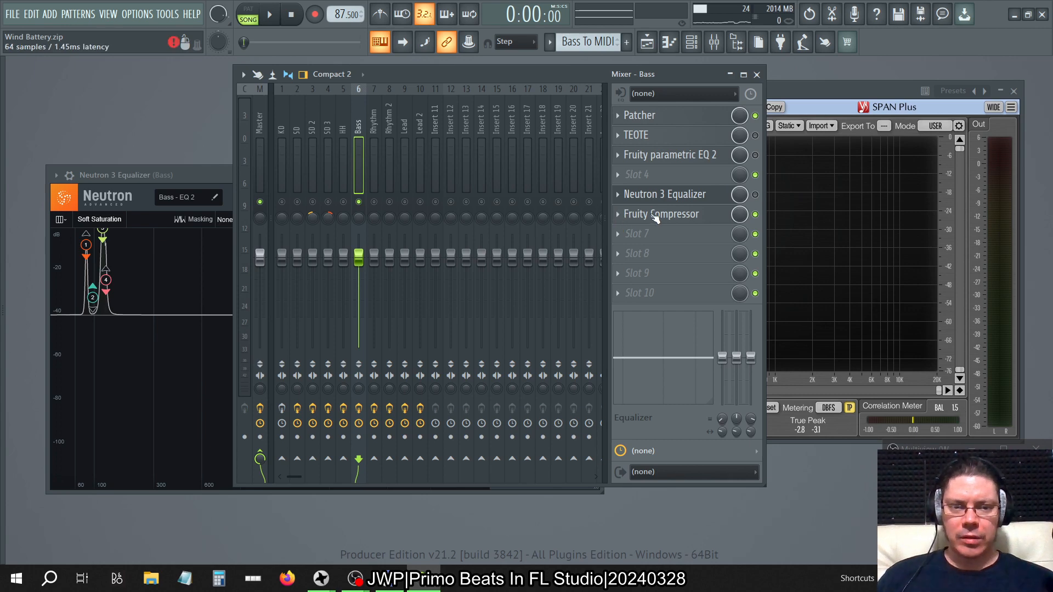
Check the Fruity parametric EQ 2 curve on the Bass track and re-enable the plugin.
{"action": "left_click", "coordinate": [619, 255]}
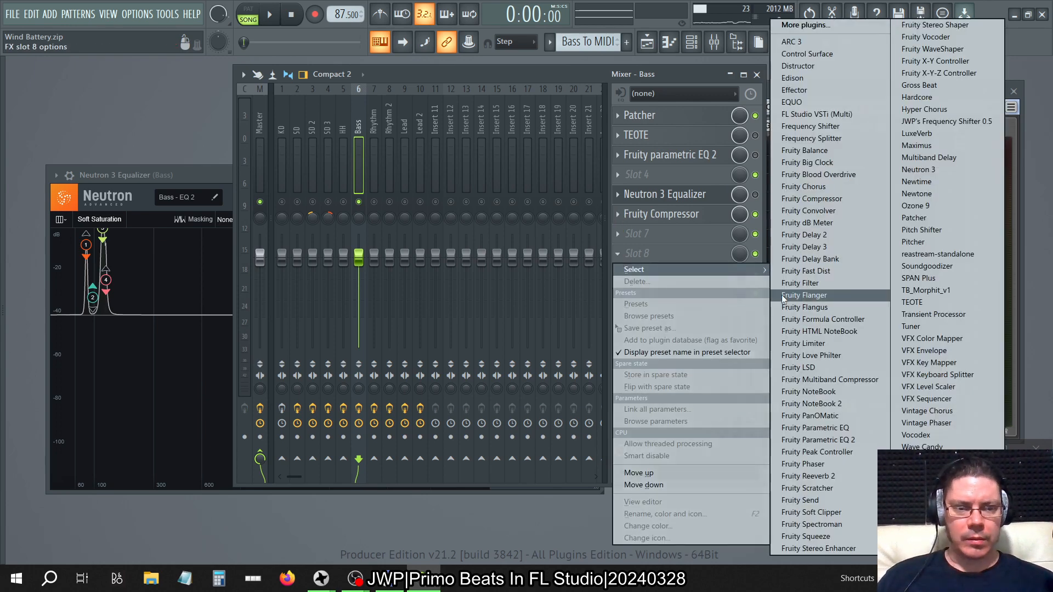
{"action": "left_click", "coordinate": [685, 70]}
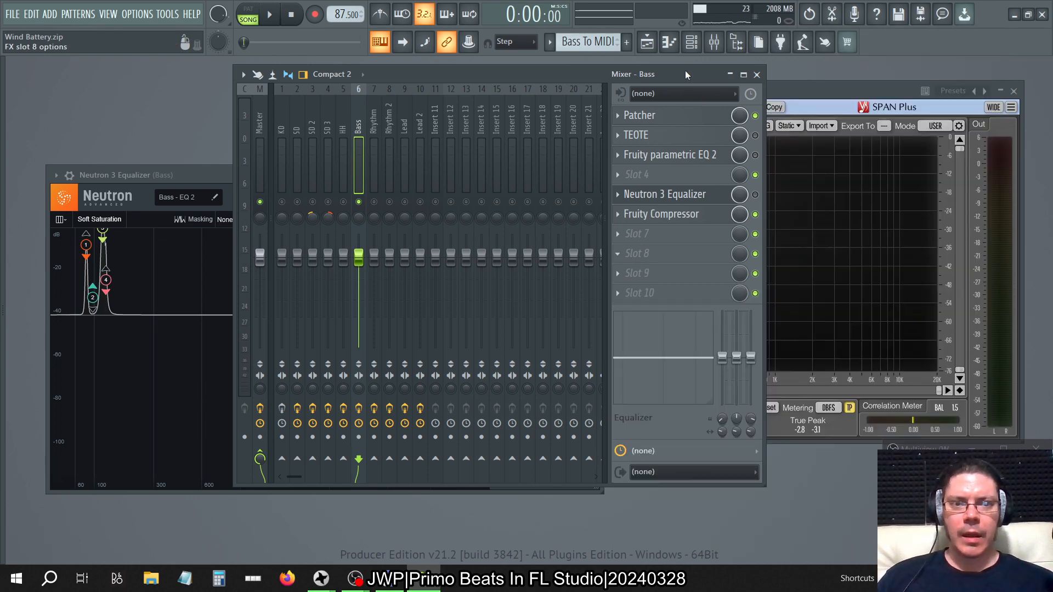
{"action": "left_click", "coordinate": [718, 158]}
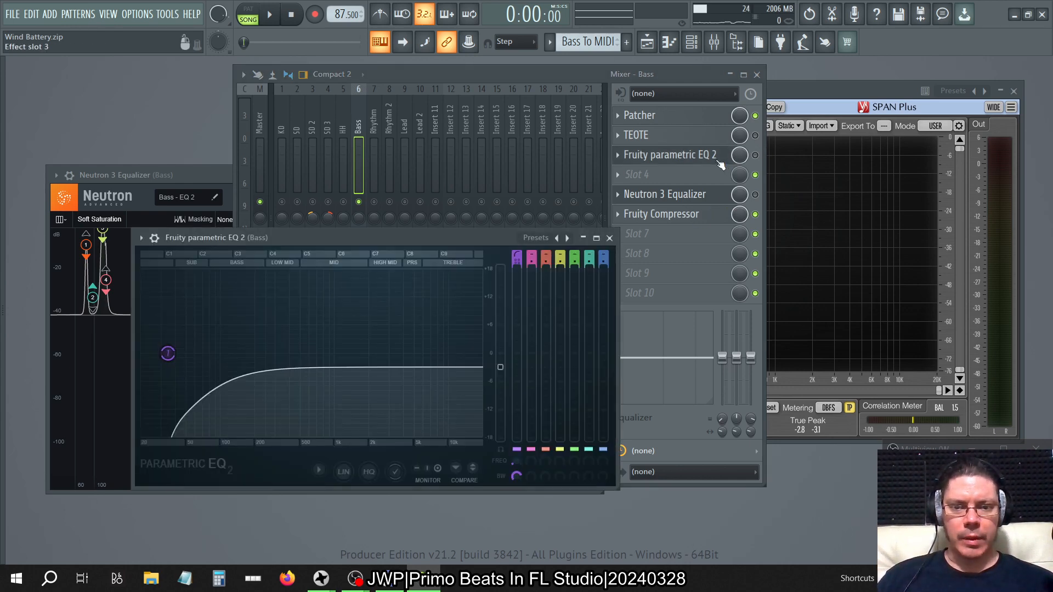
{"action": "left_click", "coordinate": [718, 158]}
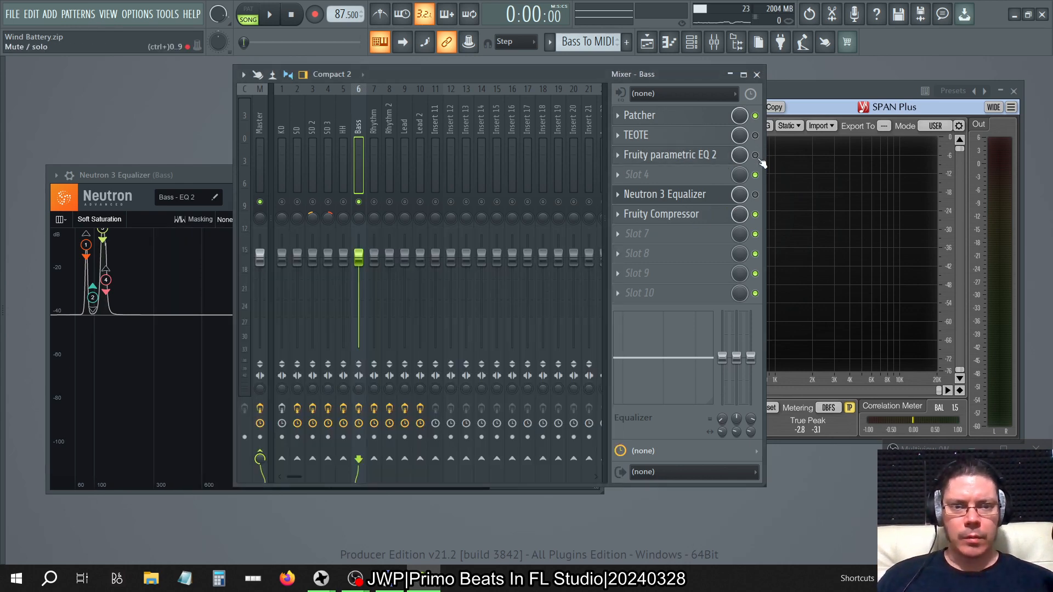
{"action": "left_click", "coordinate": [755, 195]}
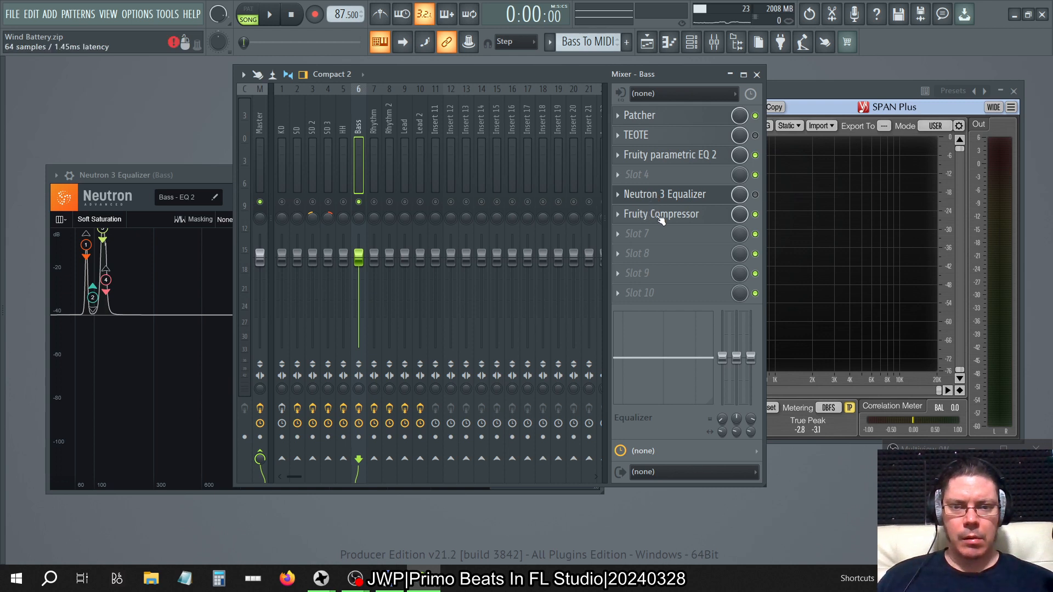
Move Fruity Compressor down to slot 9 on the Bass track while the song plays, and stop playback.
{"action": "key", "text": "space"}
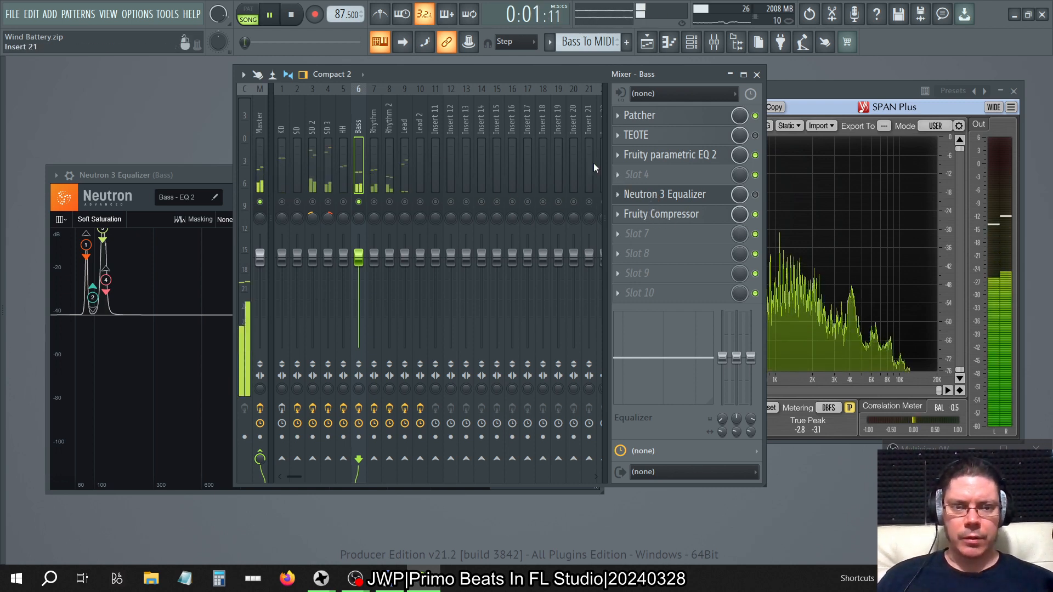
{"action": "left_click_drag", "start_coordinate": [670, 214], "coordinate": [665, 273]}
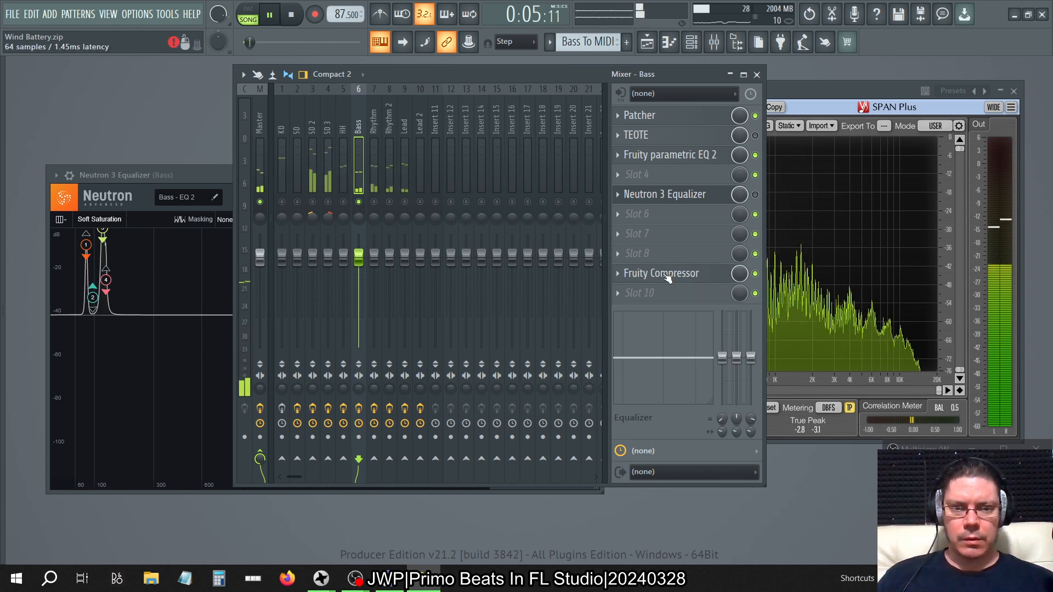
{"action": "key", "text": "space"}
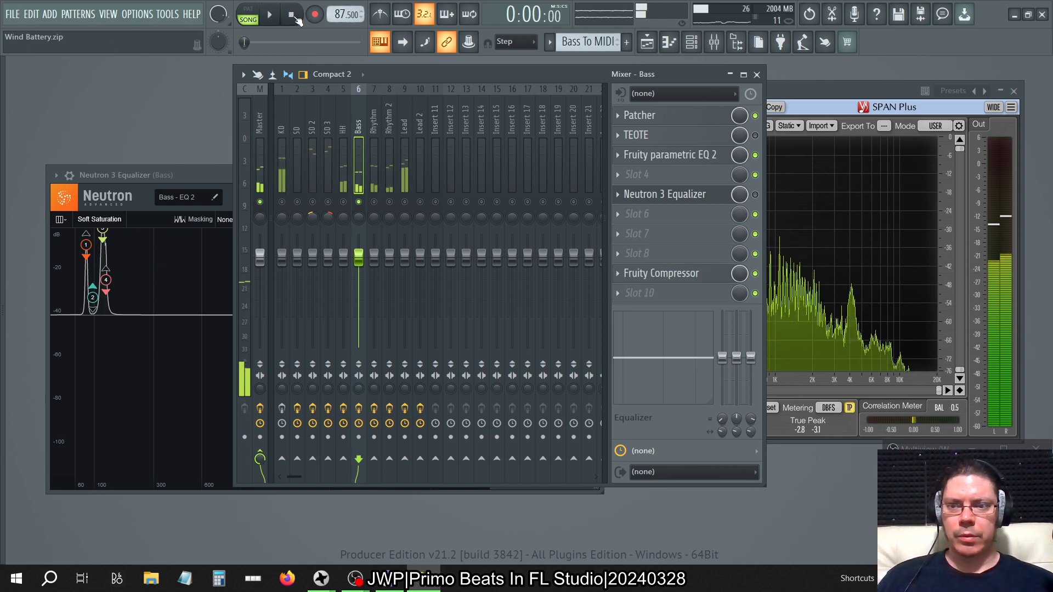
Save the Bass track's Neutron 3 Equalizer settings as a custom preset named WindBattery Bass and close the preset manager.
{"action": "left_click", "coordinate": [224, 174]}
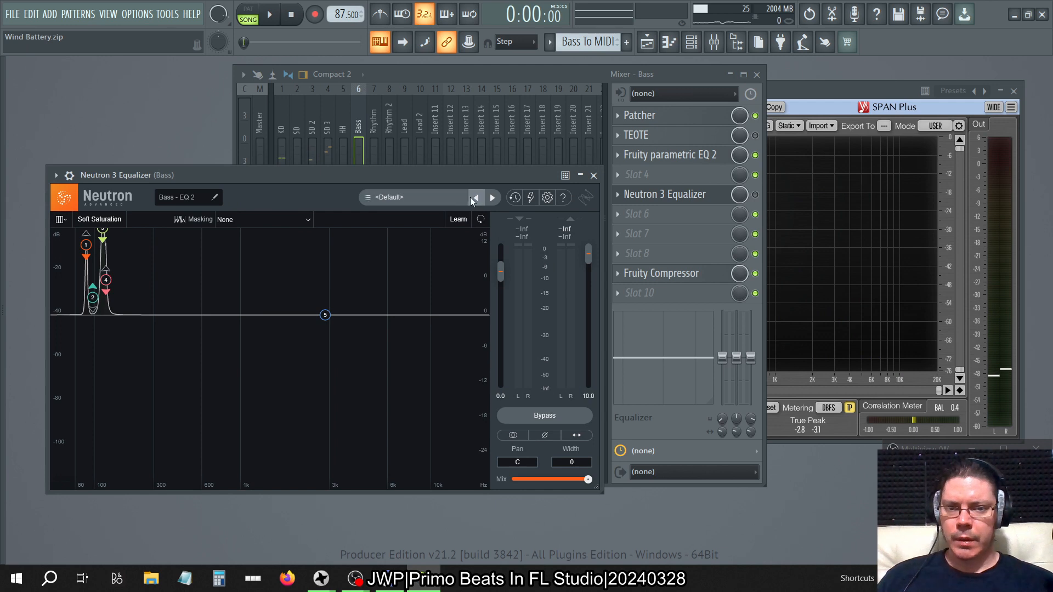
{"action": "left_click", "coordinate": [386, 198]}
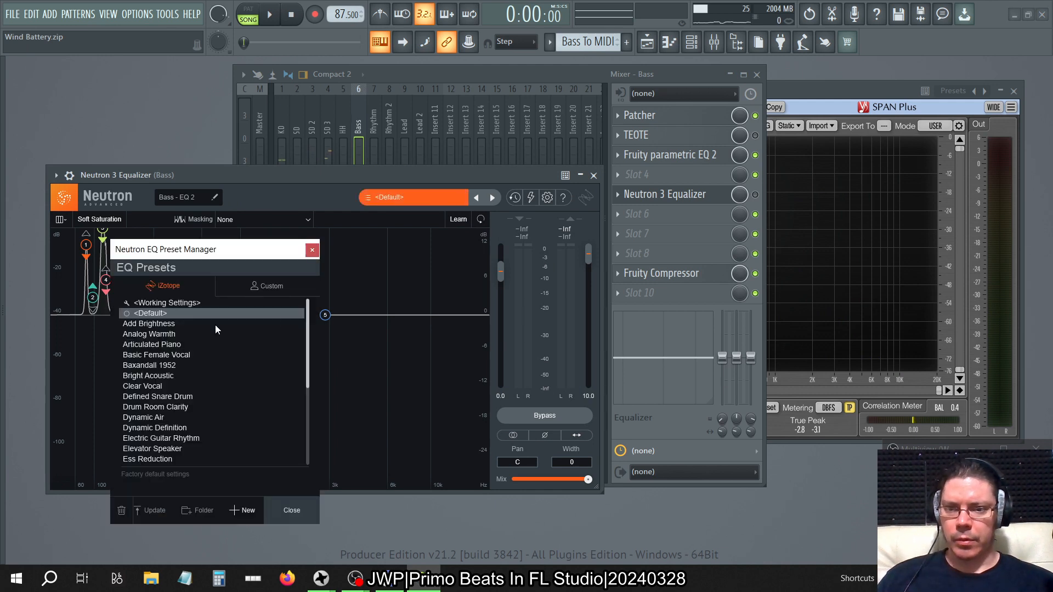
{"action": "left_click", "coordinate": [262, 285]}
{"action": "left_click", "coordinate": [242, 511]}
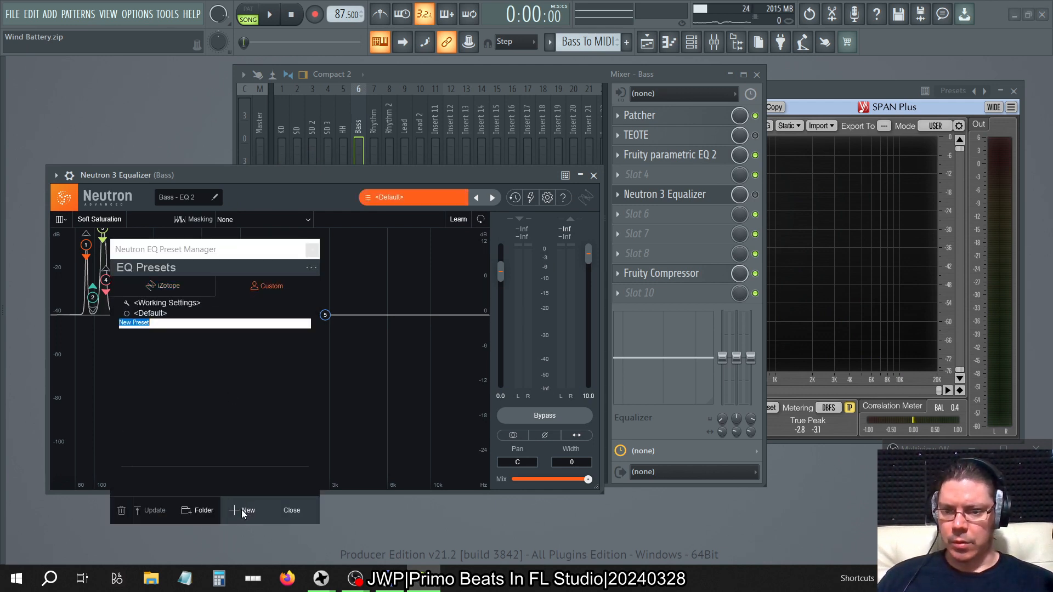
{"action": "type", "text": "WindBattery Bass"}
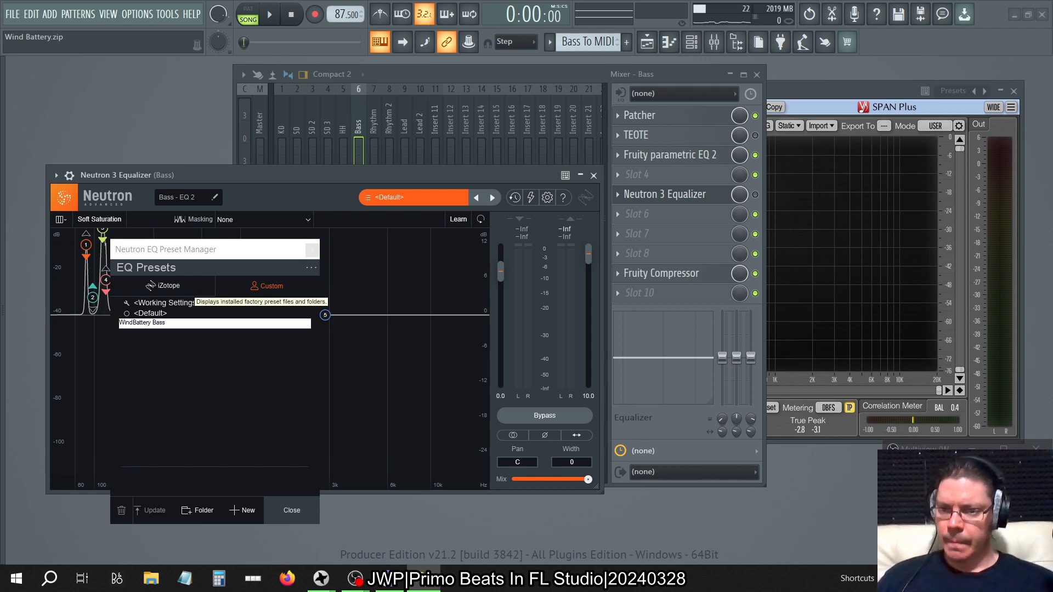
{"action": "left_click", "coordinate": [232, 352]}
{"action": "left_click", "coordinate": [312, 249]}
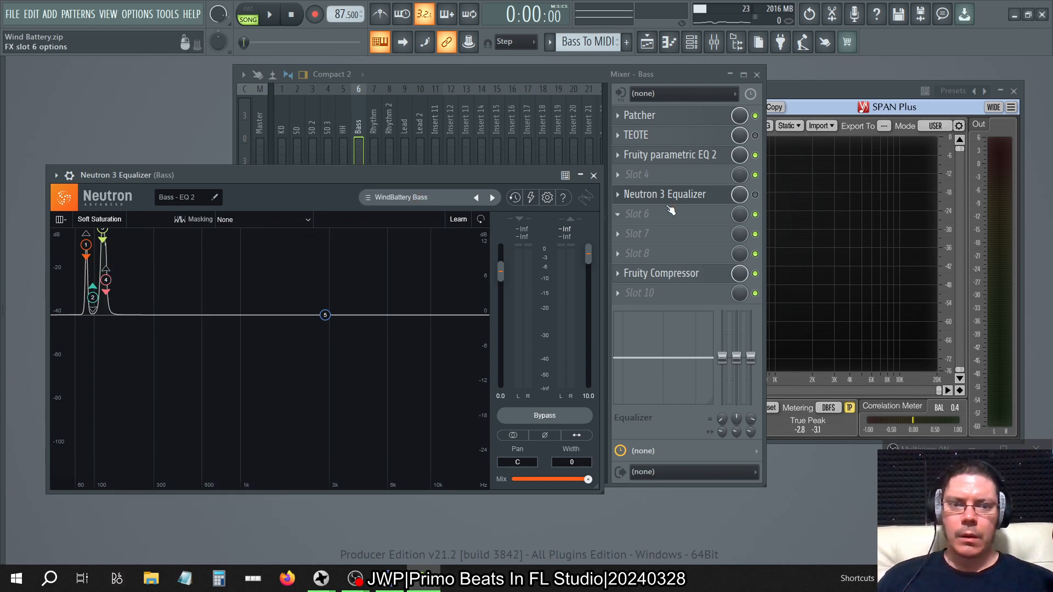
Delete Neutron 3 Equalizer and TEOTE from the Bass track.
{"action": "left_click", "coordinate": [617, 195]}
{"action": "left_click", "coordinate": [636, 222]}
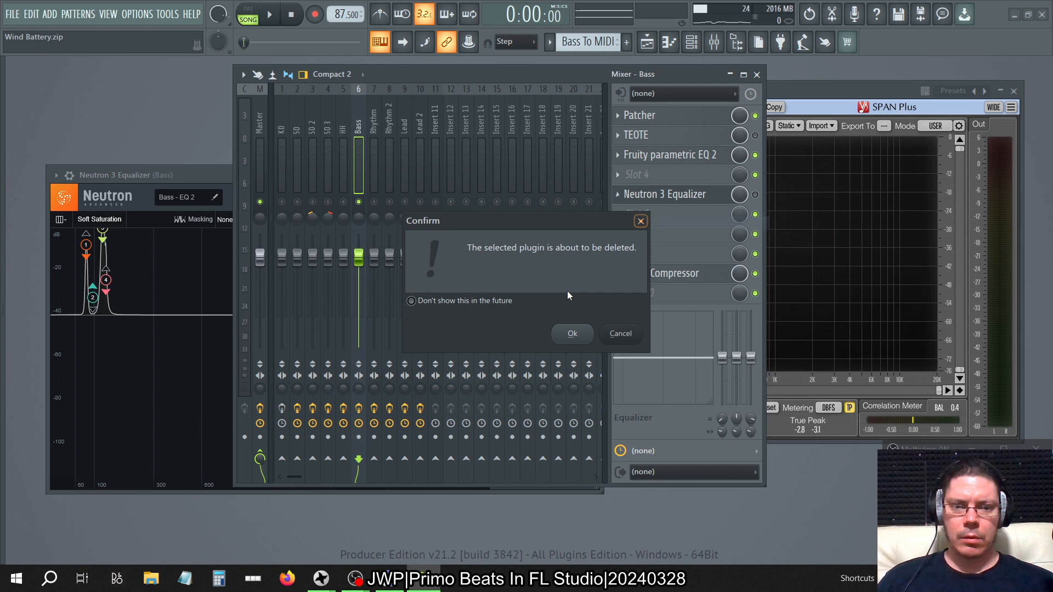
{"action": "left_click", "coordinate": [572, 335]}
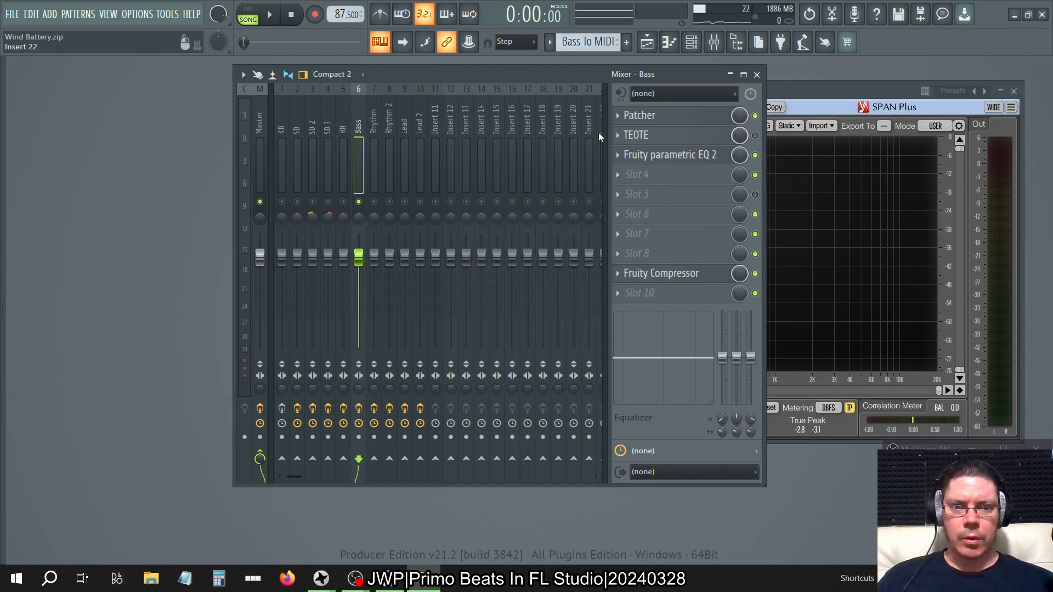
{"action": "left_click", "coordinate": [618, 135]}
{"action": "left_click", "coordinate": [634, 164]}
{"action": "left_click", "coordinate": [573, 332]}
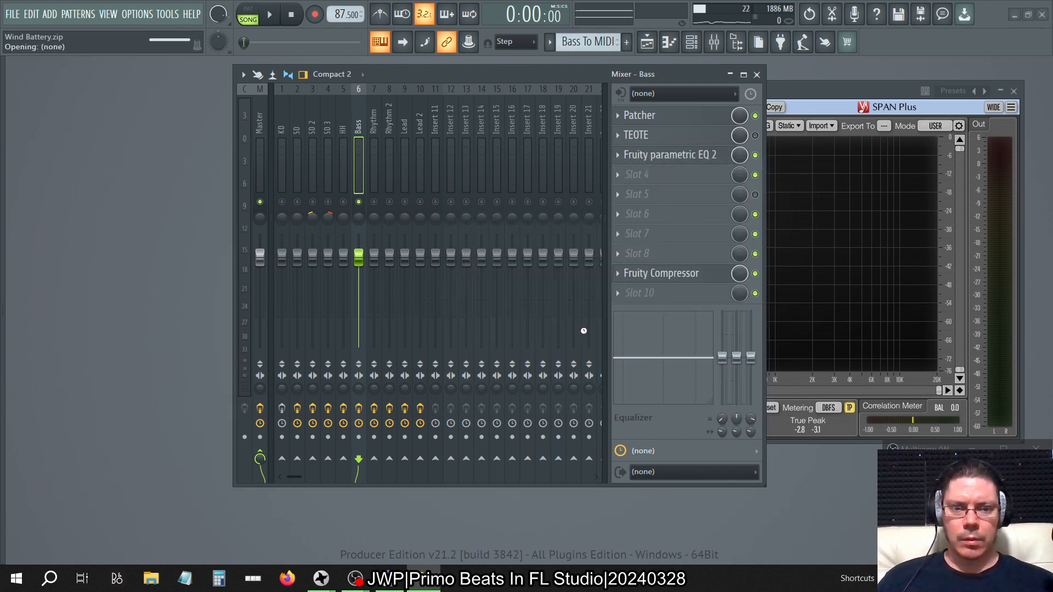
Move Fruity parametric EQ 2 up to slot 2 on the Bass track.
{"action": "left_click", "coordinate": [688, 160]}
{"action": "left_click", "coordinate": [688, 159]}
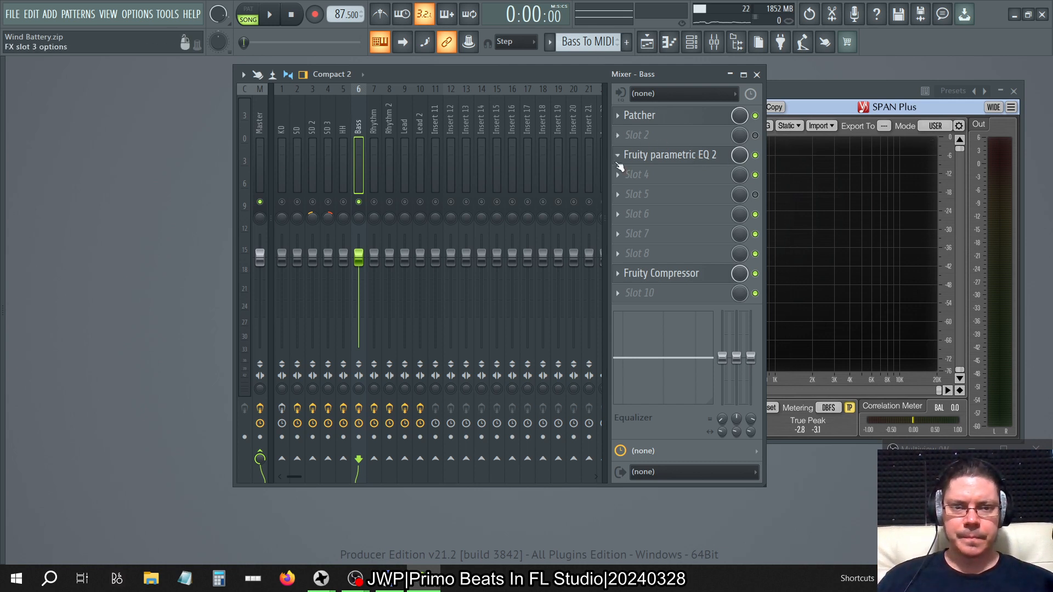
{"action": "left_click", "coordinate": [617, 155]}
{"action": "left_click", "coordinate": [655, 375]}
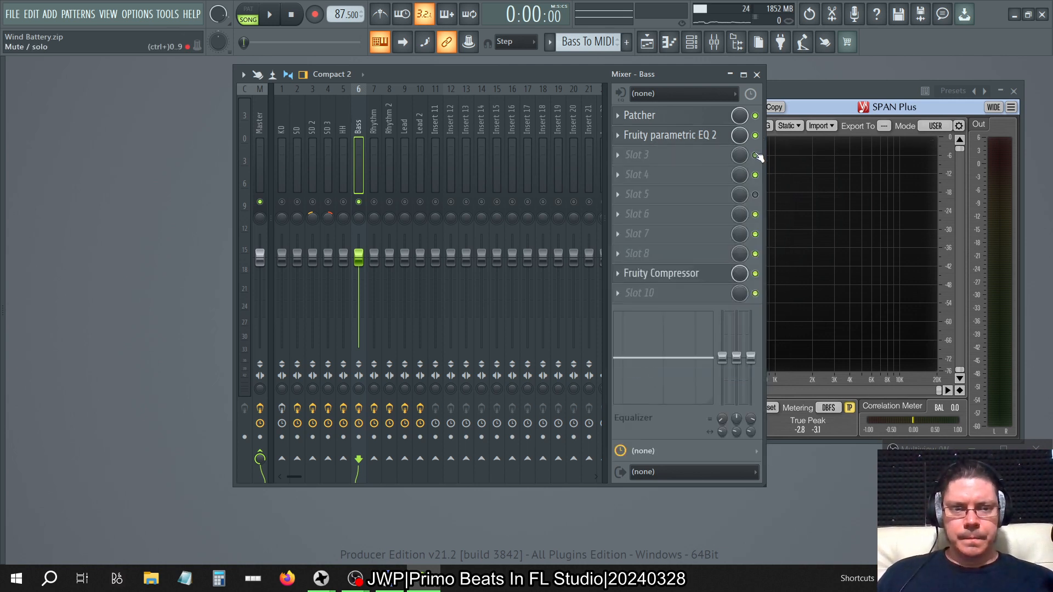
Re-enable the empty effect slots on the Bass track and load Fruity Parametric EQ 2 into slot 3.
{"action": "left_click", "coordinate": [757, 175]}
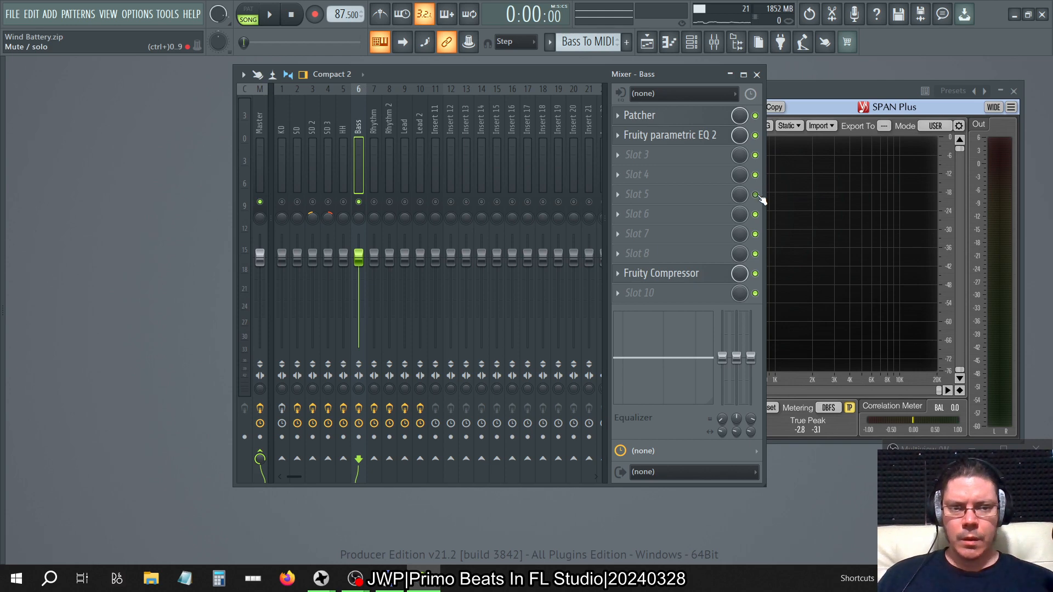
{"action": "left_click", "coordinate": [756, 195]}
{"action": "left_click", "coordinate": [625, 156]}
{"action": "left_click", "coordinate": [802, 441]}
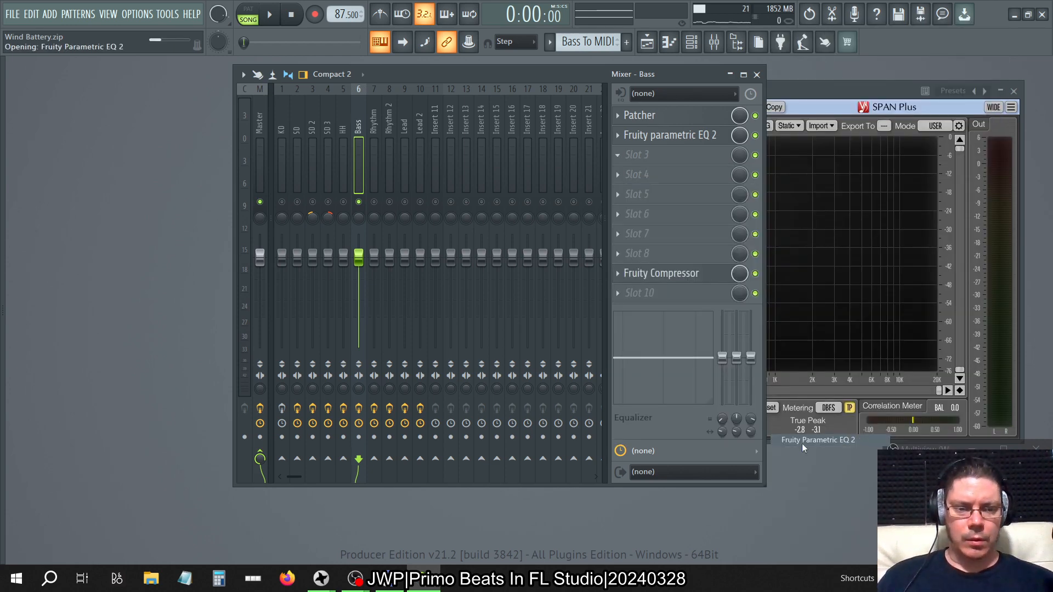
Open TB_Morphit_v1 on the Master track in demo mode and set its gain to 9.0 dB.
{"action": "left_click", "coordinate": [261, 120]}
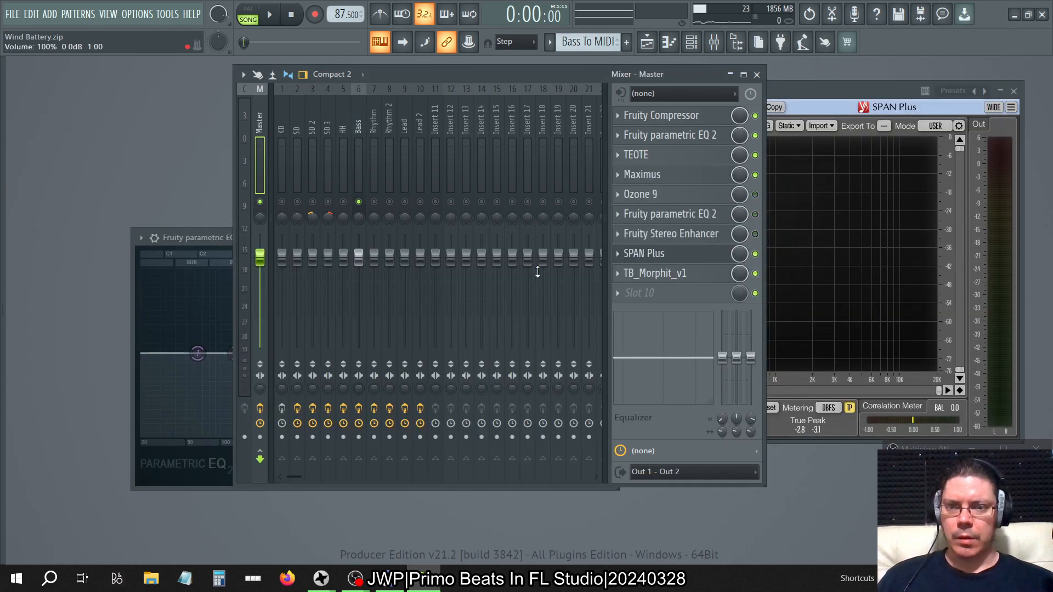
{"action": "left_click", "coordinate": [682, 273]}
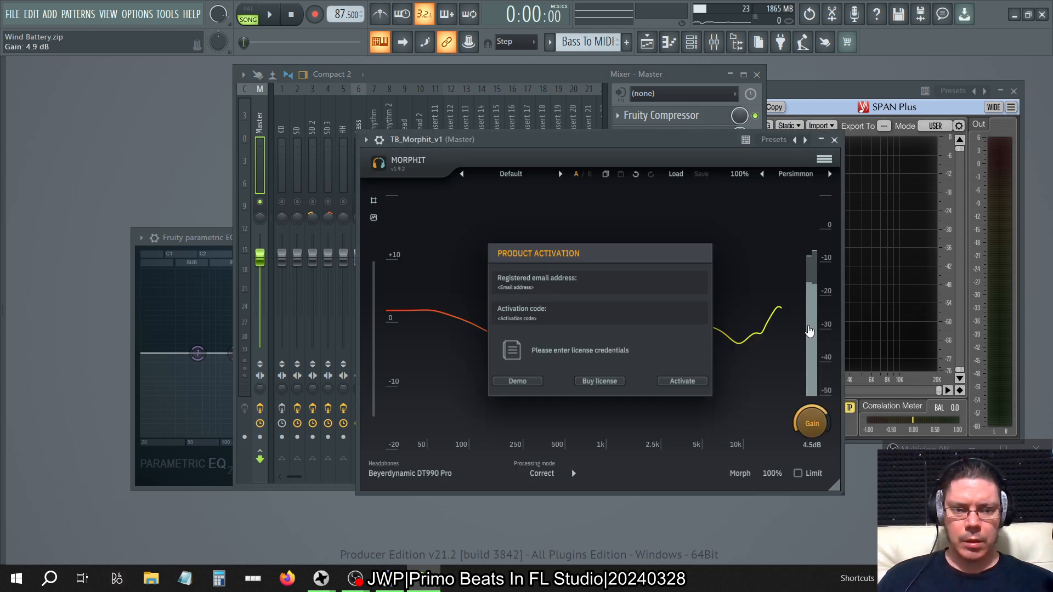
{"action": "left_click", "coordinate": [513, 383]}
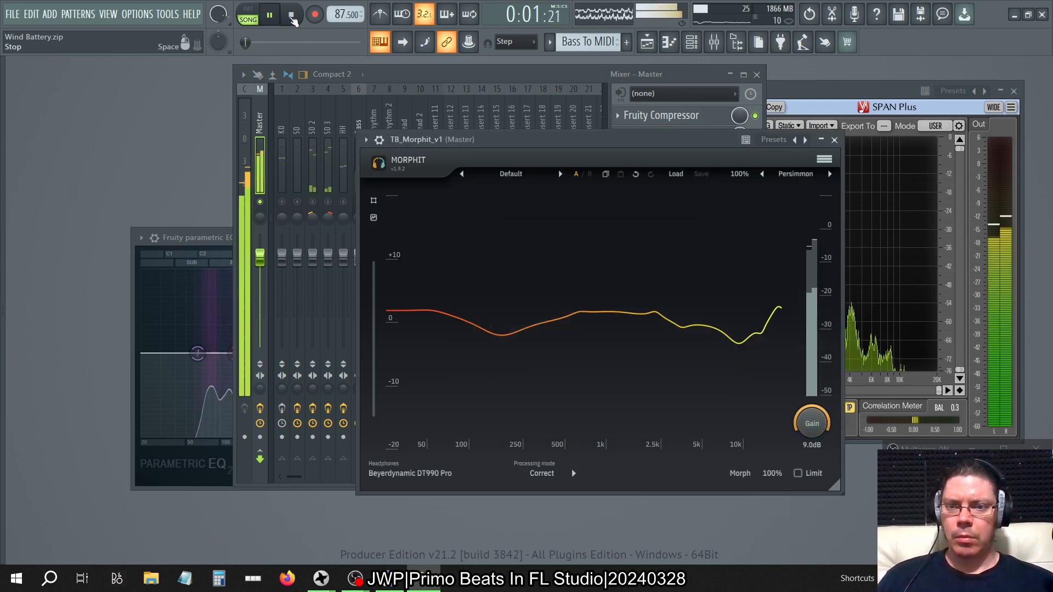
Listen to the song with the system headphone volume opened, bring the mixer forward, and stop playback.
{"action": "left_click", "coordinate": [961, 578]}
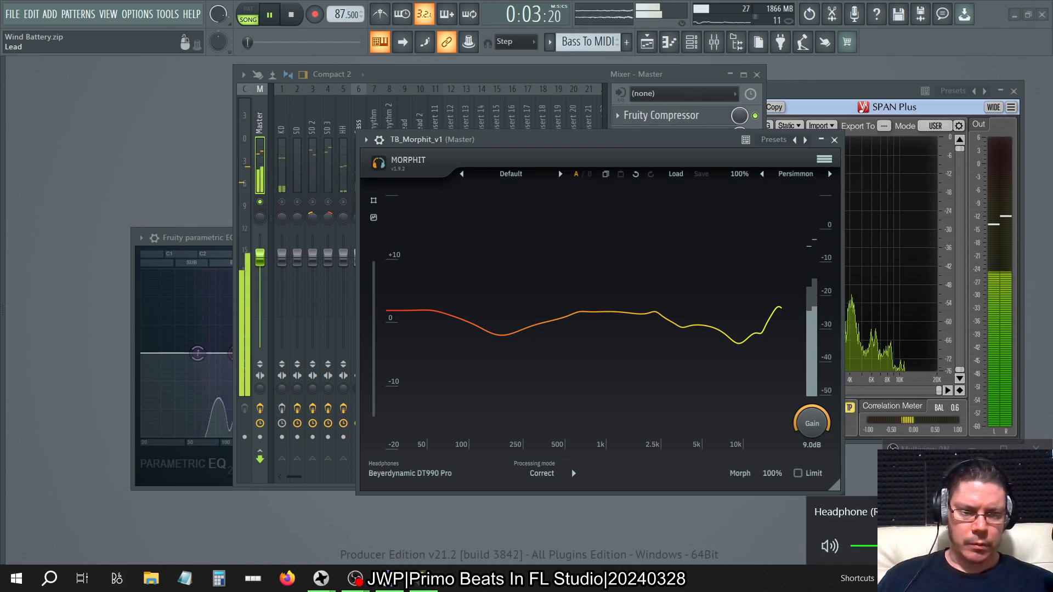
{"action": "left_click", "coordinate": [425, 81]}
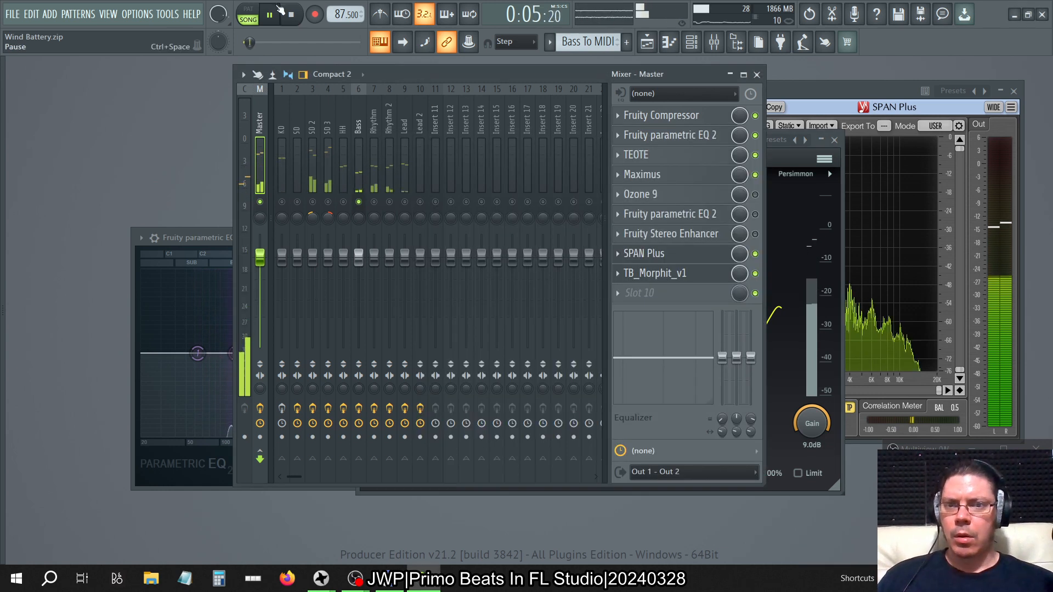
{"action": "left_click", "coordinate": [290, 15]}
Select the Bass track in the mixer to show its effect chain.
{"action": "left_click", "coordinate": [346, 140]}
{"action": "mouse_move", "coordinate": [346, 141]}
{"action": "left_mouse_down"}
{"action": "mouse_move", "coordinate": [378, 124]}
{"action": "mouse_move", "coordinate": [360, 126]}
{"action": "left_mouse_up"}
{"action": "left_click", "coordinate": [698, 159]}
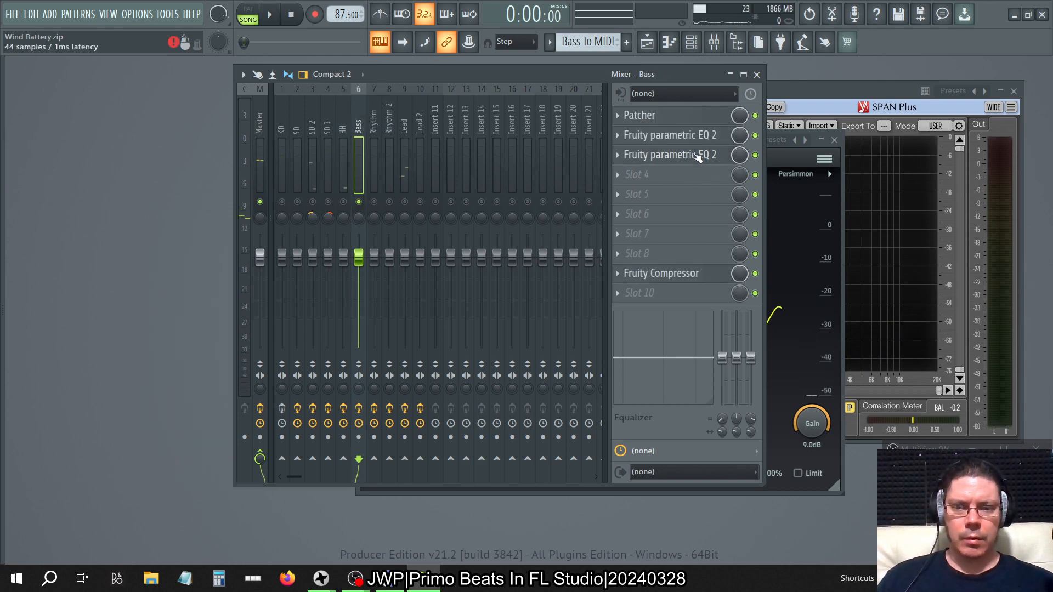
Load Fruity Parametric EQ 2 into slots 4 and 5 of the Bass track.
{"action": "left_click", "coordinate": [637, 177]}
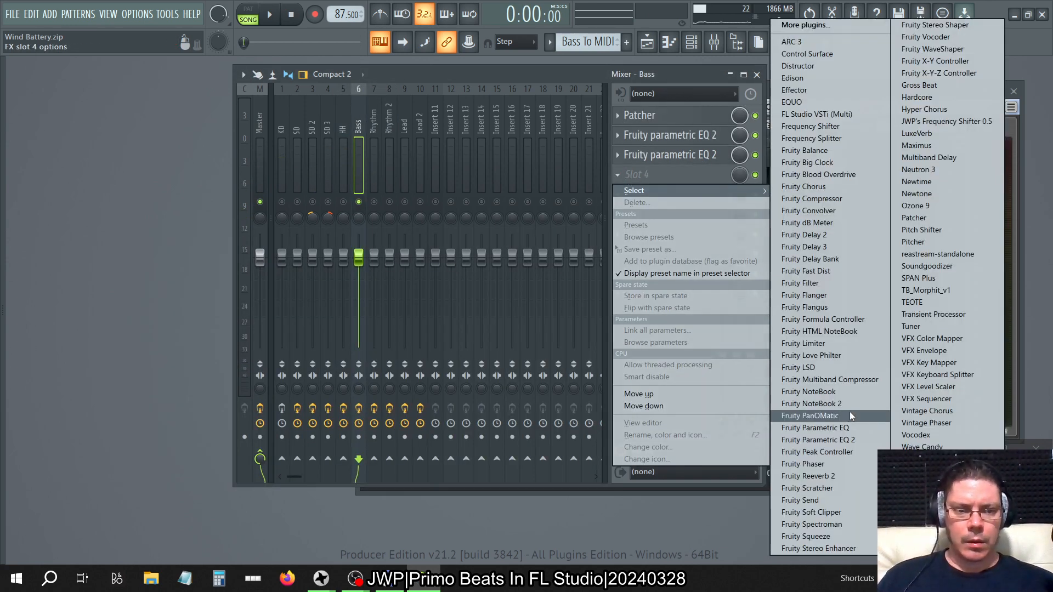
{"action": "left_click", "coordinate": [850, 440]}
{"action": "left_click", "coordinate": [625, 195]}
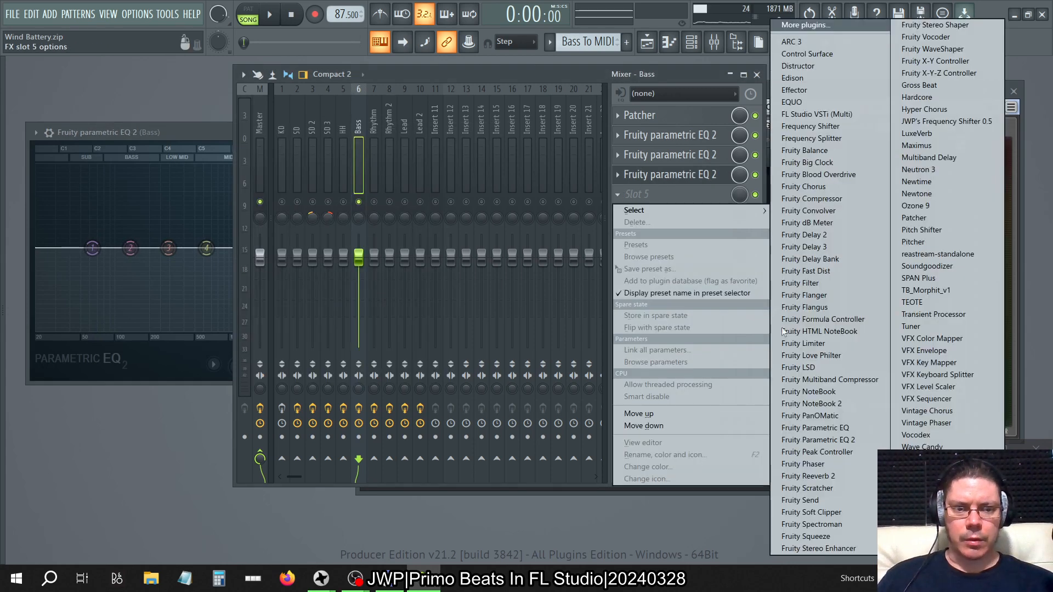
{"action": "left_click", "coordinate": [834, 443]}
{"action": "left_click", "coordinate": [618, 214]}
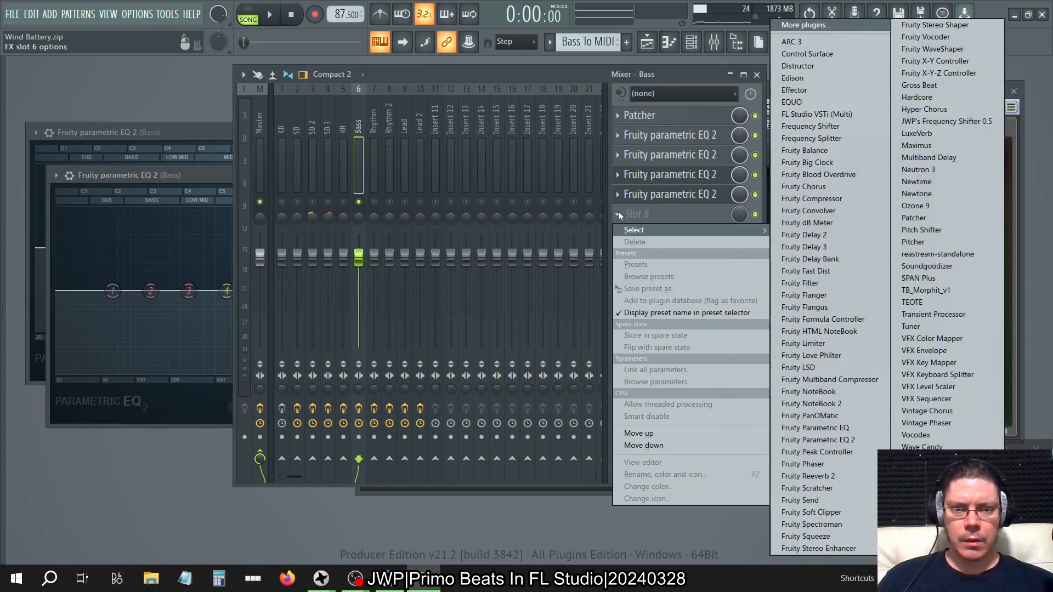
Delete the Fruity parametric EQ 2 instances from slots 5 and 4 of the Bass track.
{"action": "left_click", "coordinate": [616, 198]}
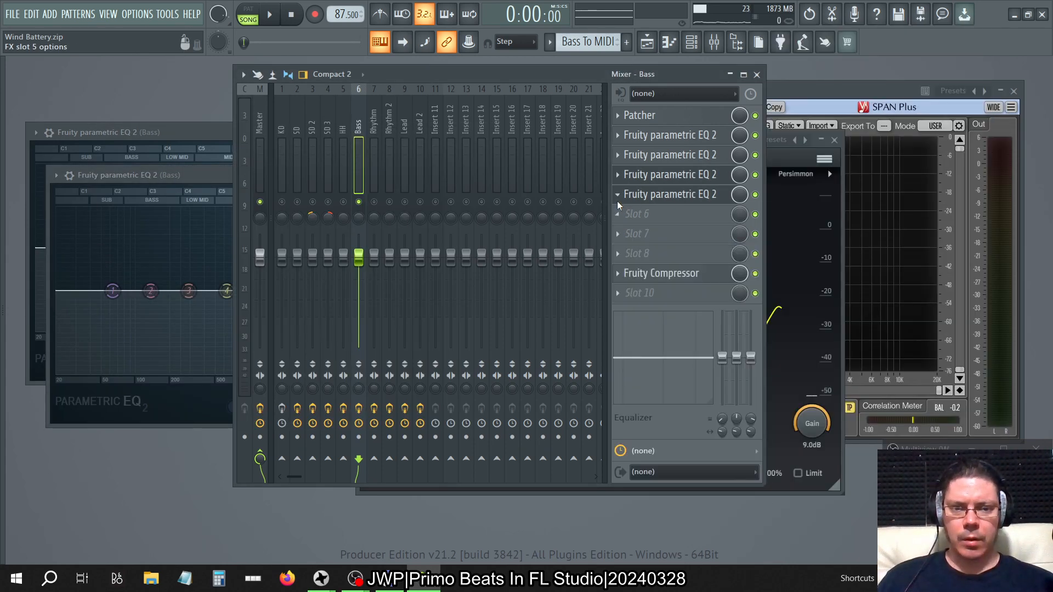
{"action": "left_click", "coordinate": [617, 199]}
{"action": "left_click", "coordinate": [631, 224]}
{"action": "left_click", "coordinate": [572, 333]}
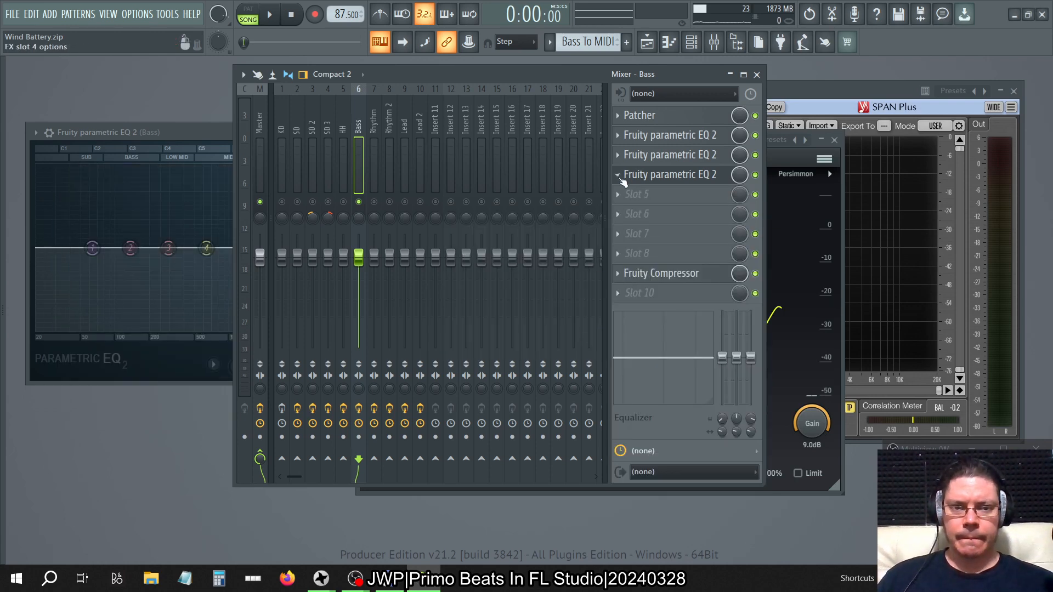
{"action": "left_click", "coordinate": [620, 175]}
{"action": "left_click", "coordinate": [630, 201]}
{"action": "left_click", "coordinate": [572, 333]}
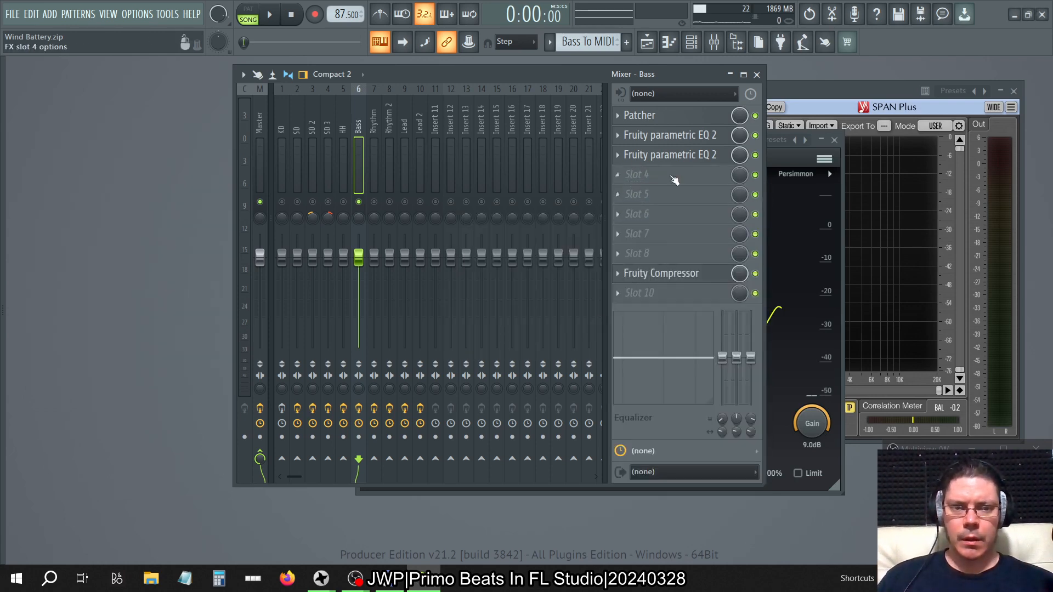
Raise the main level of the Bass track's slot 2 Fruity parametric EQ 2 to maximum, and set the slot 3 instance's to 0.2 dB.
{"action": "left_click", "coordinate": [654, 137]}
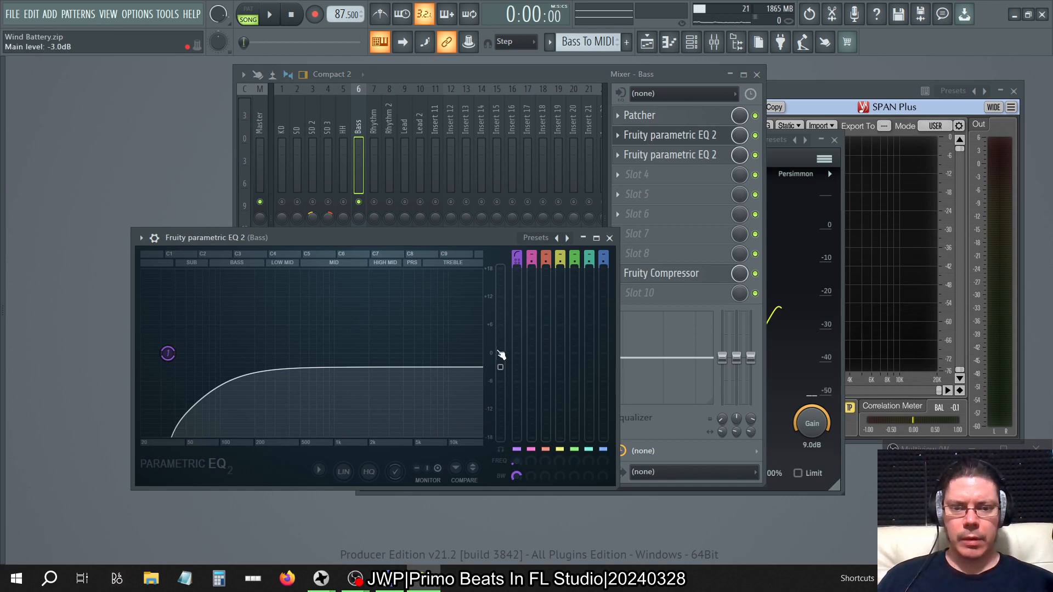
{"action": "left_click_drag", "start_coordinate": [500, 354], "coordinate": [501, 271]}
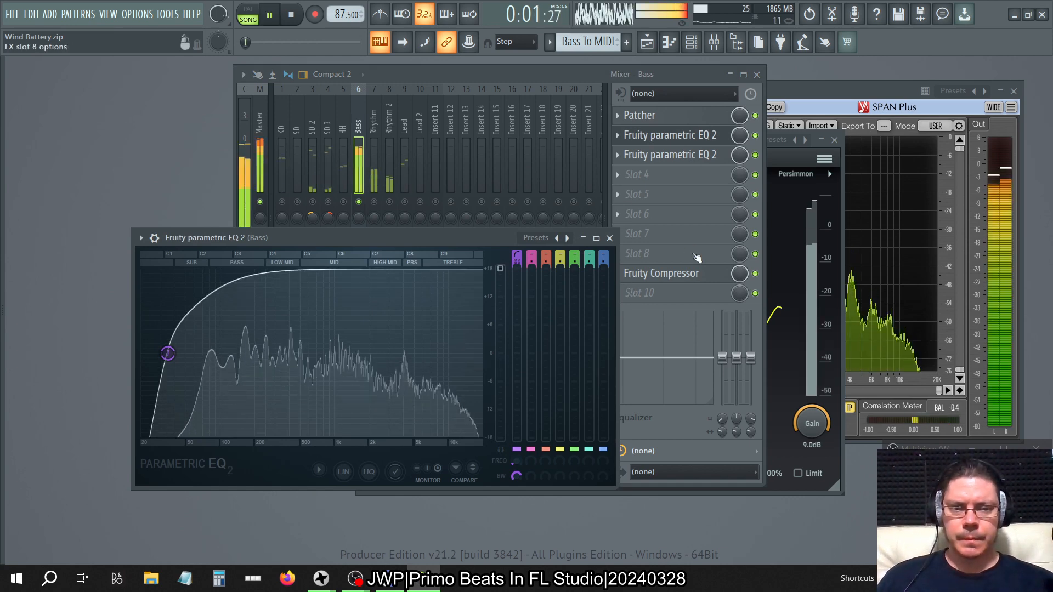
{"action": "left_click", "coordinate": [678, 160]}
{"action": "mouse_move", "coordinate": [501, 355]}
{"action": "left_mouse_down"}
{"action": "mouse_move", "coordinate": [502, 271]}
{"action": "mouse_move", "coordinate": [500, 350]}
{"action": "left_mouse_up"}
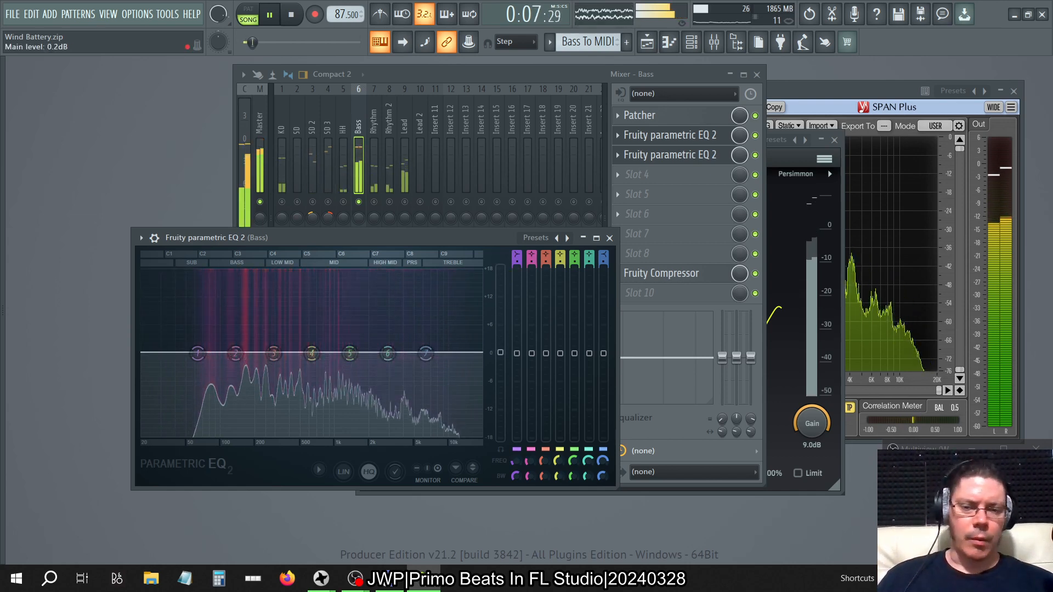
Try the Bass track's slot 3 Fruity parametric EQ 2 at a main level of 18.0 dB and reset it to 0.0 dB.
{"action": "left_click_drag", "start_coordinate": [500, 353], "coordinate": [500, 268]}
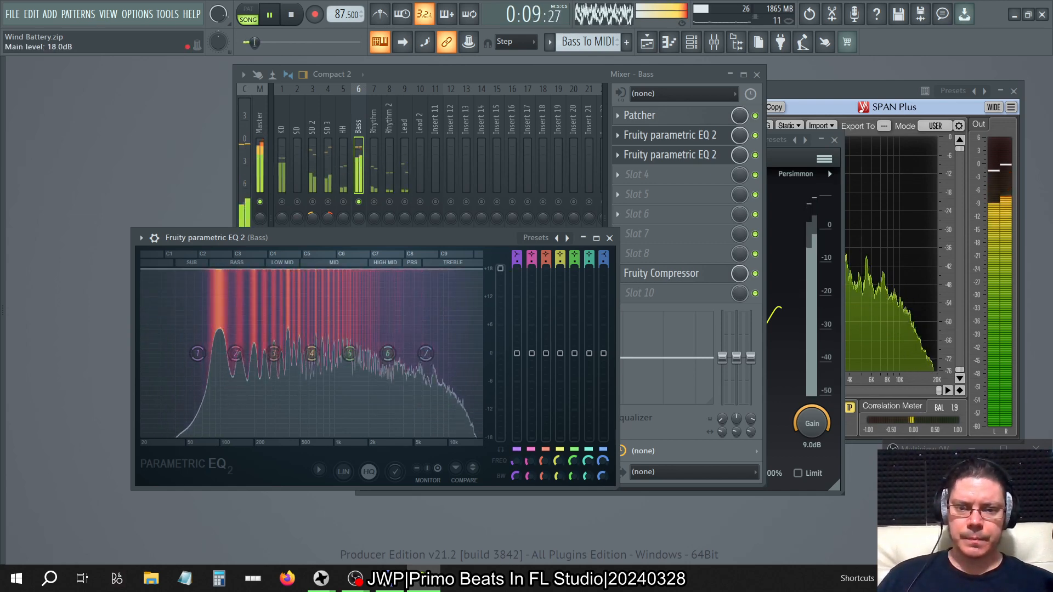
{"action": "right_click", "coordinate": [501, 269]}
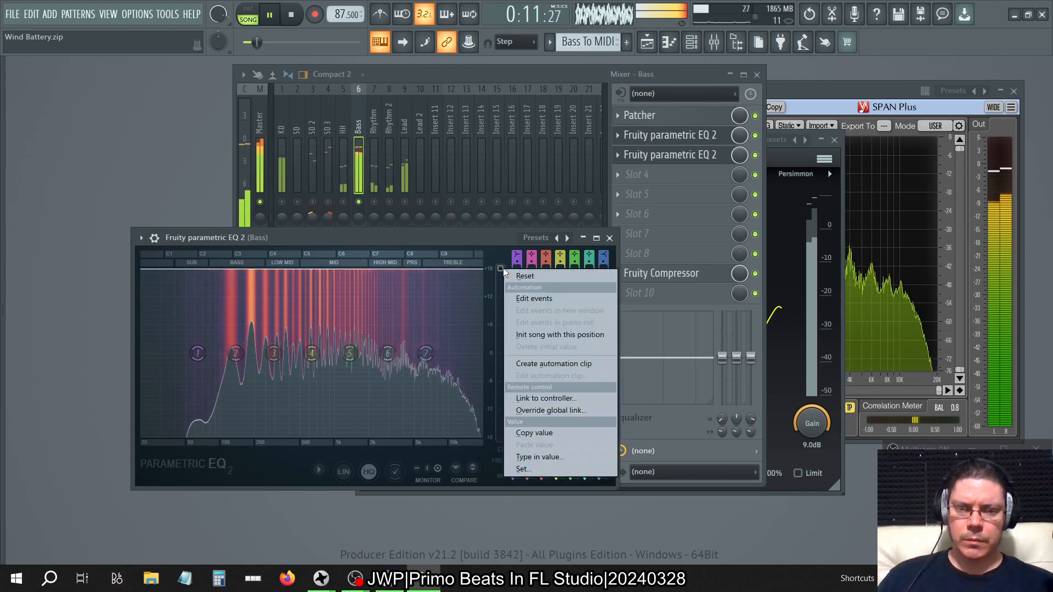
{"action": "left_click", "coordinate": [522, 277]}
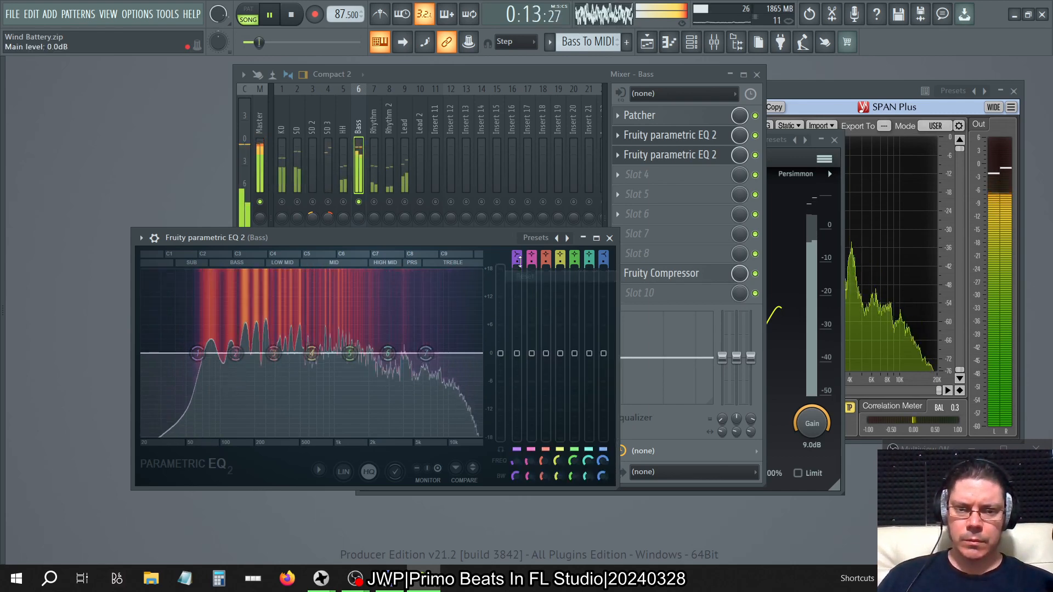
Return the main level of the Bass track's slot 2 Fruity parametric EQ 2 to 0 dB and stop playback.
{"action": "left_click", "coordinate": [700, 150]}
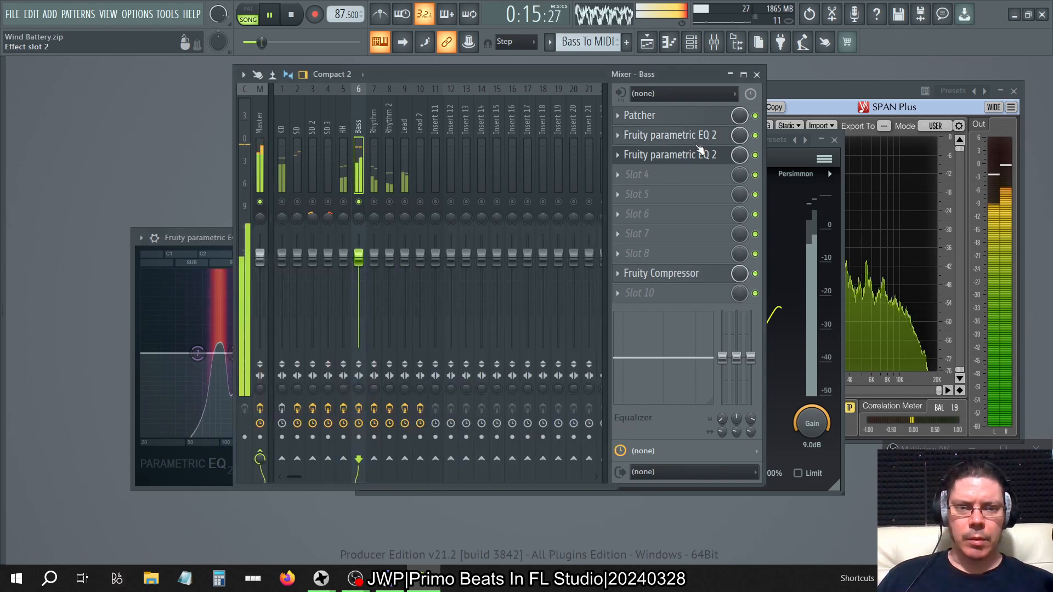
{"action": "left_click", "coordinate": [680, 137]}
{"action": "left_click_drag", "start_coordinate": [500, 269], "coordinate": [500, 354]}
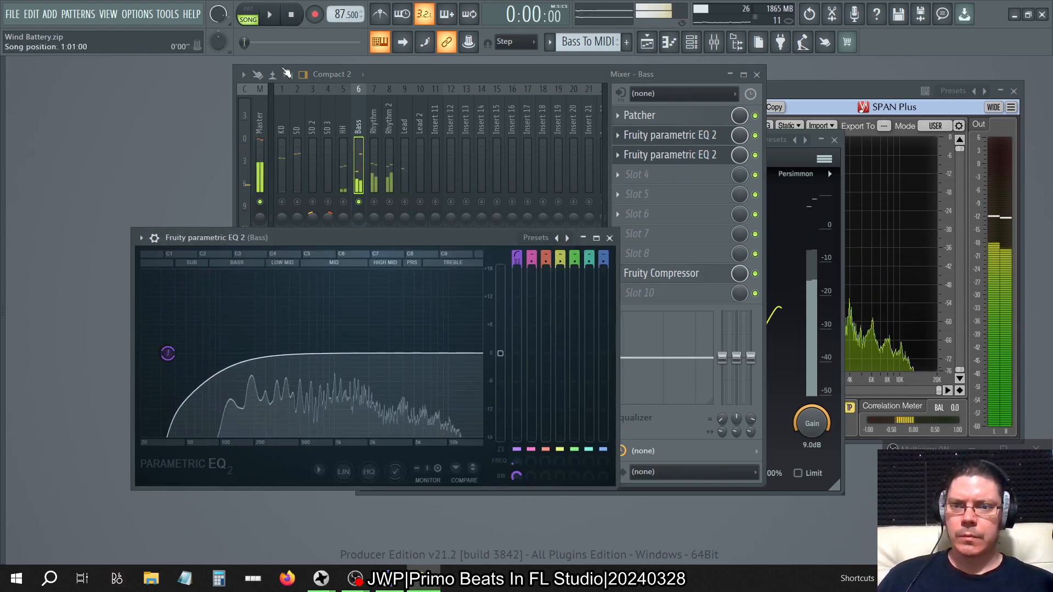
{"action": "key", "text": "space"}
Load VPS Scope (CM edition)_x64 onto the Master track and place it in slot 8, directly above SPAN Plus.
{"action": "left_click", "coordinate": [262, 107]}
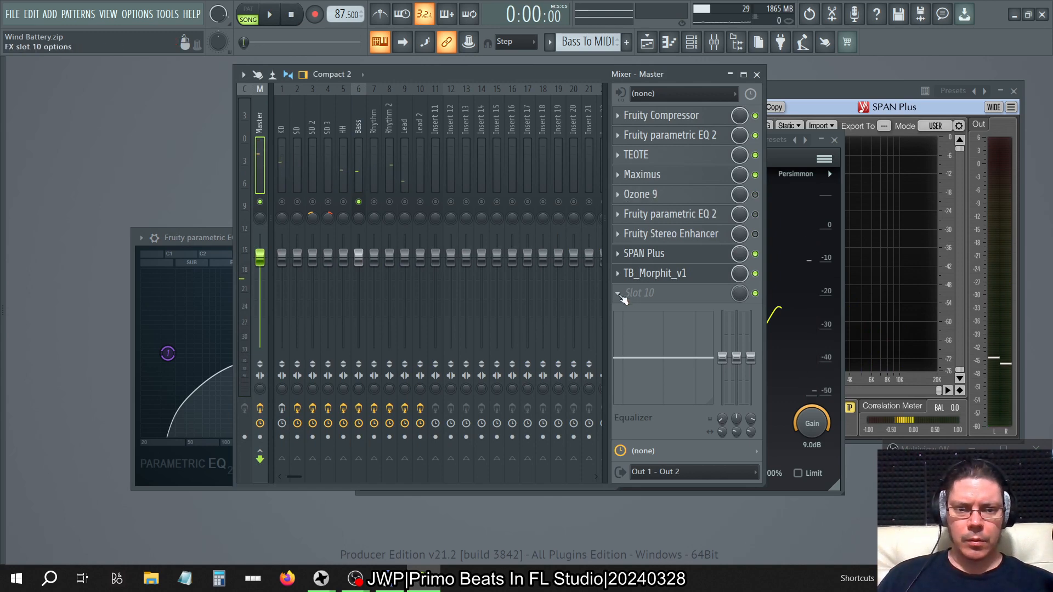
{"action": "left_click", "coordinate": [620, 295]}
{"action": "mouse_move", "coordinate": [630, 284]}
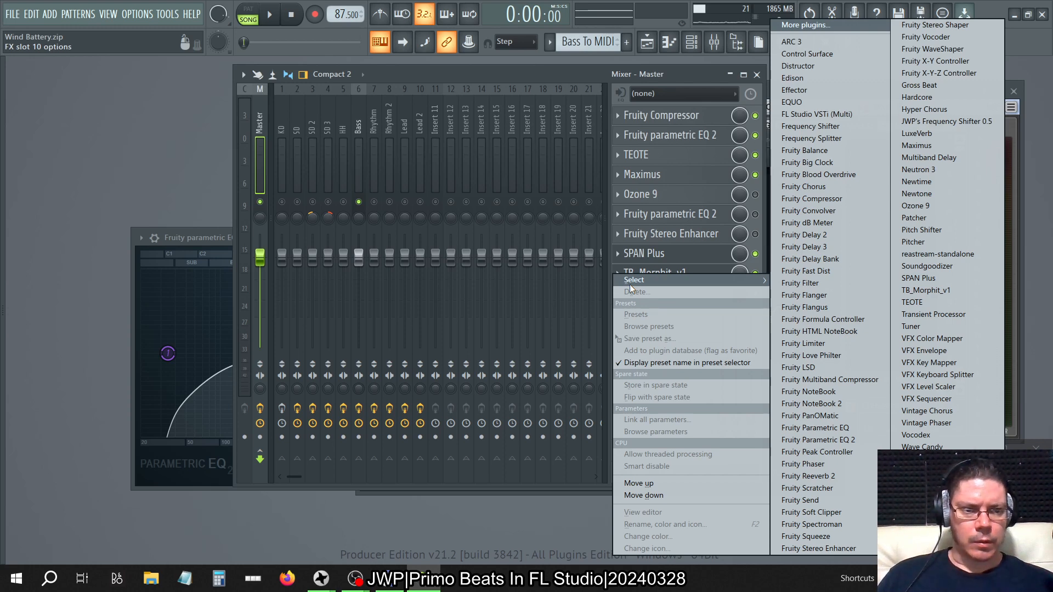
{"action": "left_click", "coordinate": [443, 74]}
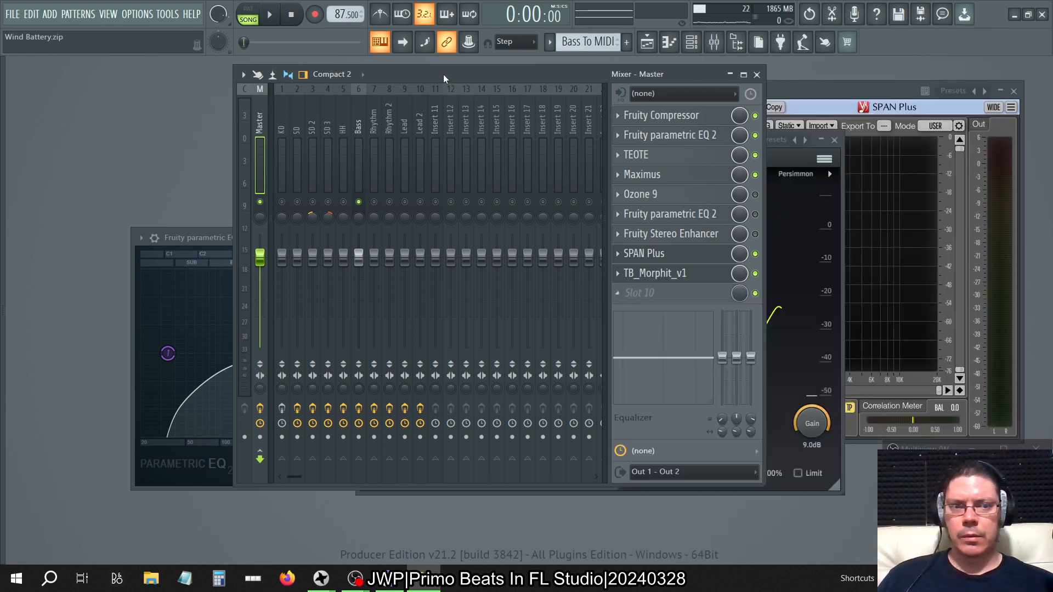
{"action": "mouse_move", "coordinate": [1, 202]}
{"action": "scroll", "coordinate": [74, 240], "scroll_direction": "down", "scroll_amount": 15}
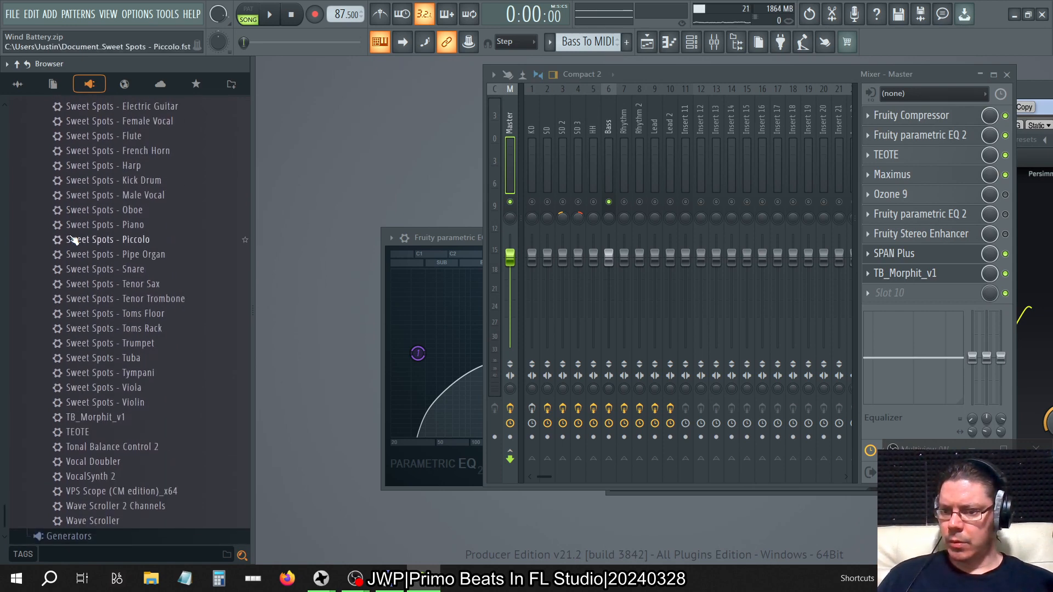
{"action": "left_click_drag", "start_coordinate": [132, 487], "coordinate": [672, 322]}
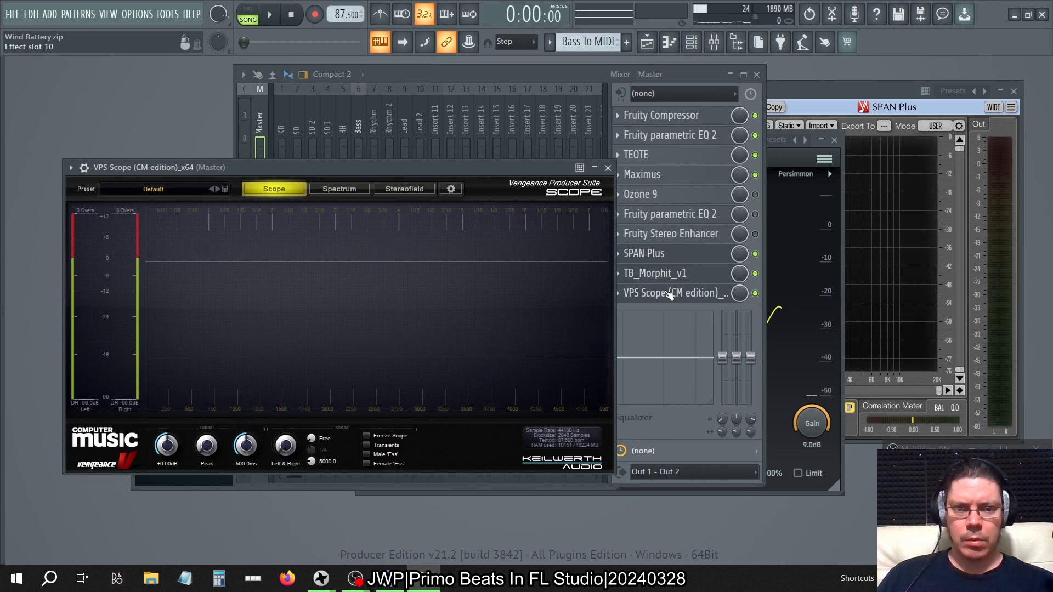
{"action": "left_click_drag", "start_coordinate": [676, 299], "coordinate": [677, 140]}
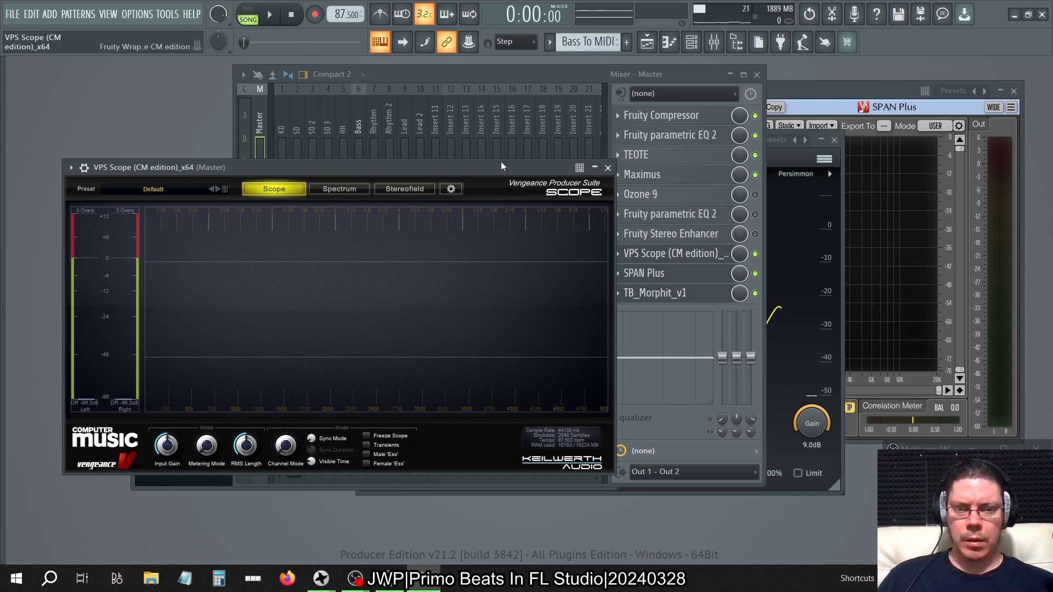
Move the VPS Scope window clear of the mixer's track meters and bring the mixer to the front.
{"action": "left_click_drag", "start_coordinate": [501, 167], "coordinate": [825, 165]}
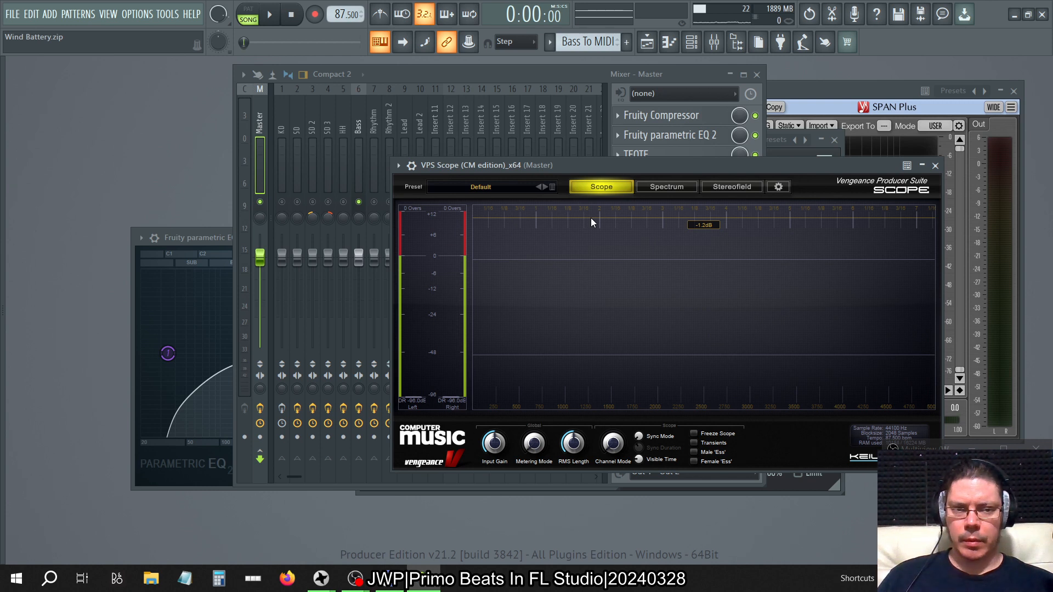
{"action": "left_click_drag", "start_coordinate": [620, 171], "coordinate": [732, 80]}
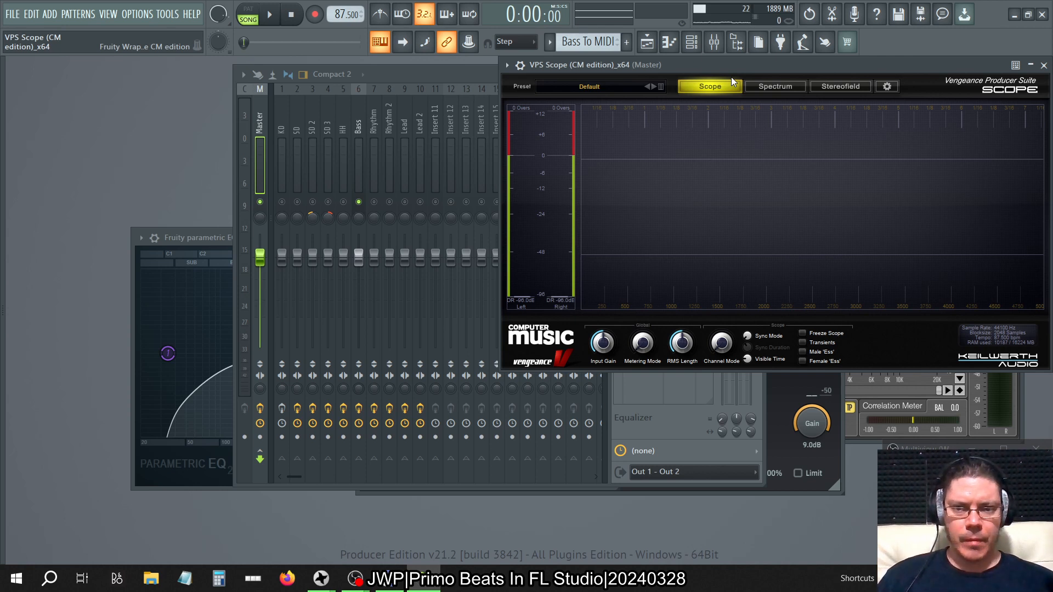
{"action": "left_click", "coordinate": [396, 75]}
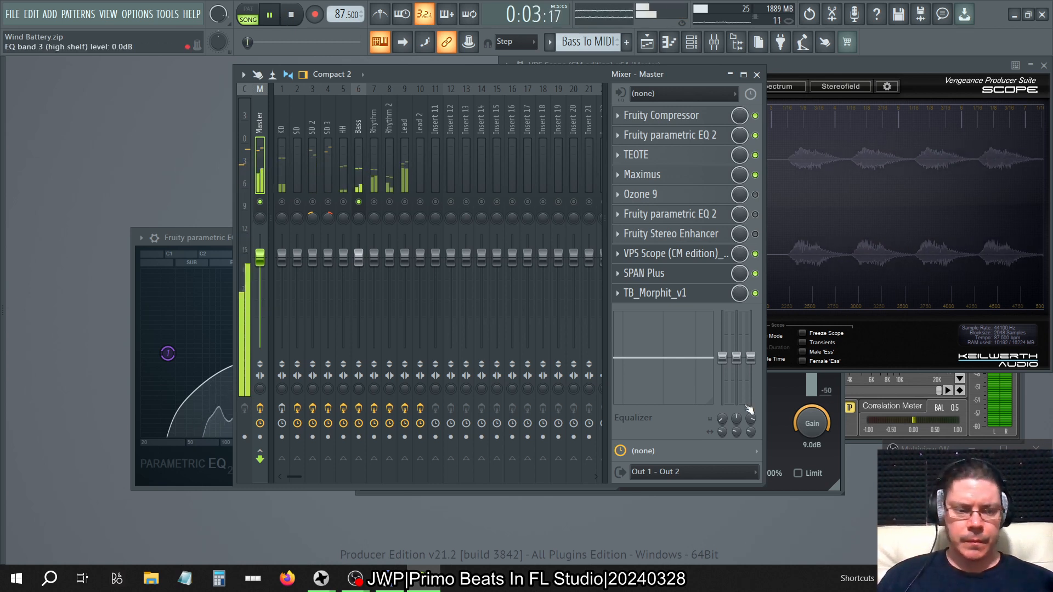
Lower the system volume while the song plays.
{"action": "key", "text": "XF86AudioLowerVolume"}
{"action": "key", "text": "XF86AudioLowerVolume"}
{"action": "key", "text": "XF86AudioLowerVolume"}
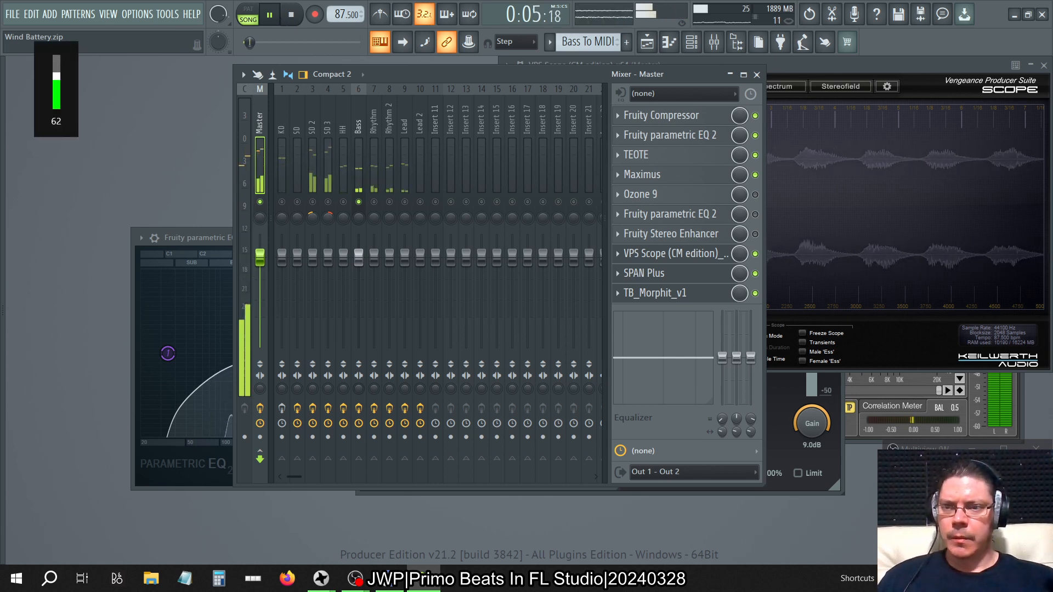
{"action": "key", "text": "XF86AudioLowerVolume"}
{"action": "key", "text": "XF86AudioLowerVolume"}
{"action": "key", "text": "XF86AudioLowerVolume"}
{"action": "key", "text": "XF86AudioLowerVolume"}
{"action": "key", "text": "XF86AudioLowerVolume"}
{"action": "key", "text": "XF86AudioLowerVolume"}
{"action": "key", "text": "XF86AudioLowerVolume"}
{"action": "key", "text": "XF86AudioLowerVolume"}
{"action": "key", "text": "XF86AudioLowerVolume"}
{"action": "key", "text": "XF86AudioLowerVolume"}
{"action": "key", "text": "XF86AudioLowerVolume"}
{"action": "key", "text": "XF86AudioLowerVolume"}
{"action": "key", "text": "XF86AudioLowerVolume"}
{"action": "key", "text": "XF86AudioLowerVolume"}
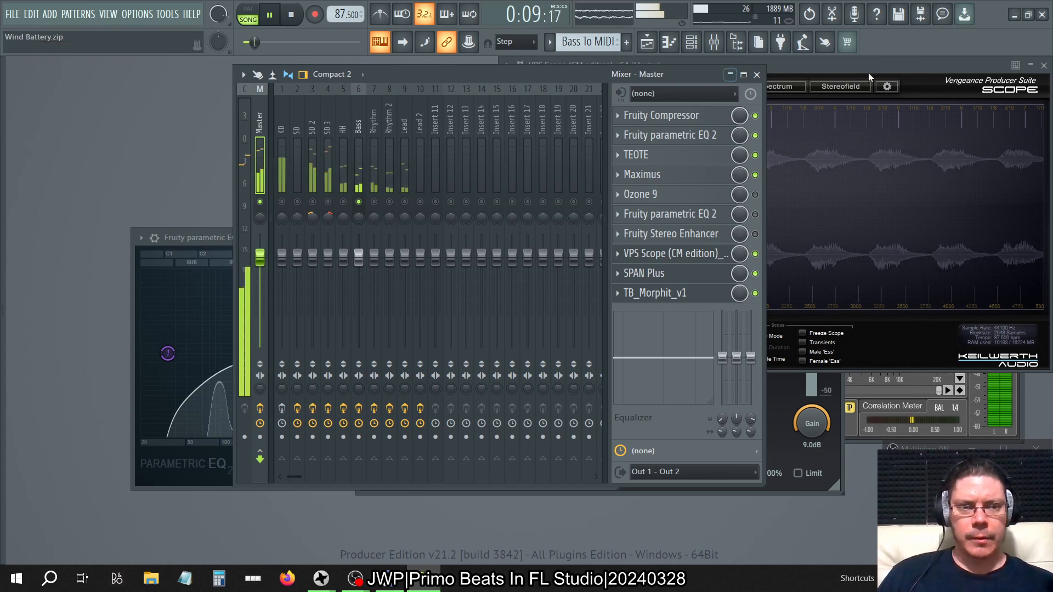
Arrange the Bass track's slot 2 Fruity parametric EQ 2 window beside the VPS Scope window so both are fully visible.
{"action": "left_click", "coordinate": [818, 76]}
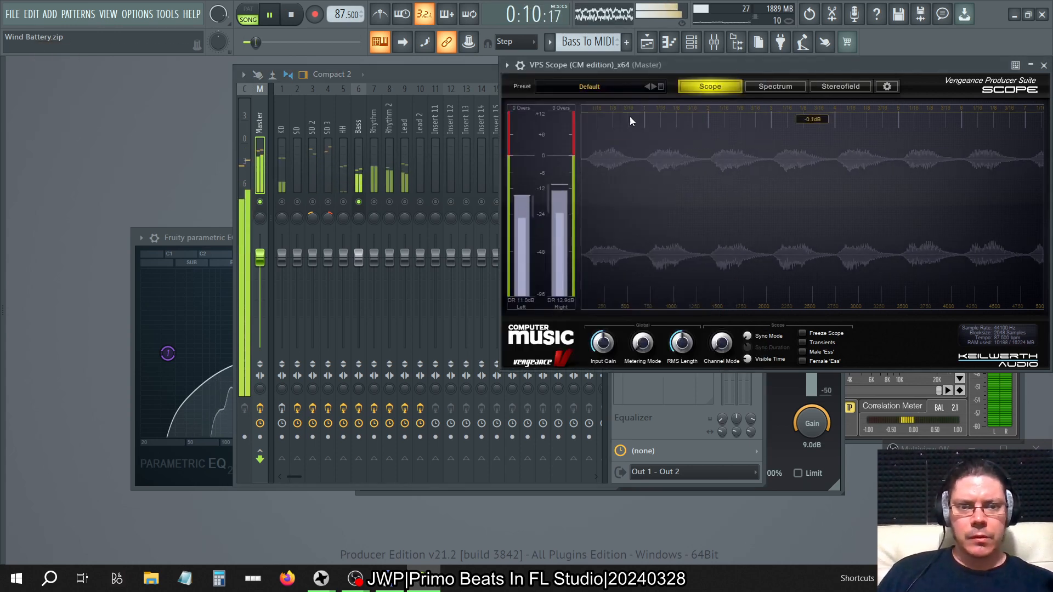
{"action": "left_click", "coordinate": [212, 242]}
{"action": "left_click_drag", "start_coordinate": [317, 239], "coordinate": [193, 67]}
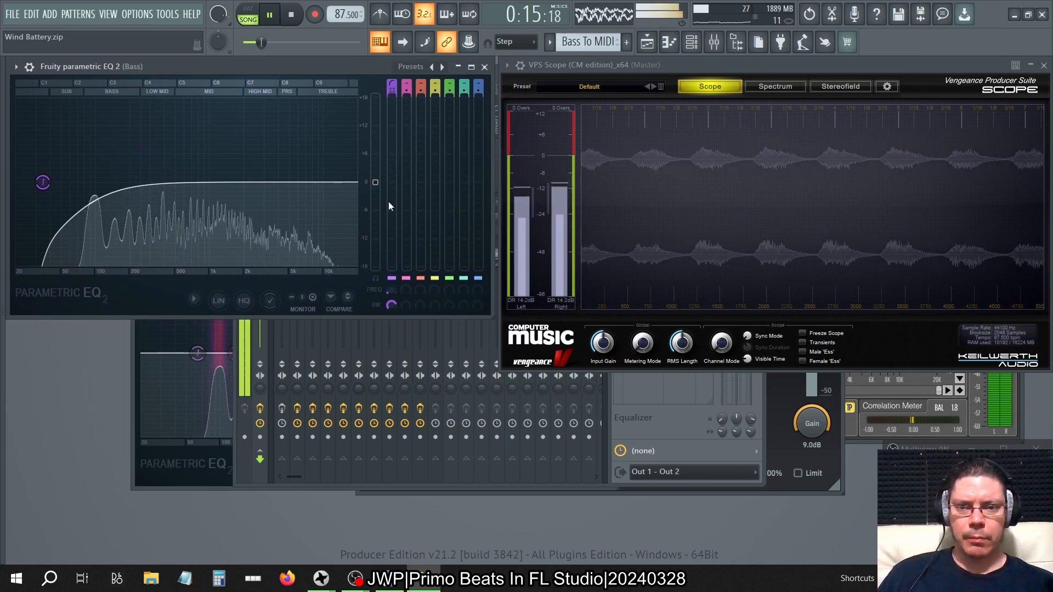
Try a main level of about -9 dB on the Bass track's slot 2 Fruity parametric EQ 2 and reset it.
{"action": "left_click_drag", "start_coordinate": [375, 182], "coordinate": [375, 224]}
{"action": "right_click", "coordinate": [375, 224]}
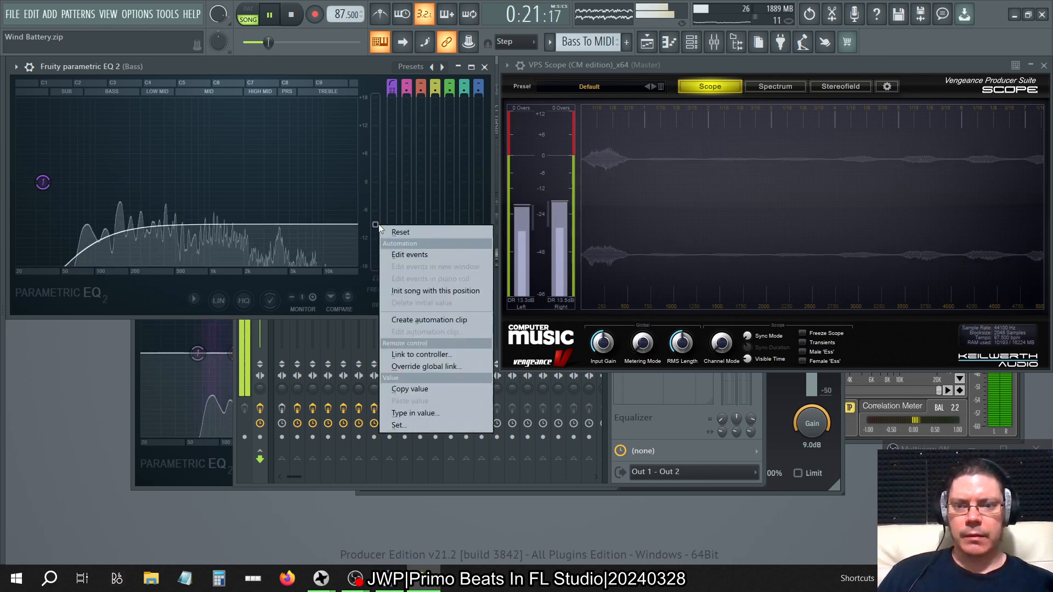
{"action": "left_click", "coordinate": [400, 232]}
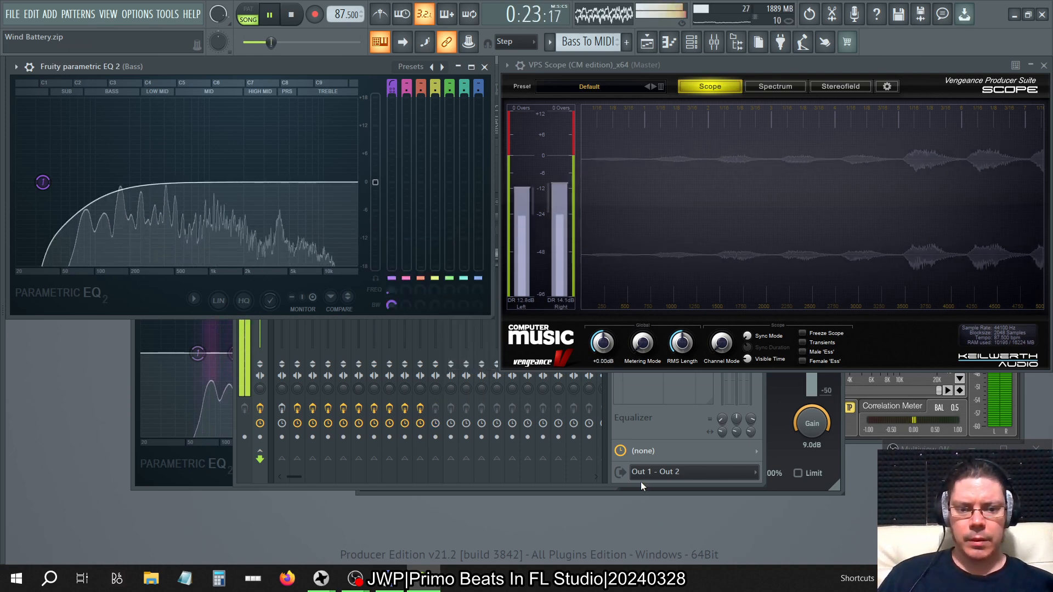
Store the Bass track's Fruity Compressor settings in its spare state and load the Bass preset.
{"action": "left_click", "coordinate": [640, 481]}
{"action": "left_click", "coordinate": [356, 114]}
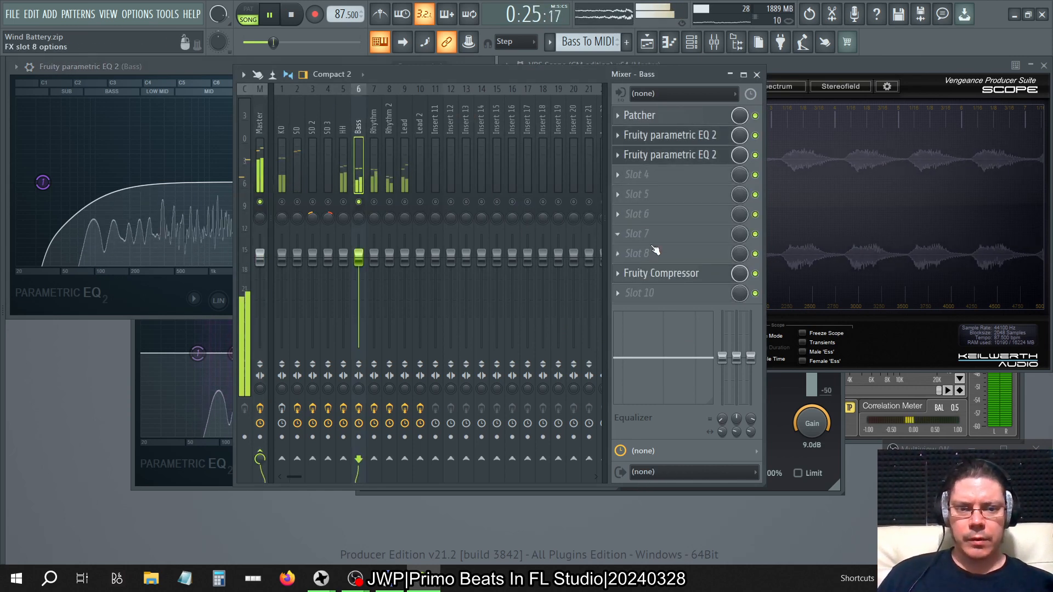
{"action": "left_click", "coordinate": [662, 273]}
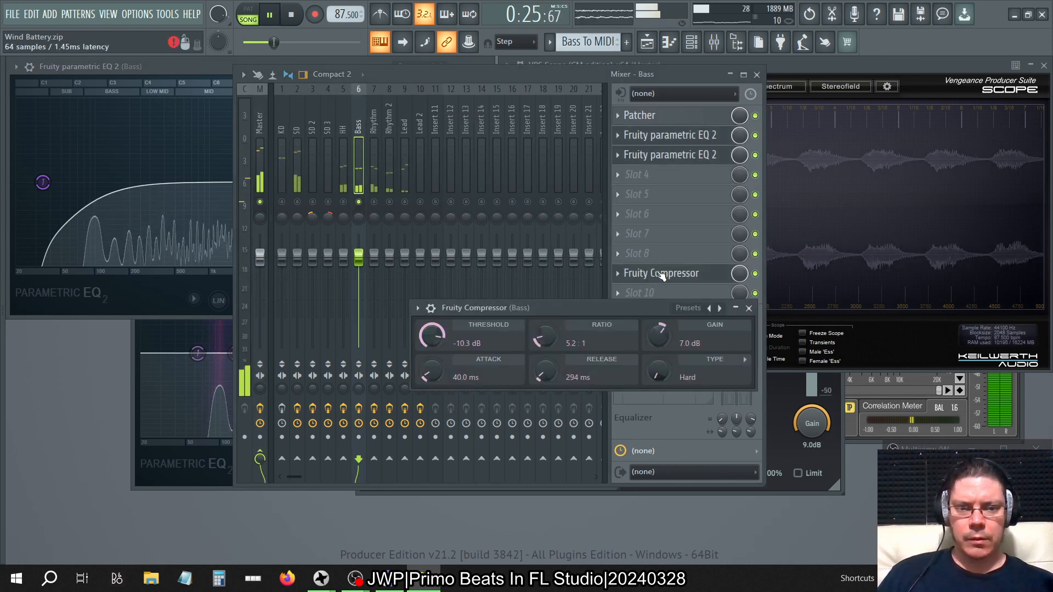
{"action": "left_click", "coordinate": [419, 308]}
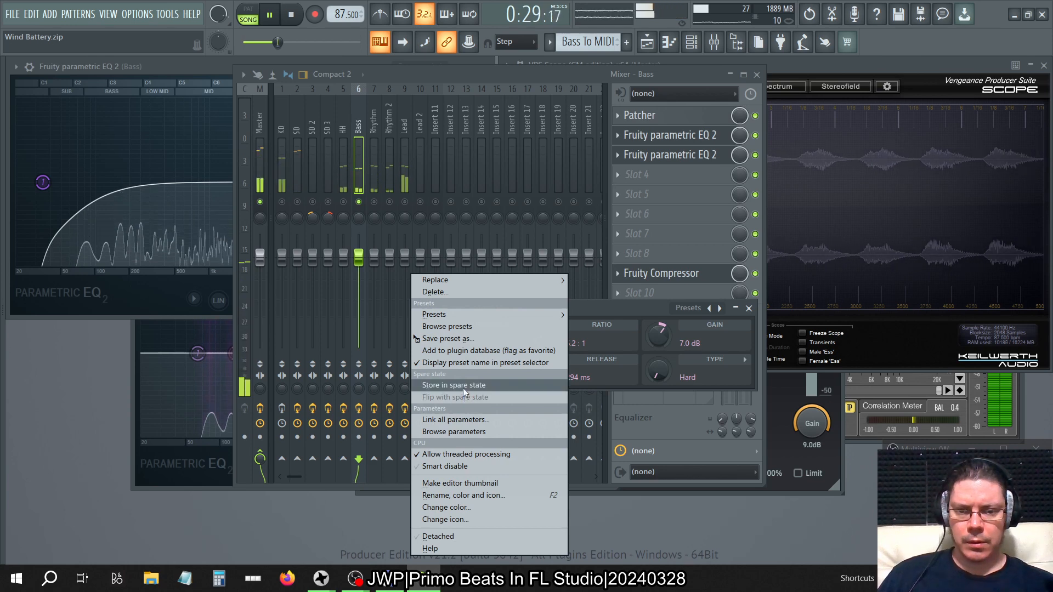
{"action": "left_click", "coordinate": [463, 387]}
{"action": "left_click", "coordinate": [710, 307]}
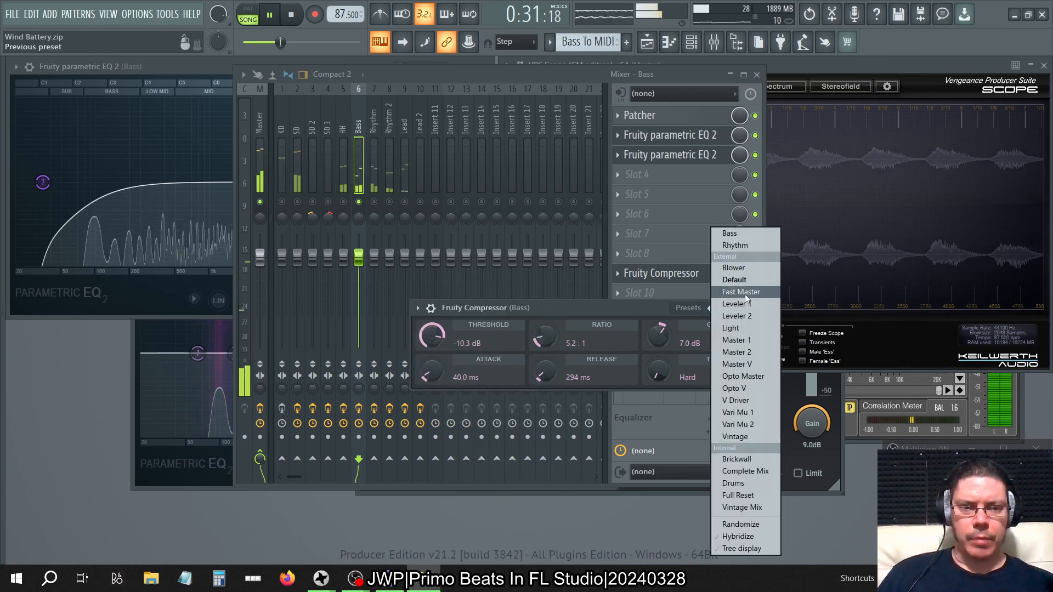
{"action": "left_click", "coordinate": [728, 233]}
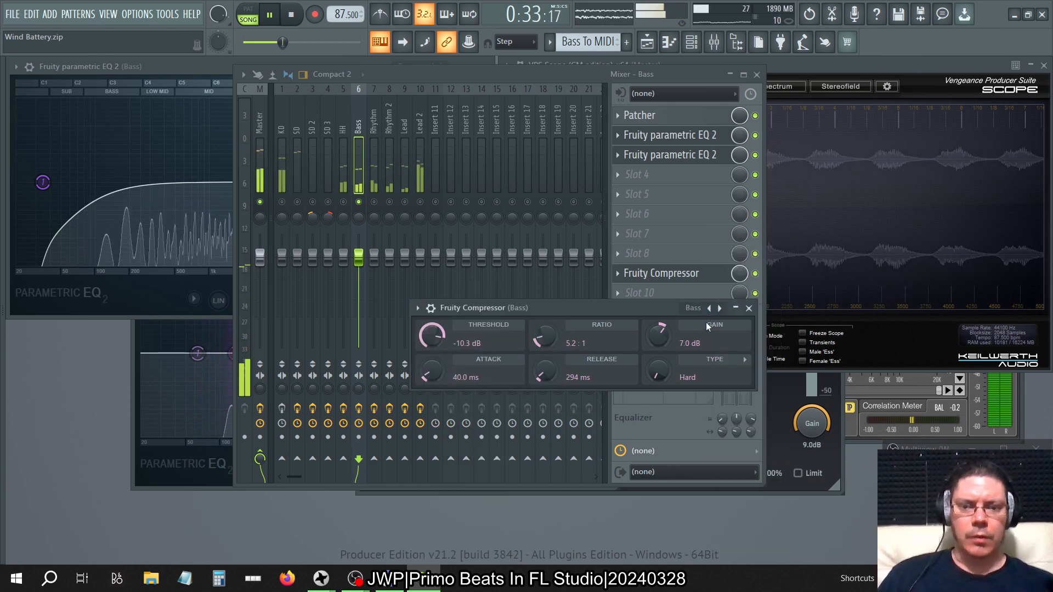
{"action": "left_click", "coordinate": [748, 309]}
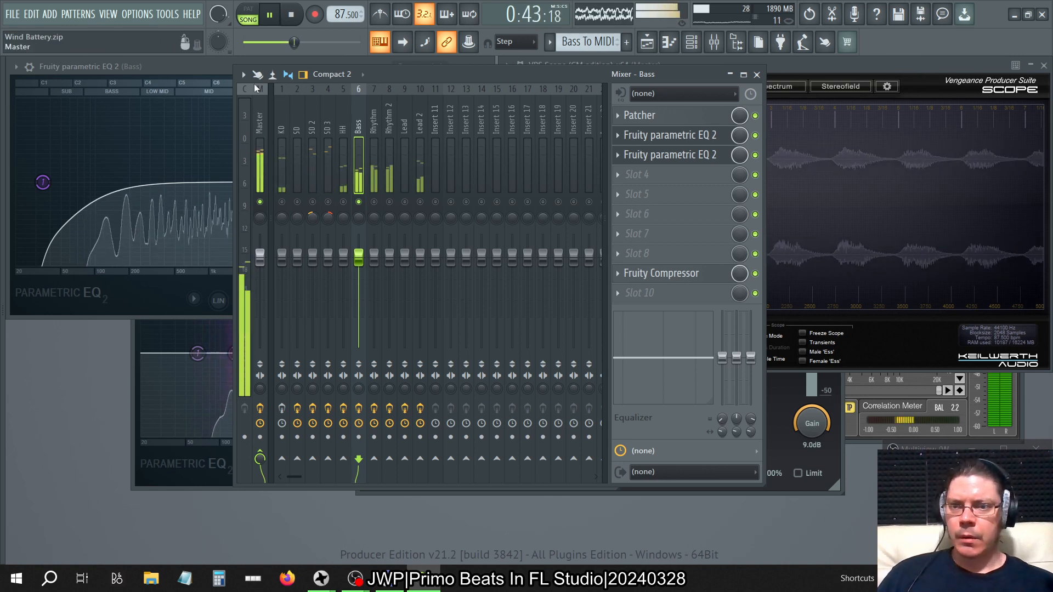
Set the Bass track's slot 2 Fruity parametric EQ 2 main level to about 7.5 dB, comparing it with 2.7 dB, and close the plugin.
{"action": "left_click", "coordinate": [384, 61]}
{"action": "left_click_drag", "start_coordinate": [382, 182], "coordinate": [376, 147]}
{"action": "left_click", "coordinate": [530, 74]}
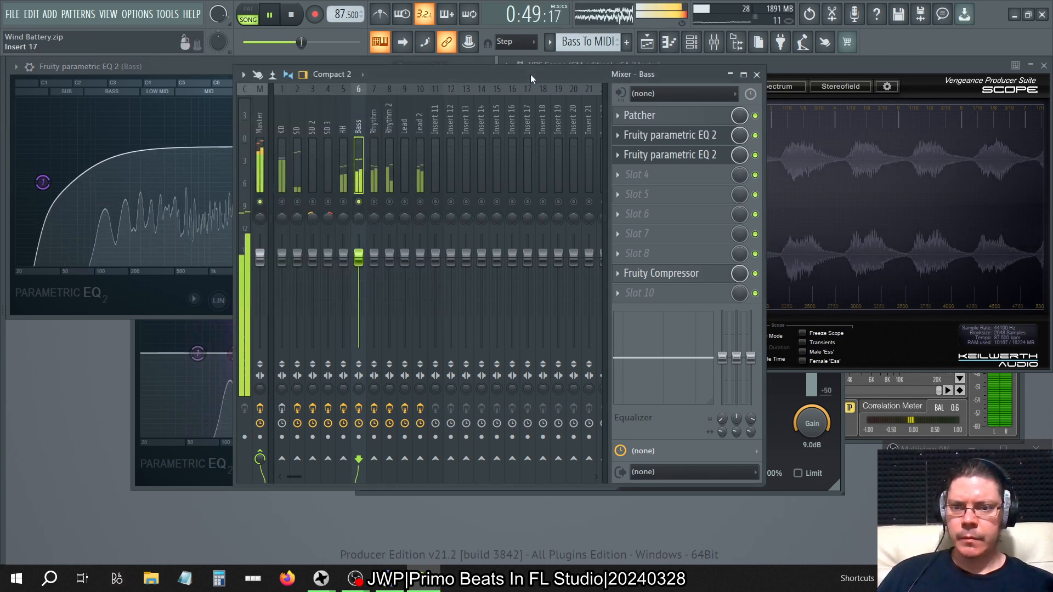
{"action": "left_click", "coordinate": [222, 74]}
{"action": "left_click_drag", "start_coordinate": [373, 178], "coordinate": [372, 201]}
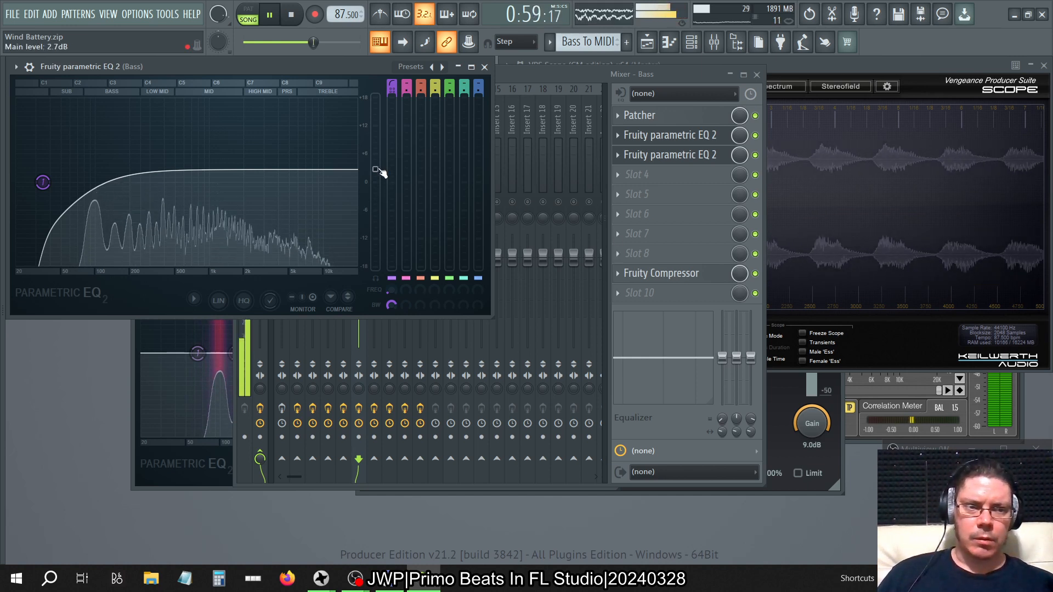
{"action": "left_click_drag", "start_coordinate": [375, 169], "coordinate": [375, 146]}
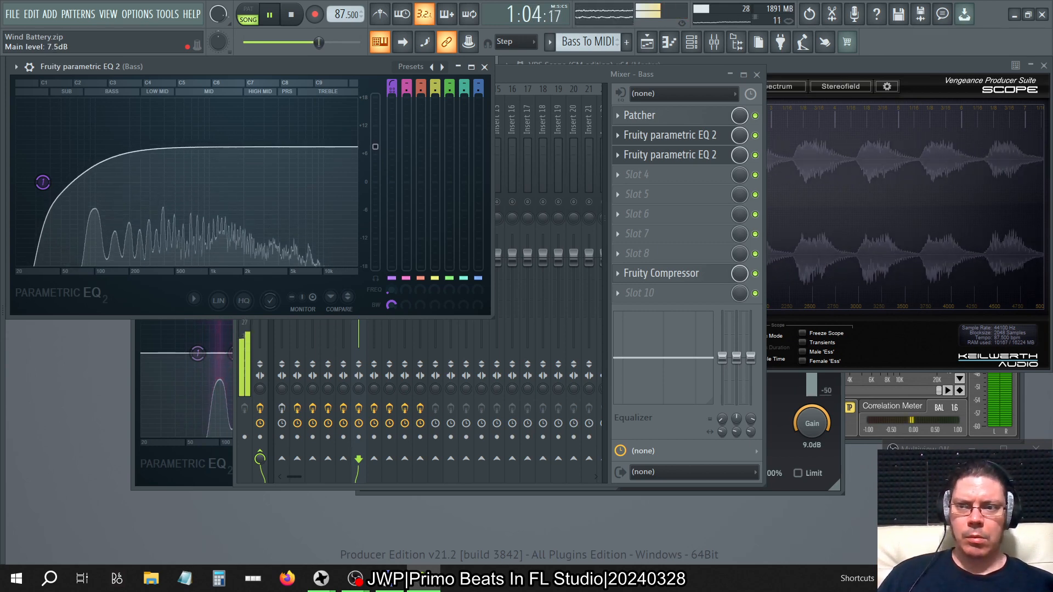
{"action": "left_click", "coordinate": [484, 66]}
Test the slot 3 Fruity parametric EQ 2's main level at 18.0 dB, settle on about 3 dB, and stop playback.
{"action": "left_click", "coordinate": [676, 155]}
{"action": "left_click", "coordinate": [675, 158]}
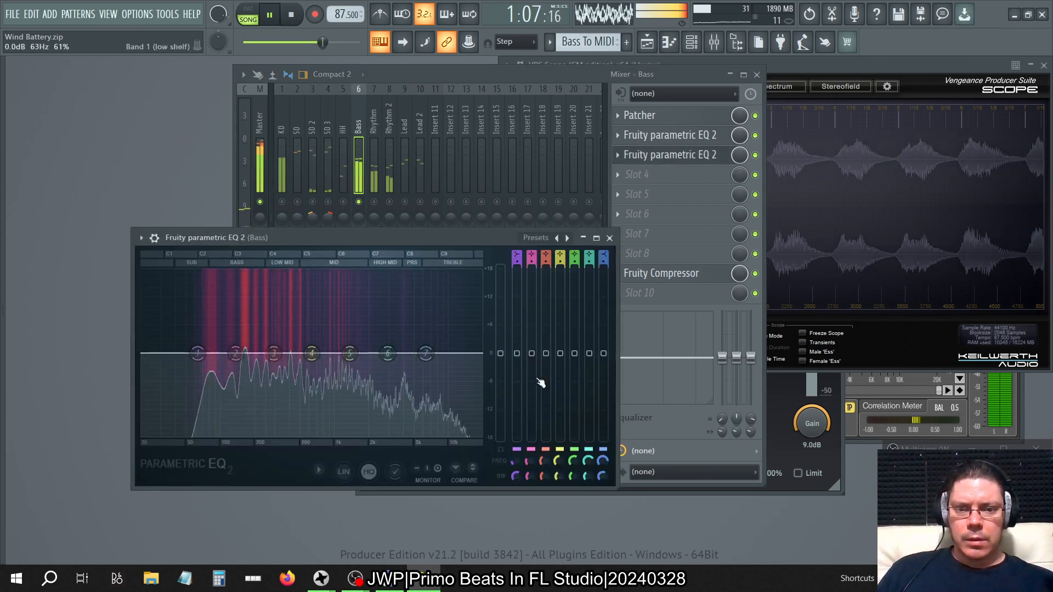
{"action": "left_click_drag", "start_coordinate": [500, 353], "coordinate": [500, 324]}
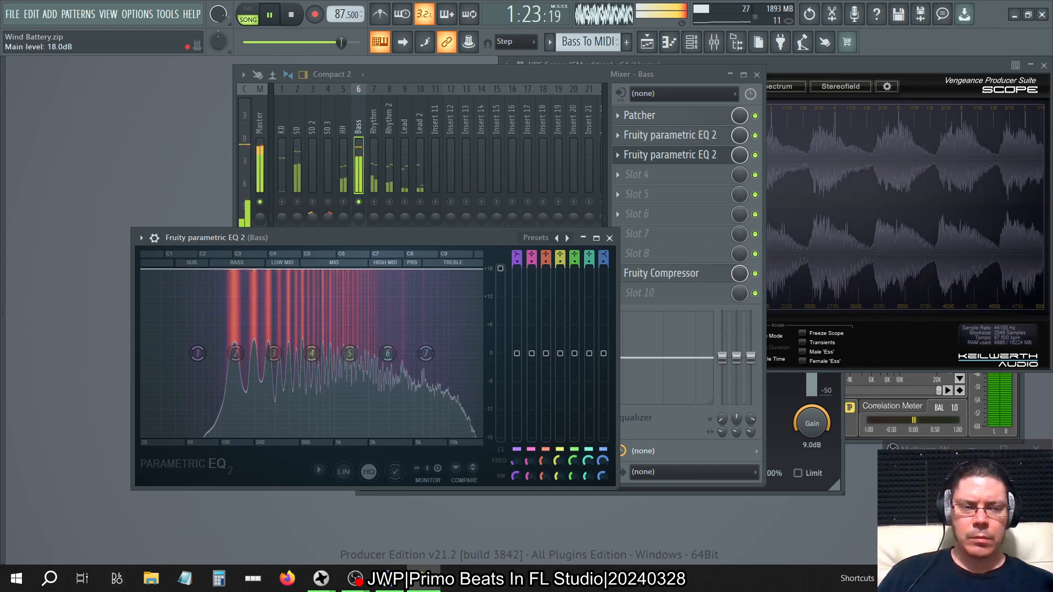
{"action": "left_click_drag", "start_coordinate": [500, 269], "coordinate": [500, 354]}
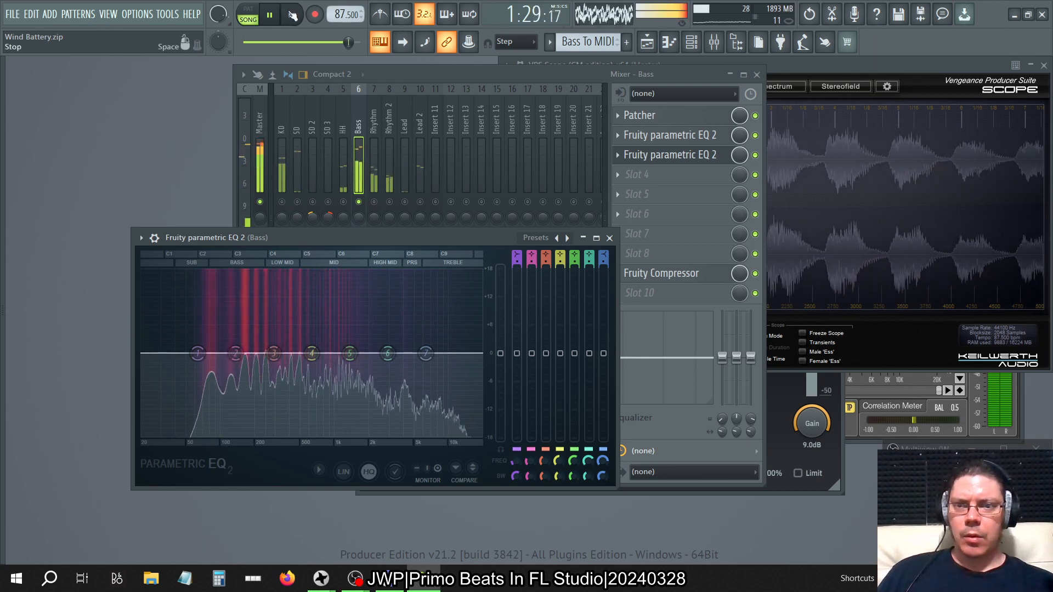
{"action": "key", "text": "space"}
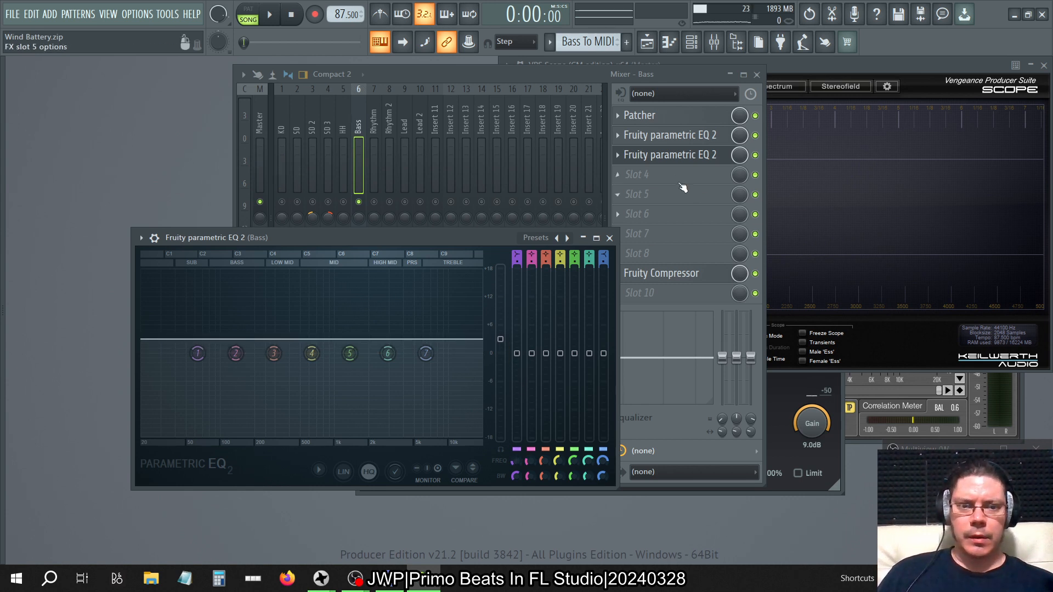
Copy the Bass track's slot 3 Fruity parametric EQ 2 with its settings into slot 4.
{"action": "left_click", "coordinate": [618, 156]}
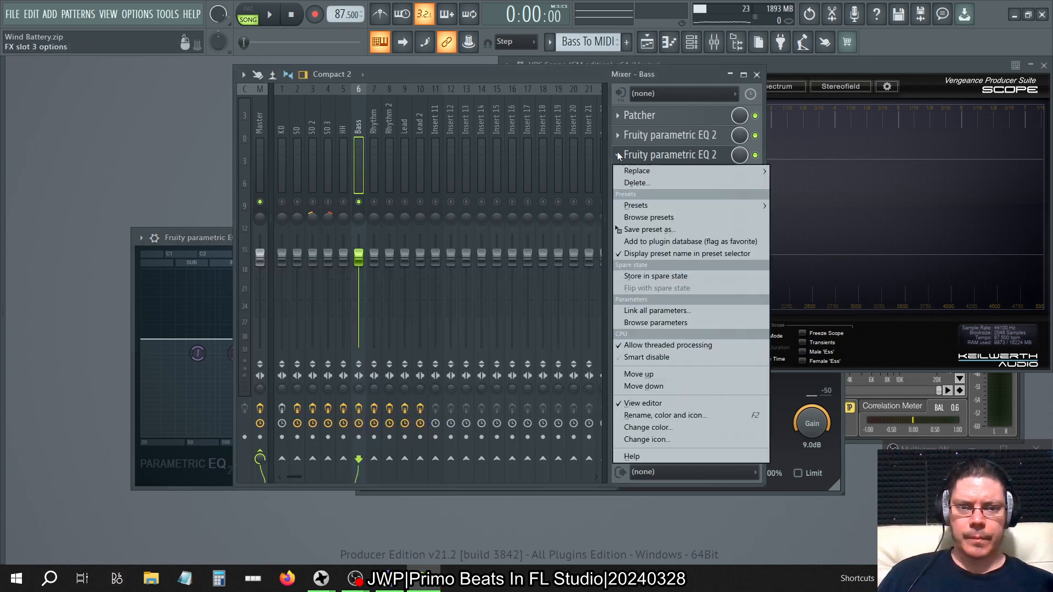
{"action": "left_click_drag", "start_coordinate": [639, 230], "coordinate": [751, 177]}
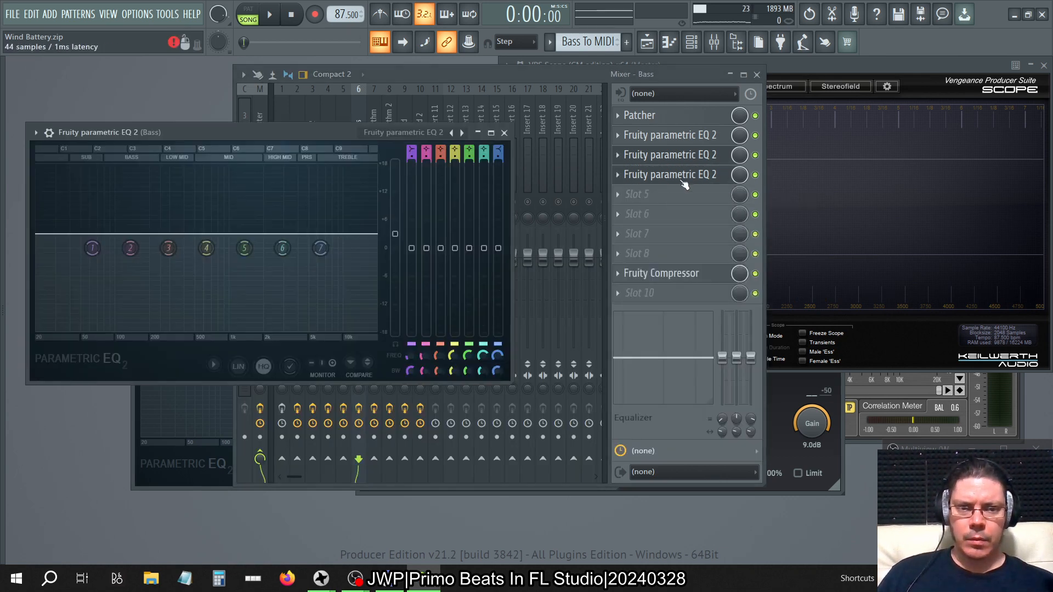
Copy the Bass track's slot 4 Fruity parametric EQ 2 with its settings through slots 5, 6, 7 and 8.
{"action": "left_click", "coordinate": [618, 174]}
{"action": "left_click_drag", "start_coordinate": [633, 252], "coordinate": [678, 185]}
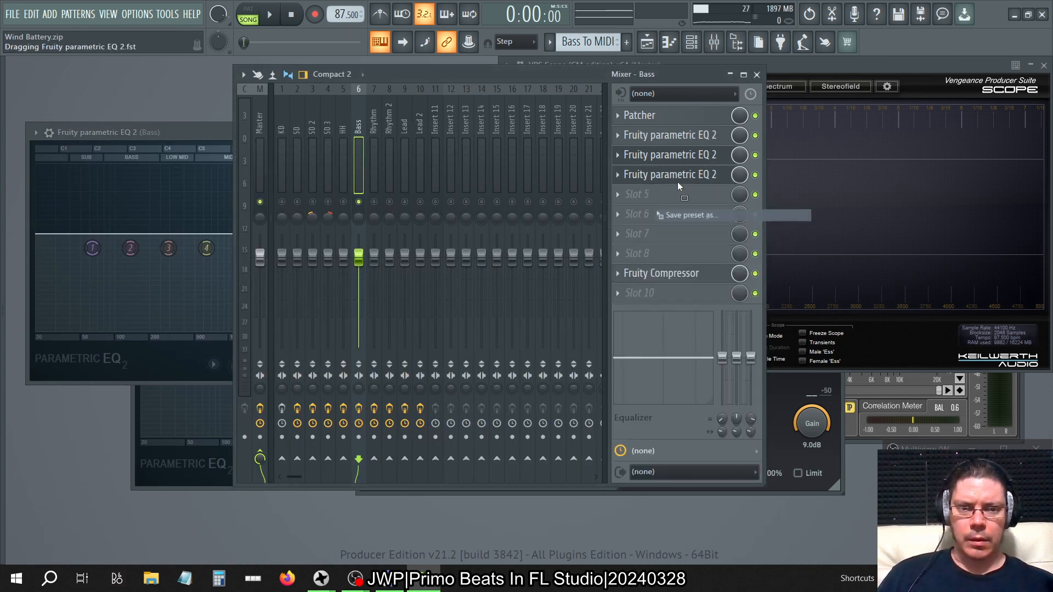
{"action": "left_click", "coordinate": [617, 195]}
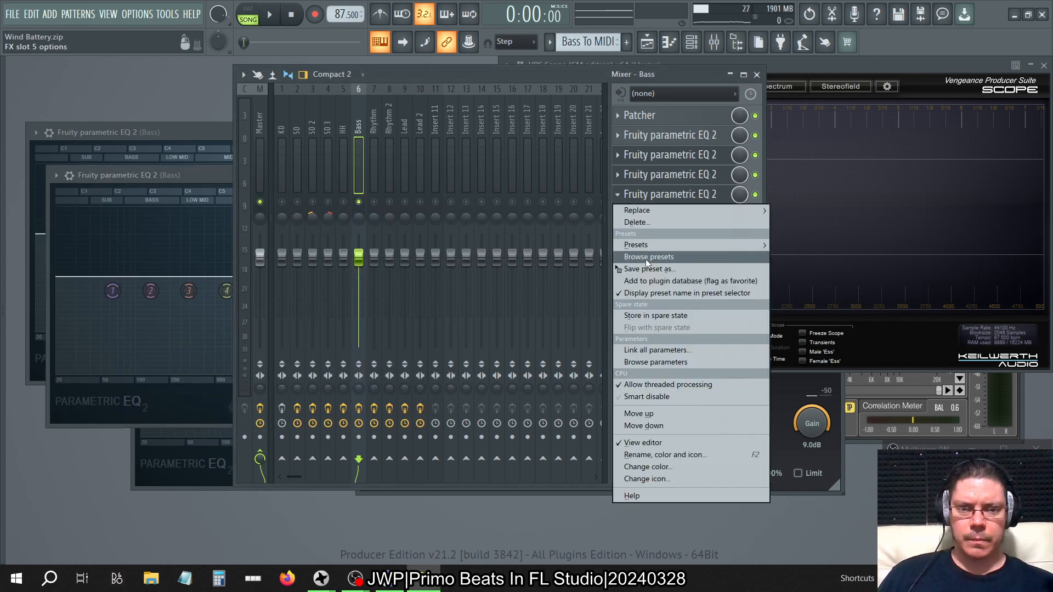
{"action": "left_click_drag", "start_coordinate": [648, 269], "coordinate": [698, 249]}
{"action": "left_click_drag", "start_coordinate": [656, 215], "coordinate": [656, 215]}
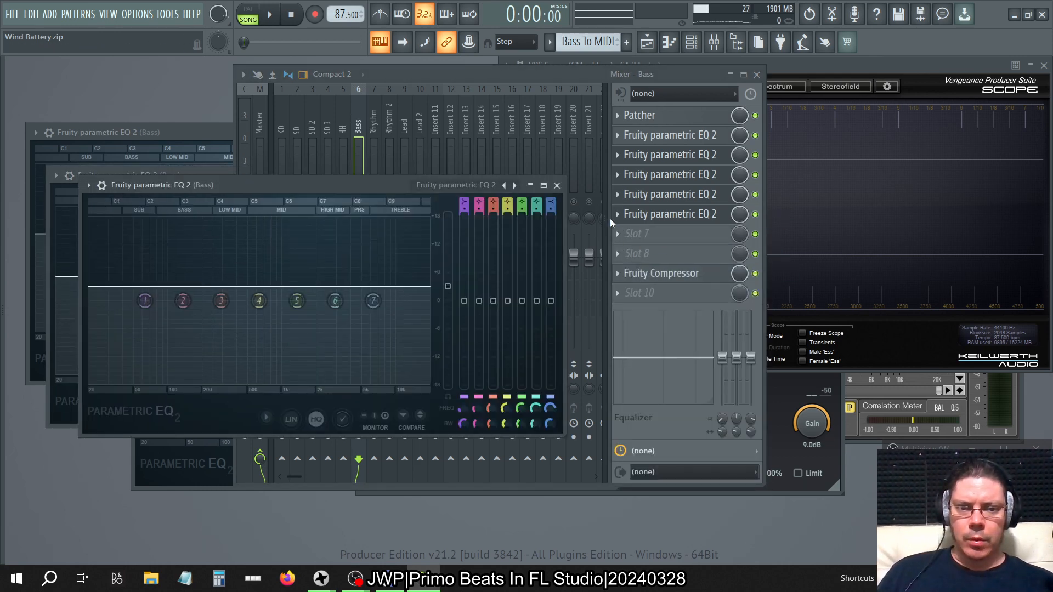
{"action": "left_click", "coordinate": [617, 214]}
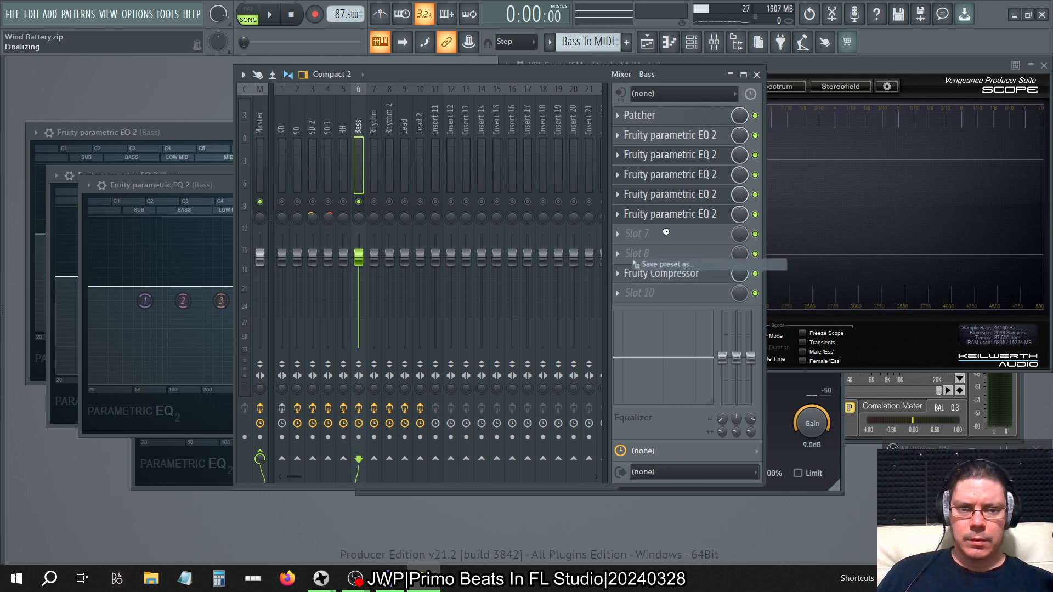
{"action": "left_click", "coordinate": [617, 234]}
{"action": "left_click_drag", "start_coordinate": [641, 308], "coordinate": [704, 291]}
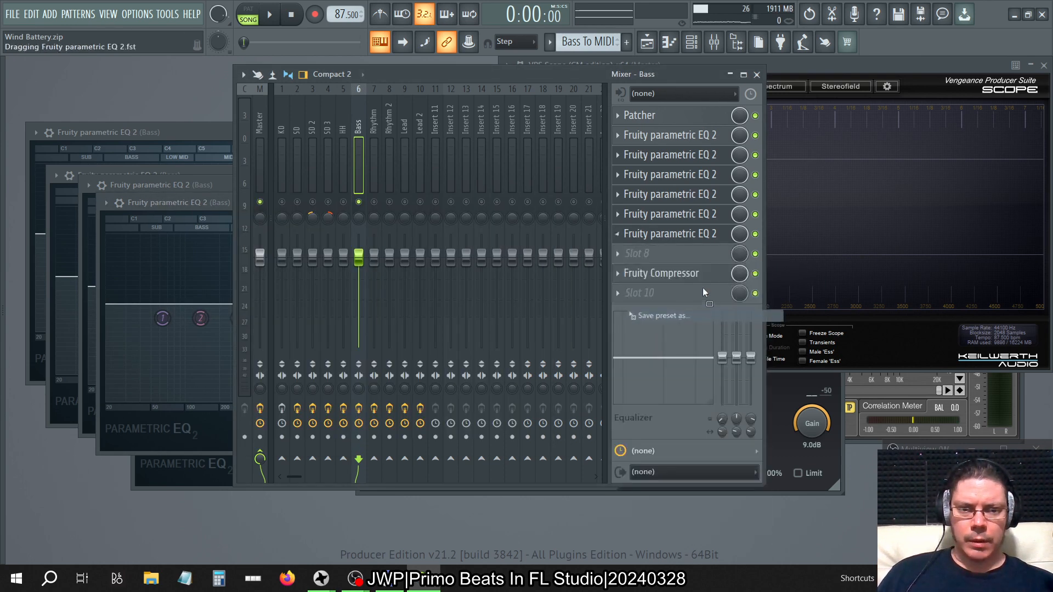
Reset the slot 8 Fruity parametric EQ 2's main level and play the song while watching VPS Scope.
{"action": "right_click", "coordinate": [482, 321]}
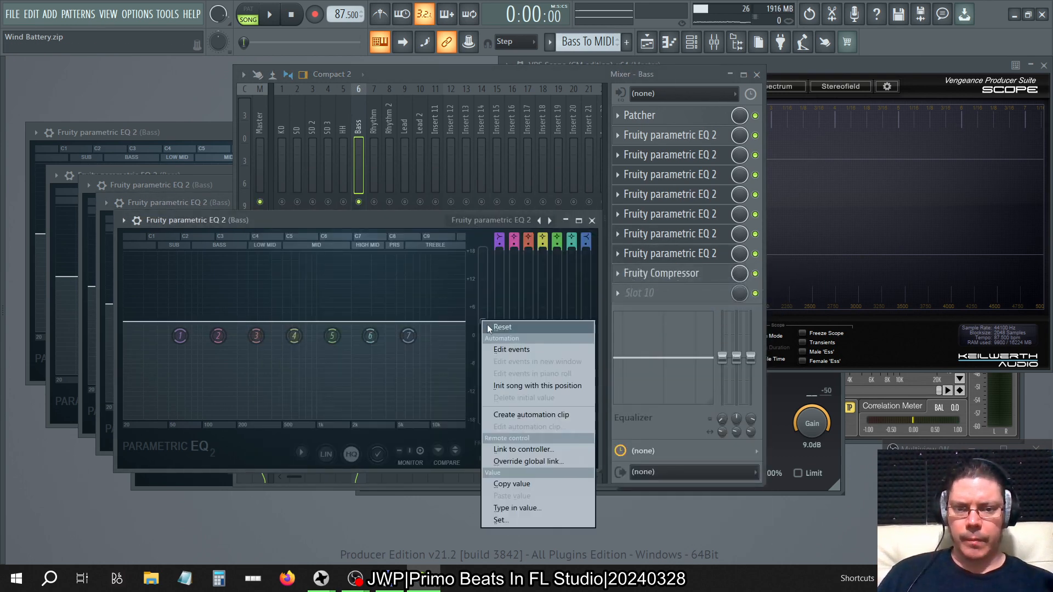
{"action": "left_click", "coordinate": [488, 327]}
{"action": "left_click", "coordinate": [864, 69]}
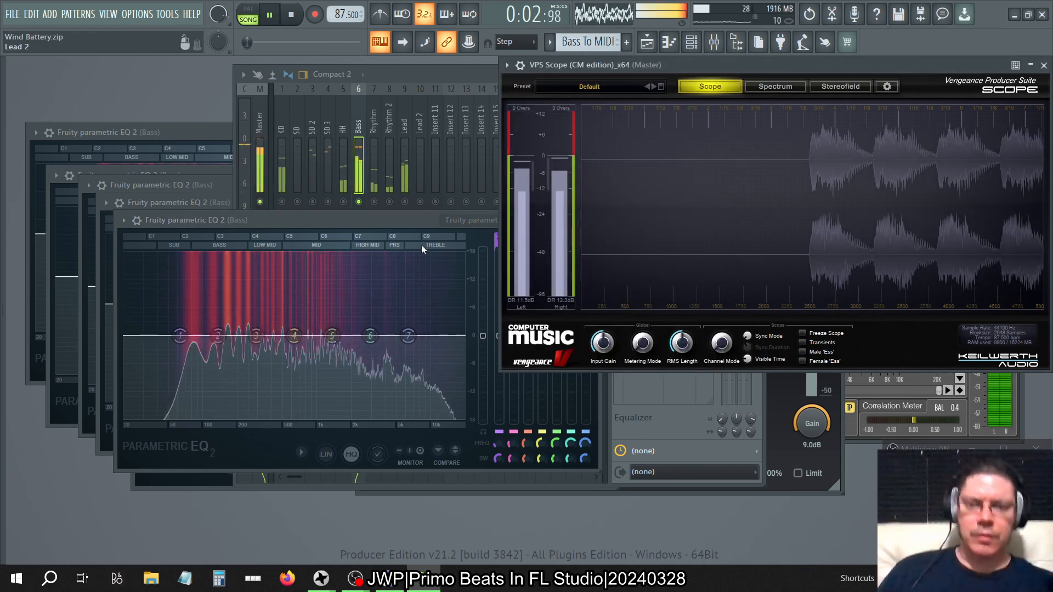
{"action": "left_click", "coordinate": [401, 223]}
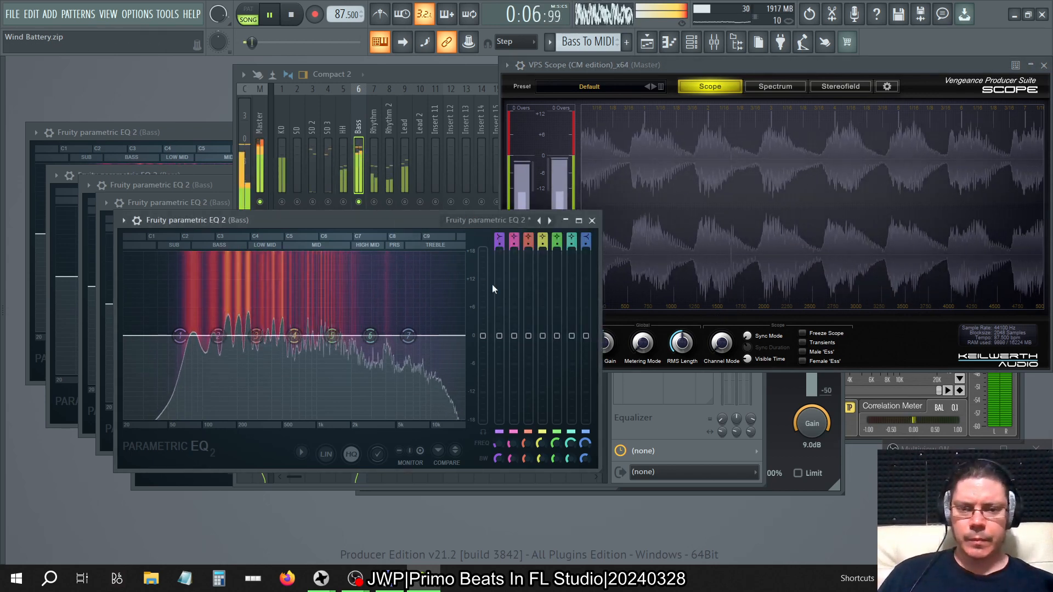
Raise the slot 8 Fruity parametric EQ 2's main level to about 6 dB and set the system volume to 62.
{"action": "left_click_drag", "start_coordinate": [483, 335], "coordinate": [482, 307]}
{"action": "key", "text": "XF86AudioLowerVolume"}
{"action": "key", "text": "XF86AudioRaiseVolume"}
{"action": "key", "text": "XF86AudioRaiseVolume"}
{"action": "key", "text": "XF86AudioRaiseVolume"}
{"action": "key", "text": "XF86AudioRaiseVolume"}
{"action": "key", "text": "XF86AudioRaiseVolume"}
{"action": "key", "text": "XF86AudioRaiseVolume"}
{"action": "key", "text": "XF86AudioRaiseVolume"}
{"action": "key", "text": "XF86AudioRaiseVolume"}
{"action": "key", "text": "XF86AudioRaiseVolume"}
{"action": "key", "text": "XF86AudioRaiseVolume"}
{"action": "key", "text": "XF86AudioRaiseVolume"}
{"action": "key", "text": "XF86AudioRaiseVolume"}
{"action": "key", "text": "XF86AudioRaiseVolume"}
{"action": "key", "text": "XF86AudioRaiseVolume"}
{"action": "key", "text": "XF86AudioRaiseVolume"}
{"action": "key", "text": "XF86AudioRaiseVolume"}
{"action": "key", "text": "XF86AudioRaiseVolume"}
{"action": "key", "text": "XF86AudioRaiseVolume"}
{"action": "key", "text": "XF86AudioRaiseVolume"}
{"action": "key", "text": "XF86AudioRaiseVolume"}
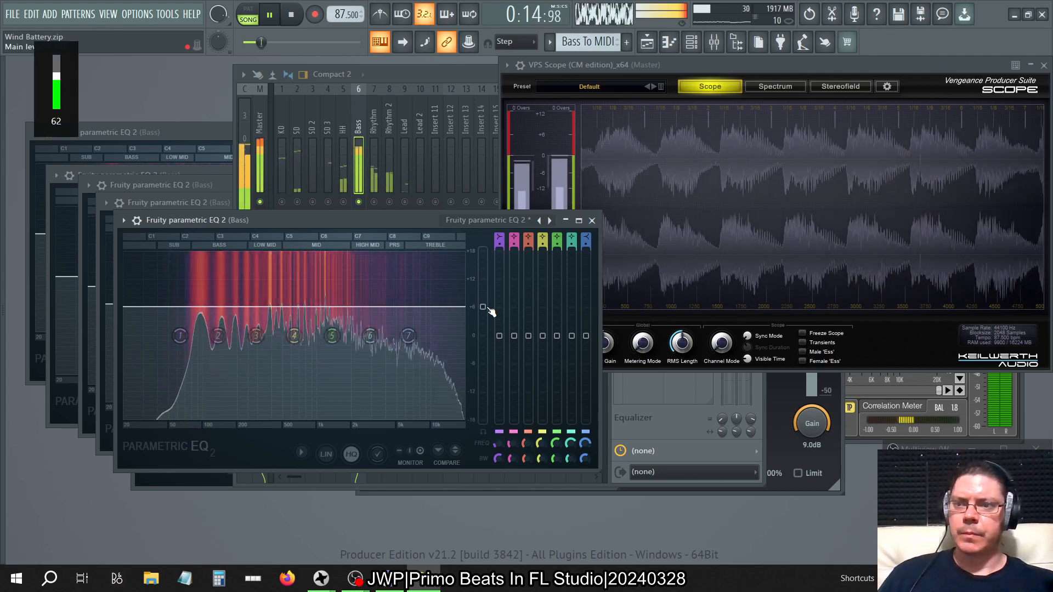
Test the slot 8 Fruity parametric EQ 2's main level at 18.0 dB, reset it, and close the plugin.
{"action": "left_click_drag", "start_coordinate": [482, 307], "coordinate": [482, 250]}
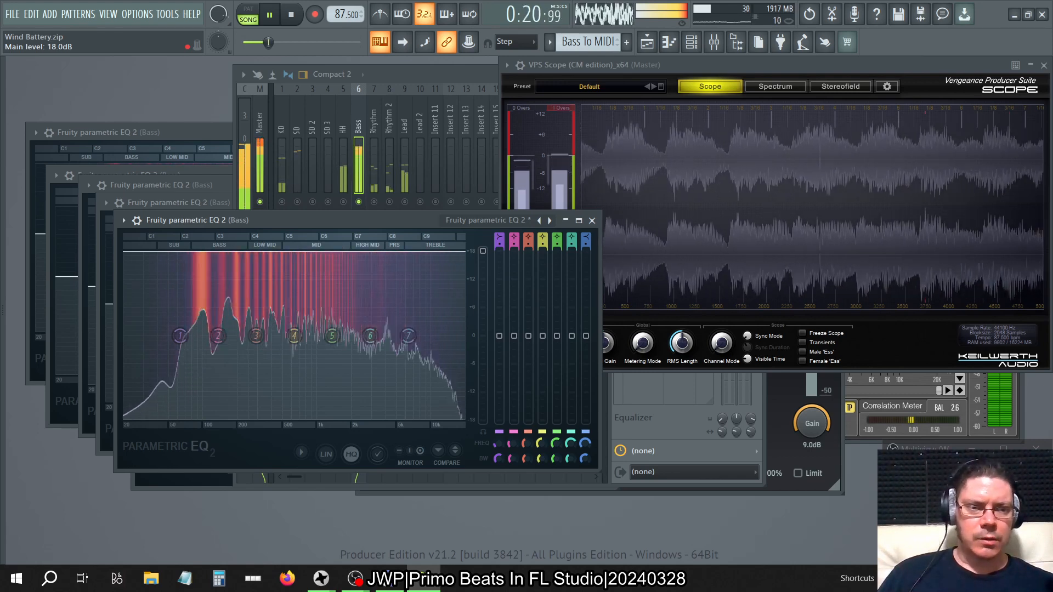
{"action": "right_click", "coordinate": [487, 252]}
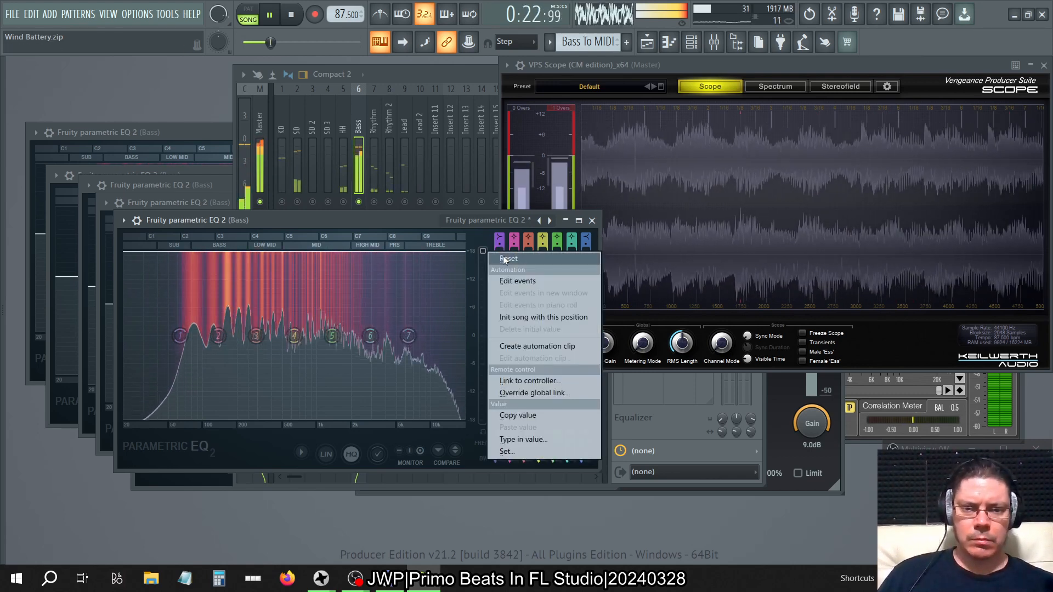
{"action": "left_click", "coordinate": [505, 259]}
{"action": "left_click", "coordinate": [592, 220]}
{"action": "left_click", "coordinate": [291, 15]}
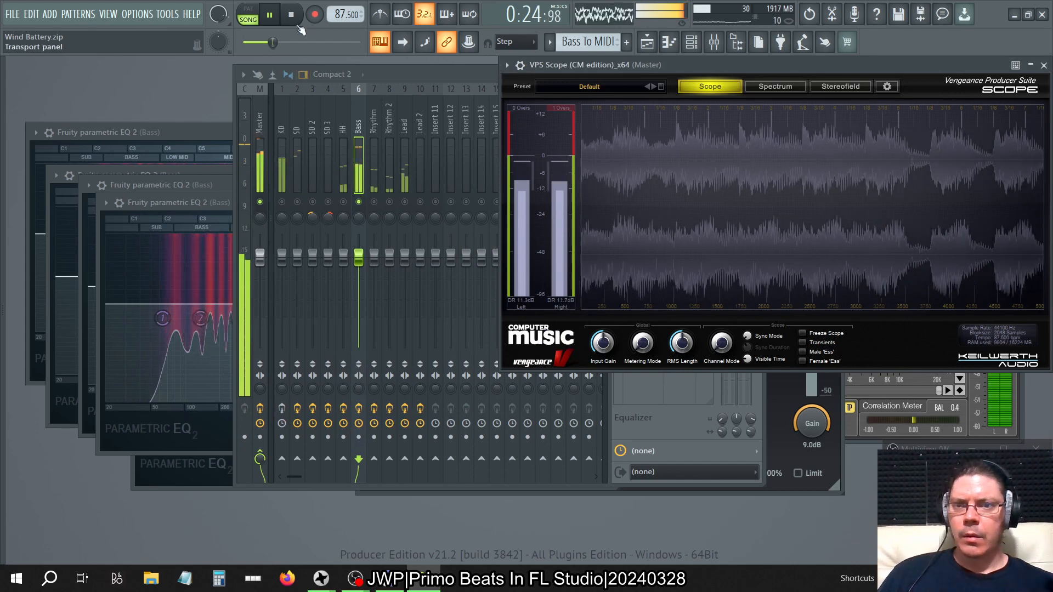
Bring the mixer forward and re-enable the Bass track's slot 6 and slot 7 Fruity parametric EQ 2 during playback.
{"action": "left_click", "coordinate": [216, 201]}
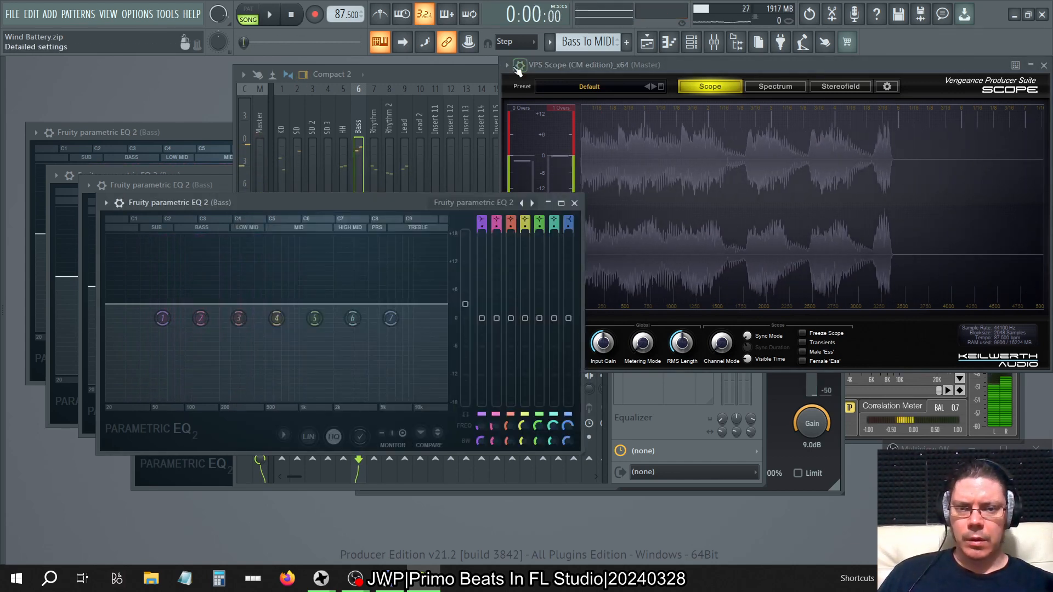
{"action": "left_click", "coordinate": [479, 74]}
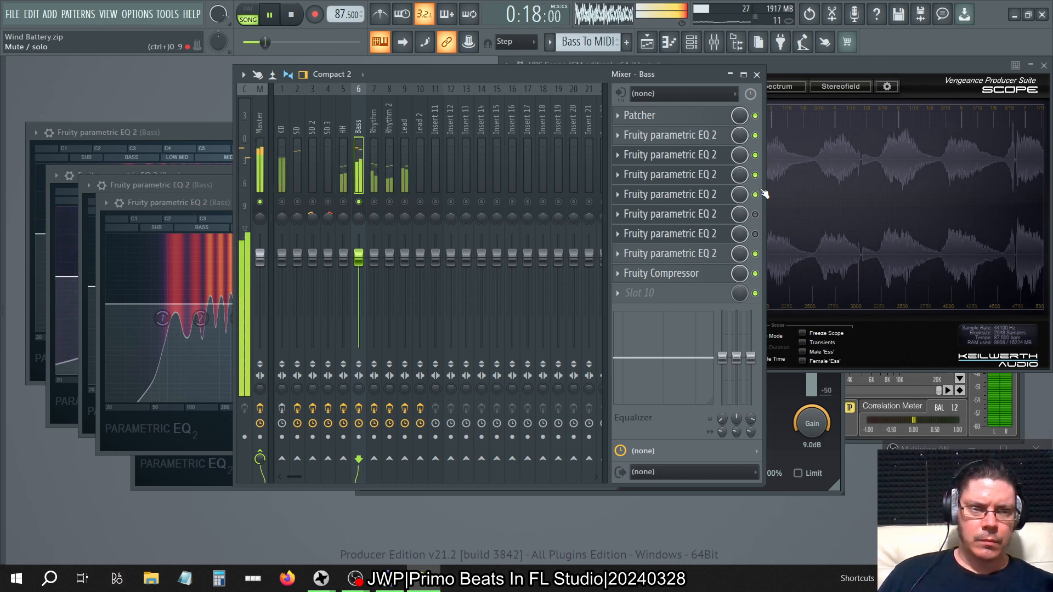
{"action": "left_click", "coordinate": [757, 214]}
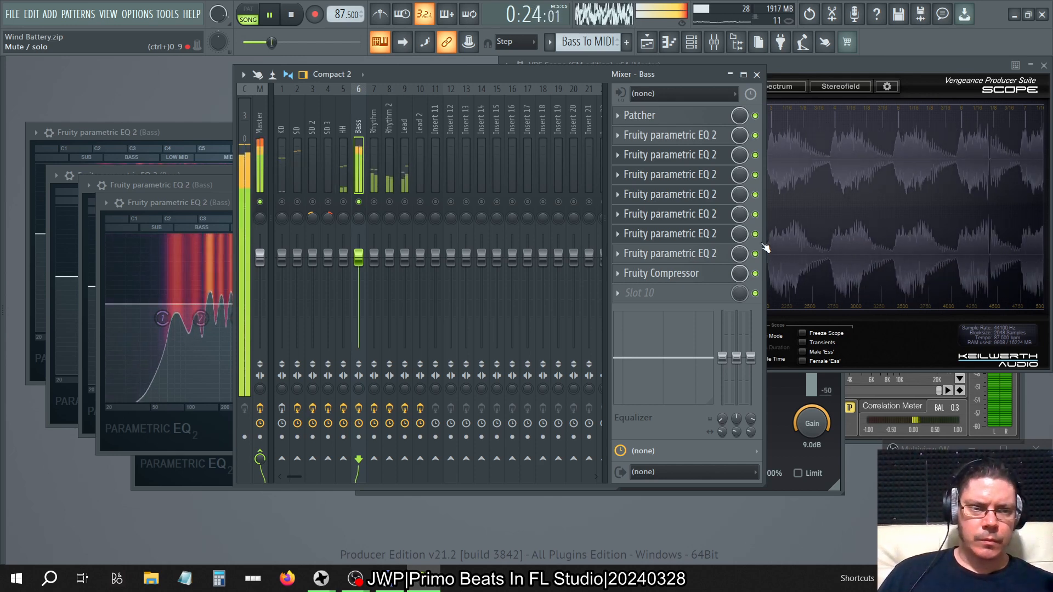
{"action": "left_click", "coordinate": [755, 234]}
Test the slot 7 Fruity parametric EQ 2's main level at 8.6 dB and 18.0 dB, then reset it.
{"action": "left_click", "coordinate": [713, 236]}
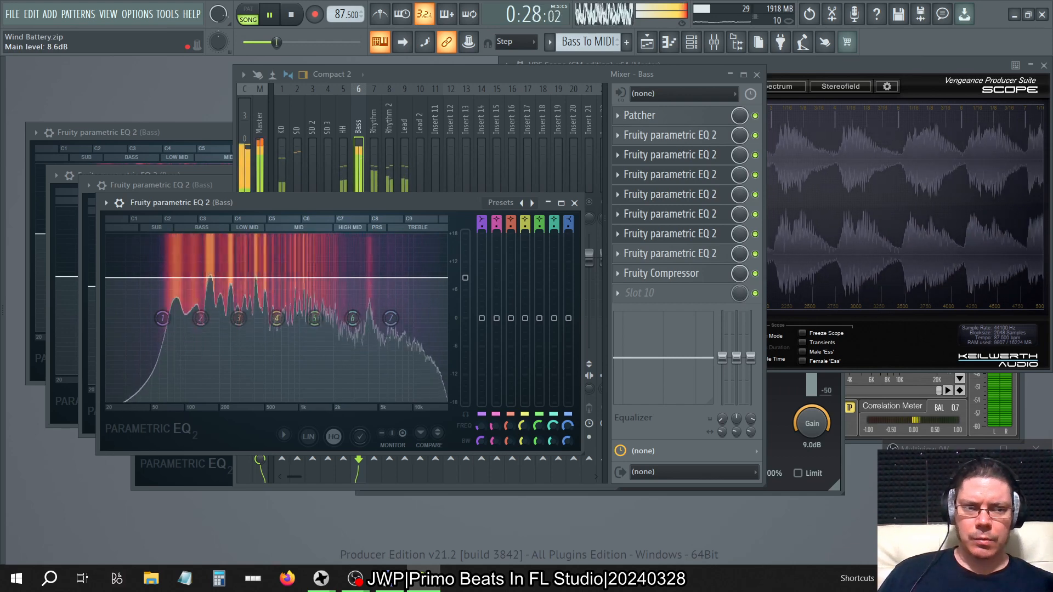
{"action": "left_click_drag", "start_coordinate": [465, 278], "coordinate": [465, 233]}
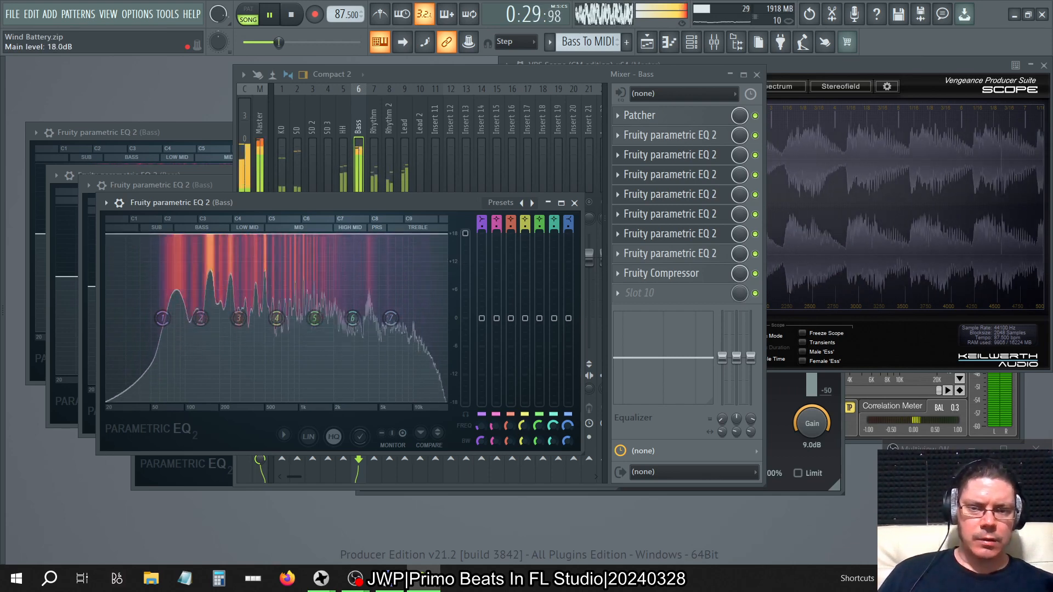
{"action": "right_click", "coordinate": [474, 236]}
{"action": "left_click", "coordinate": [493, 240]}
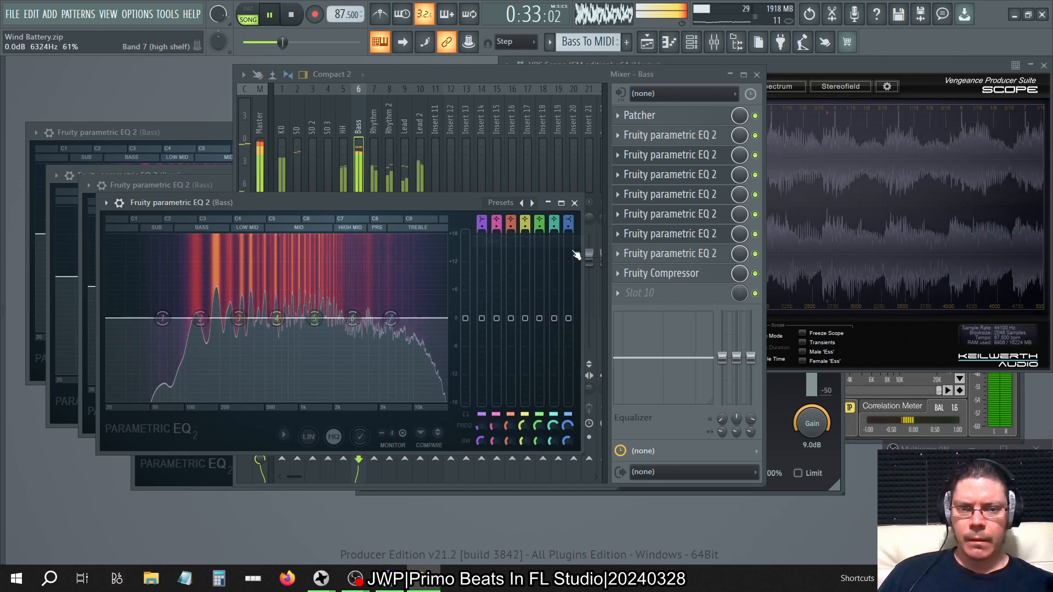
Bypass the Bass track's slot 6 and 7 equalizers, compare slot 5 bypassed and enabled, and stop playback.
{"action": "left_click", "coordinate": [755, 214]}
{"action": "left_click", "coordinate": [755, 234]}
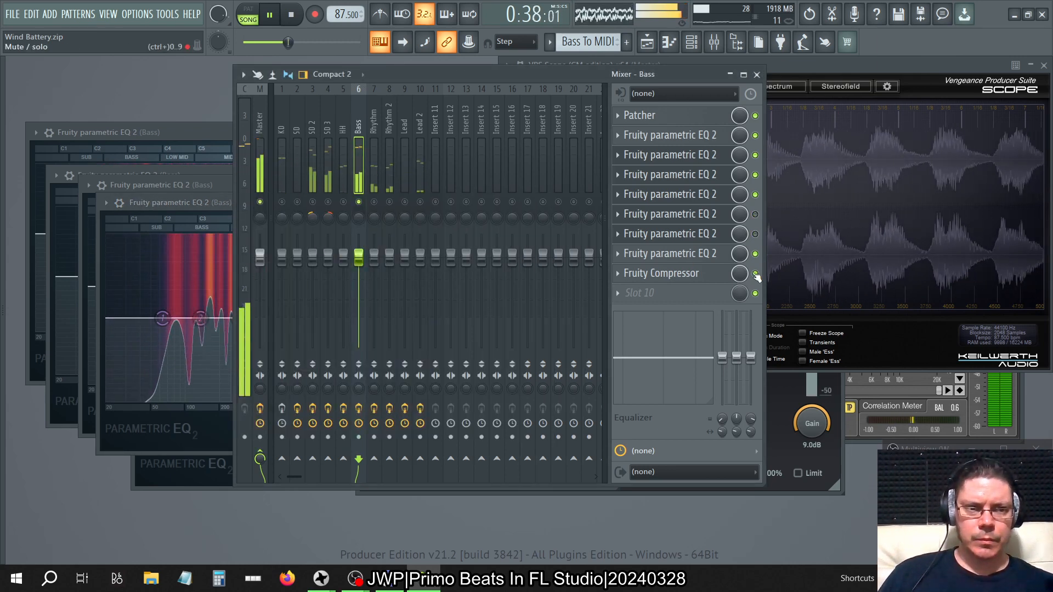
{"action": "left_click", "coordinate": [755, 195]}
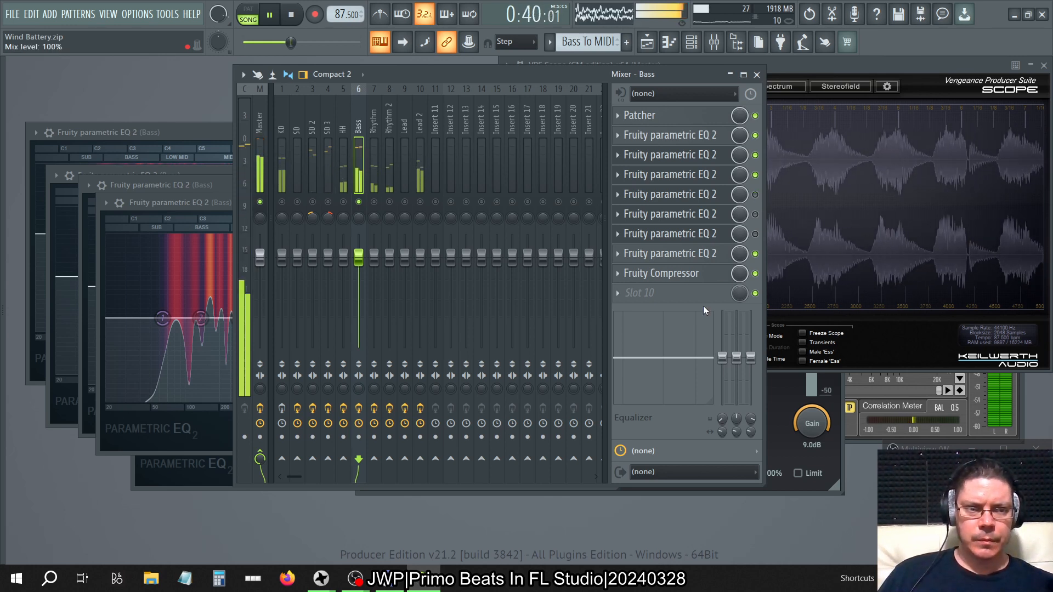
{"action": "left_click", "coordinate": [755, 196]}
{"action": "left_click", "coordinate": [704, 198]}
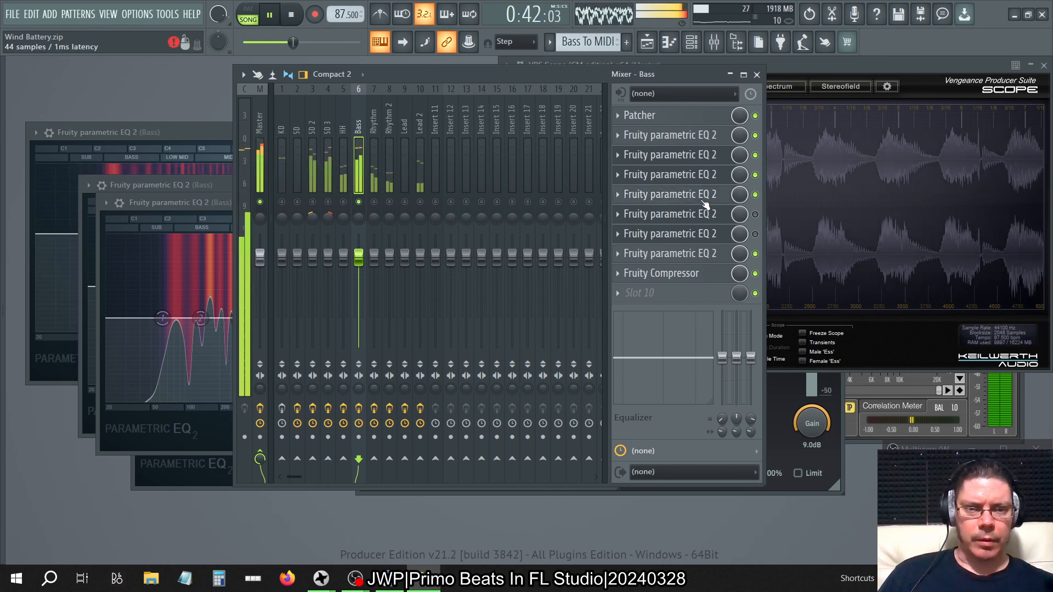
{"action": "key", "text": "space"}
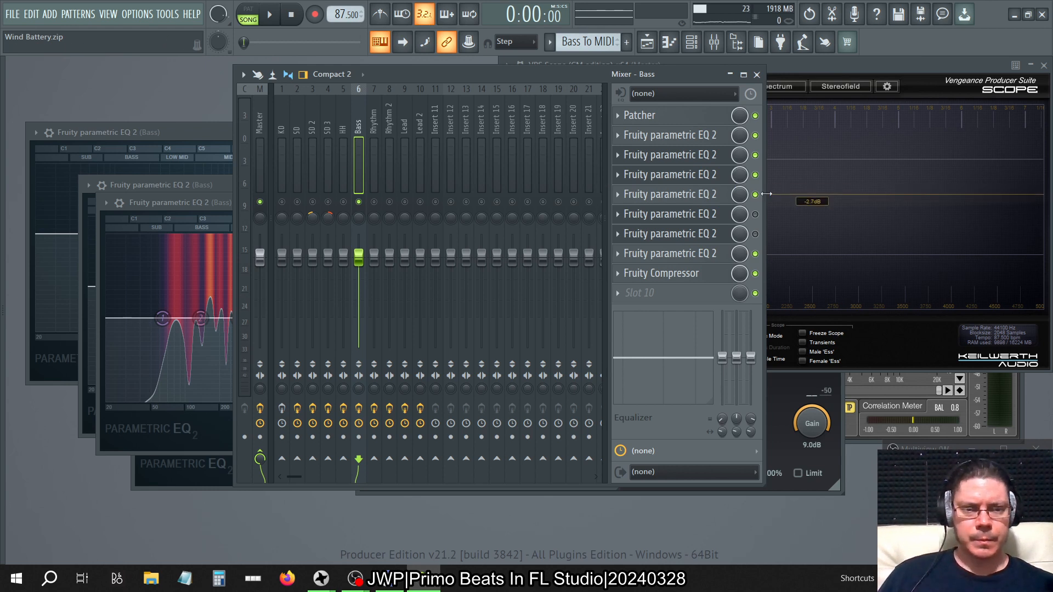
Delete the Fruity parametric EQ 2 plugins from slots 5 and 4 of the Bass track.
{"action": "left_click", "coordinate": [617, 195]}
{"action": "left_click", "coordinate": [631, 223]}
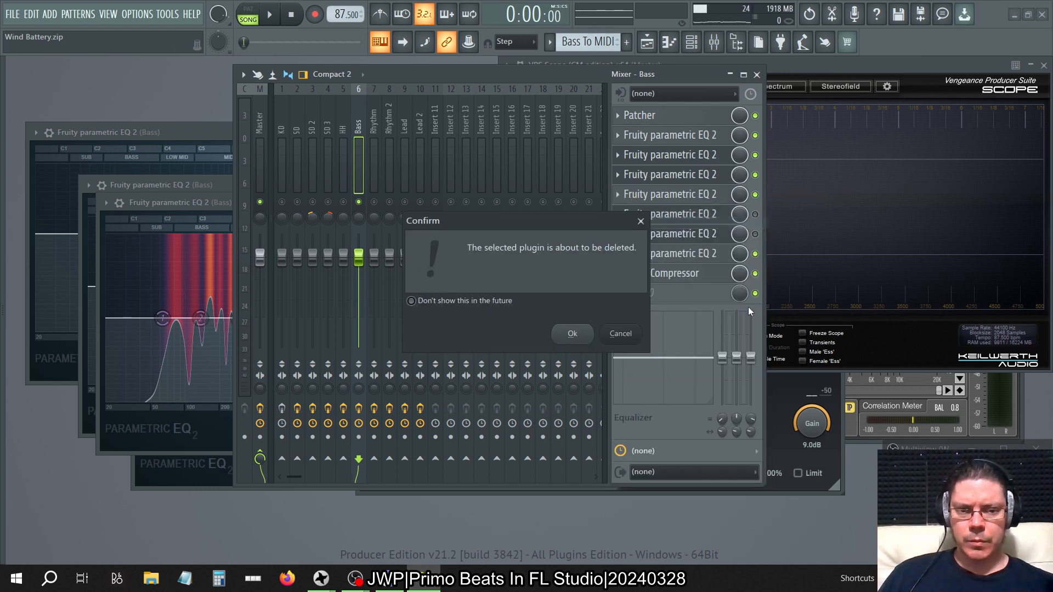
{"action": "left_click", "coordinate": [570, 334]}
{"action": "left_click", "coordinate": [618, 175]}
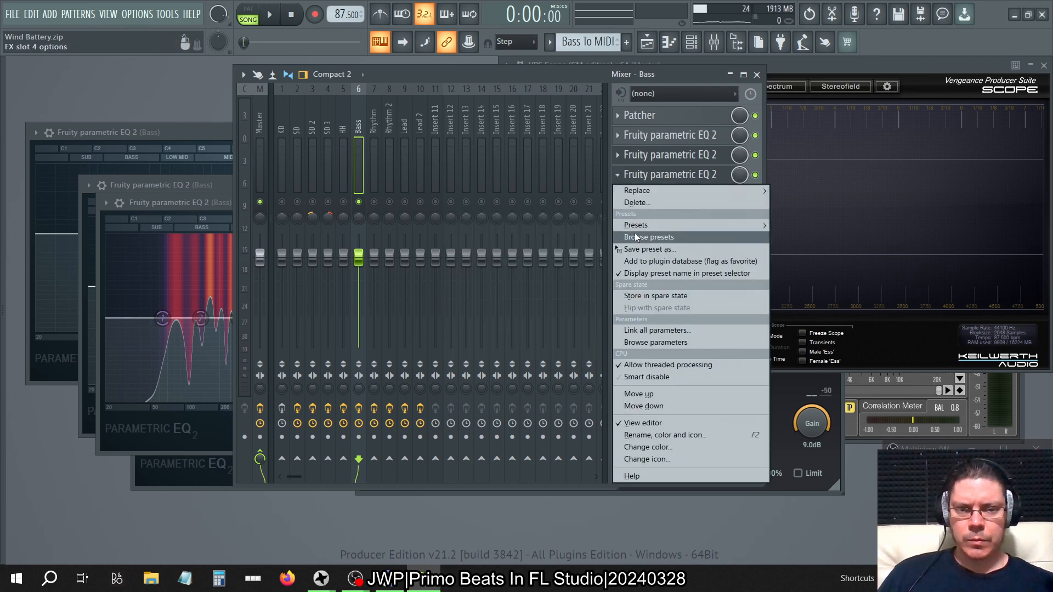
{"action": "left_click", "coordinate": [647, 203]}
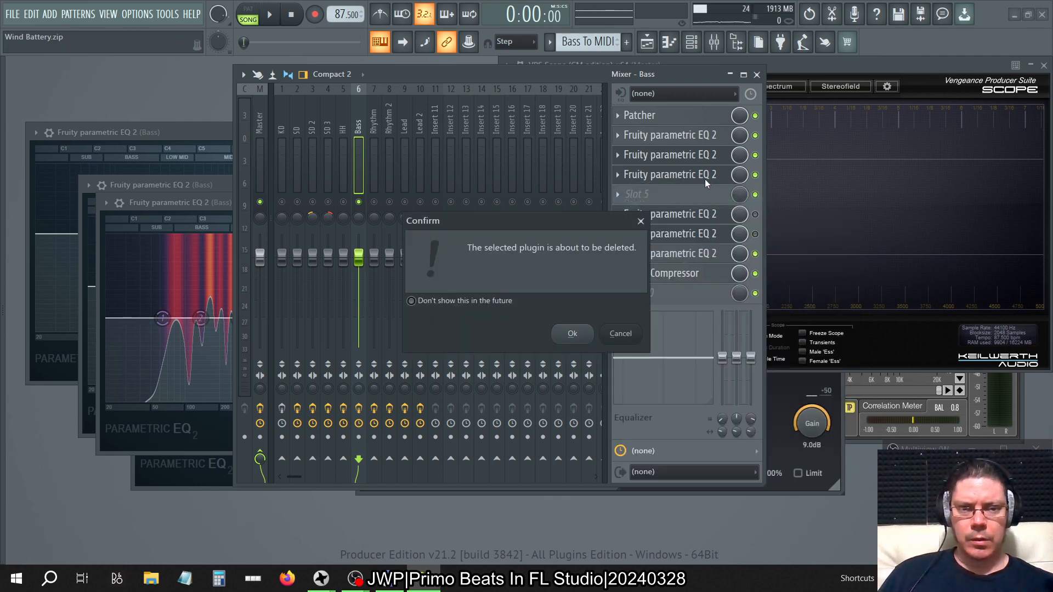
{"action": "left_click", "coordinate": [579, 333]}
Set the Bass track's slot 3 Fruity parametric EQ 2 main level to about 7.5 dB and close the plugin.
{"action": "left_click", "coordinate": [711, 159]}
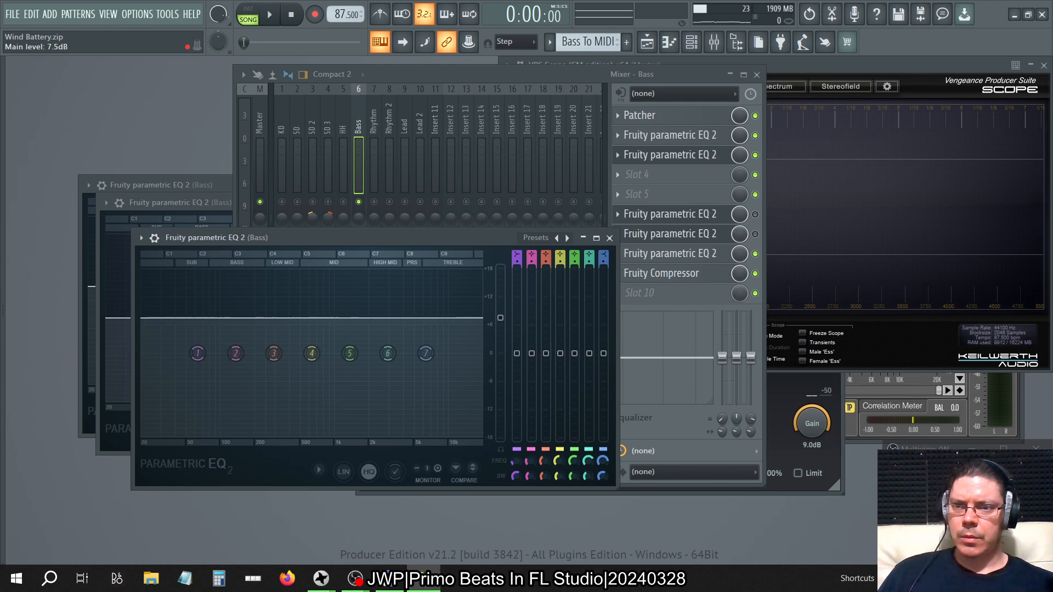
{"action": "left_click", "coordinate": [609, 238]}
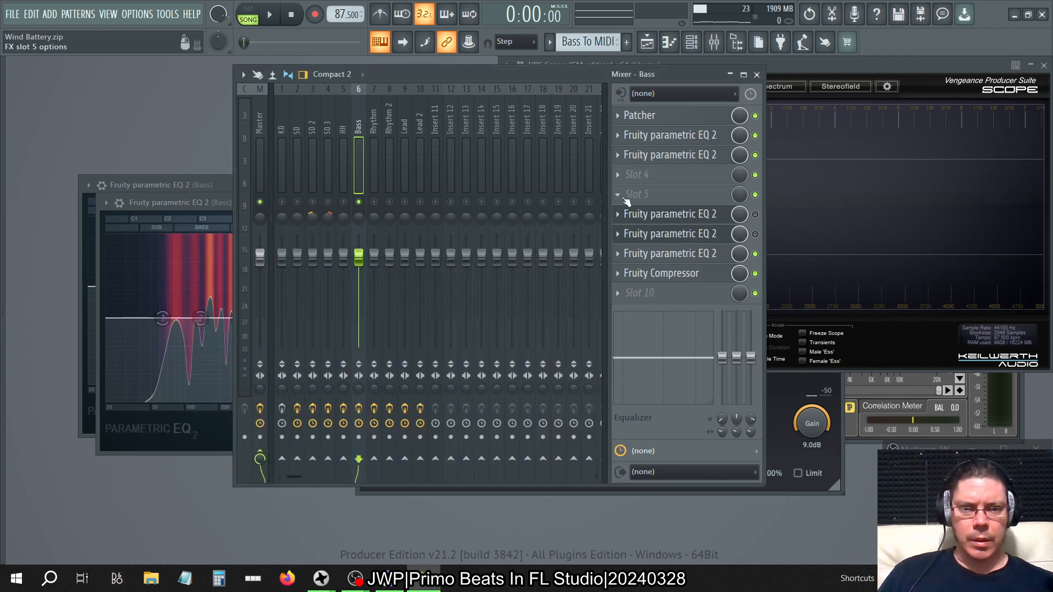
Delete the Bass track's Fruity parametric EQ 2 plugins in slots 6, 7 and 8, and move Fruity Compressor up to slot 4.
{"action": "left_click", "coordinate": [618, 214]}
{"action": "left_click", "coordinate": [631, 235]}
{"action": "left_click", "coordinate": [567, 332]}
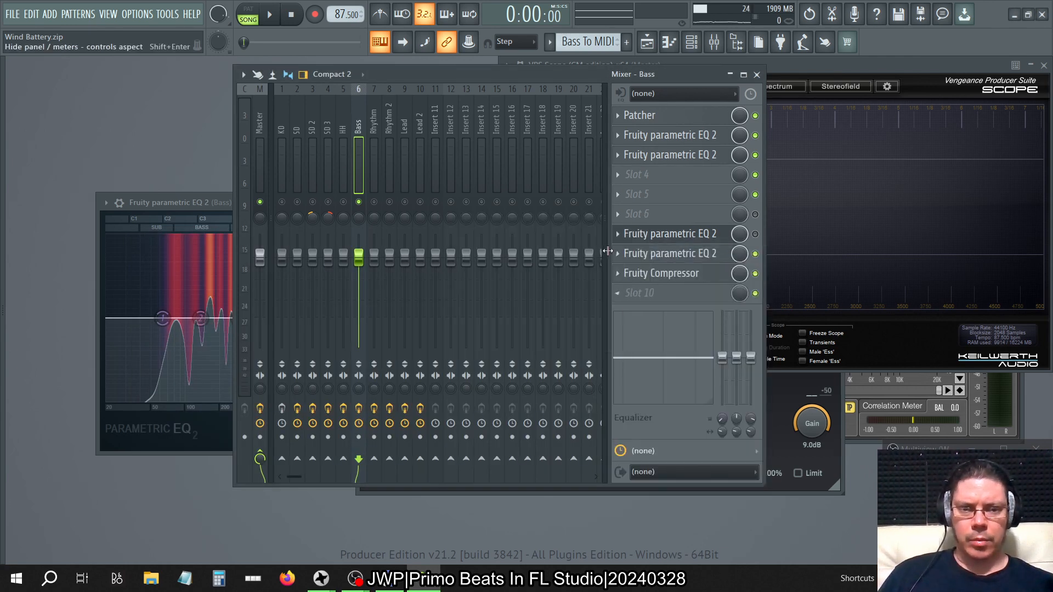
{"action": "left_click", "coordinate": [617, 237]}
{"action": "left_click", "coordinate": [630, 261]}
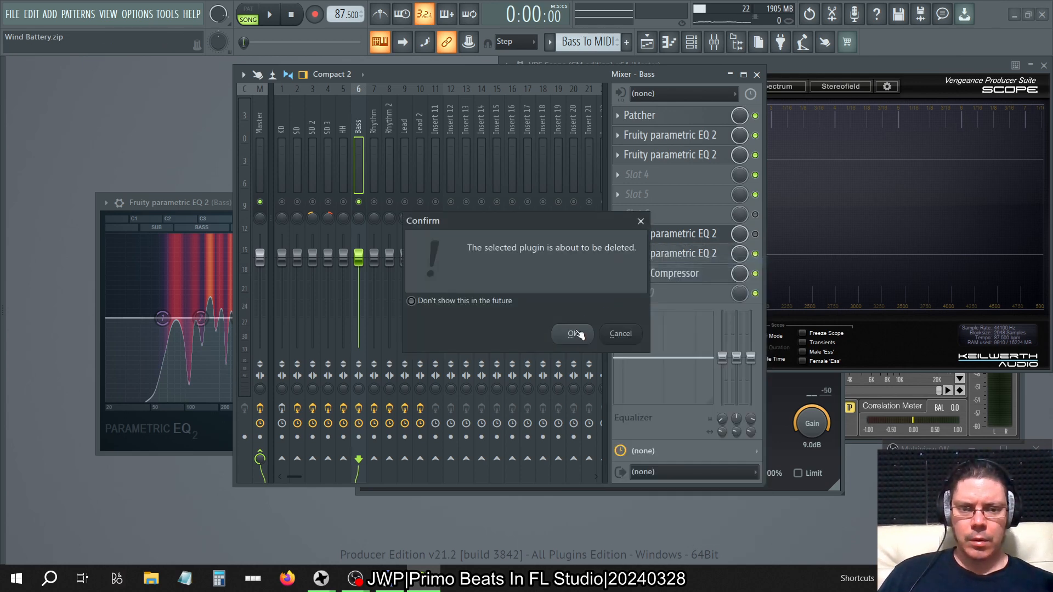
{"action": "left_click", "coordinate": [570, 333]}
{"action": "left_click", "coordinate": [698, 263]}
{"action": "left_click", "coordinate": [698, 264]}
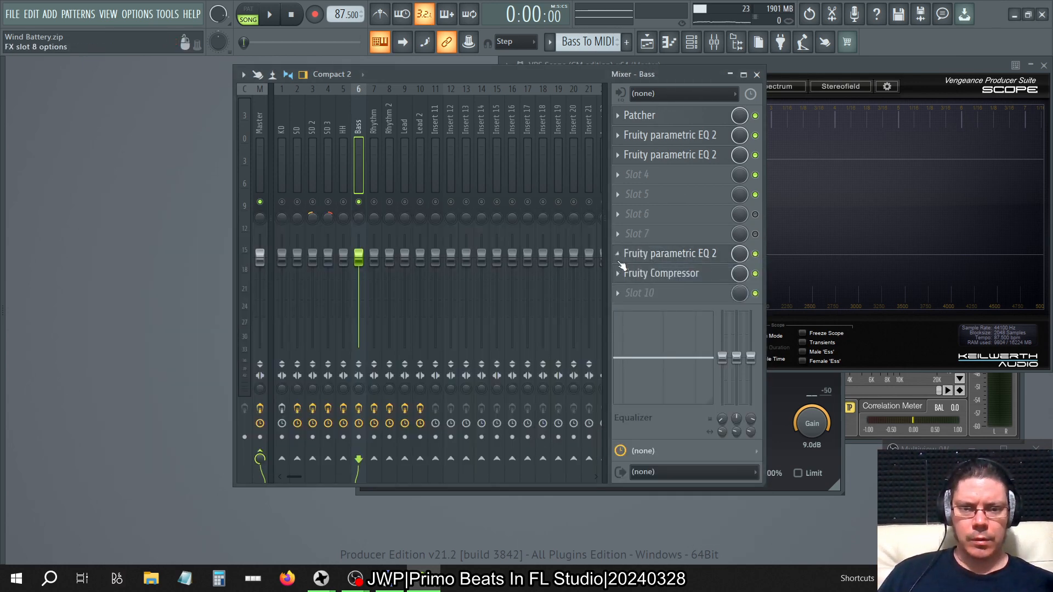
{"action": "left_click", "coordinate": [618, 254]}
{"action": "left_click", "coordinate": [634, 275]}
{"action": "left_click", "coordinate": [570, 332]}
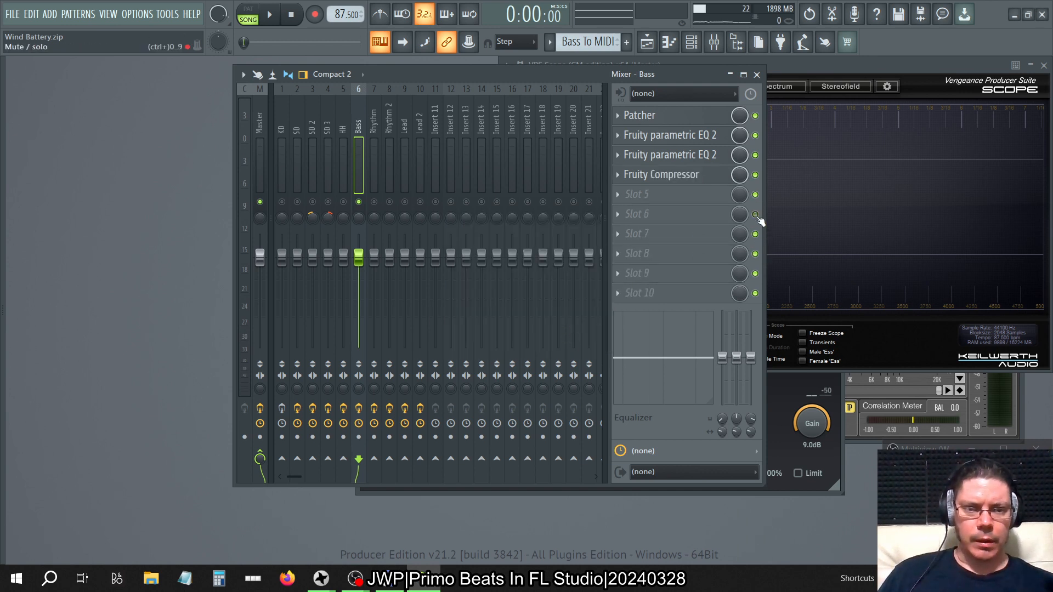
Load Fruity Parametric EQ 2 into slot 5 of the Bass track, after the Fruity Compressor.
{"action": "left_click", "coordinate": [618, 197]}
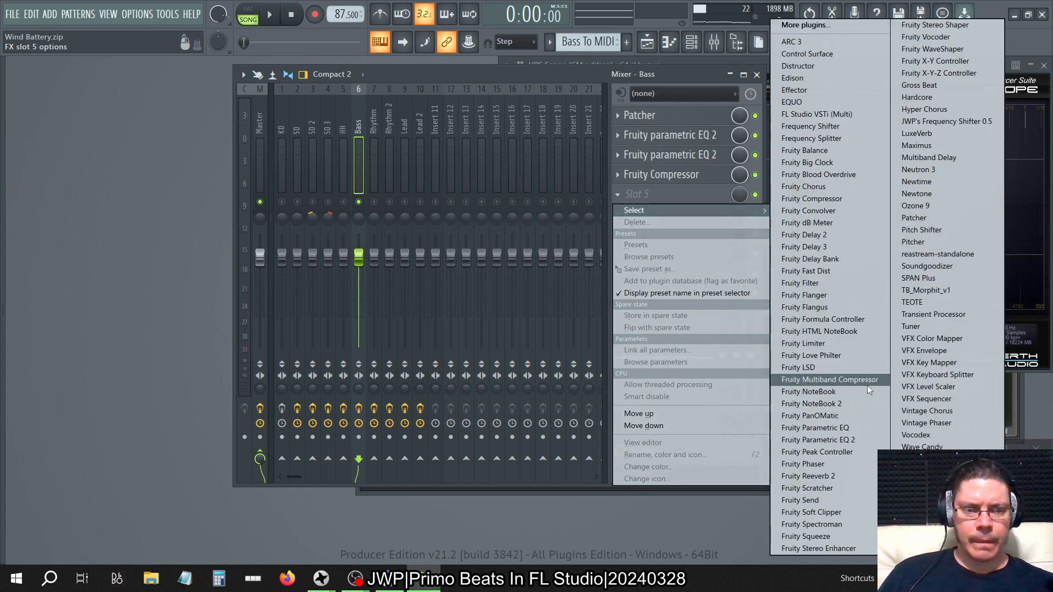
{"action": "left_click", "coordinate": [856, 440]}
Select the Master track, then close VPS Scope and the plugin window showing the Persimmon preset.
{"action": "left_click", "coordinate": [264, 104]}
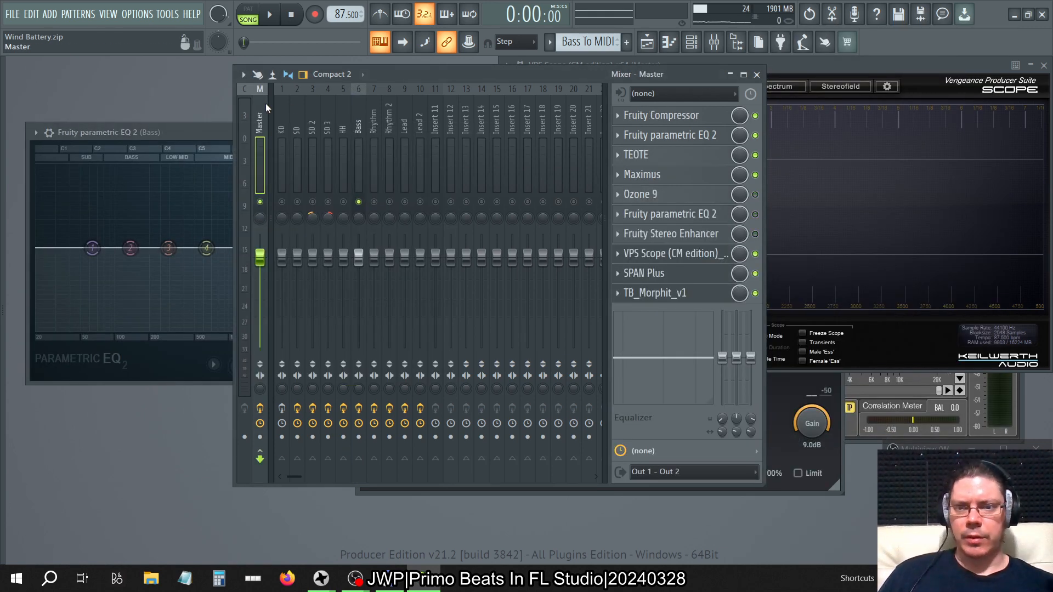
{"action": "left_click", "coordinate": [1044, 66]}
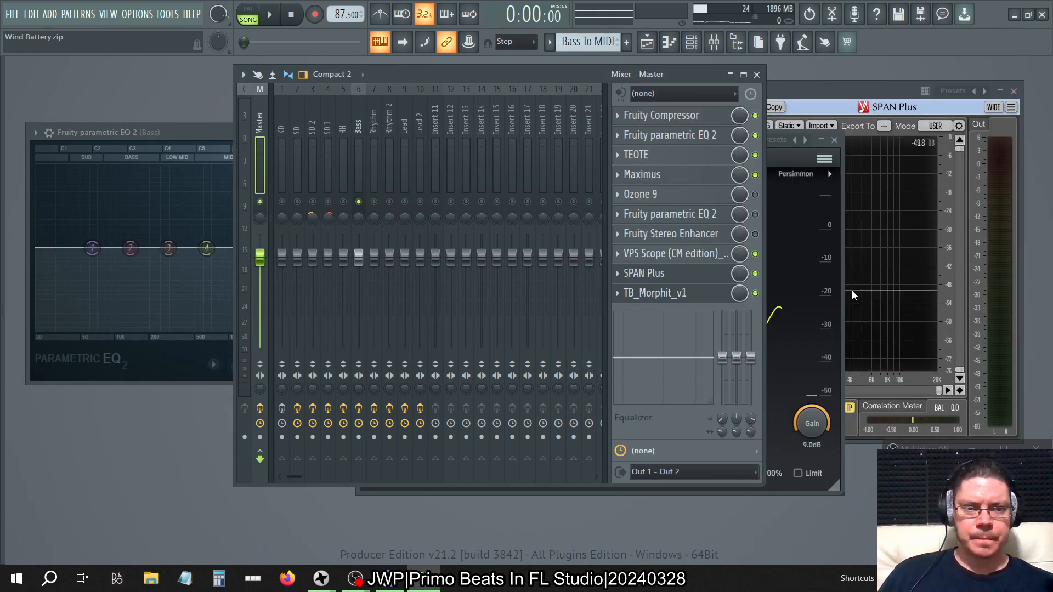
{"action": "left_click", "coordinate": [834, 140]}
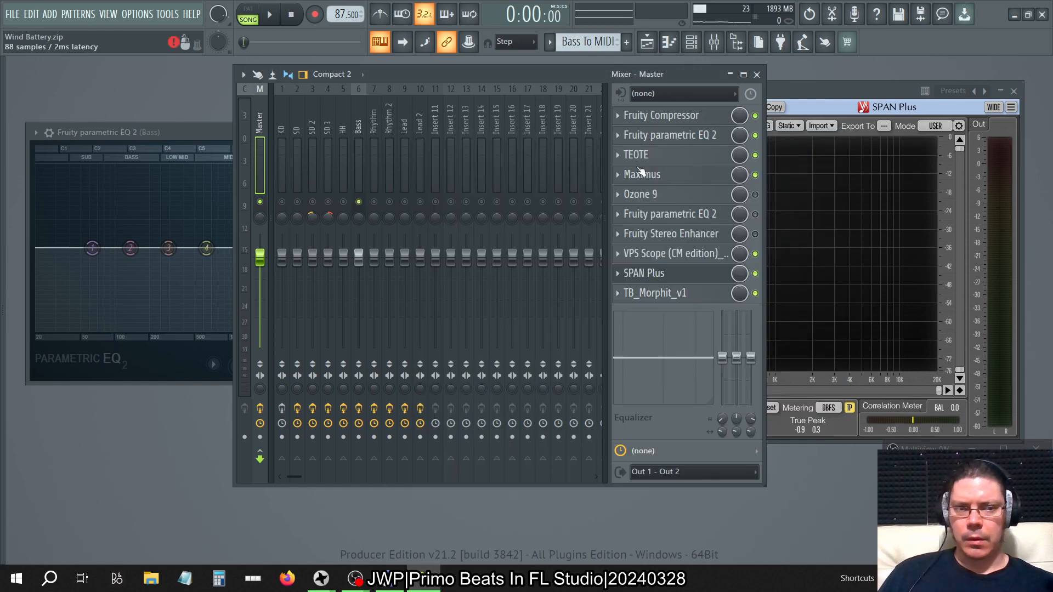
Play the song, run the Master track's TB_Morphit_v1 in demo mode, set its gain to -3.0 dB and close the plugin.
{"action": "left_click", "coordinate": [841, 90]}
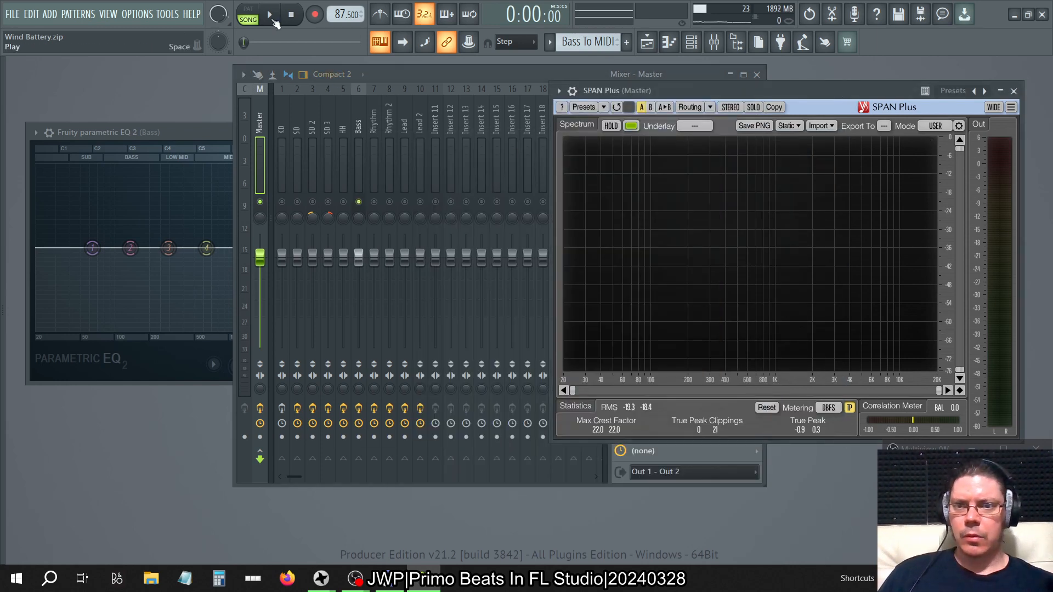
{"action": "left_click", "coordinate": [264, 117]}
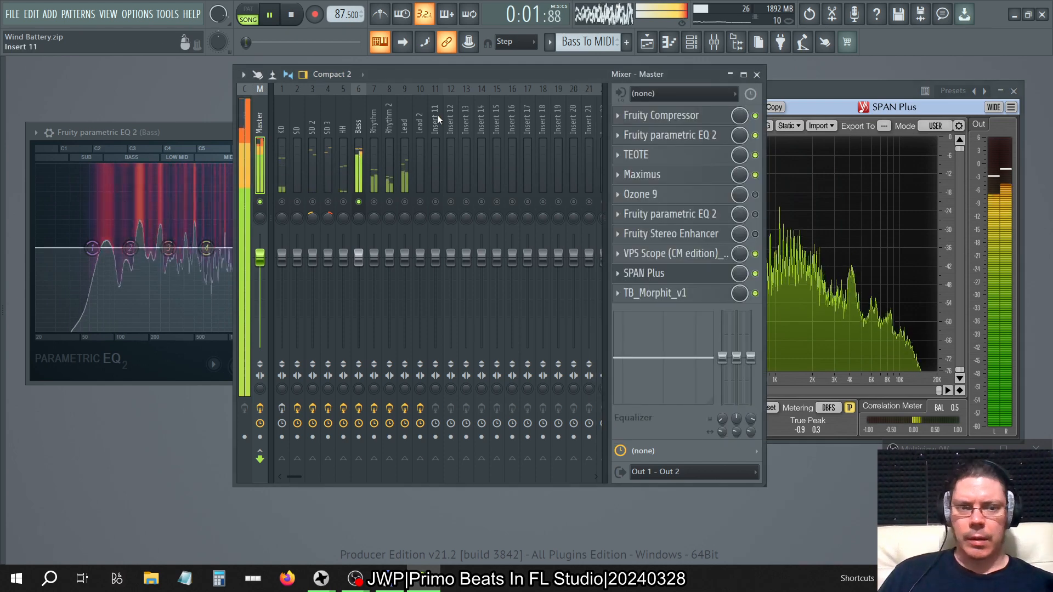
{"action": "left_click", "coordinate": [755, 292]}
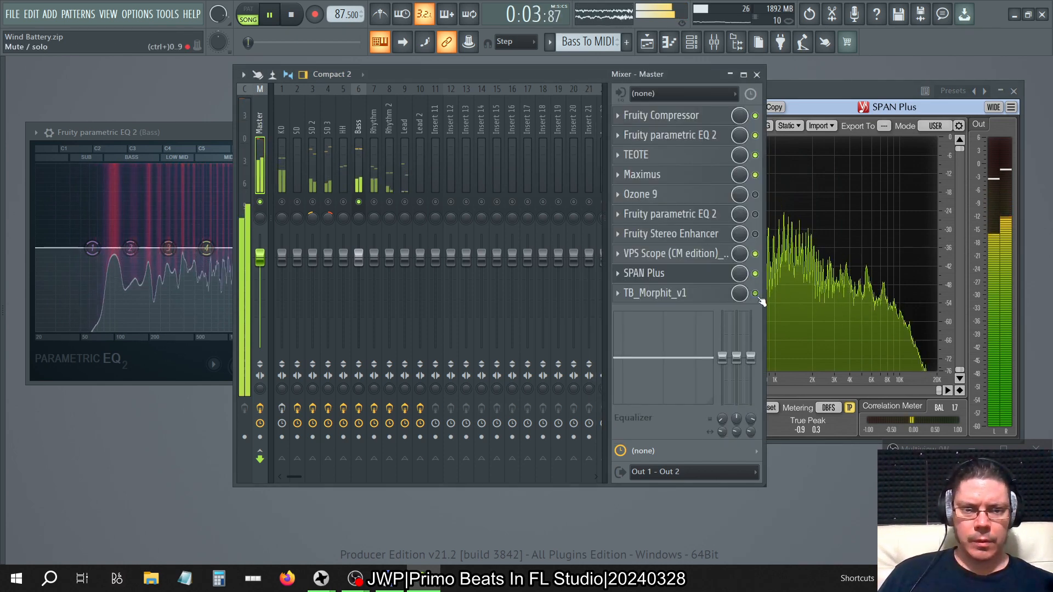
{"action": "left_click", "coordinate": [646, 297]}
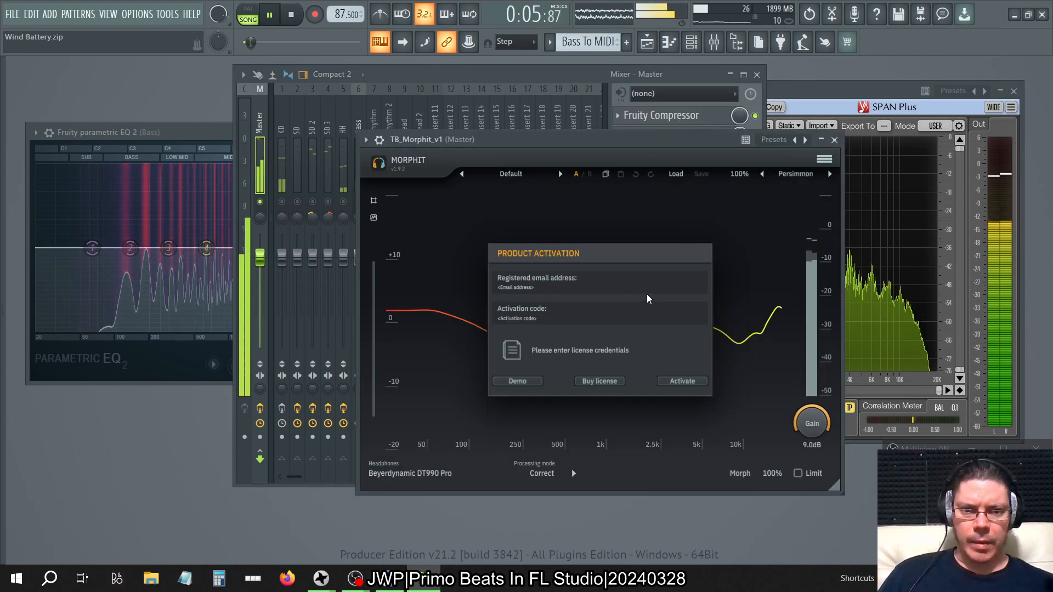
{"action": "left_click", "coordinate": [528, 381]}
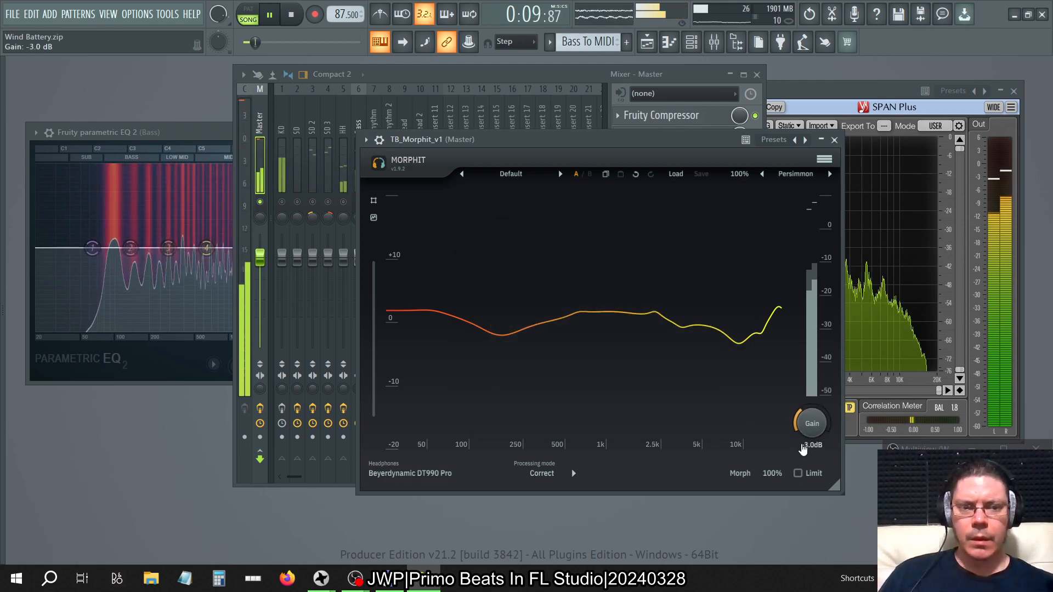
{"action": "left_click", "coordinate": [834, 139]}
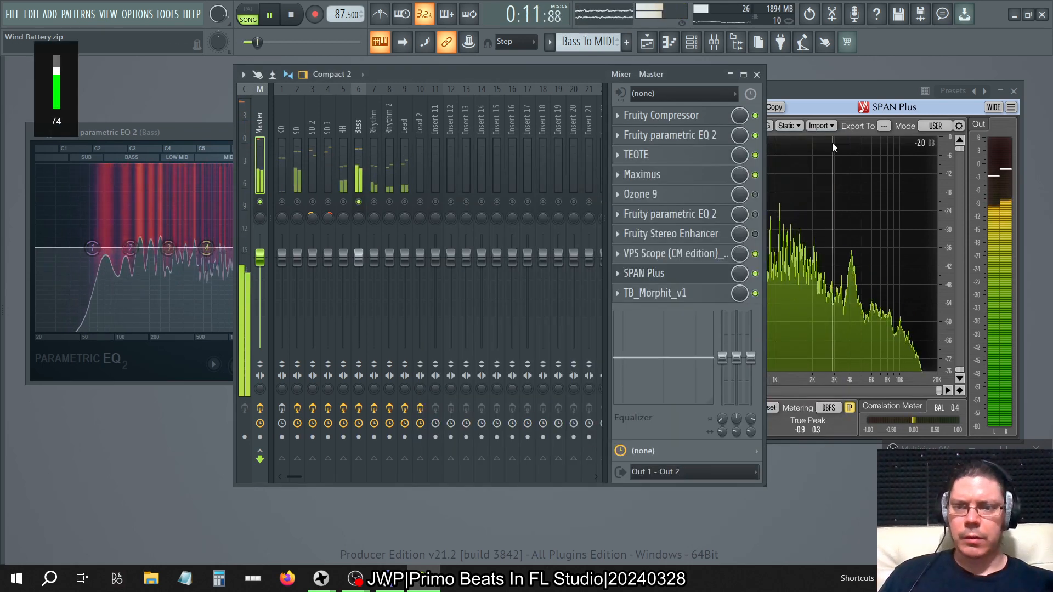
Set the Bass track's slot 5 Fruity parametric EQ 2 main level to -3.0 dB while checking the Master spectrum in SPAN Plus.
{"action": "left_click", "coordinate": [821, 96]}
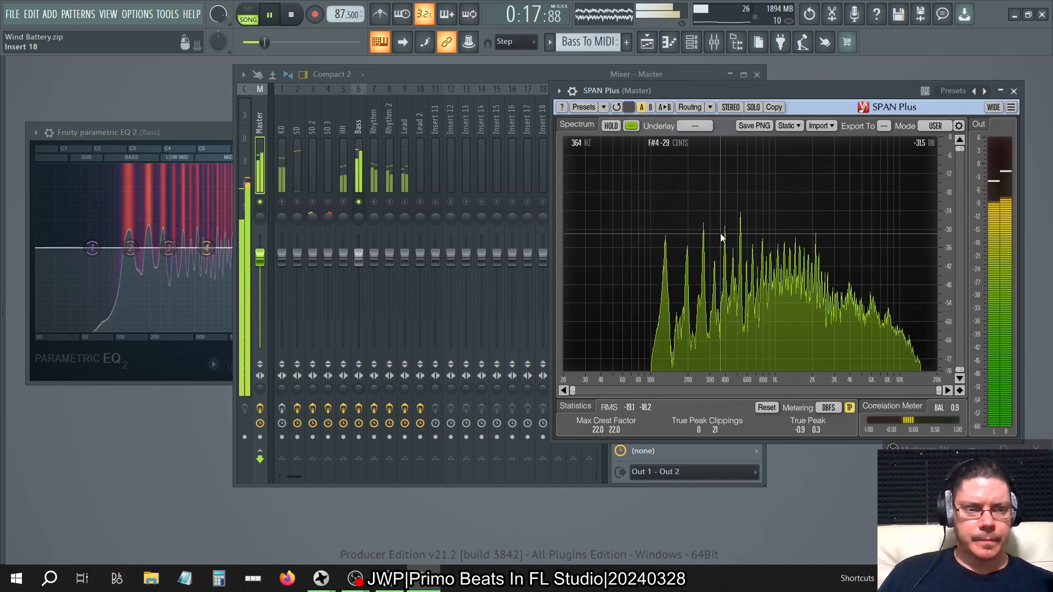
{"action": "left_click", "coordinate": [138, 133]}
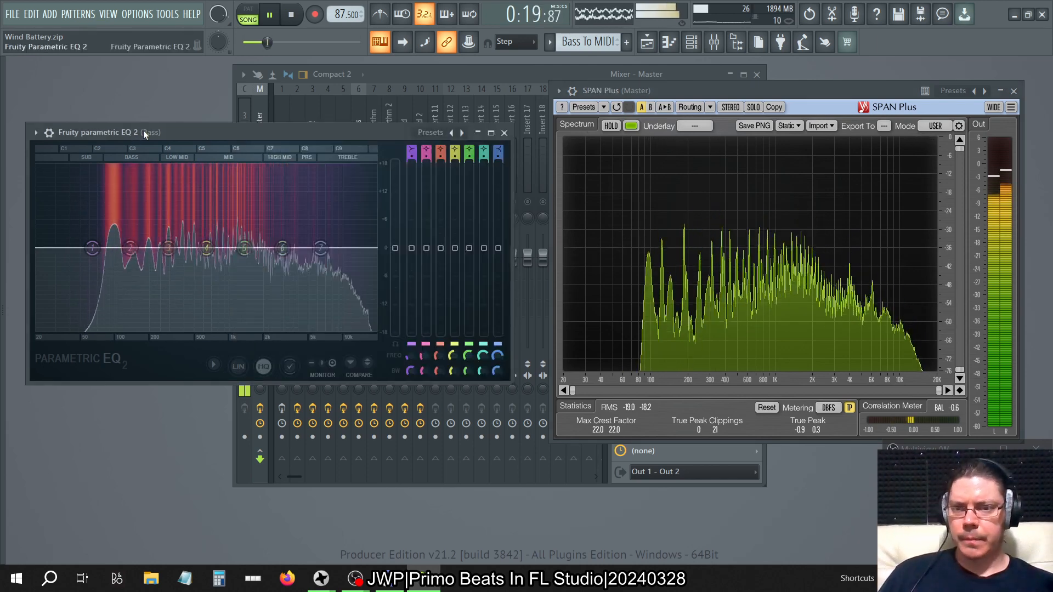
{"action": "left_click", "coordinate": [386, 101]}
{"action": "left_click", "coordinate": [359, 126]}
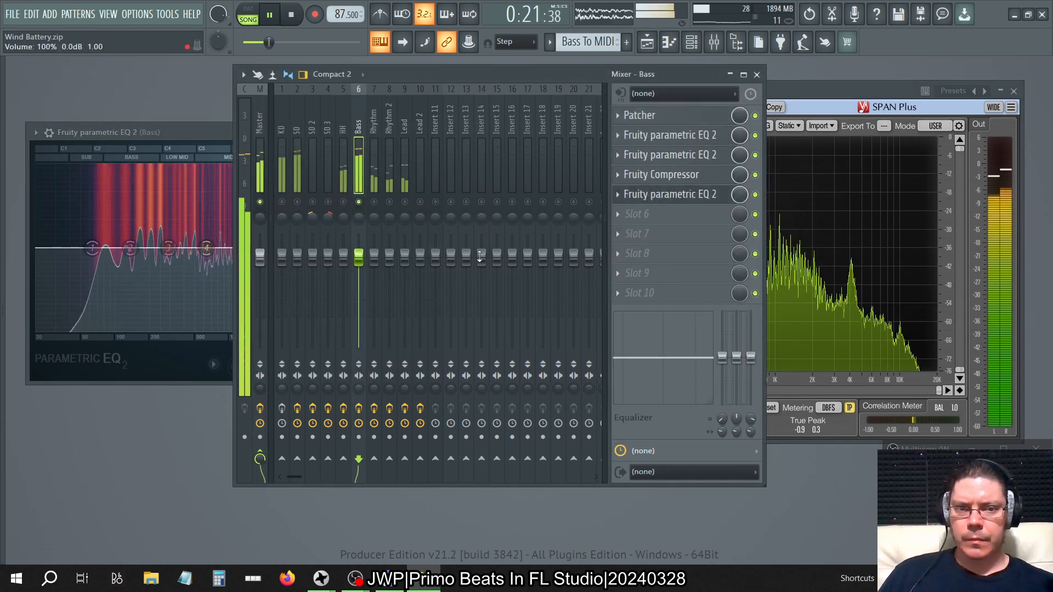
{"action": "left_click", "coordinate": [697, 200]}
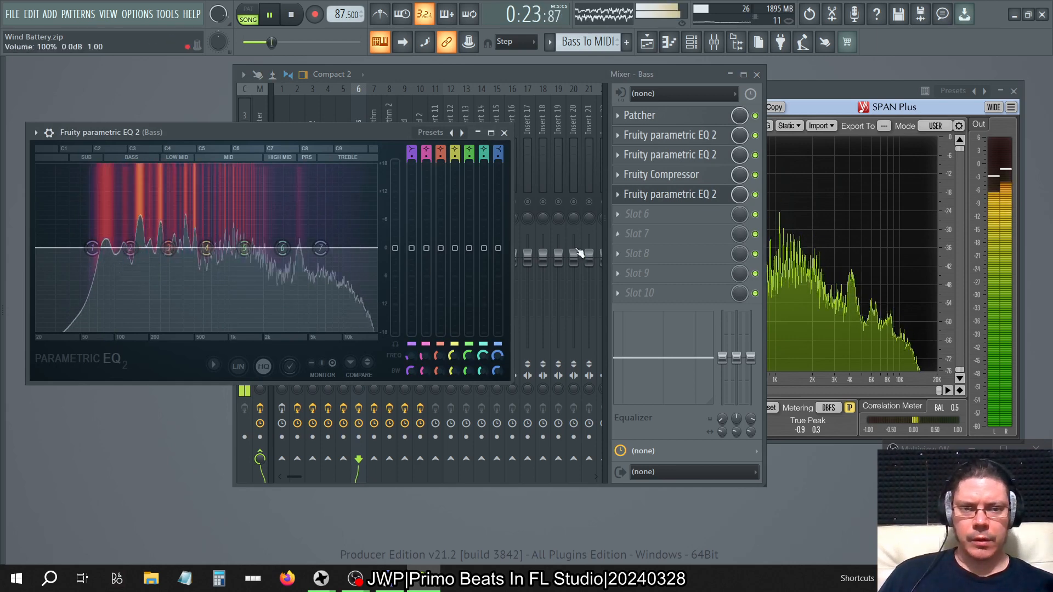
{"action": "left_click_drag", "start_coordinate": [394, 248], "coordinate": [404, 282]}
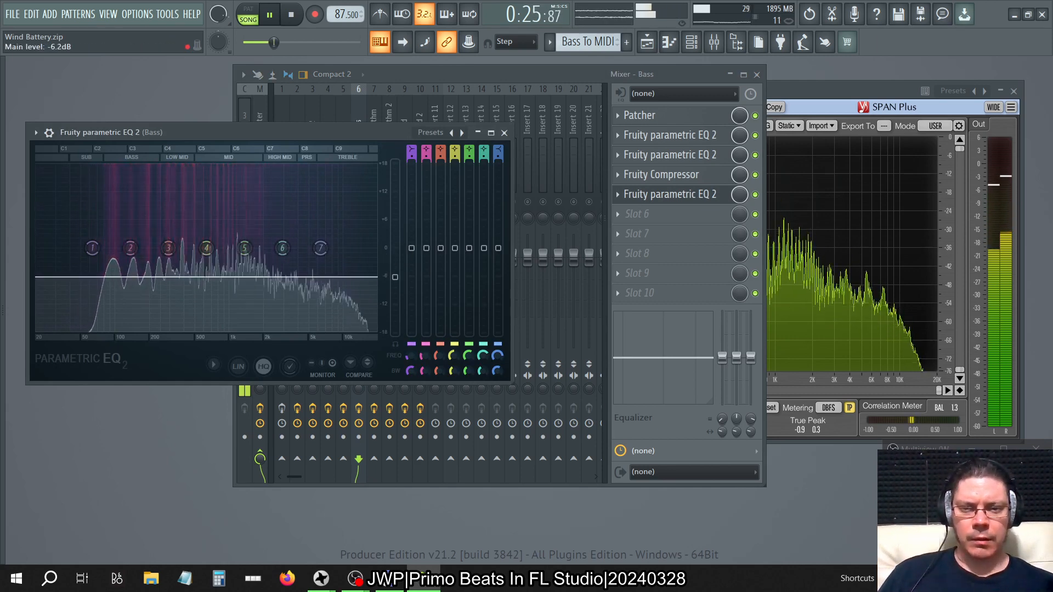
{"action": "left_click", "coordinate": [876, 92]}
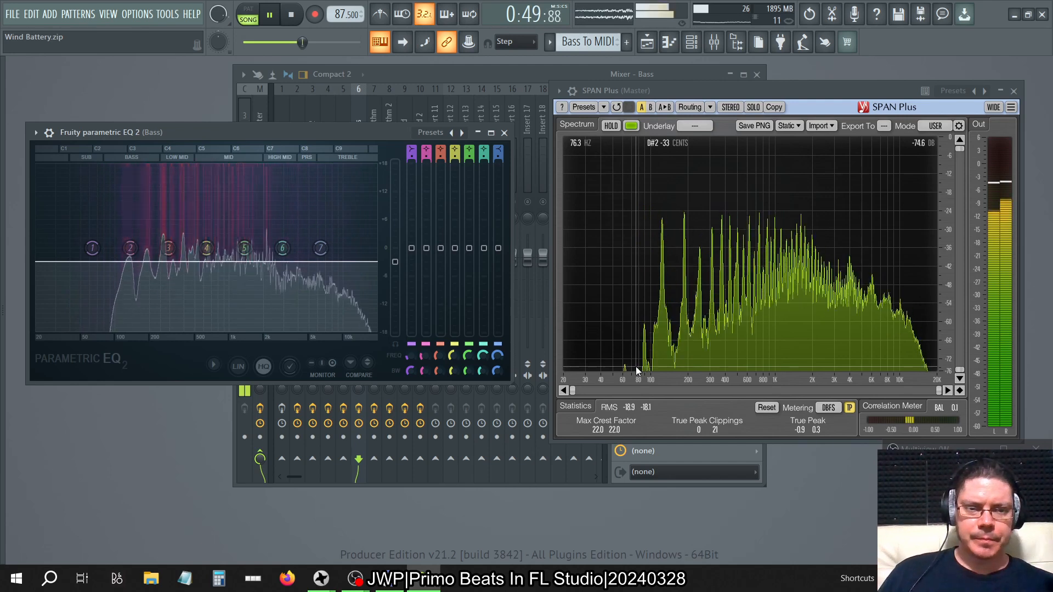
Listen to Bass soloed together with Rhythm and Rhythm 2, checking the Master spectrum in SPAN Plus.
{"action": "left_click", "coordinate": [494, 74]}
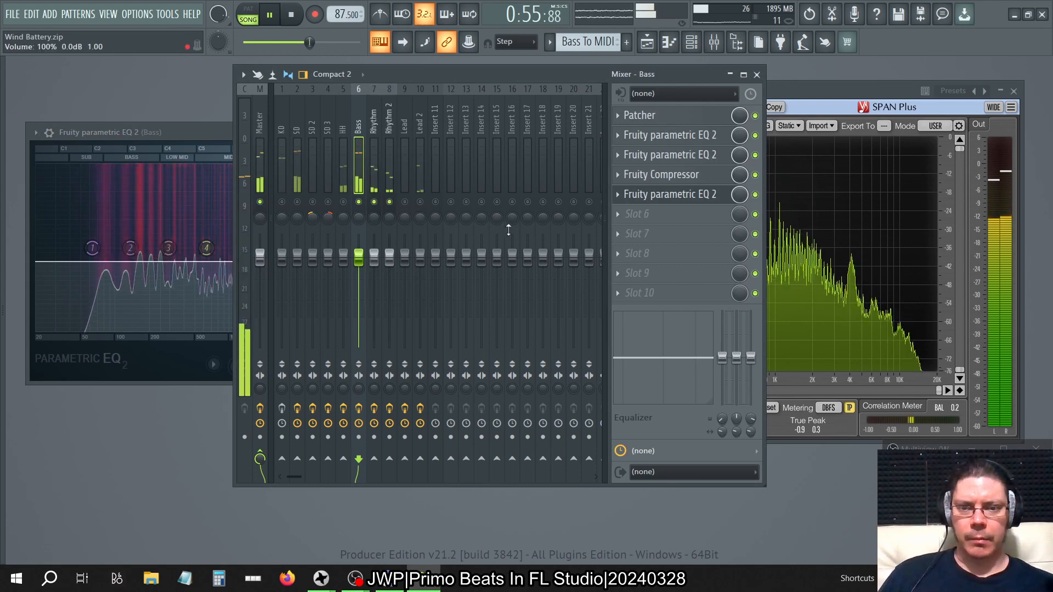
{"action": "left_click", "coordinate": [217, 133]}
{"action": "left_click", "coordinate": [803, 91]}
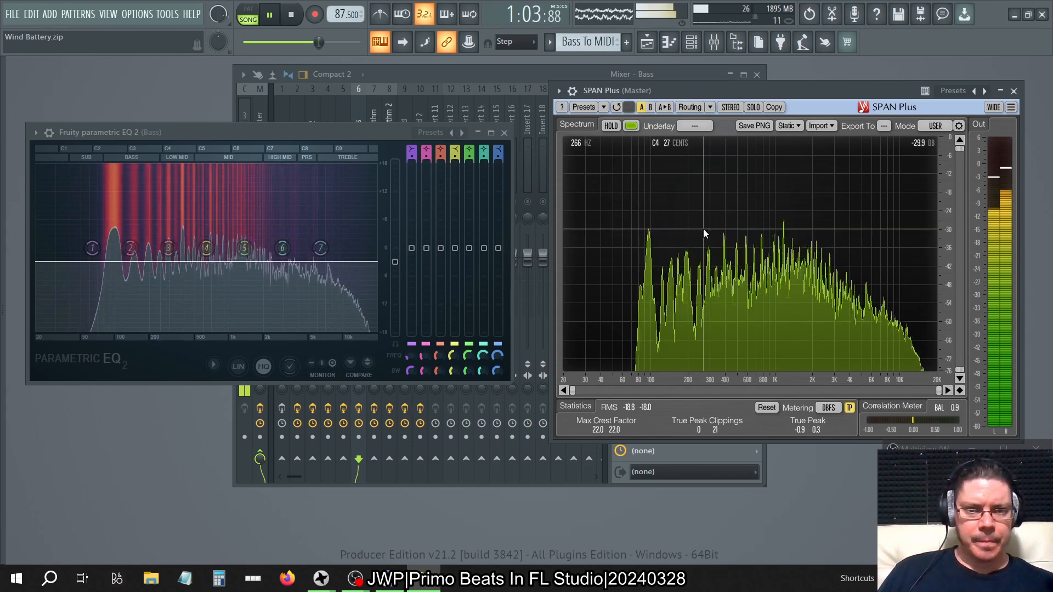
{"action": "left_click", "coordinate": [262, 98]}
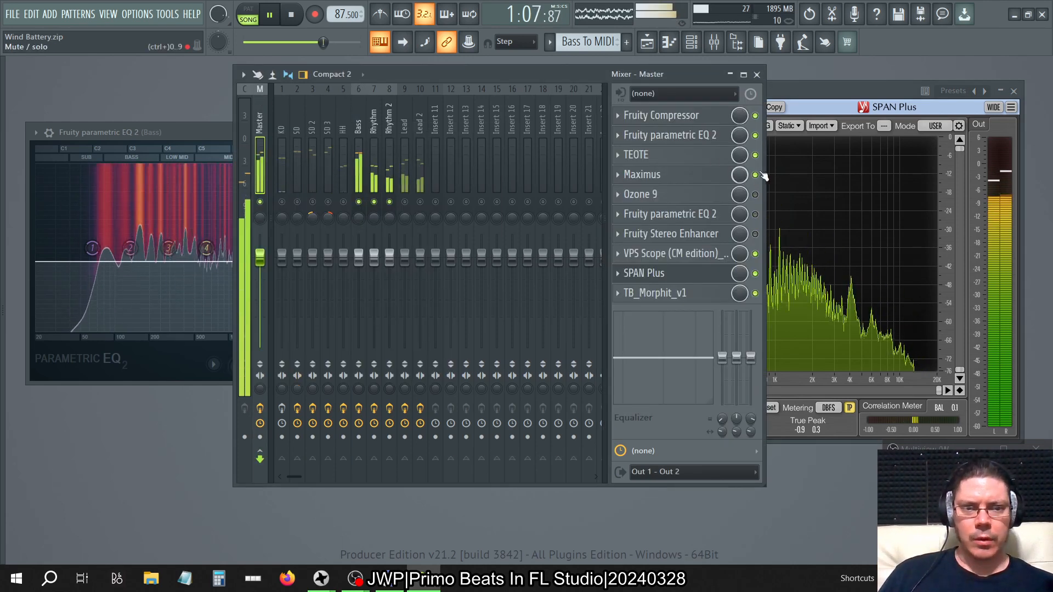
Close the mixer and set the Bass EQ's band 4 to a high shelf at 632 Hz, -9.3 dB, with 100% bandwidth.
{"action": "left_click", "coordinate": [757, 75]}
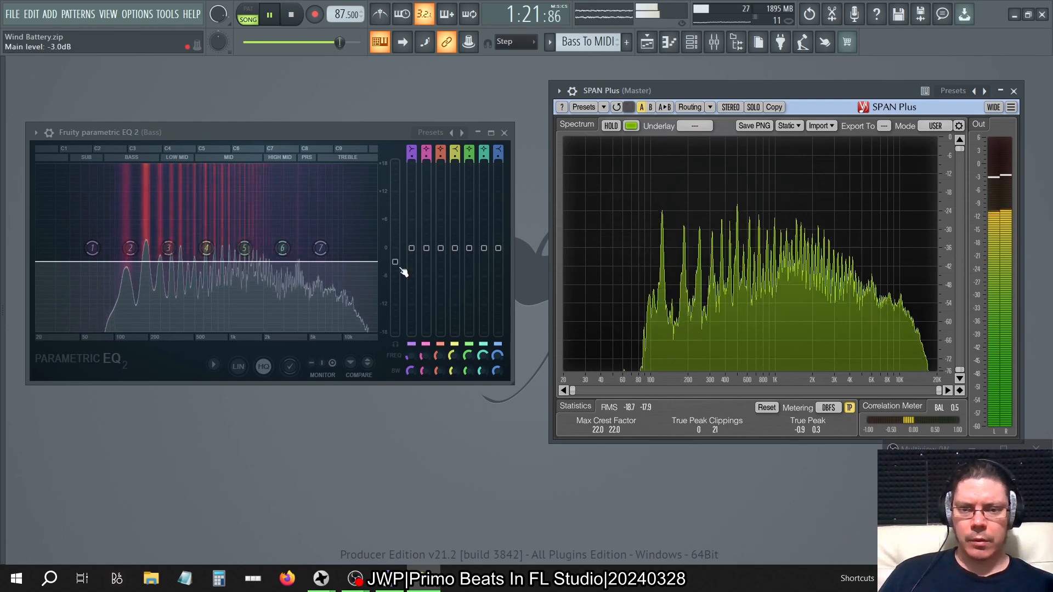
{"action": "left_click_drag", "start_coordinate": [206, 248], "coordinate": [206, 291]}
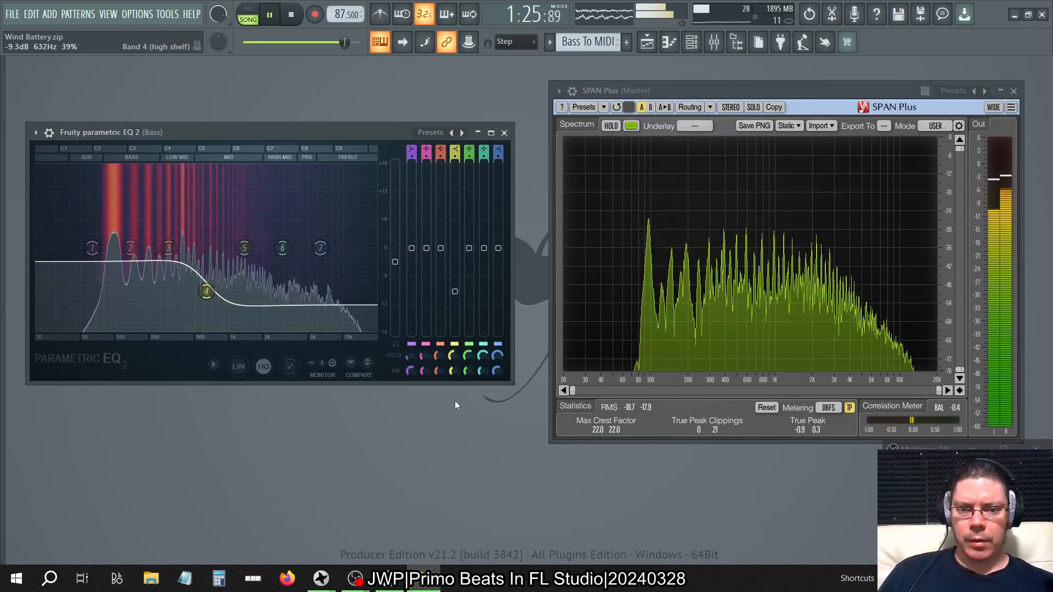
{"action": "left_click_drag", "start_coordinate": [454, 372], "coordinate": [454, 350]}
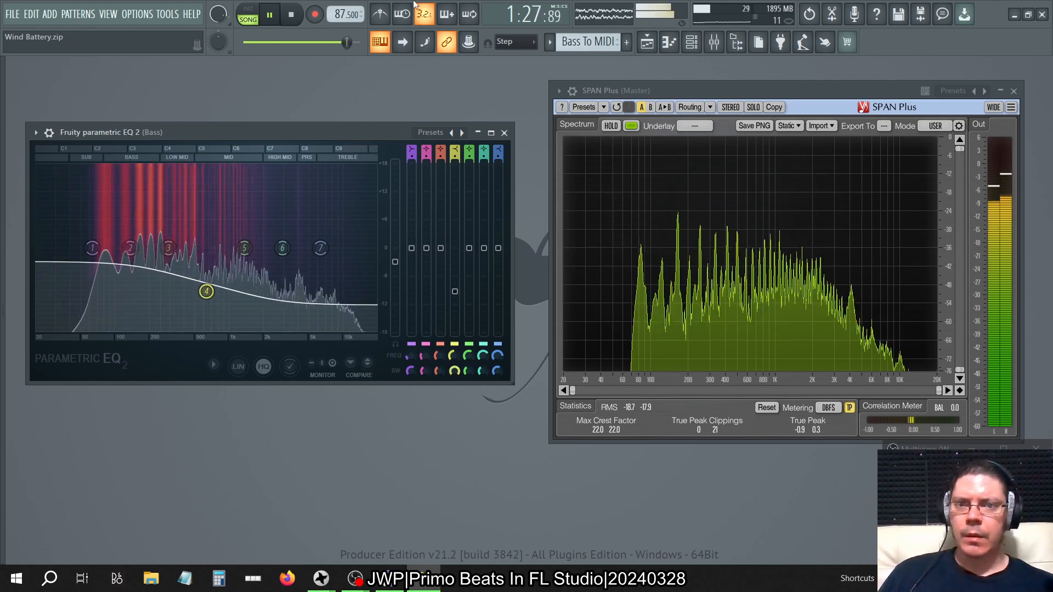
Bring up the playlist and mixer, unsolo the mixer so all tracks play, and lower the system volume.
{"action": "left_click", "coordinate": [647, 42]}
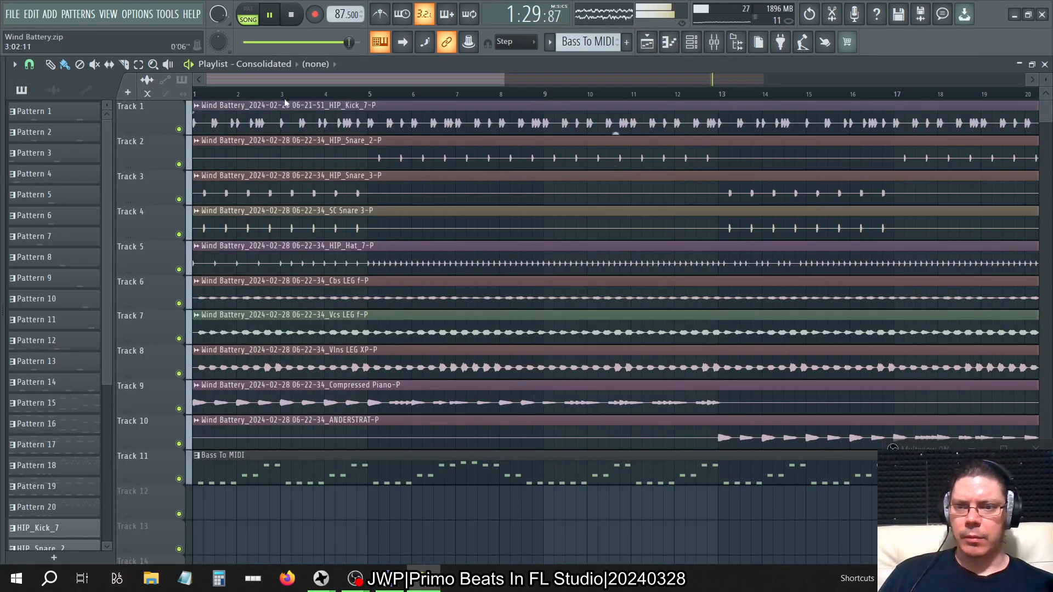
{"action": "left_click", "coordinate": [714, 44]}
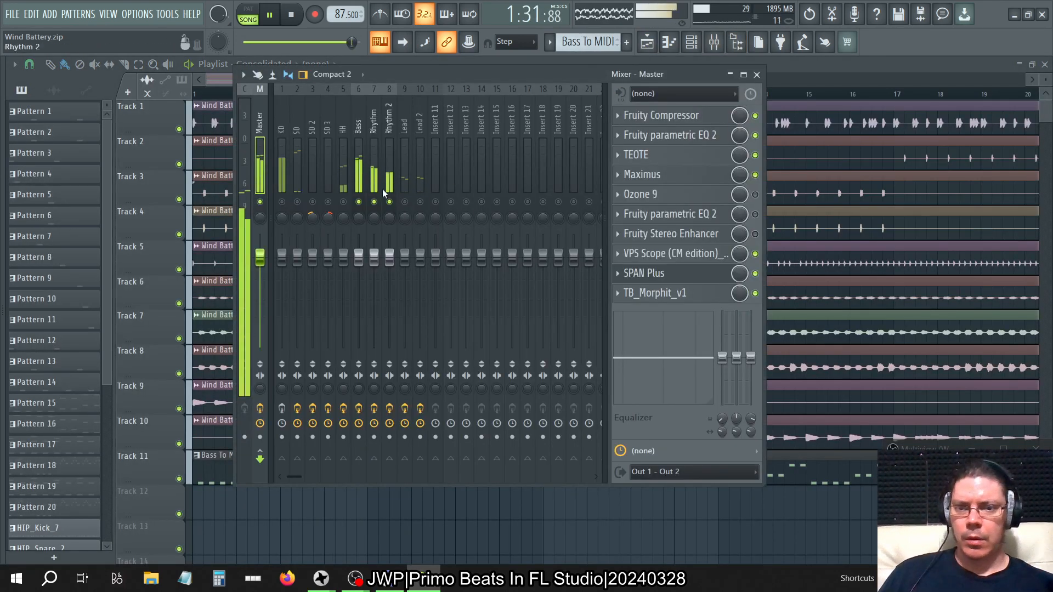
{"action": "right_click", "coordinate": [362, 201]}
{"action": "right_click", "coordinate": [362, 201]}
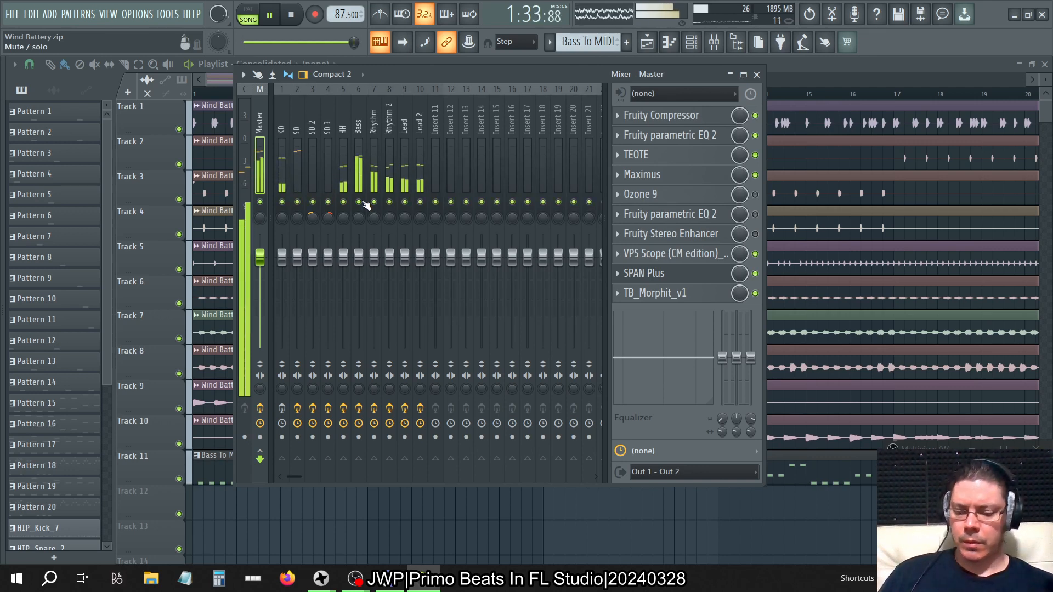
{"action": "key", "text": "XF86AudioLowerVolume"}
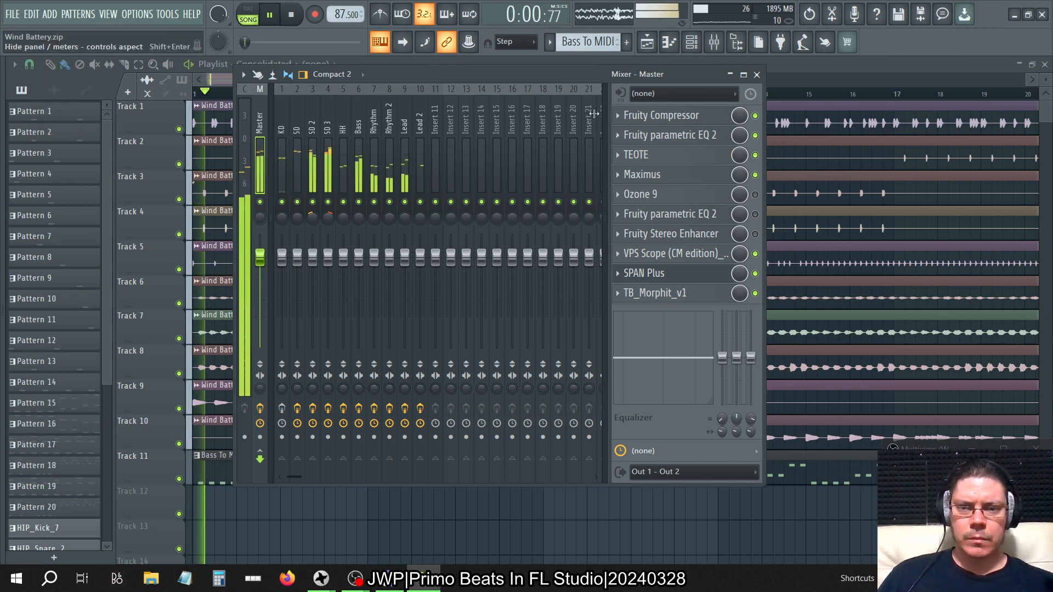
Lower band 4 of the Bass track's slot 5 Fruity parametric EQ 2 to -18.0 dB, stop playback and clear the open windows.
{"action": "left_click", "coordinate": [354, 120]}
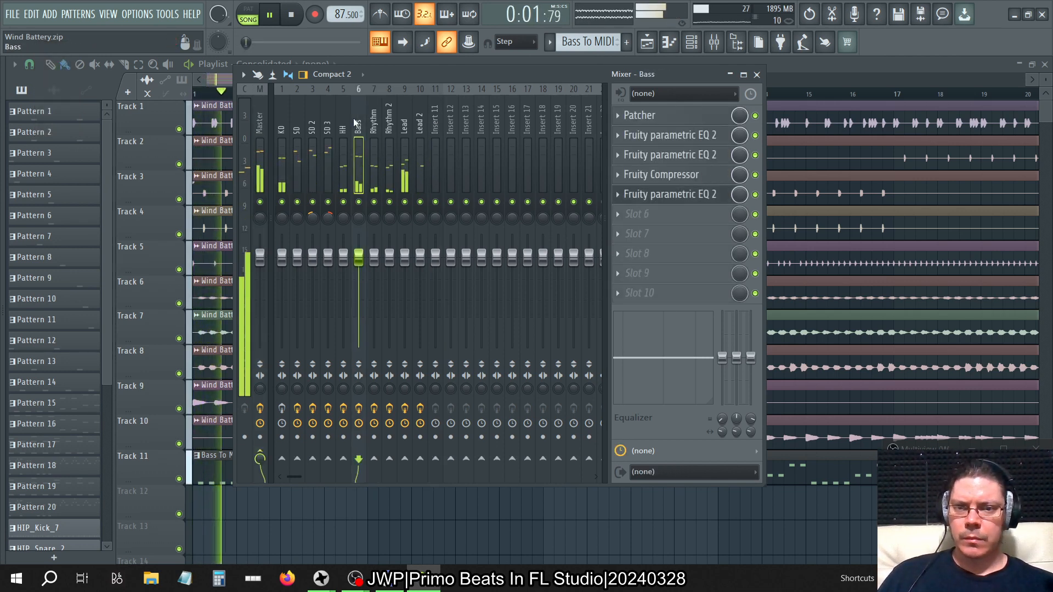
{"action": "left_click", "coordinate": [697, 195]}
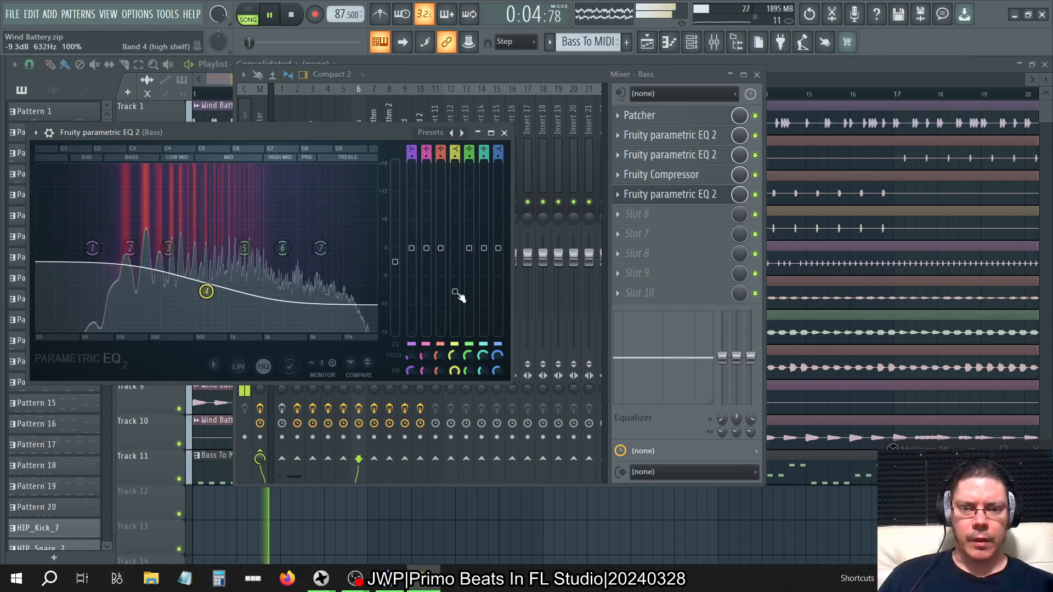
{"action": "left_click_drag", "start_coordinate": [206, 291], "coordinate": [206, 330]}
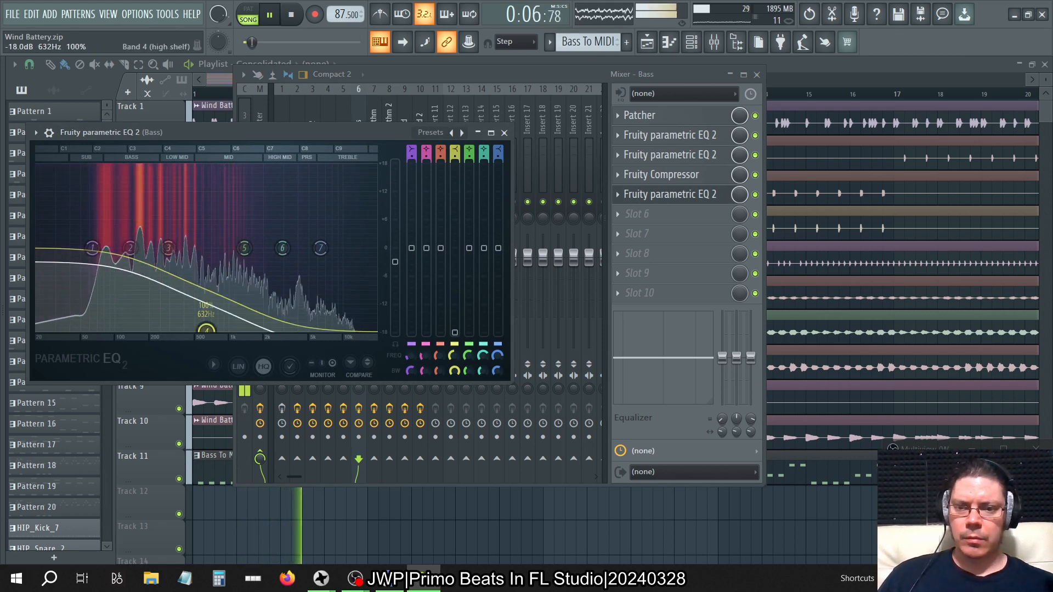
{"action": "left_click", "coordinate": [429, 71]}
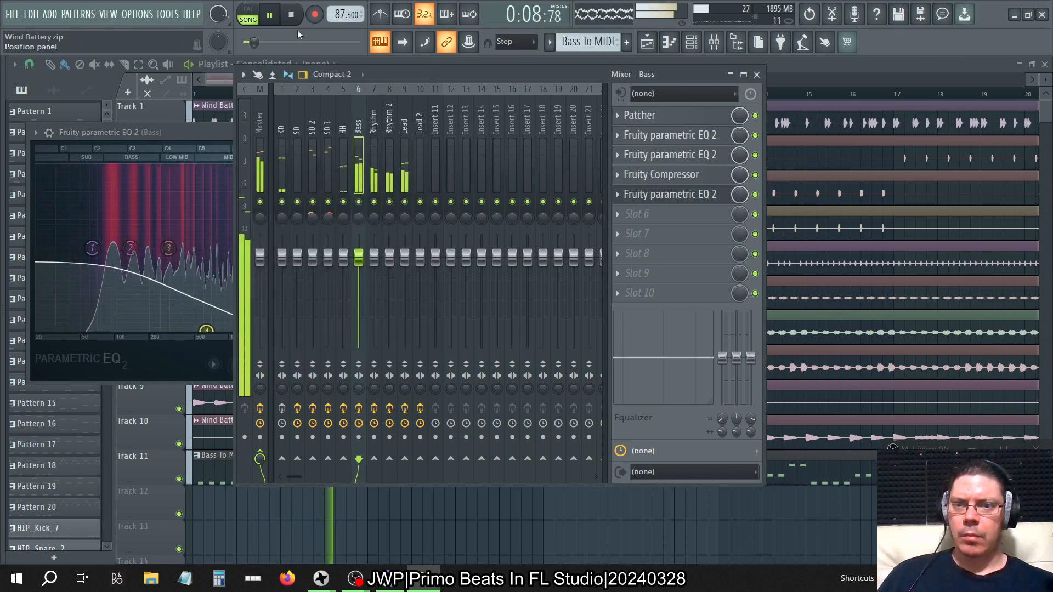
{"action": "left_click", "coordinate": [291, 15]}
{"action": "key", "text": "F12"}
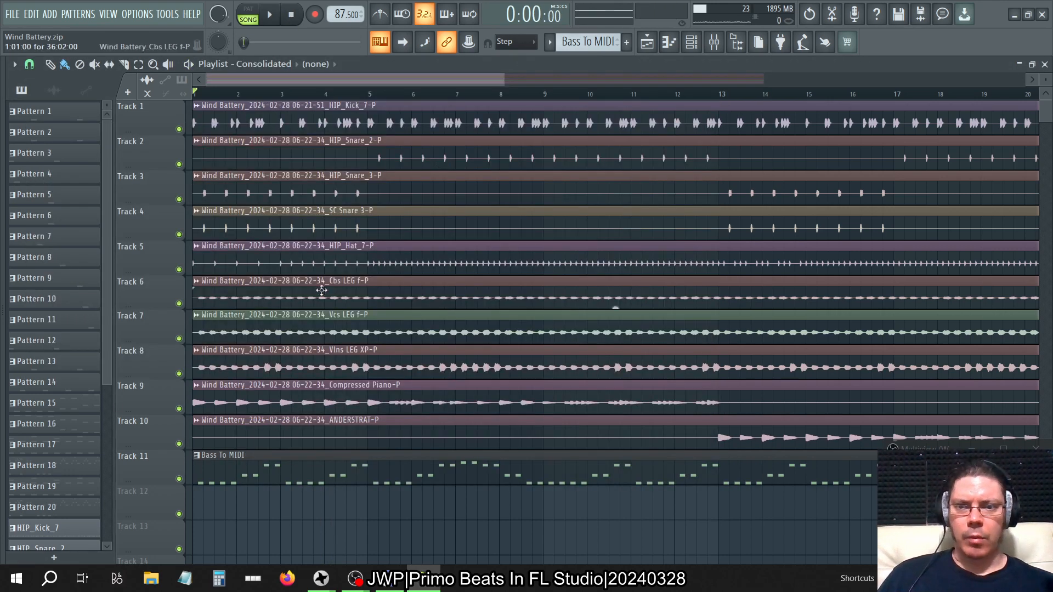
{"action": "key", "text": "super"}
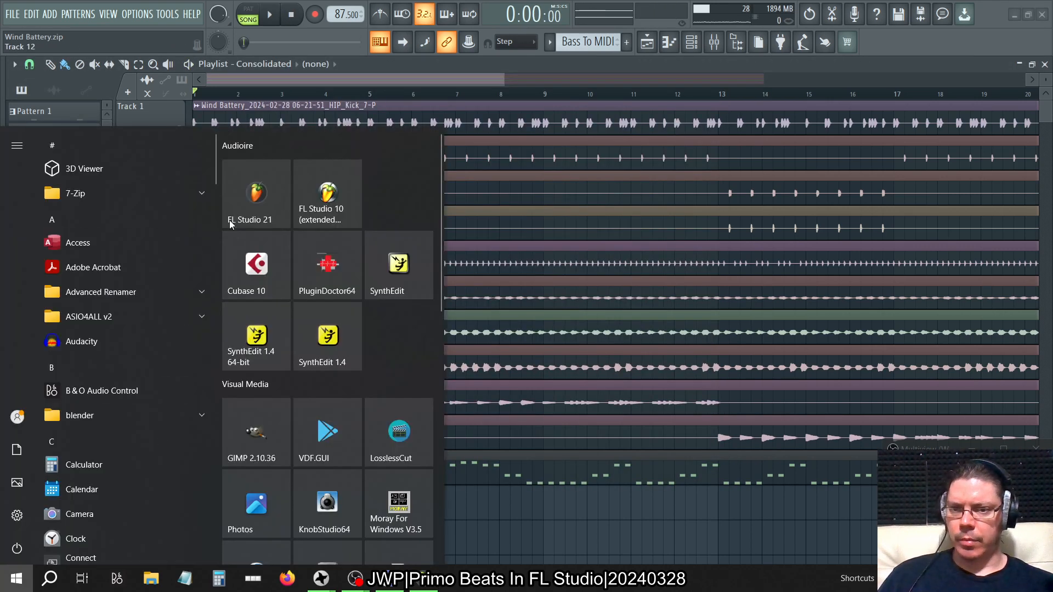
{"action": "right_click", "coordinate": [256, 203]}
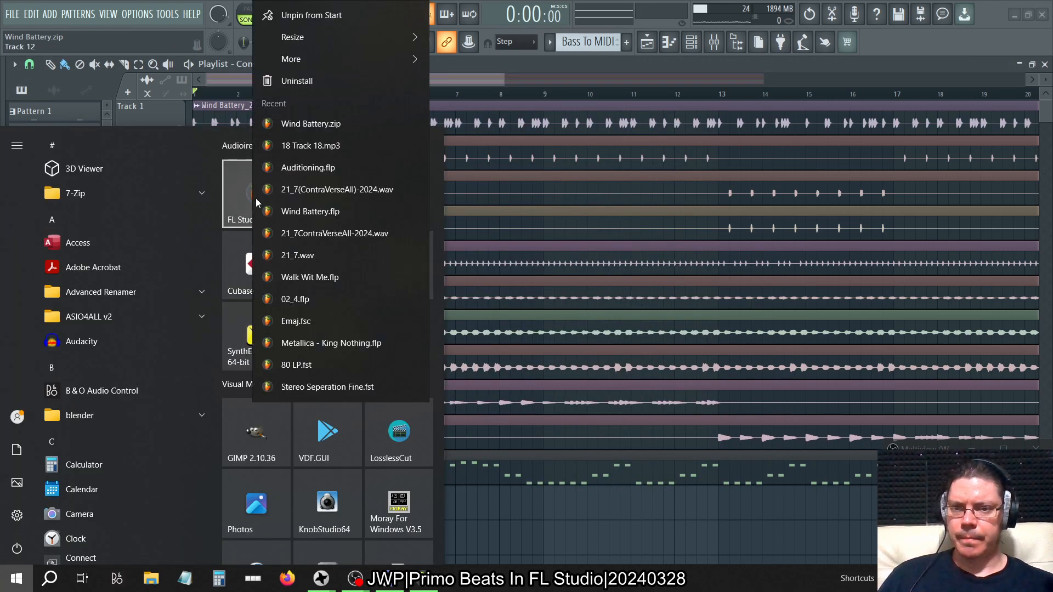
{"action": "left_click", "coordinate": [316, 168]}
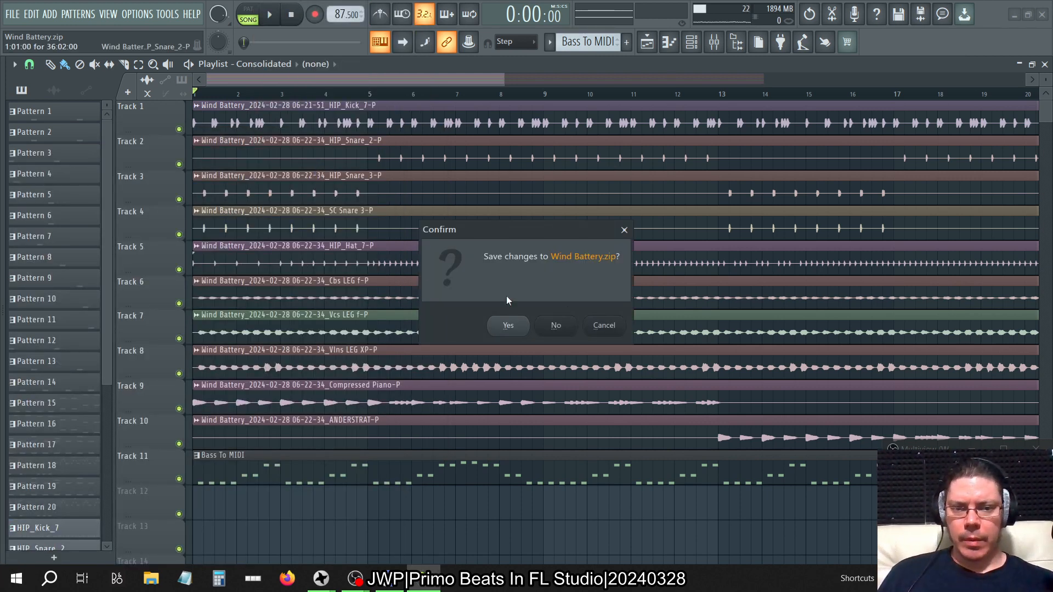
{"action": "left_click", "coordinate": [603, 325]}
Launch a second FL Studio 21 instance and open the recent project Auditioning.flp in it.
{"action": "key", "text": "super"}
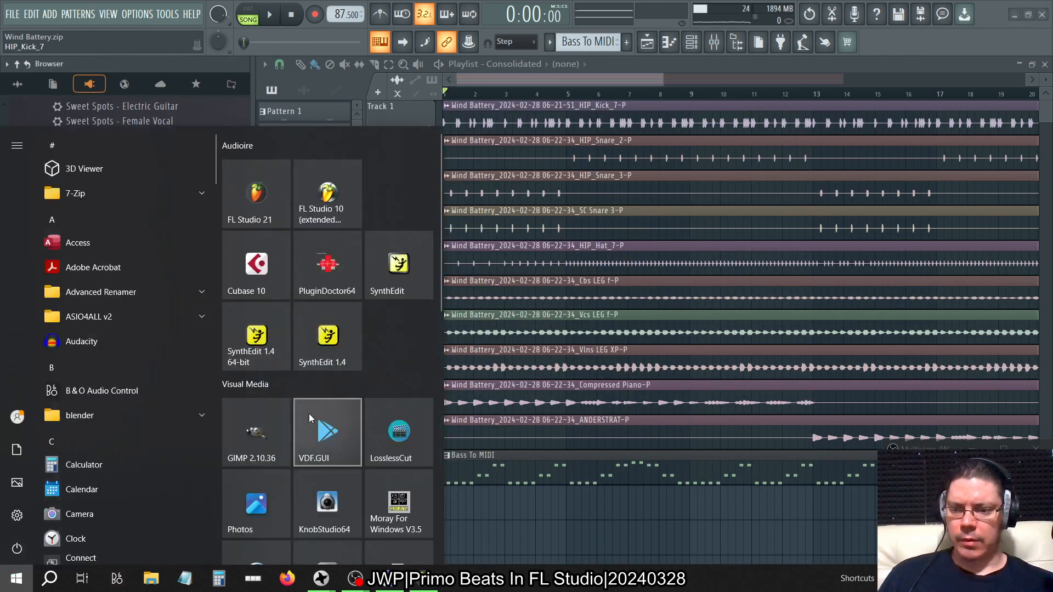
{"action": "left_click", "coordinate": [267, 220]}
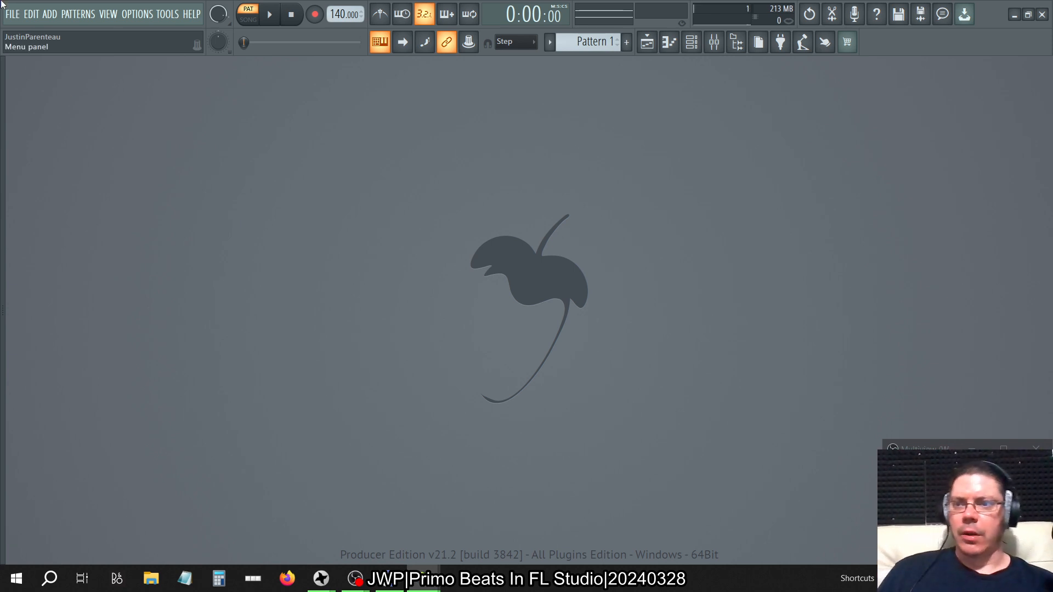
{"action": "left_click", "coordinate": [11, 14]}
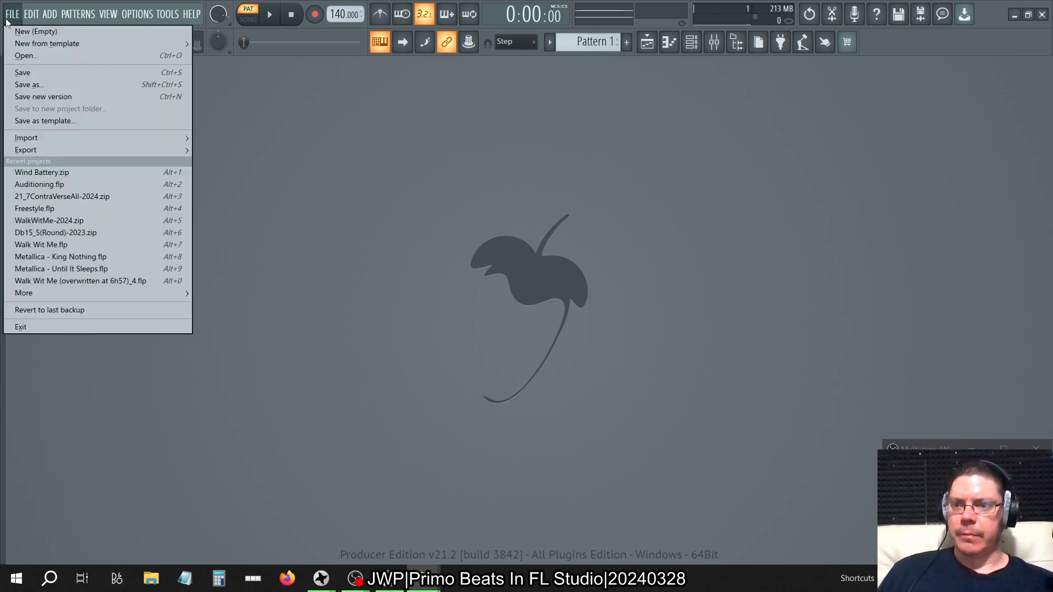
{"action": "left_click", "coordinate": [91, 185]}
Switch back to the Wind Battery project and play the song from the beginning.
{"action": "key", "text": "alt+Tab"}
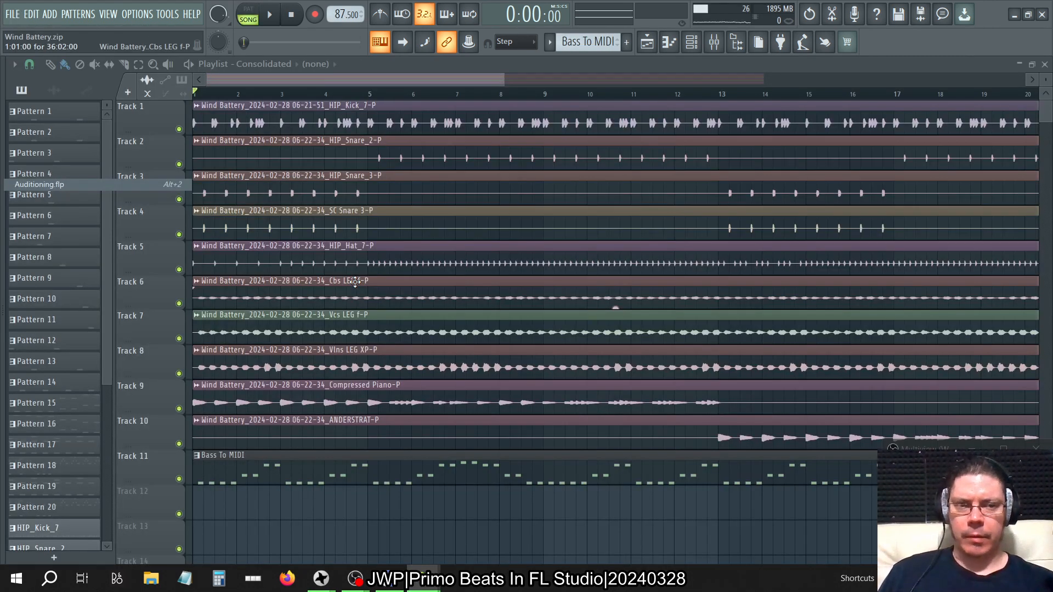
{"action": "key", "text": "space"}
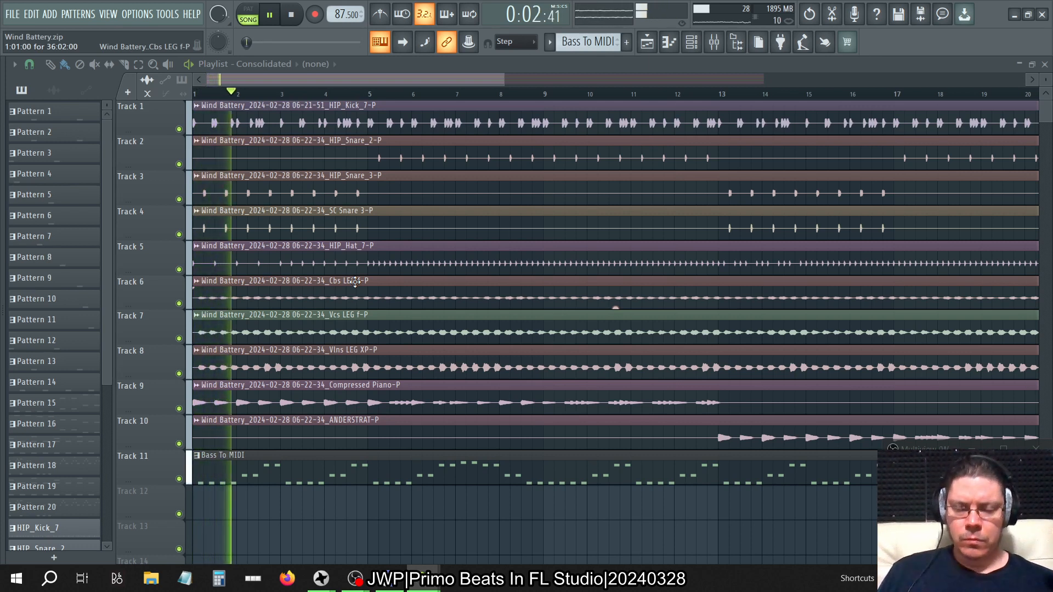
Stop the Wind Battery song, switch to the Auditioning project, show its playlist and audition the 18 Track 18 clip.
{"action": "key", "text": "space"}
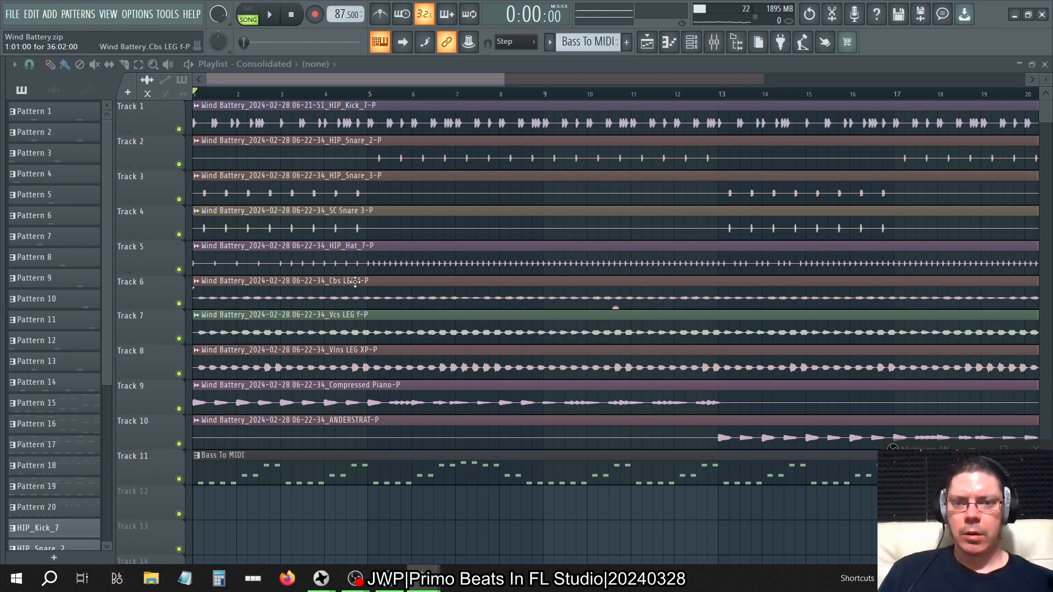
{"action": "key", "text": "alt+Tab"}
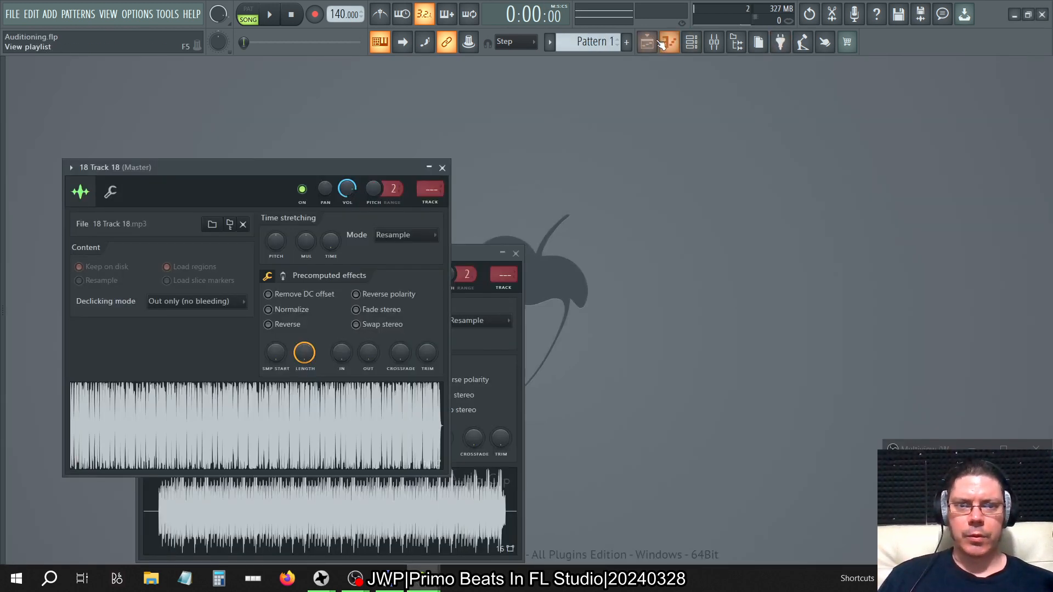
{"action": "left_click", "coordinate": [661, 44]}
{"action": "left_click", "coordinate": [269, 15]}
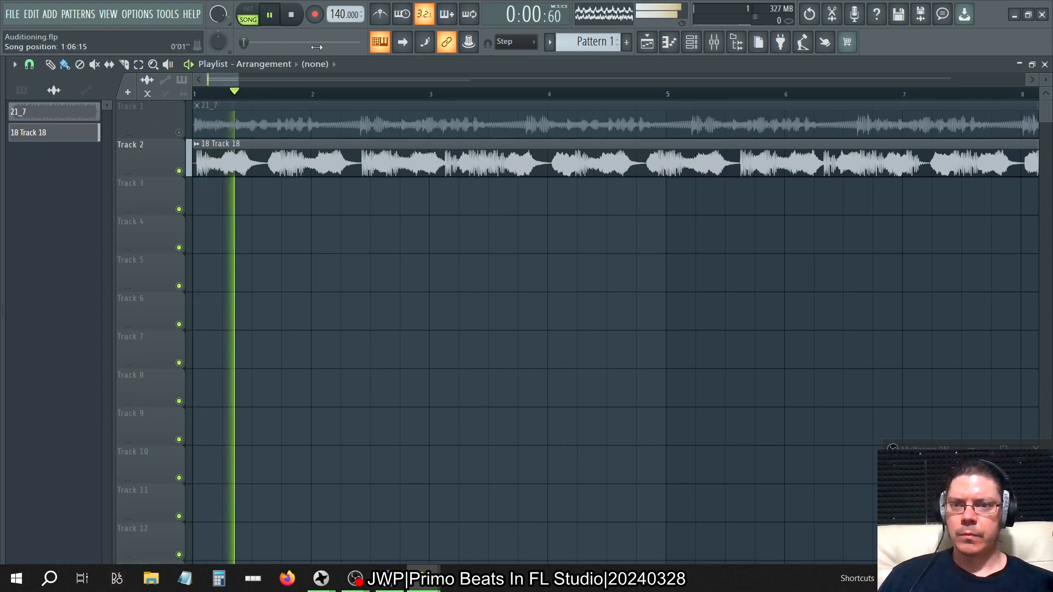
{"action": "left_click", "coordinate": [292, 15]}
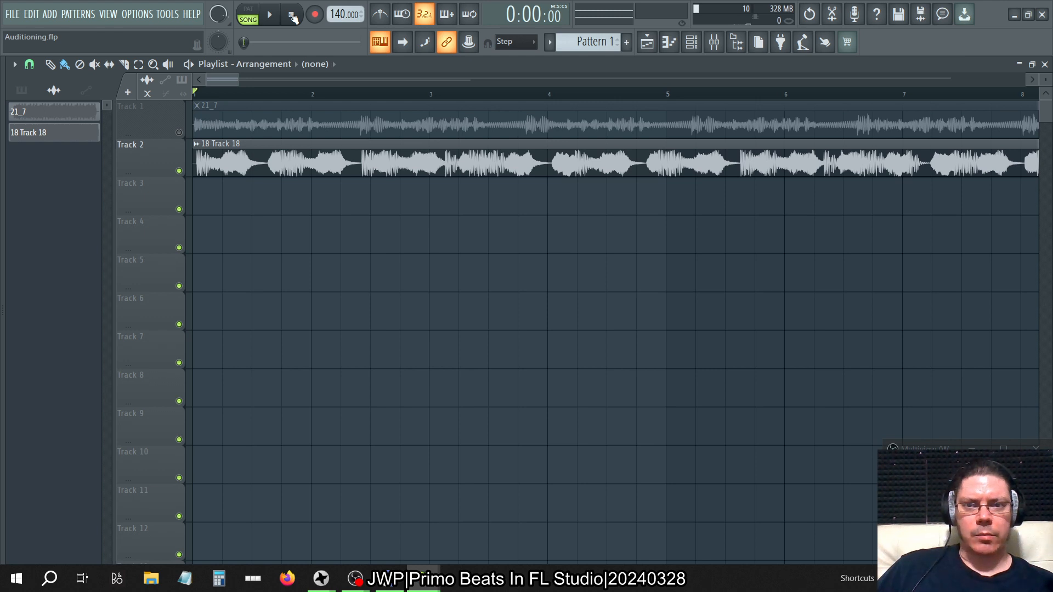
Replay the opening of 18 Track 18 twice, and return to Wind Battery to play its opening for comparison.
{"action": "left_click", "coordinate": [279, 16]}
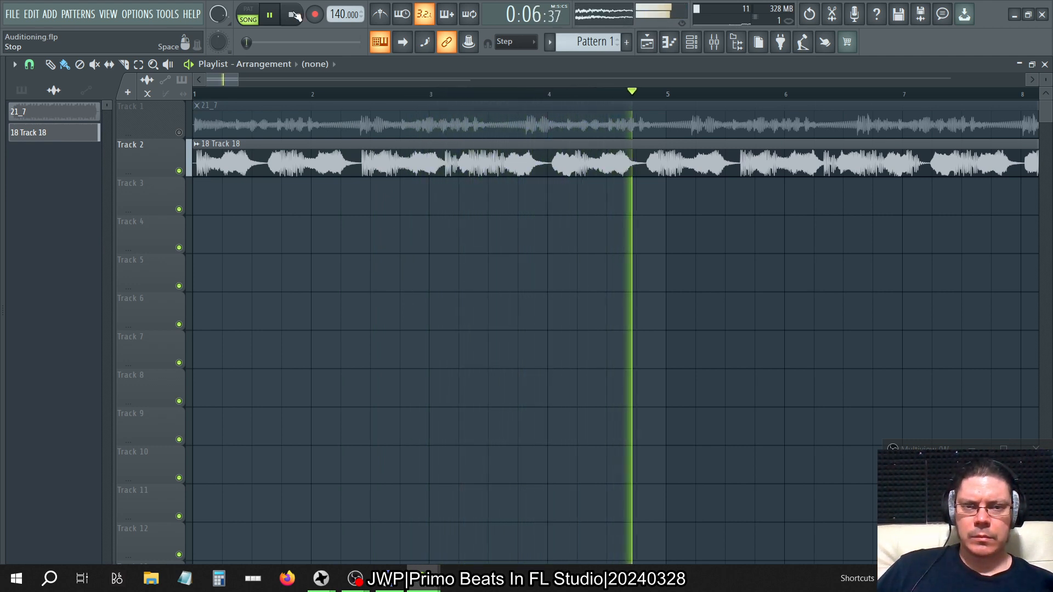
{"action": "left_click", "coordinate": [294, 15]}
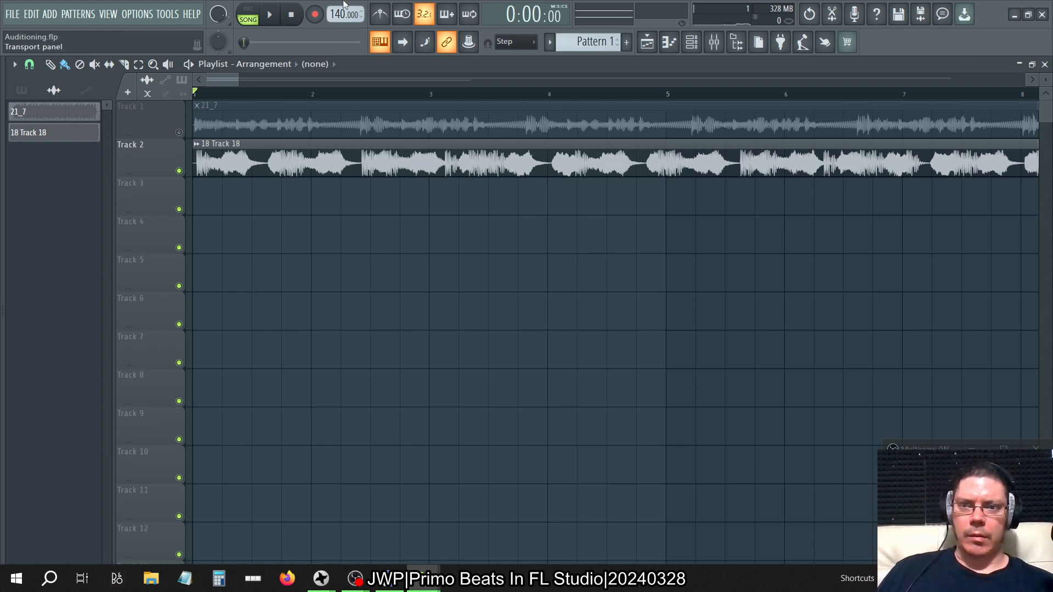
{"action": "left_click", "coordinate": [281, 10]}
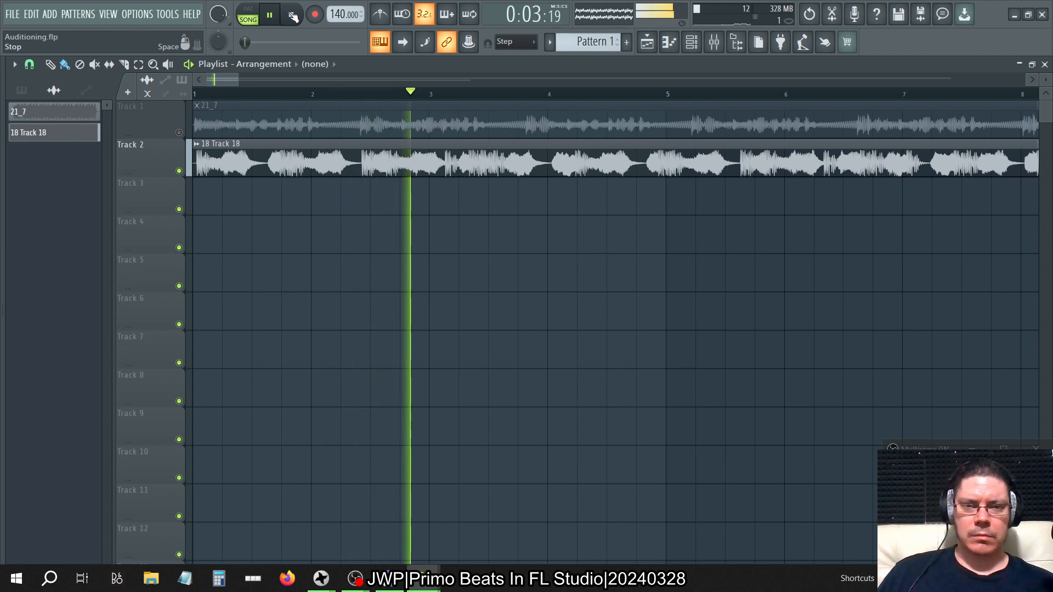
{"action": "left_click", "coordinate": [293, 16]}
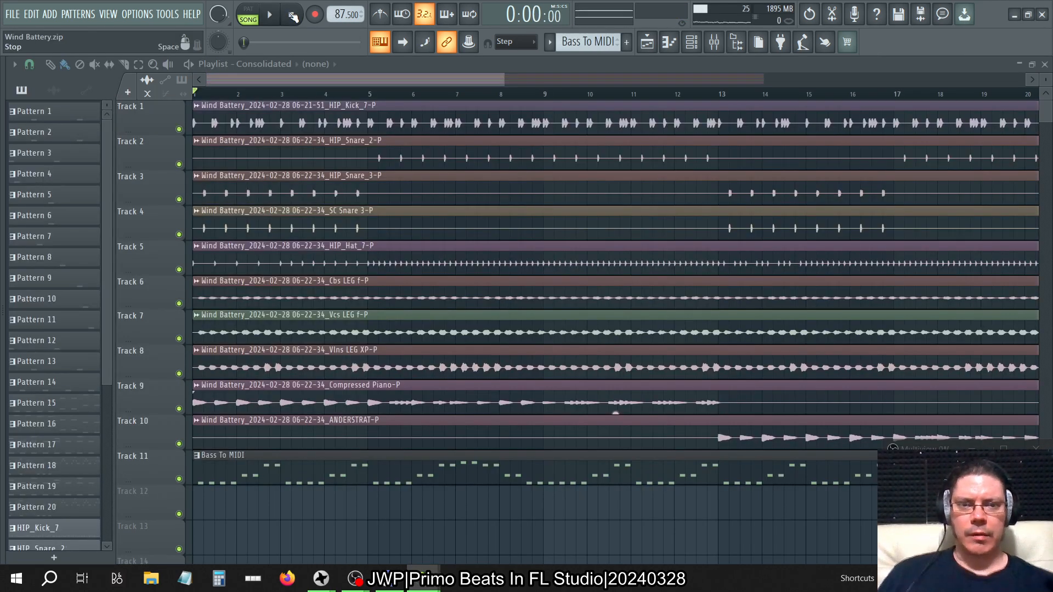
{"action": "key", "text": "space"}
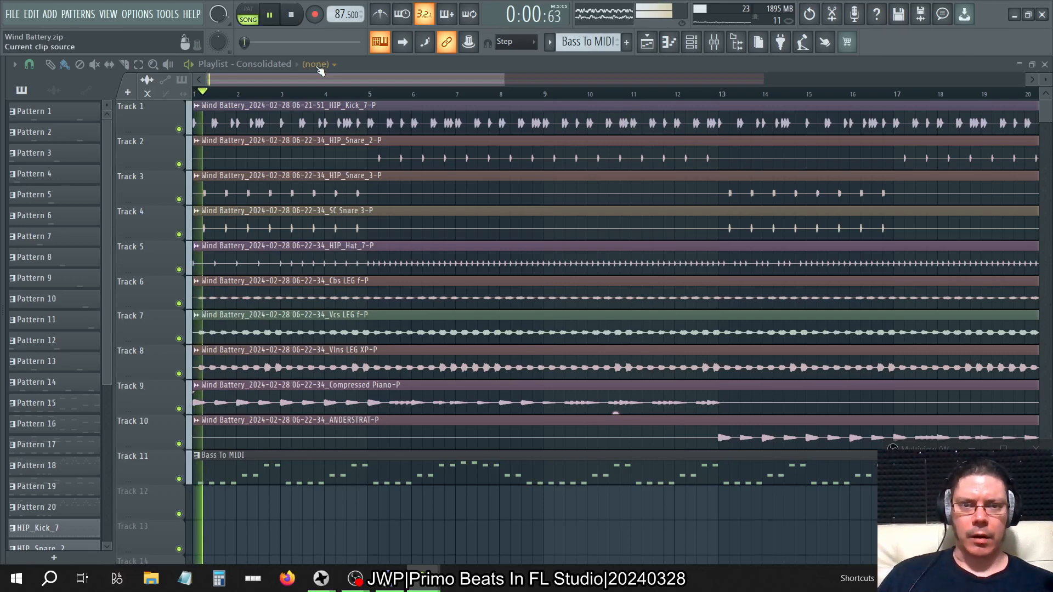
{"action": "key", "text": "space"}
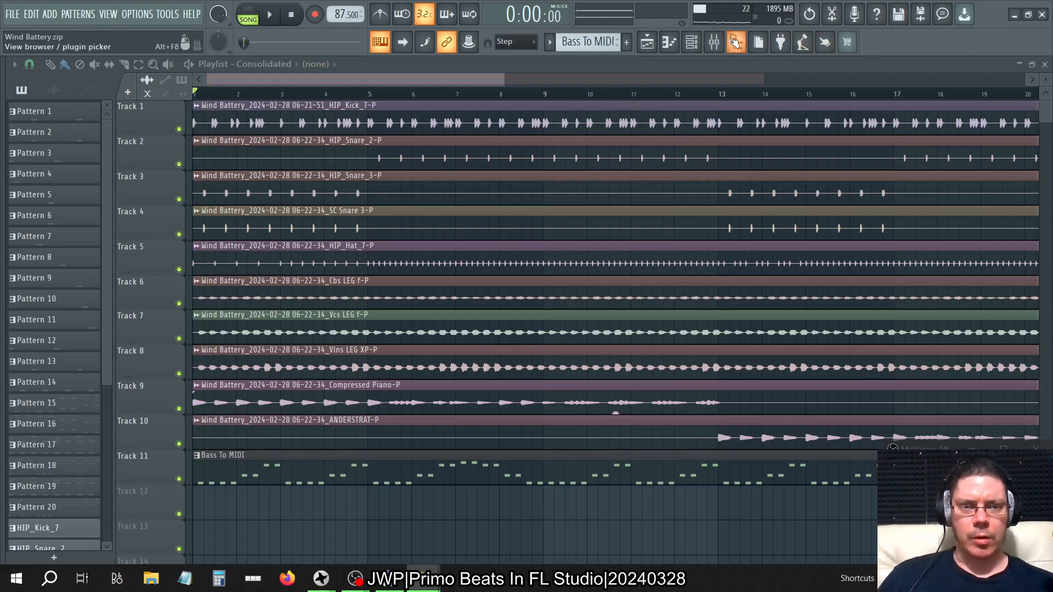
In the Bass track's slot 5 Fruity parametric EQ 2, change band 4 to a low shelf, raise it to about 12 dB and start playback.
{"action": "left_click", "coordinate": [714, 42]}
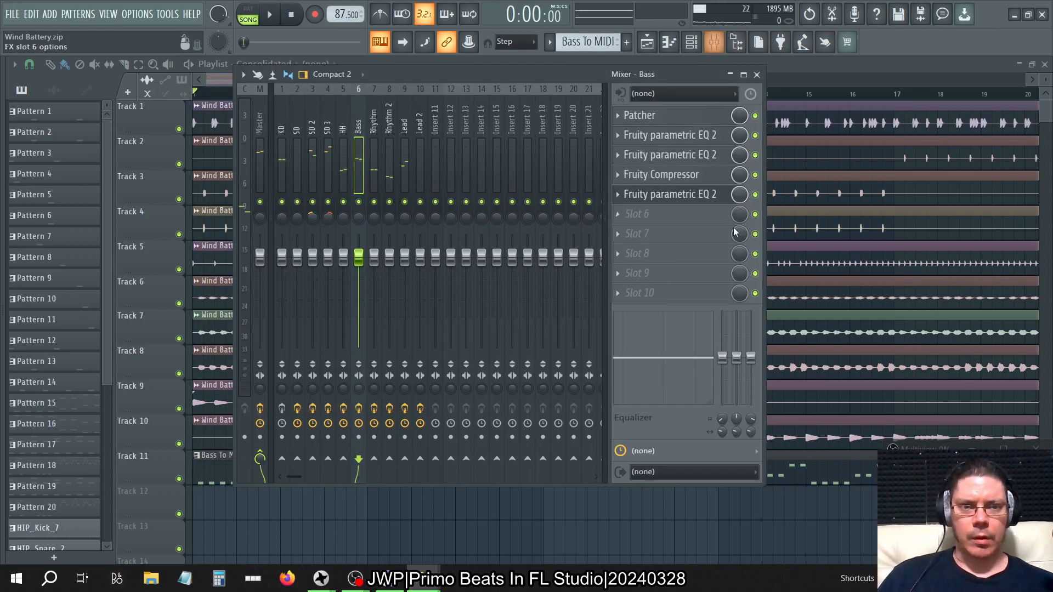
{"action": "left_click", "coordinate": [678, 199]}
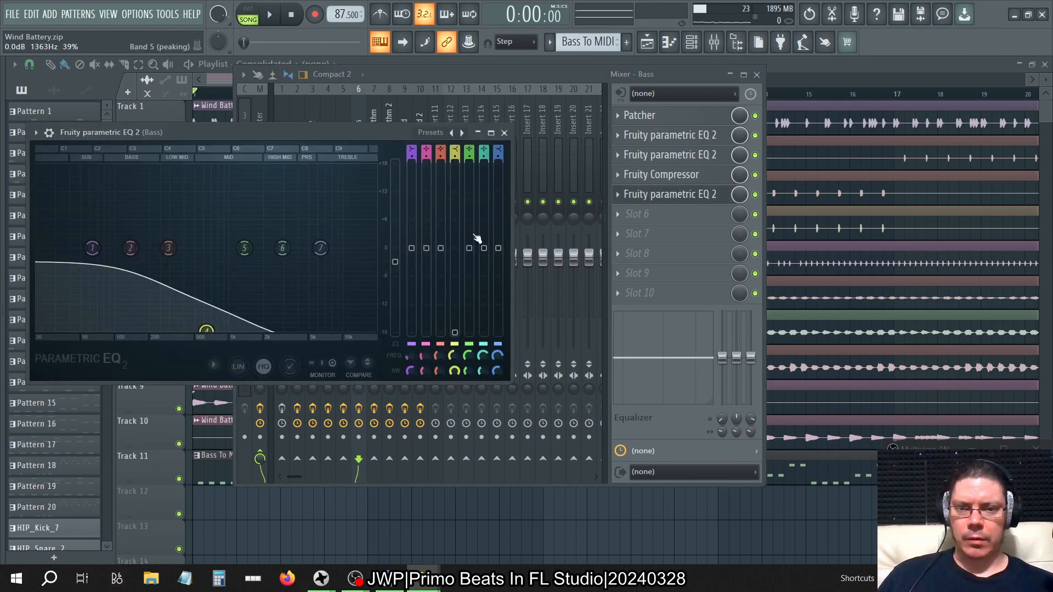
{"action": "key", "text": "space"}
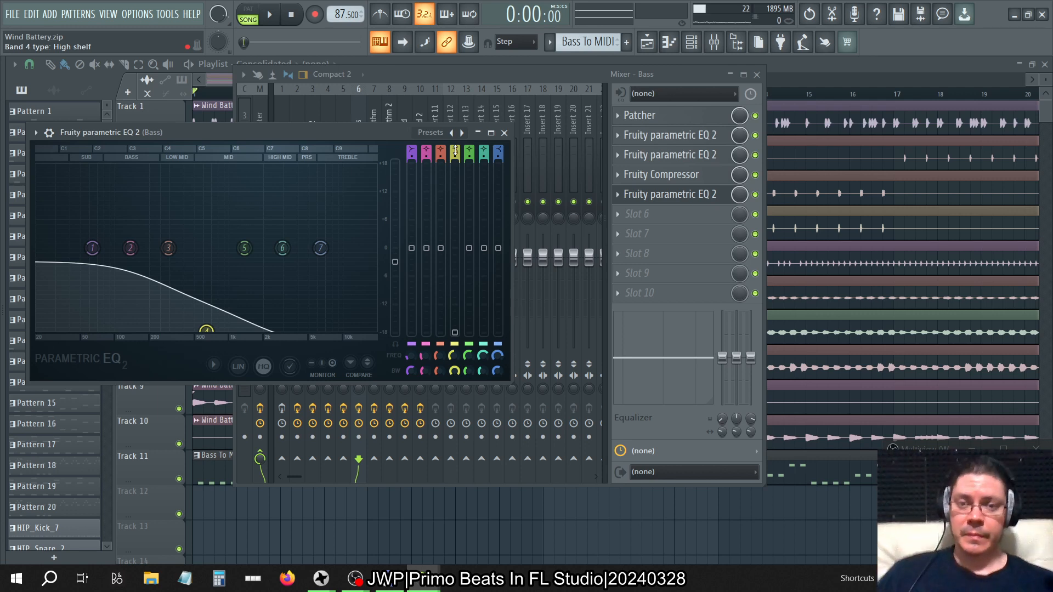
{"action": "left_click_drag", "start_coordinate": [455, 150], "coordinate": [464, 296]}
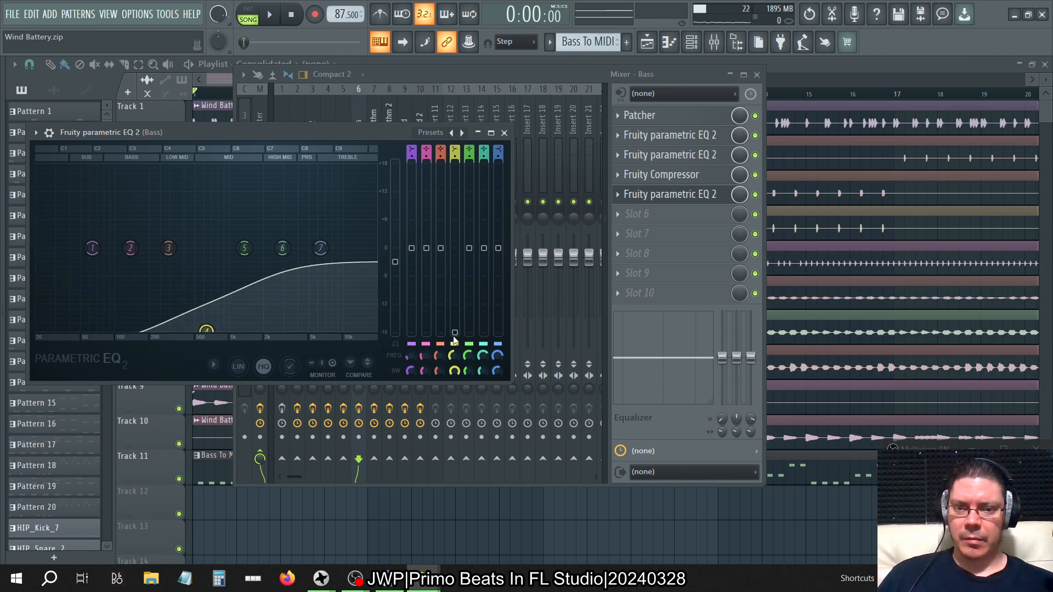
{"action": "left_click_drag", "start_coordinate": [454, 336], "coordinate": [454, 201]}
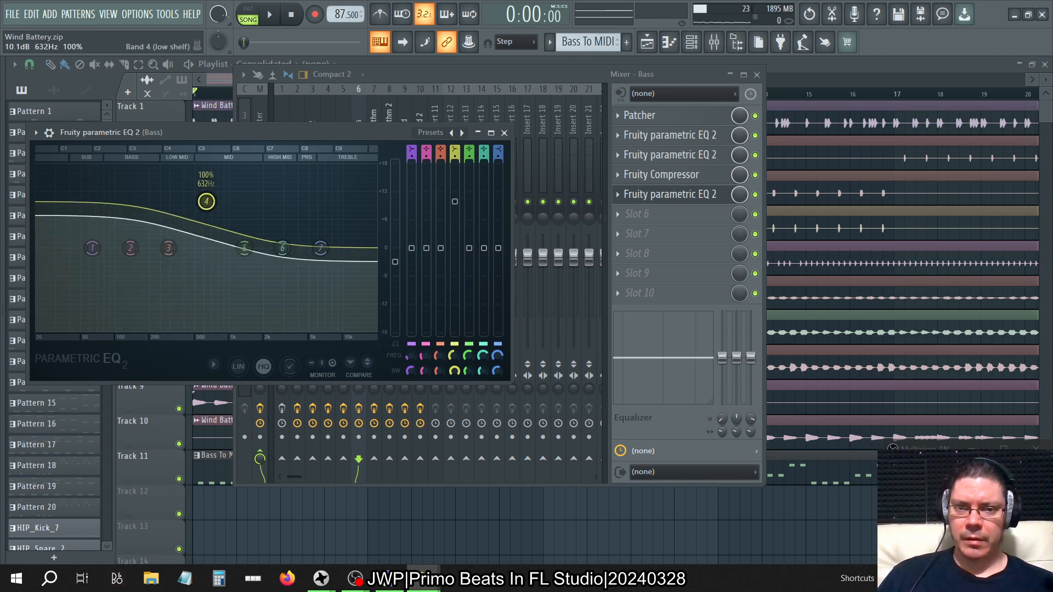
{"action": "key", "text": "space"}
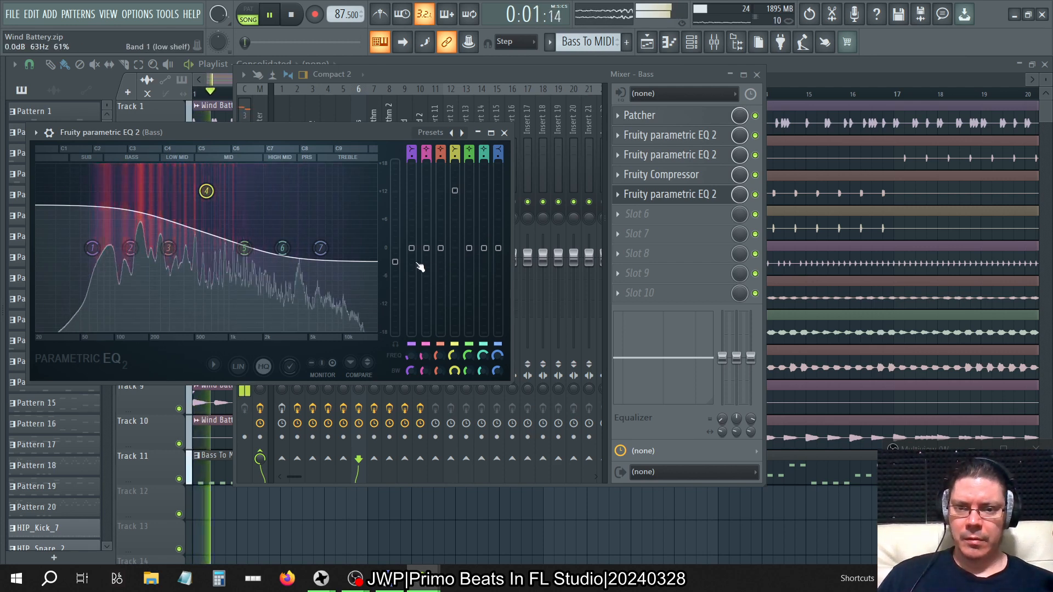
Lower the equalizer's main level to -18 dB and raise band 4's gain to 18 dB during playback.
{"action": "left_click_drag", "start_coordinate": [395, 262], "coordinate": [395, 303]}
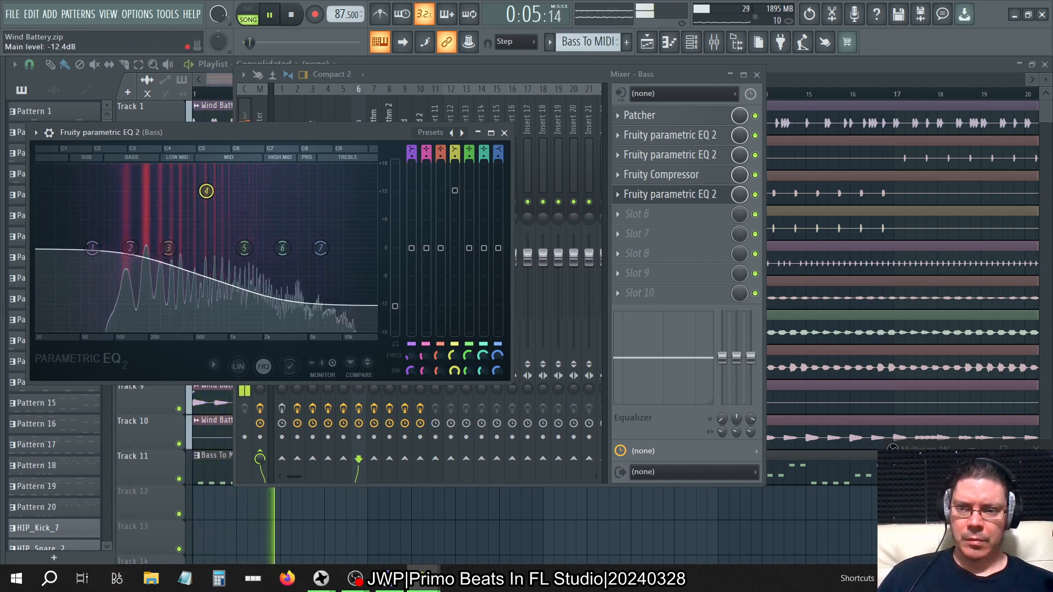
{"action": "left_click_drag", "start_coordinate": [394, 306], "coordinate": [395, 333]}
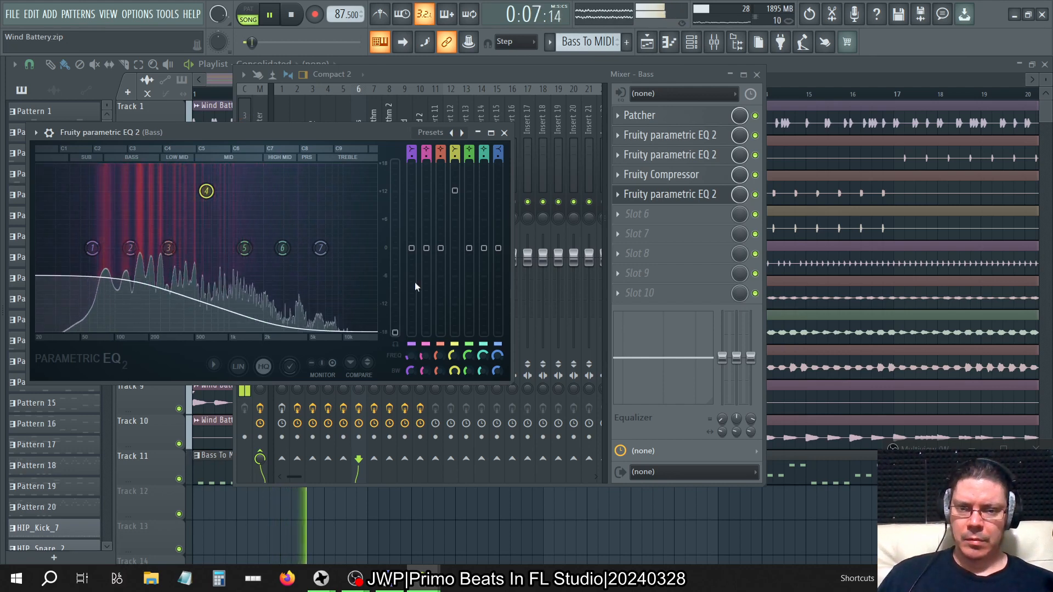
{"action": "left_click_drag", "start_coordinate": [462, 199], "coordinate": [463, 168]}
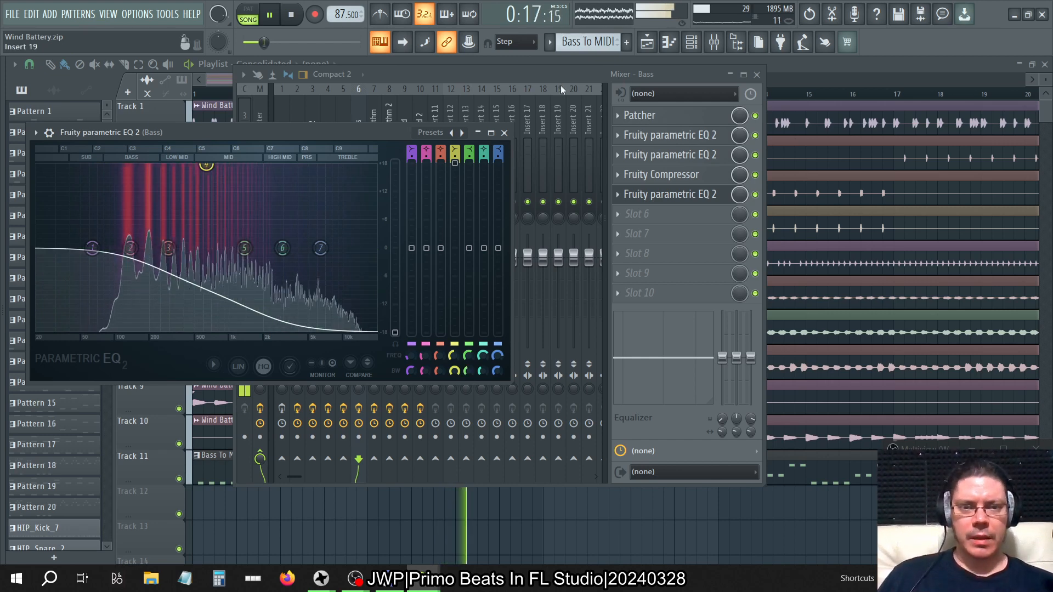
Mute the Rhythm and Rhythm 2 mixer tracks while listening to the Bass, and reopen its slot 5 equalizer.
{"action": "left_click", "coordinate": [551, 73]}
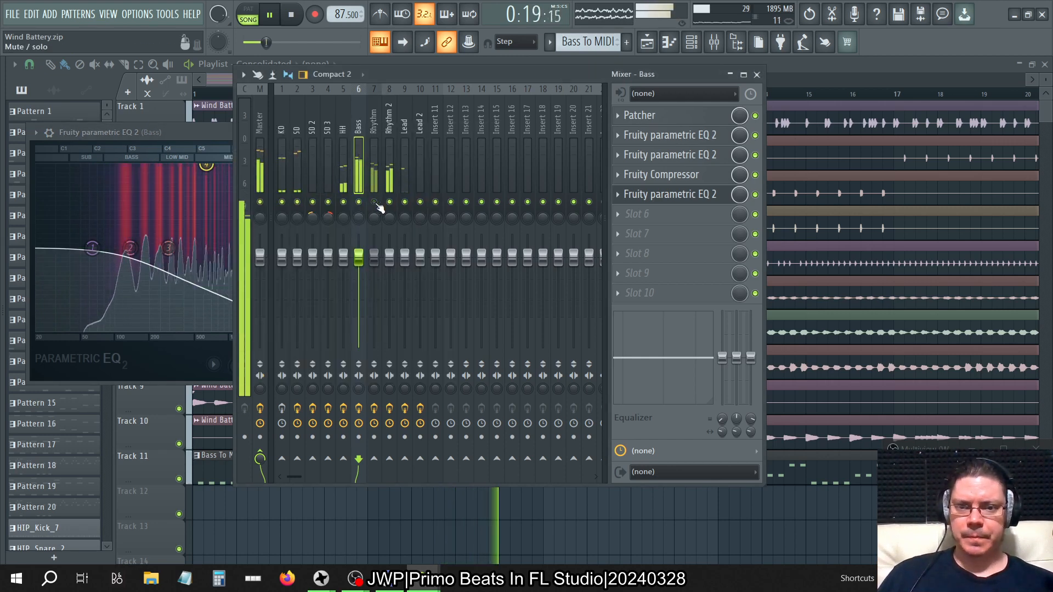
{"action": "left_click_drag", "start_coordinate": [377, 203], "coordinate": [396, 206]}
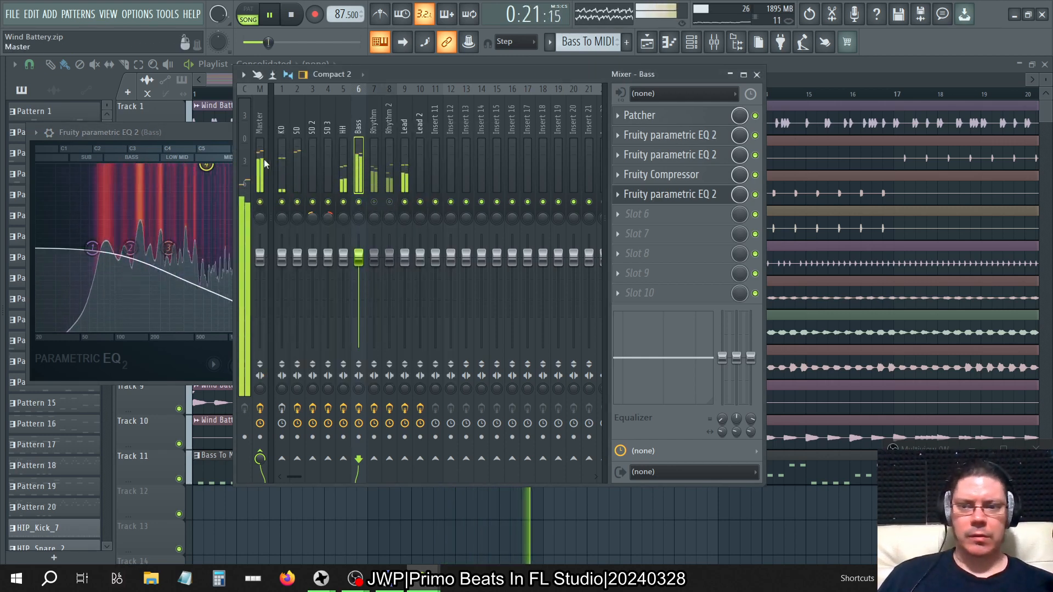
{"action": "left_click", "coordinate": [663, 195]}
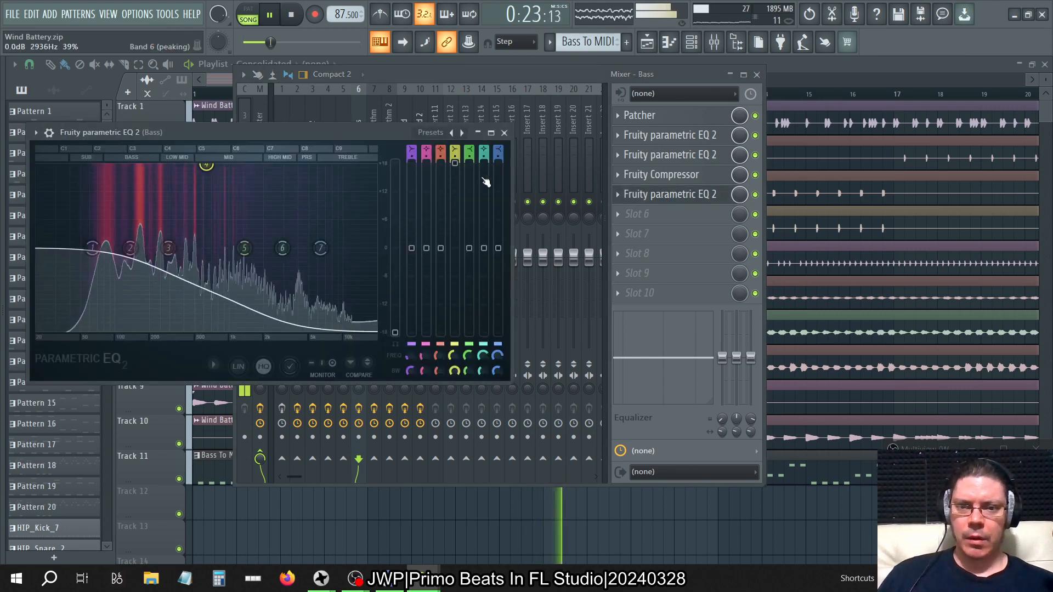
Make band 5 a high shelf with 100% bandwidth and copy band 4's 632 Hz frequency to it.
{"action": "right_click", "coordinate": [453, 356]}
{"action": "left_click", "coordinate": [485, 510]}
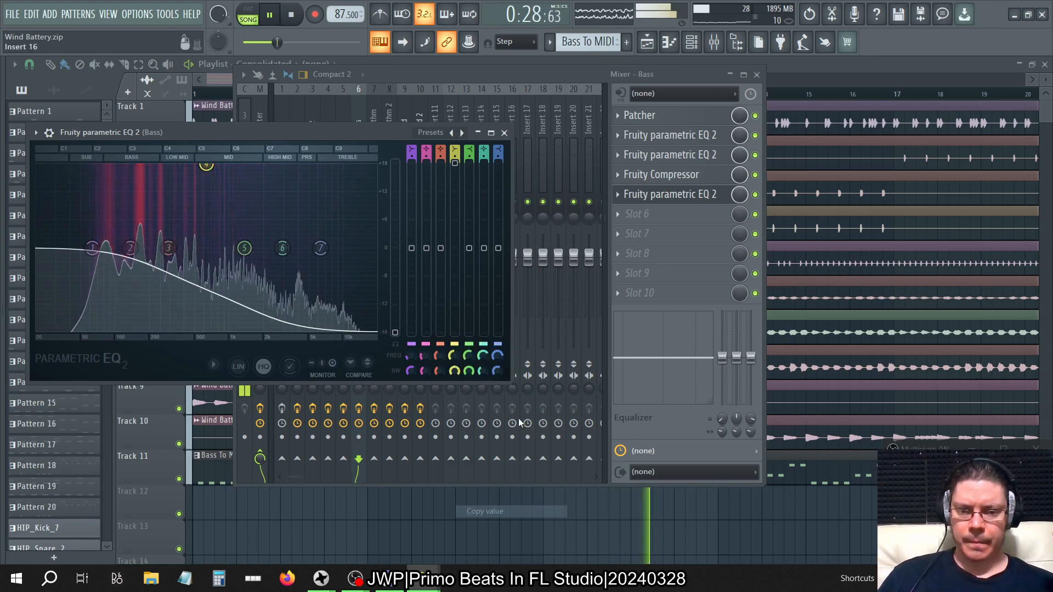
{"action": "right_click", "coordinate": [469, 354]}
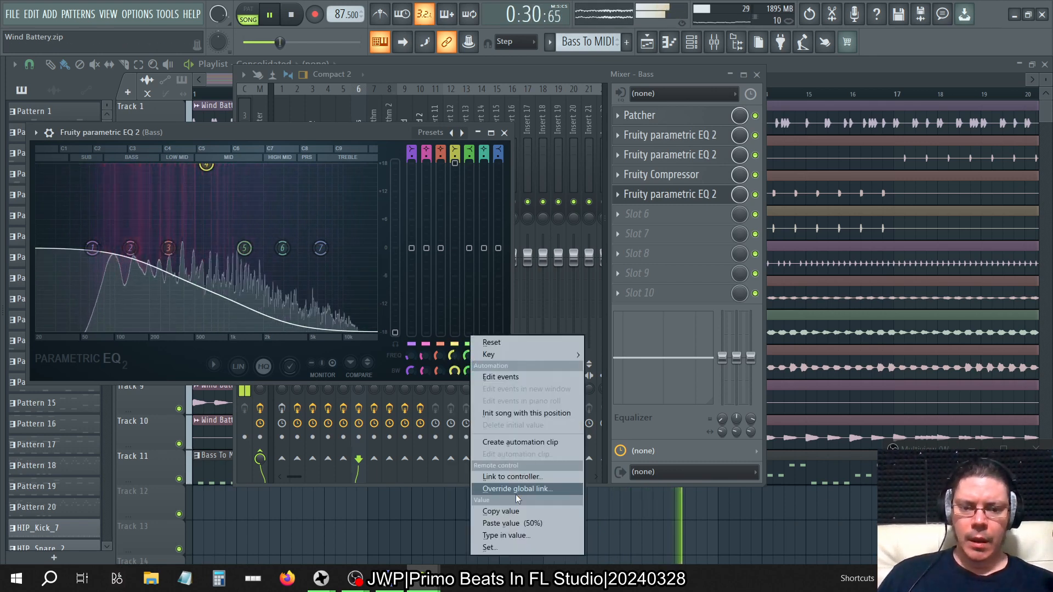
{"action": "left_click", "coordinate": [518, 523]}
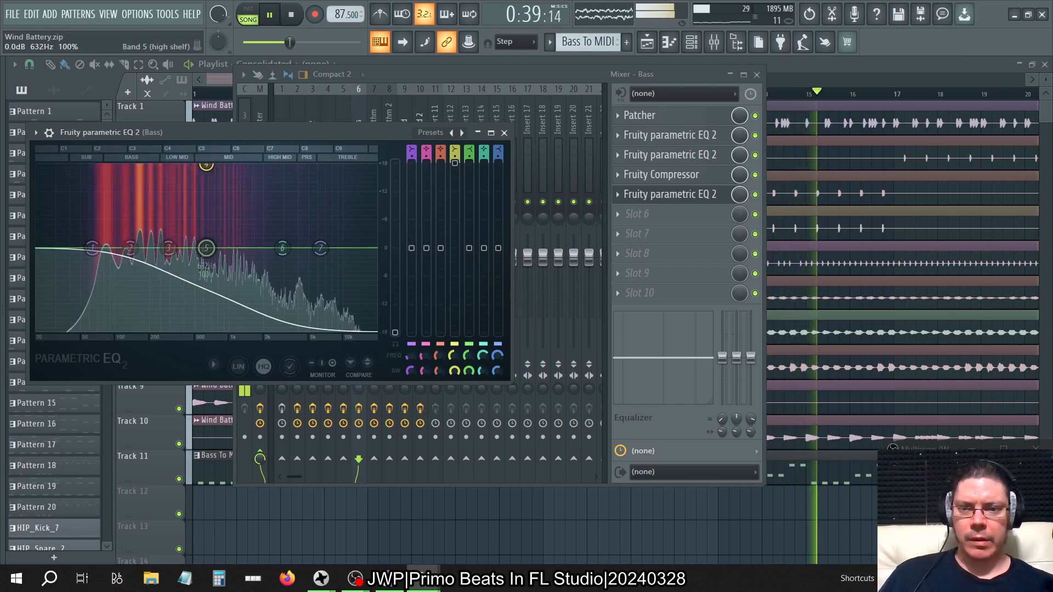
Try band 5's high shelf gain at 18.0 dB, 8.4 dB and -3.0 dB while the song plays.
{"action": "left_click_drag", "start_coordinate": [467, 249], "coordinate": [468, 163]}
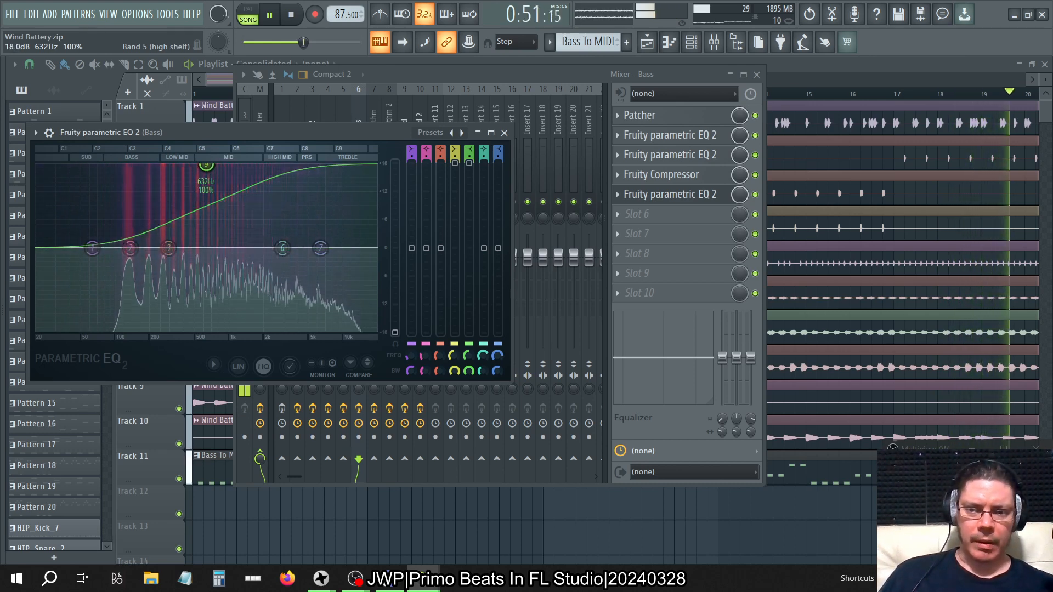
{"action": "left_click_drag", "start_coordinate": [469, 162], "coordinate": [469, 181]}
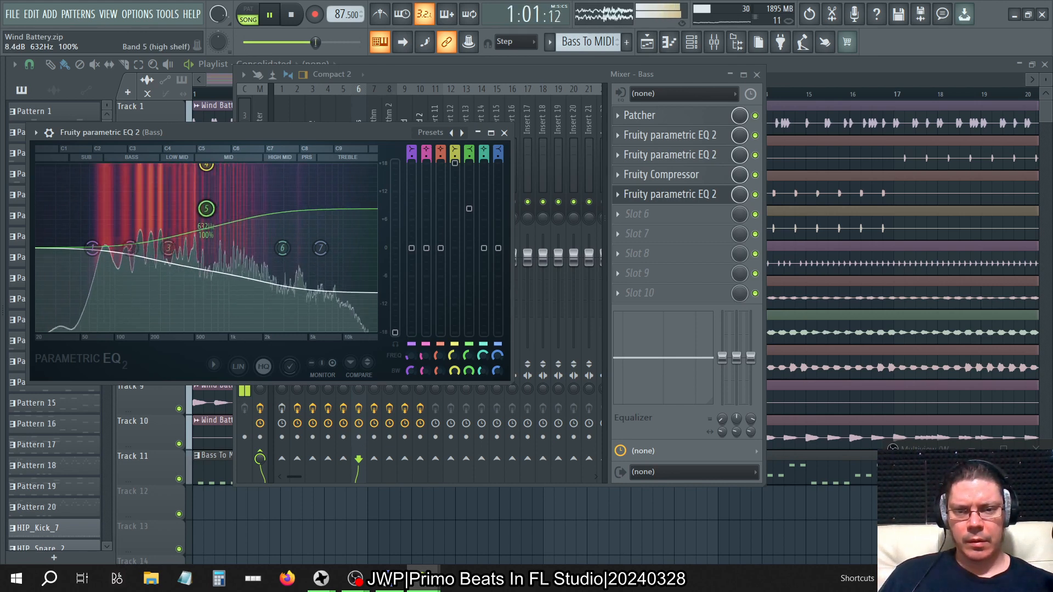
{"action": "left_click_drag", "start_coordinate": [206, 208], "coordinate": [206, 237]}
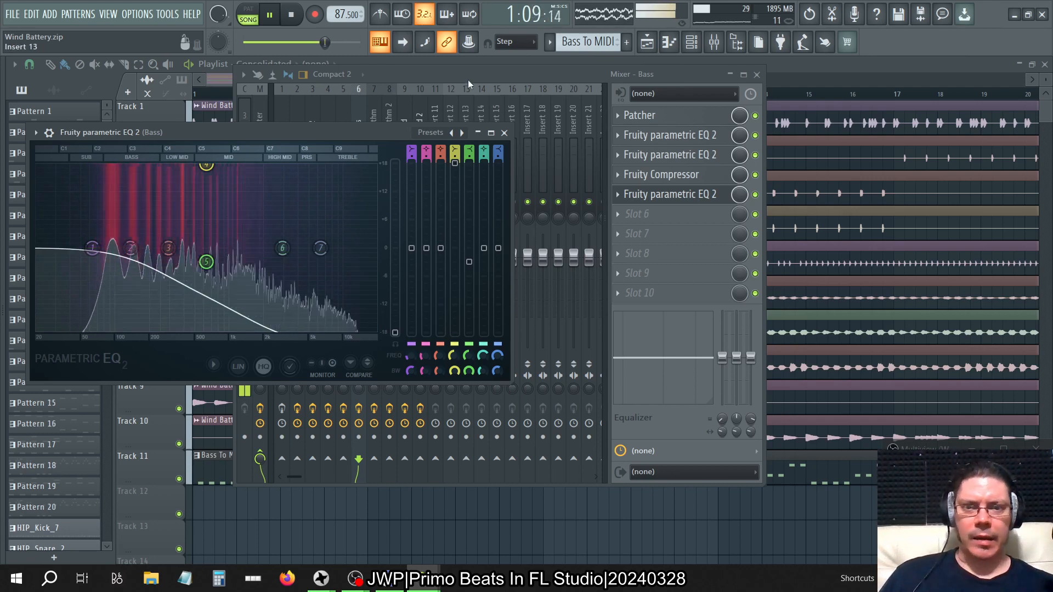
Check the track levels in the mixer, reopen the Bass's slot 5 equalizer and set band 5's gain to 0.0 dB.
{"action": "left_click", "coordinate": [449, 113]}
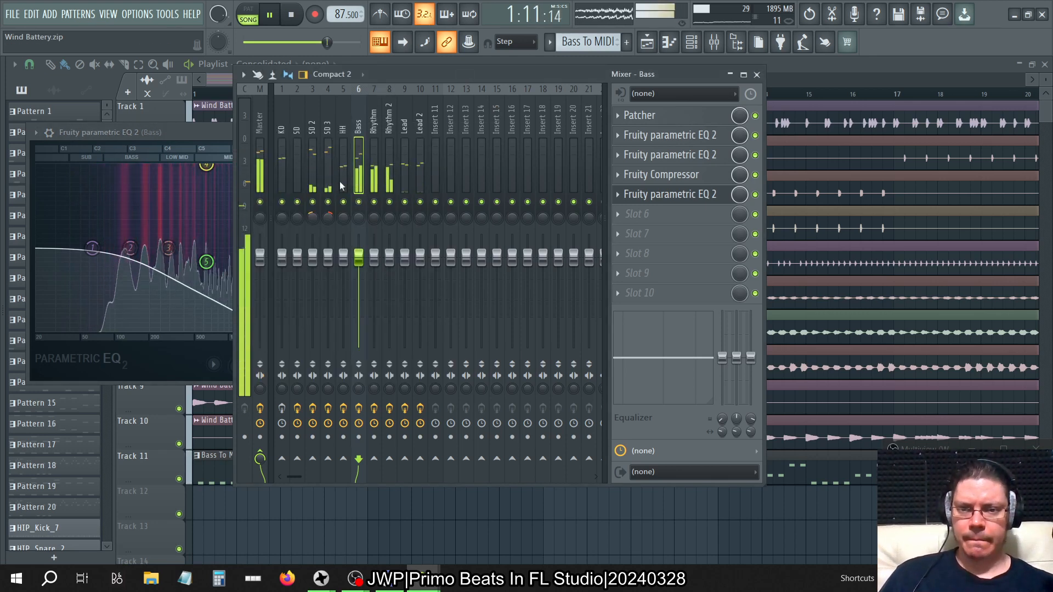
{"action": "left_click", "coordinate": [229, 150]}
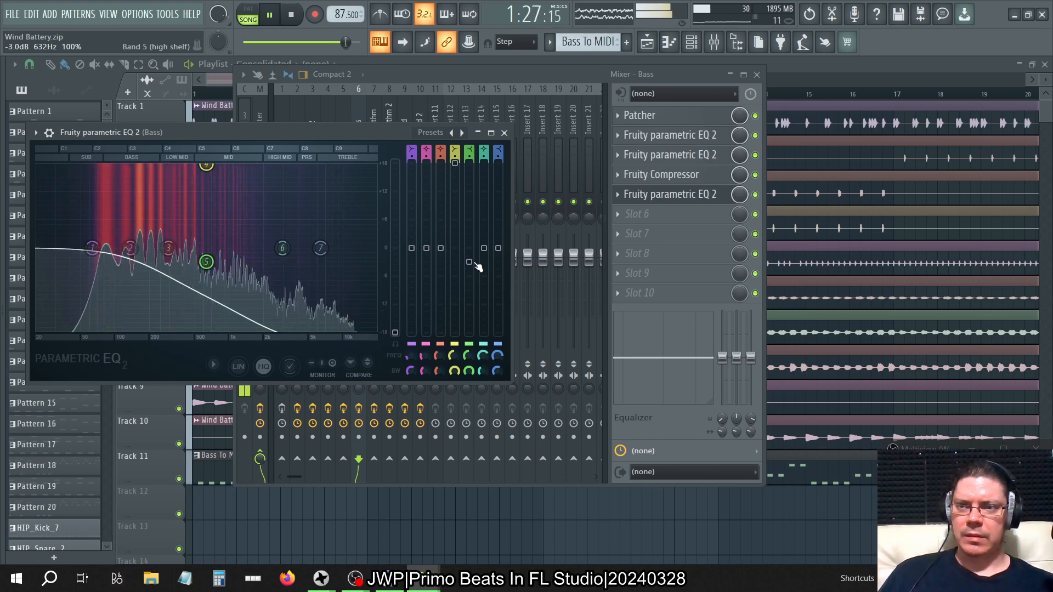
{"action": "left_click", "coordinate": [504, 132]}
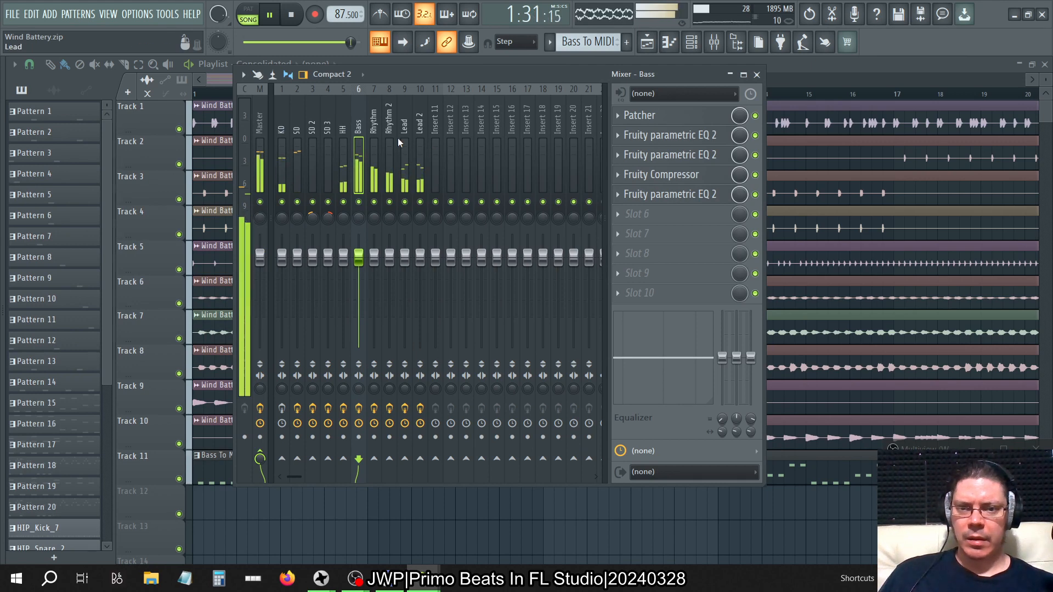
{"action": "left_click", "coordinate": [697, 198]}
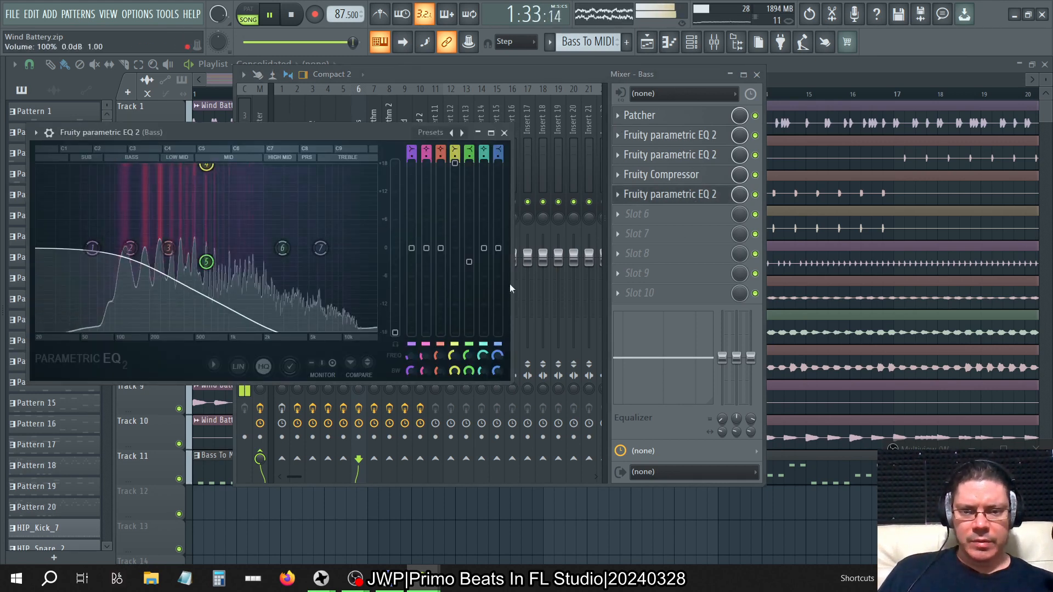
{"action": "left_click_drag", "start_coordinate": [467, 271], "coordinate": [467, 269]}
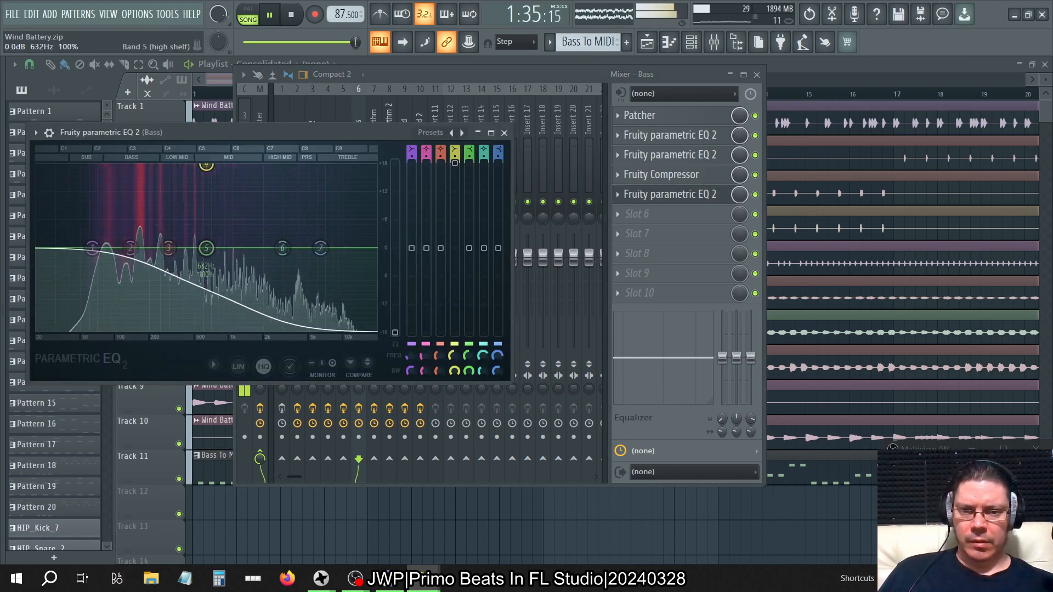
Lower band 4's low shelf gain to about 13 dB and raise the equalizer's main level to -12.1 dB.
{"action": "left_click_drag", "start_coordinate": [457, 165], "coordinate": [456, 171]}
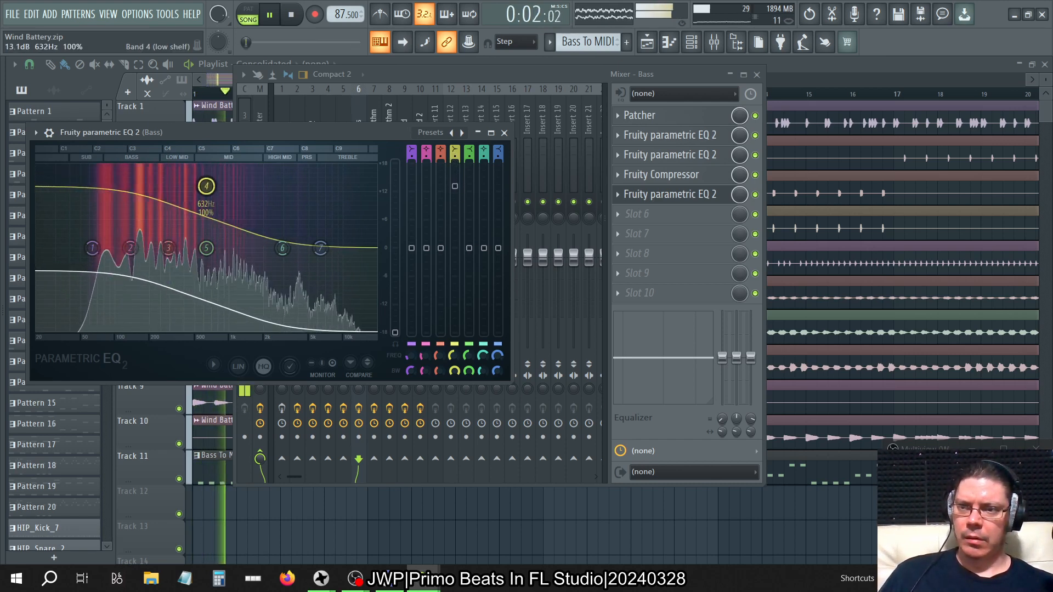
{"action": "left_click_drag", "start_coordinate": [455, 186], "coordinate": [458, 190]}
{"action": "left_click_drag", "start_coordinate": [396, 337], "coordinate": [395, 308]}
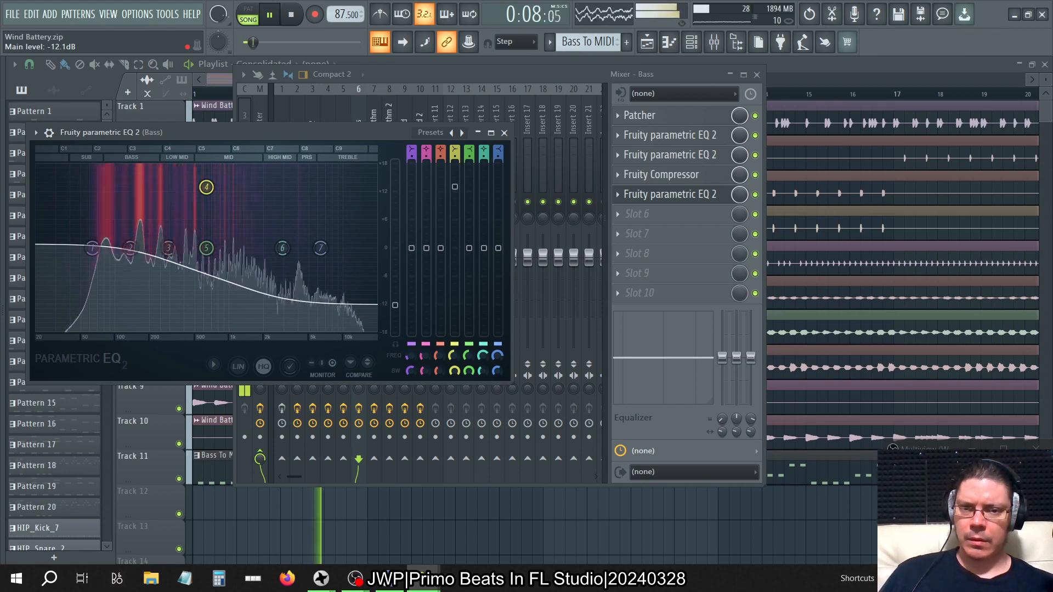
Lower the Bass equalizer's main level to -14.9 dB and solo the Bass track in the mixer.
{"action": "left_click_drag", "start_coordinate": [406, 309], "coordinate": [406, 319]}
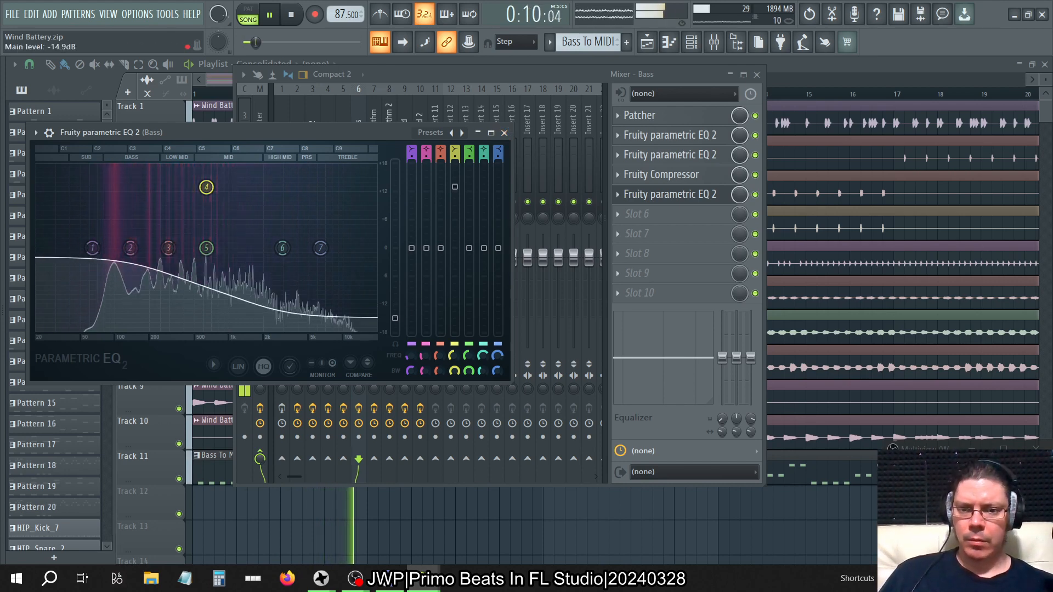
{"action": "left_click", "coordinate": [456, 74]}
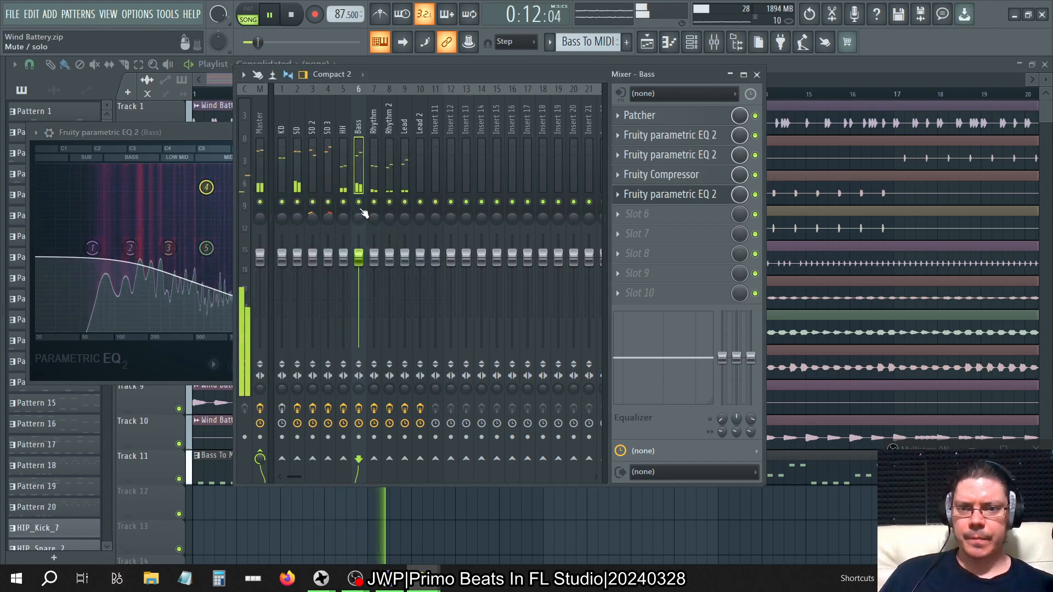
Open the Master track's SPAN Plus analyzer and hide the playlist.
{"action": "left_click", "coordinate": [257, 109]}
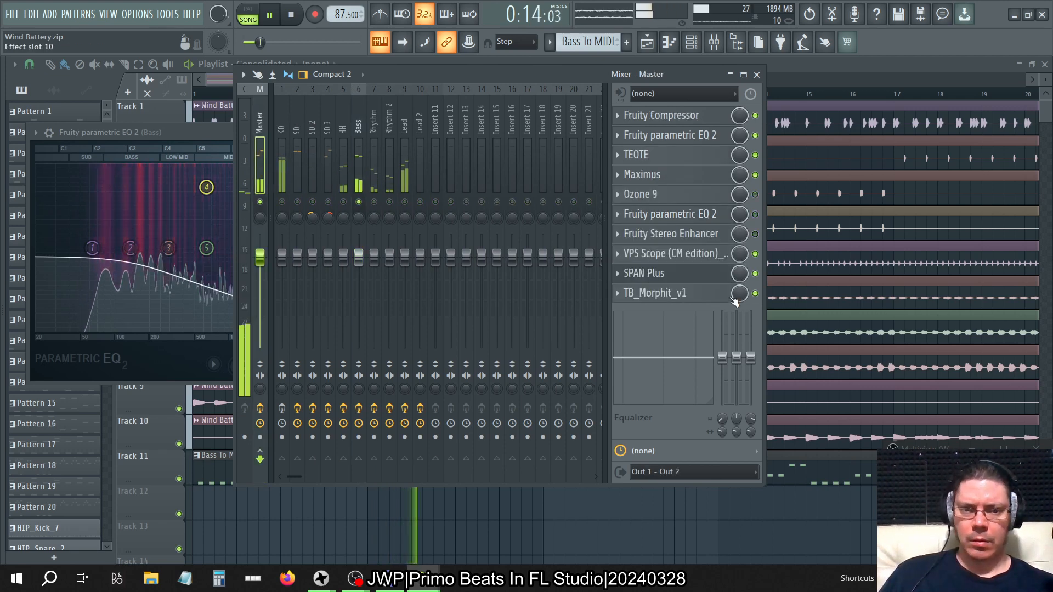
{"action": "left_click", "coordinate": [682, 280]}
{"action": "key", "text": "F5"}
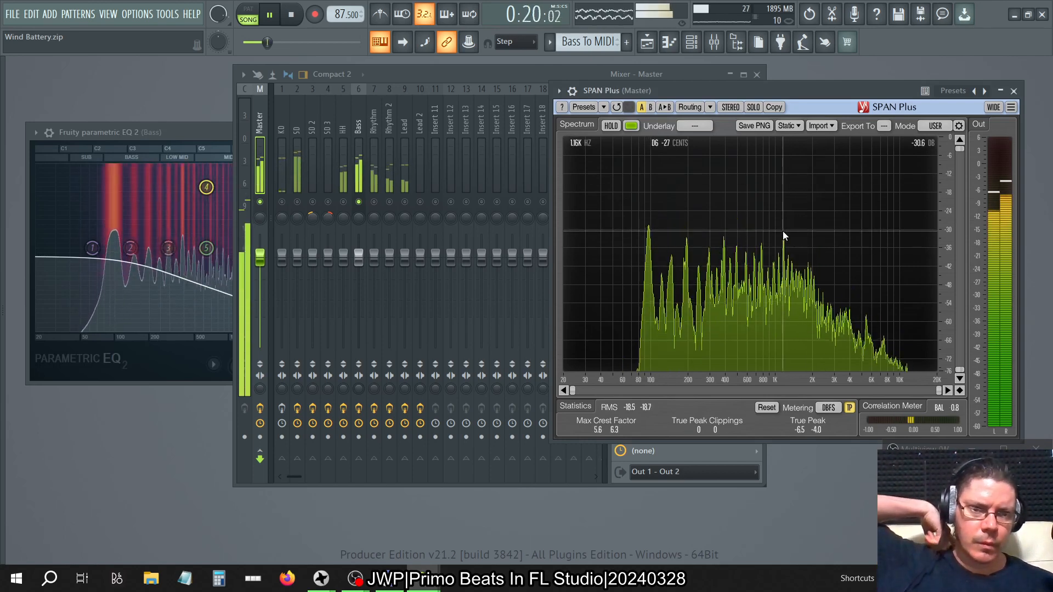
Adjust the Bass equalizer's main level to just above its -18 dB minimum while watching SPAN Plus, and close the equalizer.
{"action": "left_click", "coordinate": [206, 133]}
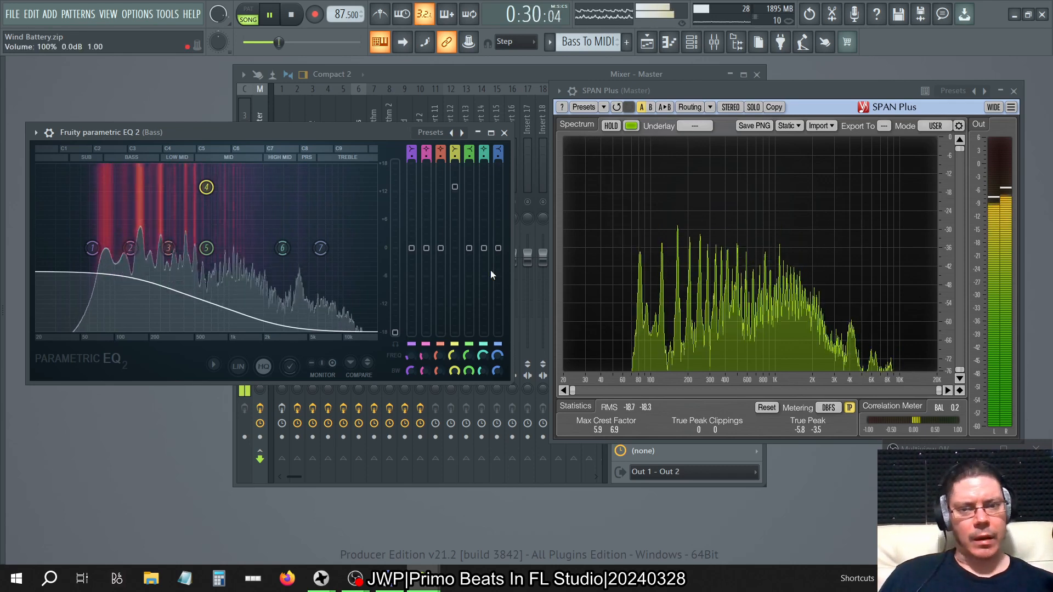
{"action": "left_click_drag", "start_coordinate": [395, 333], "coordinate": [394, 326]}
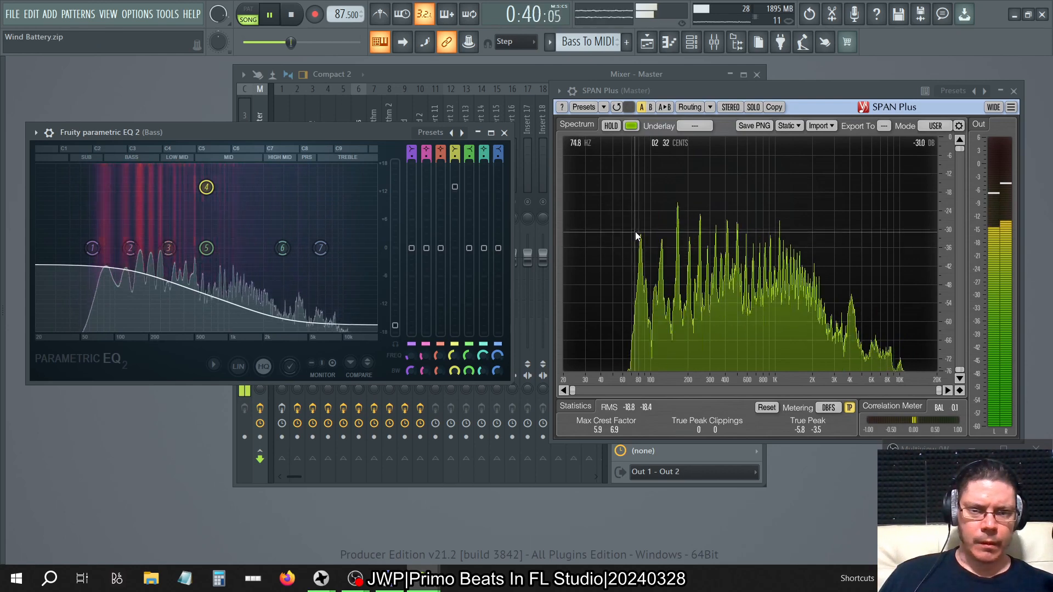
{"action": "left_click", "coordinate": [504, 132]}
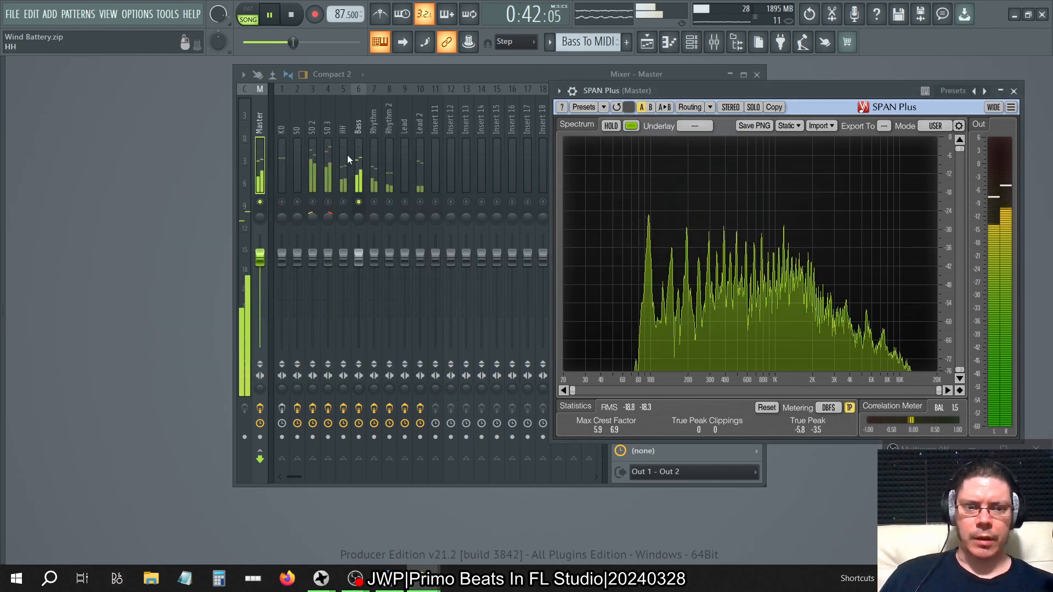
Compare the mixer track levels with the Master spectrum, then reopen the Bass's slot 5 equalizer beside SPAN Plus.
{"action": "left_click", "coordinate": [296, 117]}
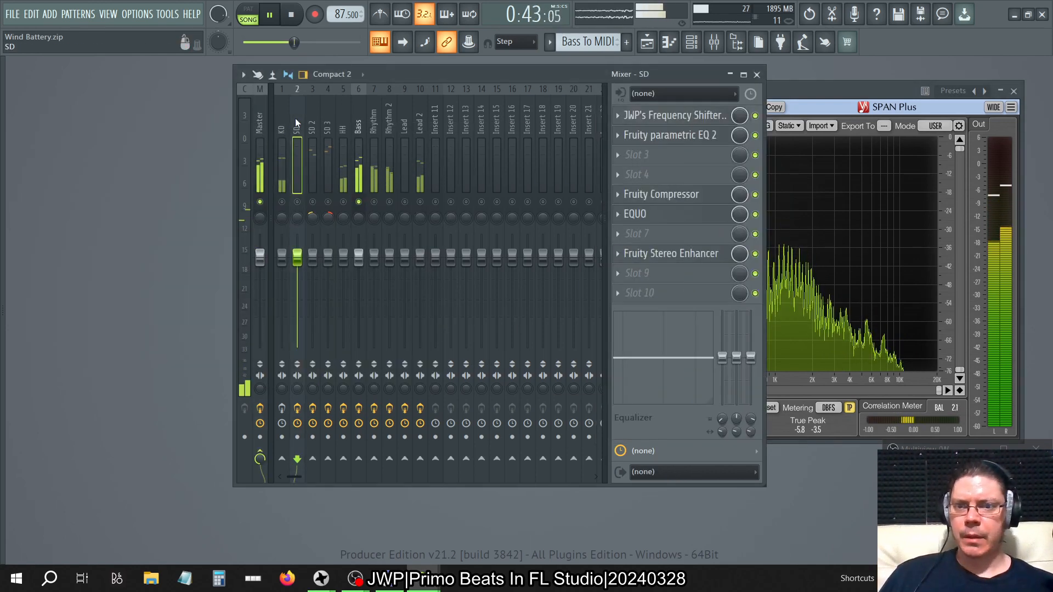
{"action": "left_click", "coordinate": [876, 86]}
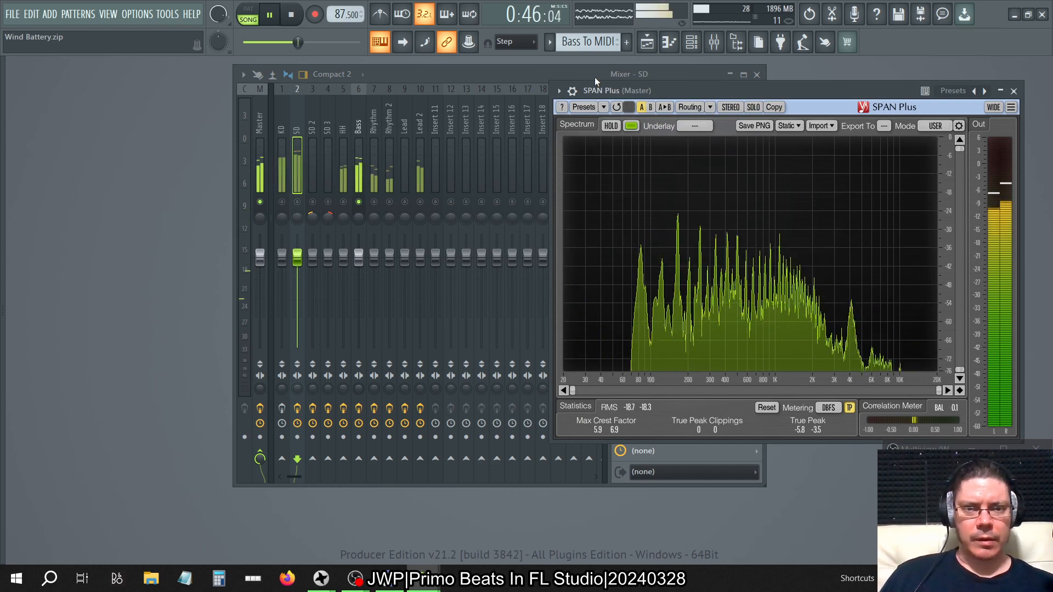
{"action": "left_click", "coordinate": [518, 73]}
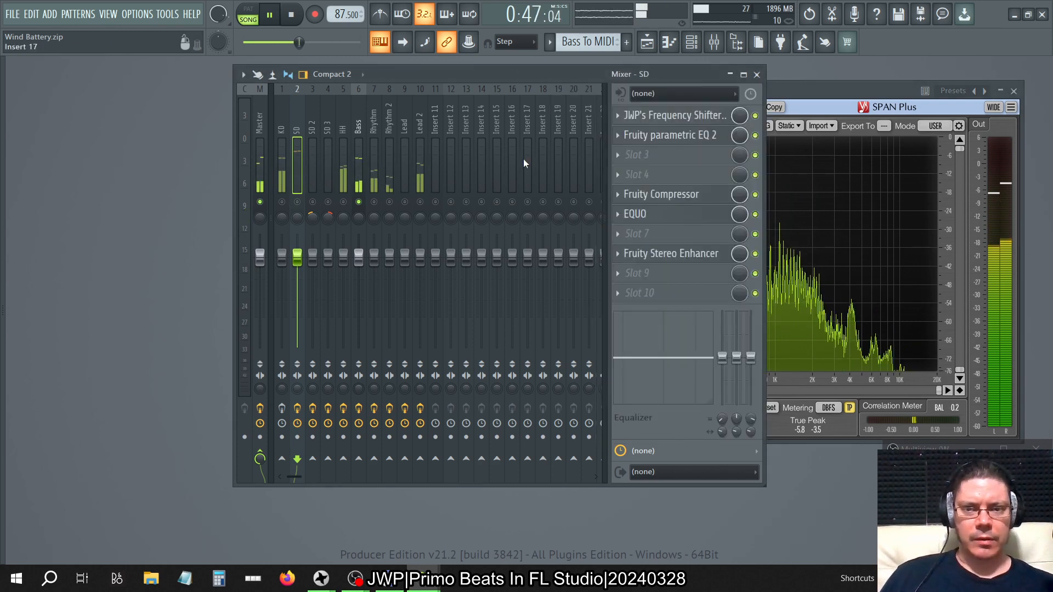
{"action": "left_click", "coordinate": [354, 117]}
{"action": "left_click", "coordinate": [669, 194]}
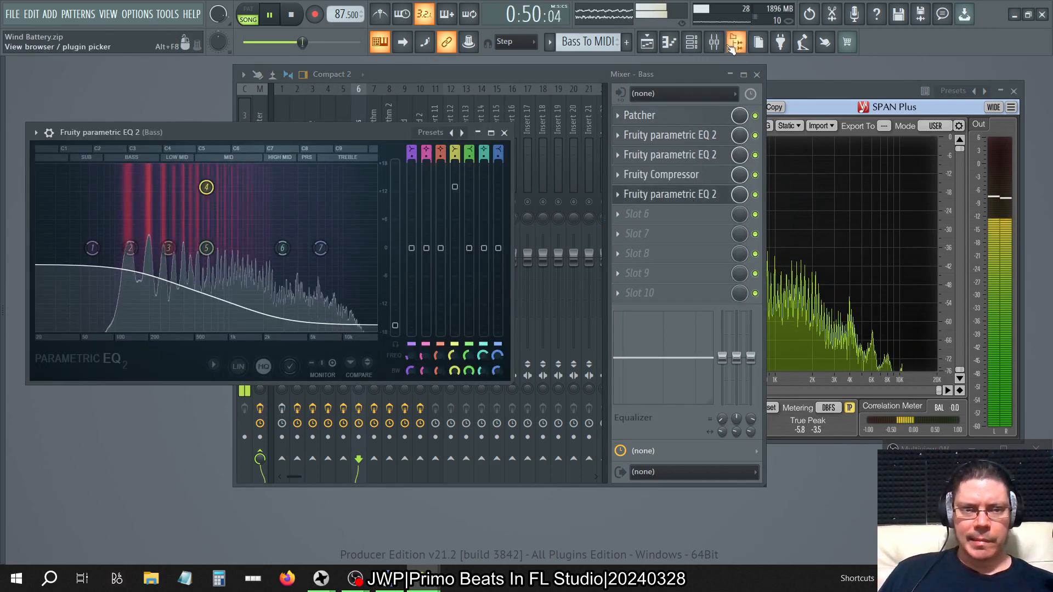
{"action": "left_click", "coordinate": [817, 89]}
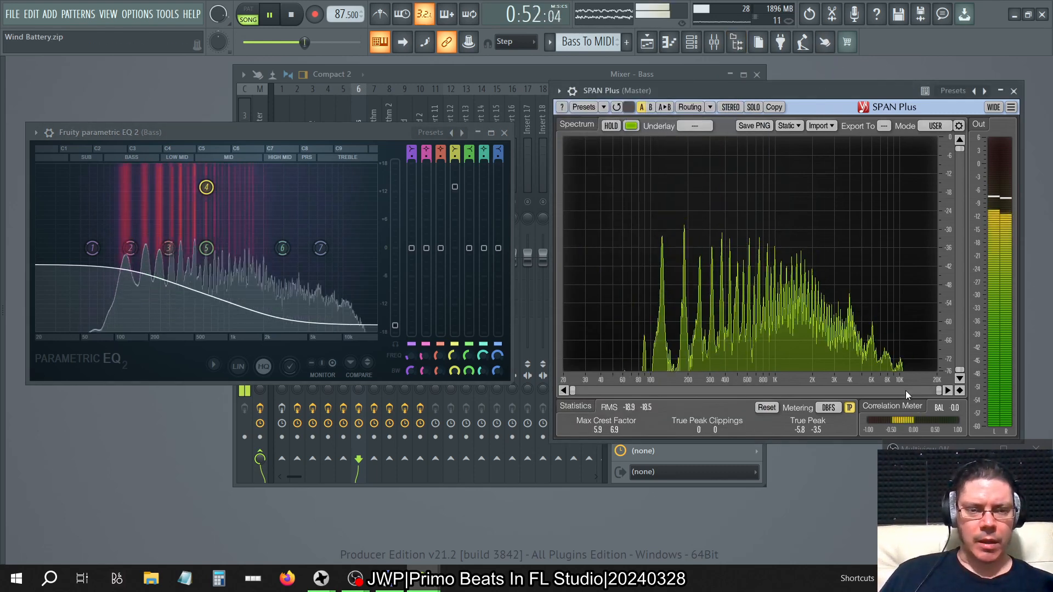
Restart the song, try band 5's high shelf gain at -6.2 dB, -12.3 dB and -18.0 dB, and reset the gain.
{"action": "key", "text": "space"}
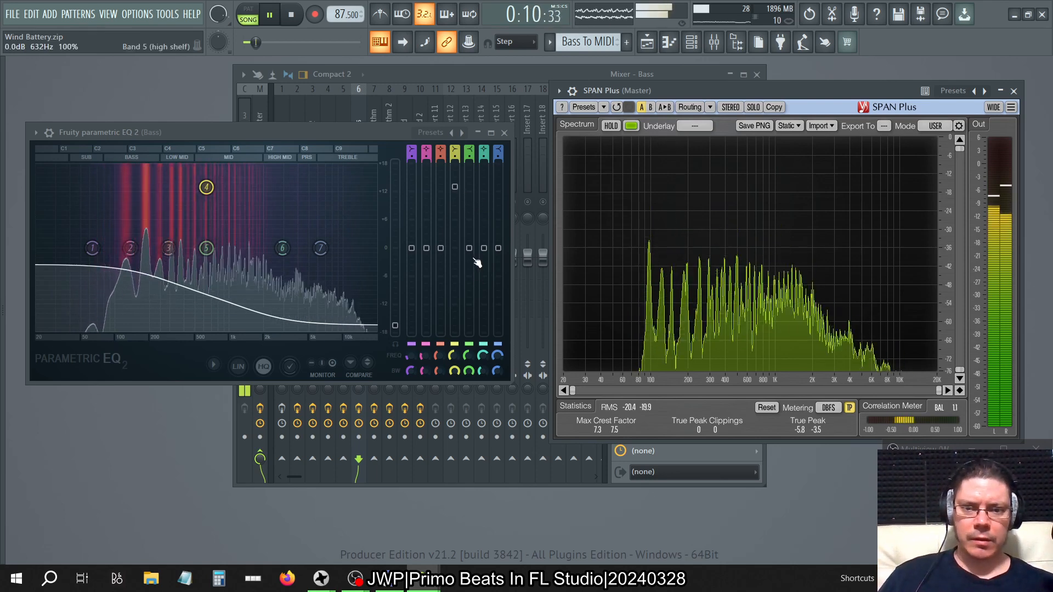
{"action": "left_click_drag", "start_coordinate": [474, 260], "coordinate": [475, 289]}
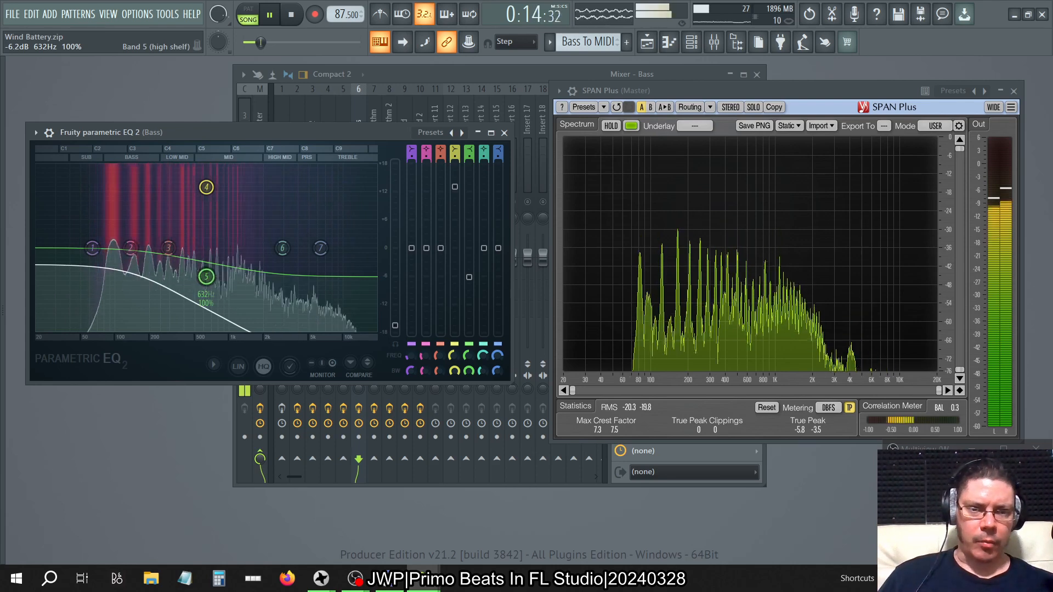
{"action": "right_click", "coordinate": [469, 277]}
{"action": "left_click", "coordinate": [483, 279]}
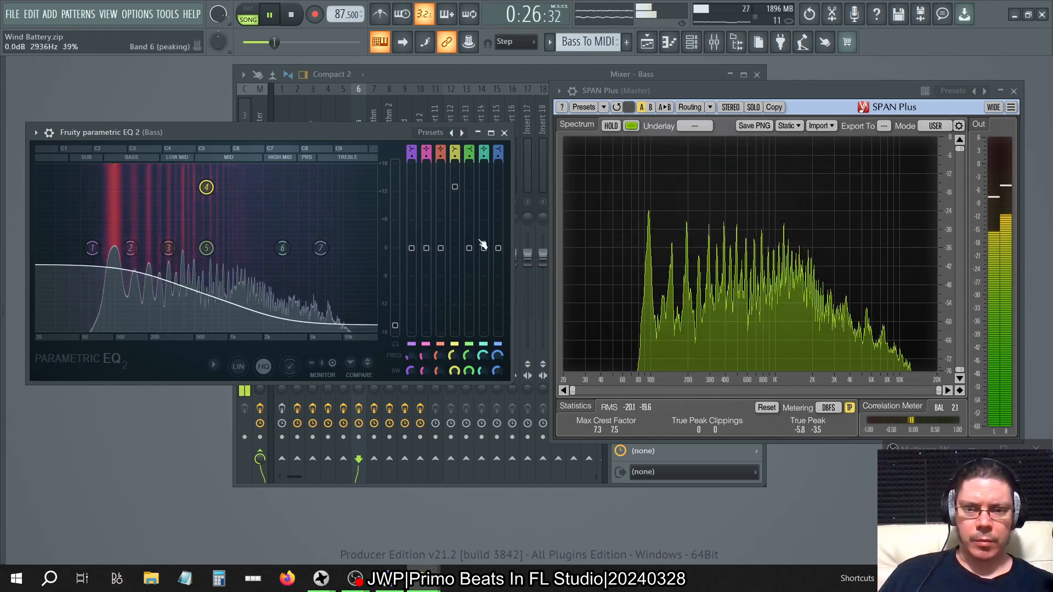
{"action": "left_click_drag", "start_coordinate": [468, 248], "coordinate": [469, 306]}
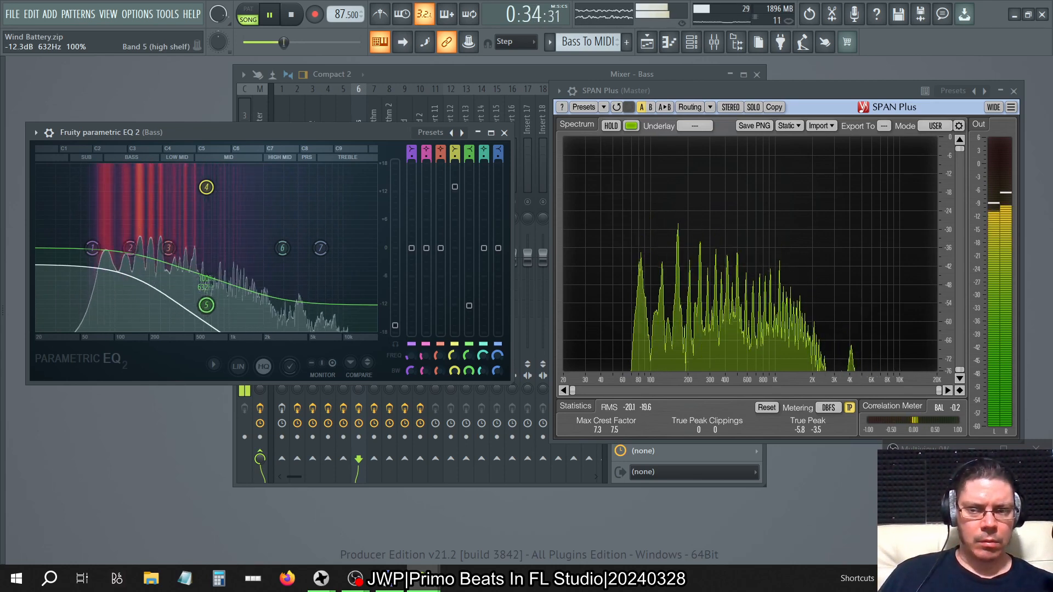
{"action": "left_click_drag", "start_coordinate": [206, 305], "coordinate": [206, 329]}
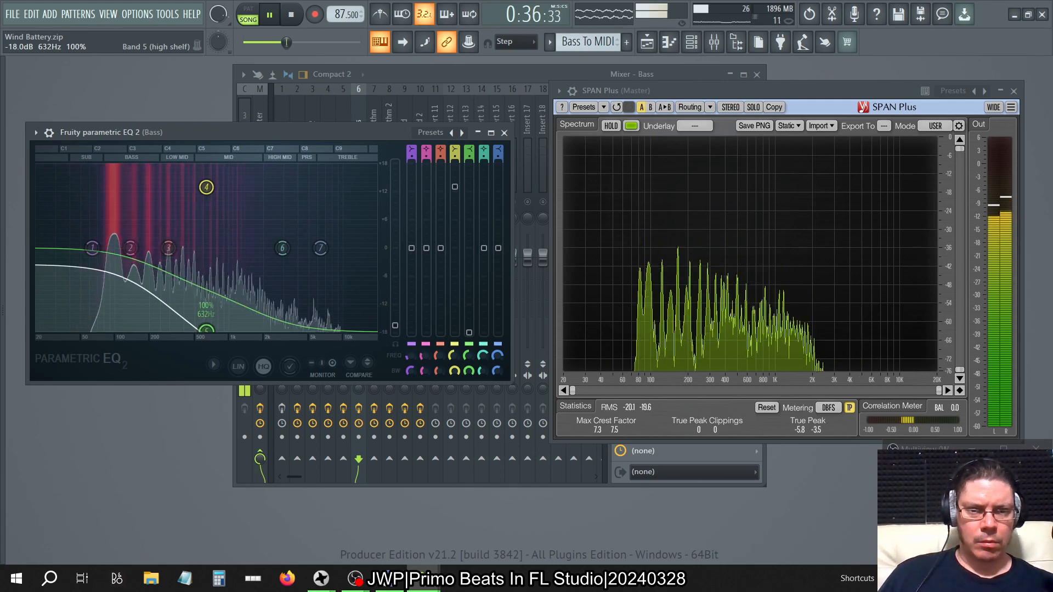
{"action": "right_click", "coordinate": [470, 334]}
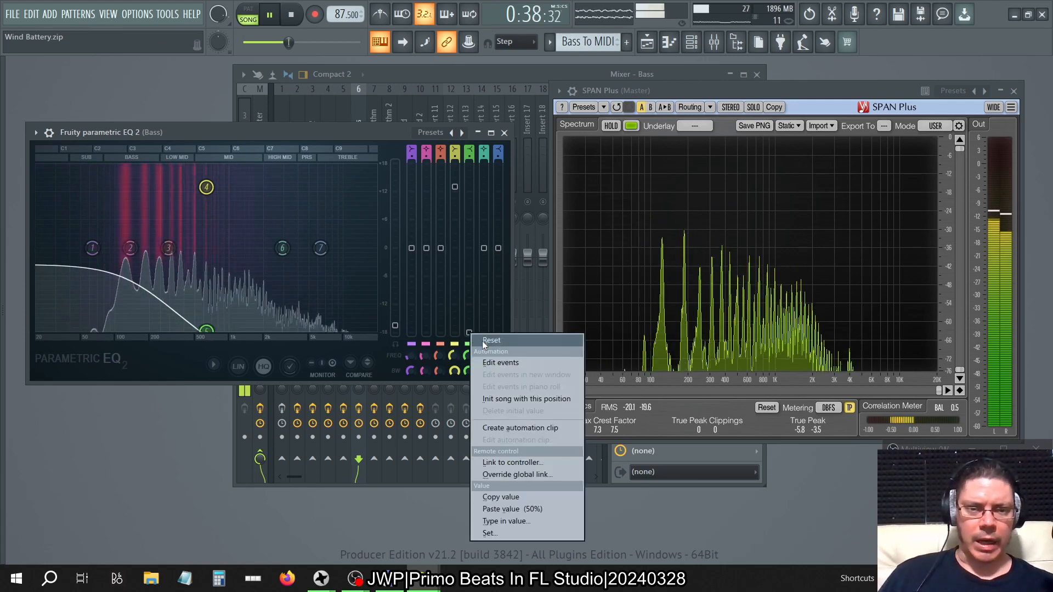
{"action": "left_click", "coordinate": [482, 341]}
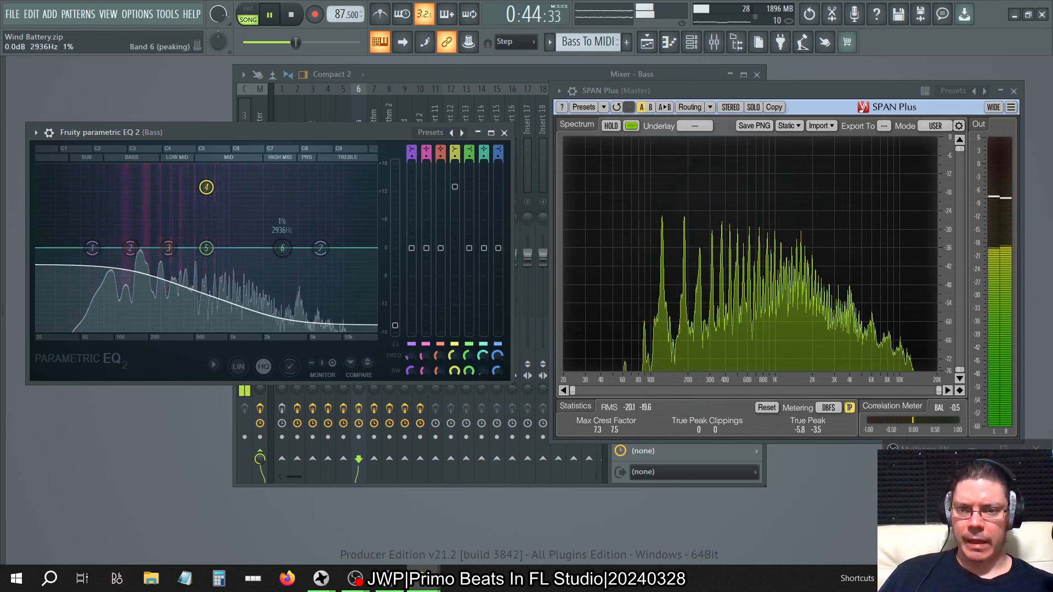
Reset band 6's bandwidth, try band 5's high shelf at -18.0 dB with 41% bandwidth, and return its gain to 0.0 dB.
{"action": "right_click", "coordinate": [483, 371]}
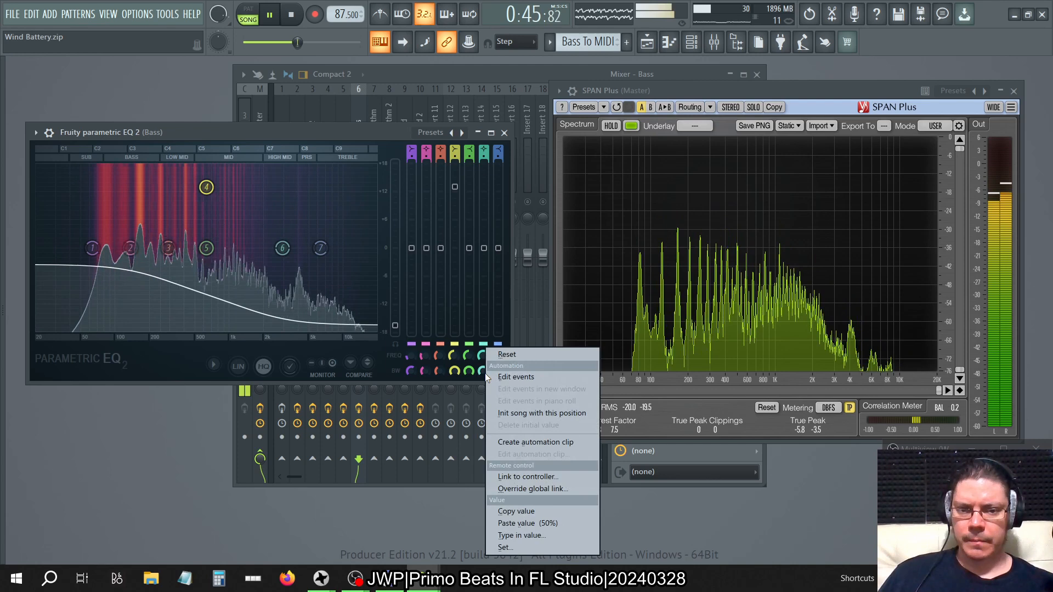
{"action": "left_click", "coordinate": [513, 355]}
{"action": "left_click_drag", "start_coordinate": [470, 249], "coordinate": [469, 332]}
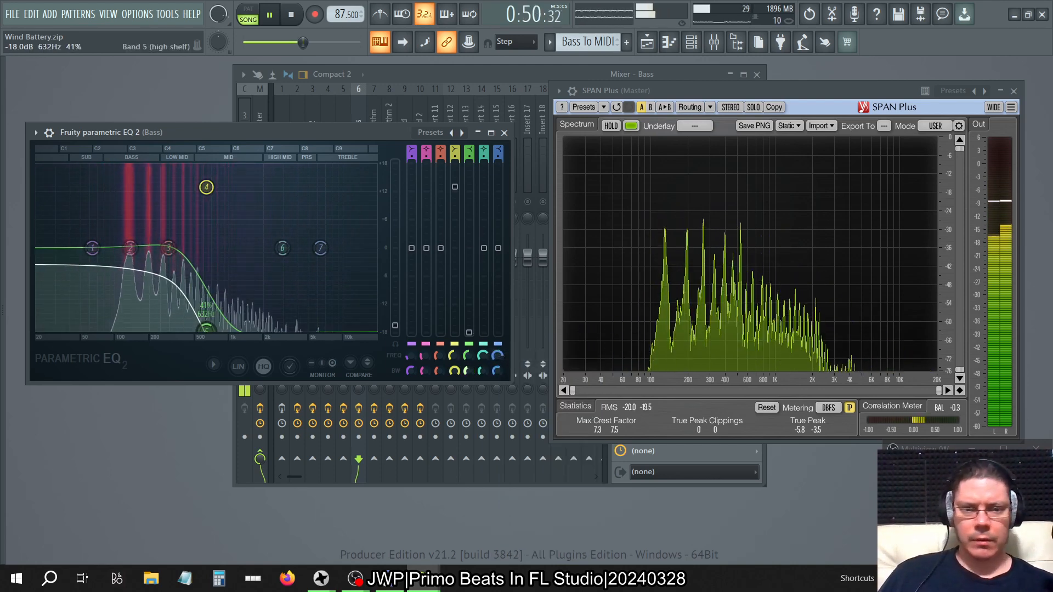
{"action": "right_click", "coordinate": [469, 371]}
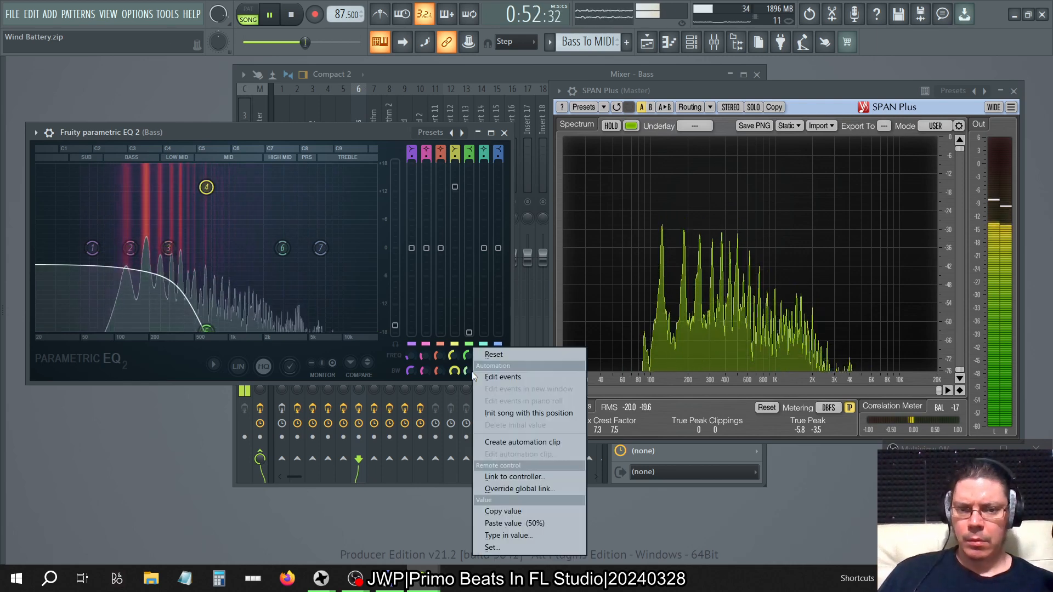
{"action": "left_click", "coordinate": [489, 356]}
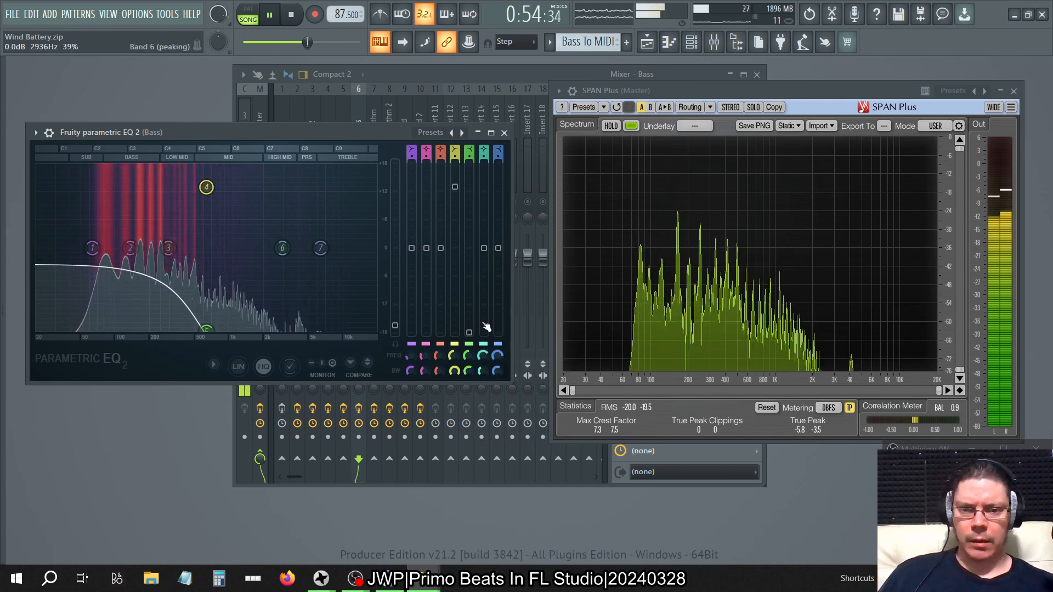
{"action": "left_click_drag", "start_coordinate": [470, 334], "coordinate": [470, 247]}
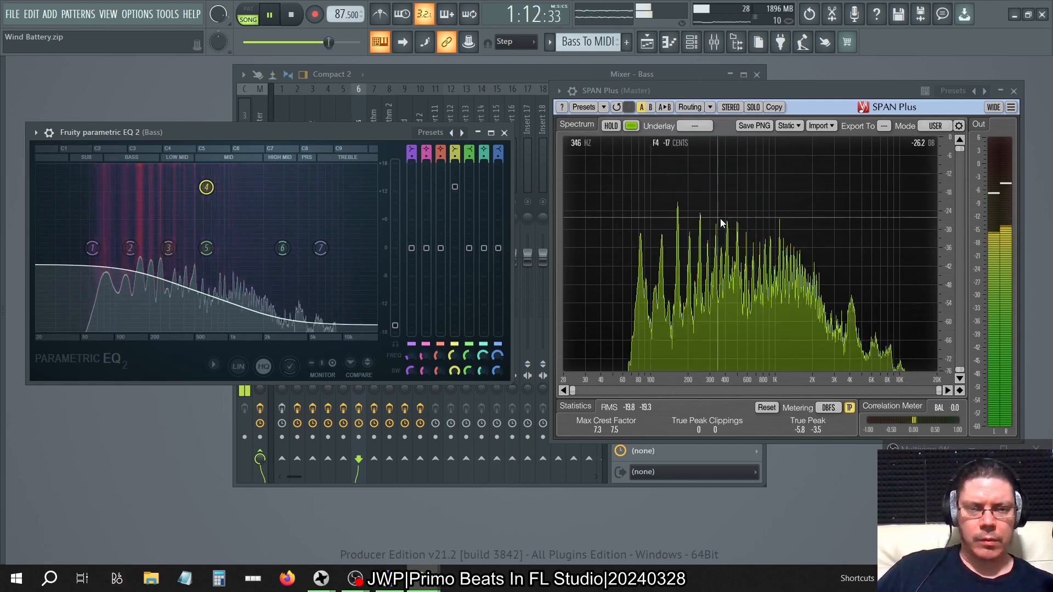
Check the playlist arrangement during playback and hide it again.
{"action": "left_click", "coordinate": [647, 43]}
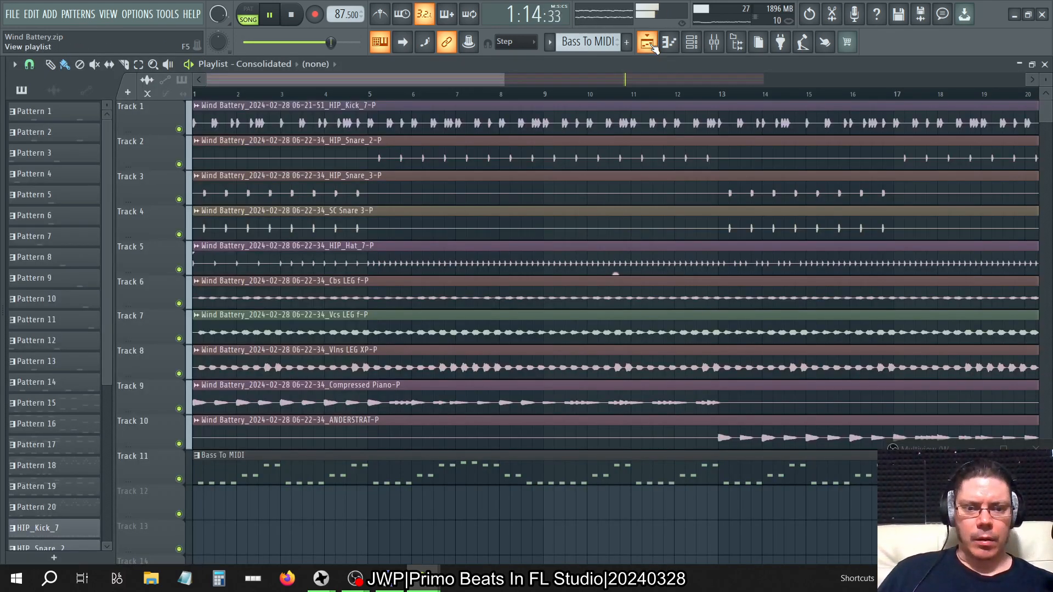
{"action": "left_click", "coordinate": [652, 47]}
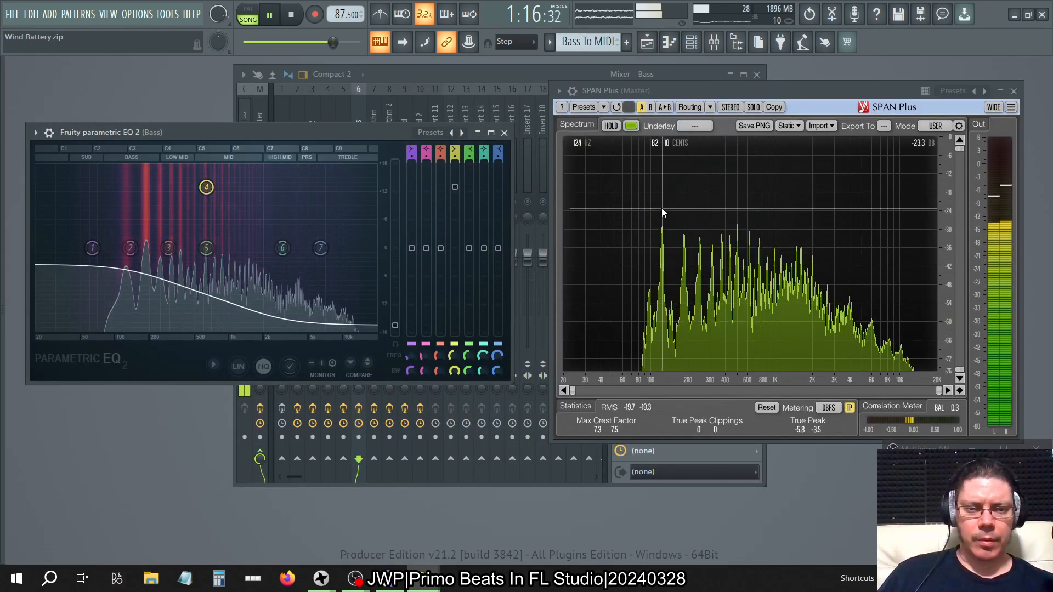
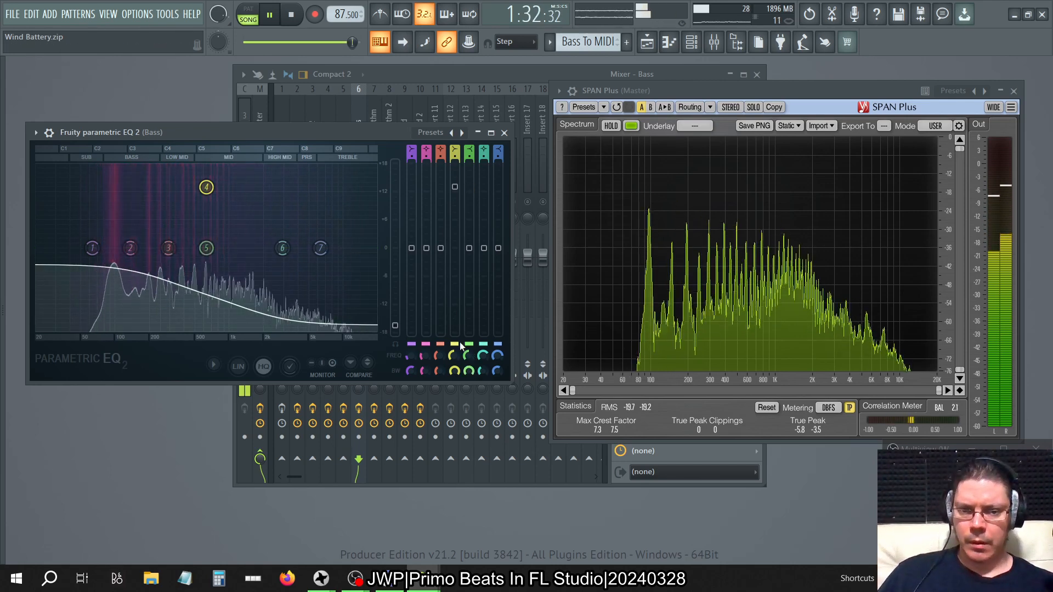
Reset band 5's bandwidth, try its high shelf at a lower frequency with reduced gain, and reset the gain.
{"action": "right_click", "coordinate": [473, 379]}
{"action": "left_click", "coordinate": [490, 358]}
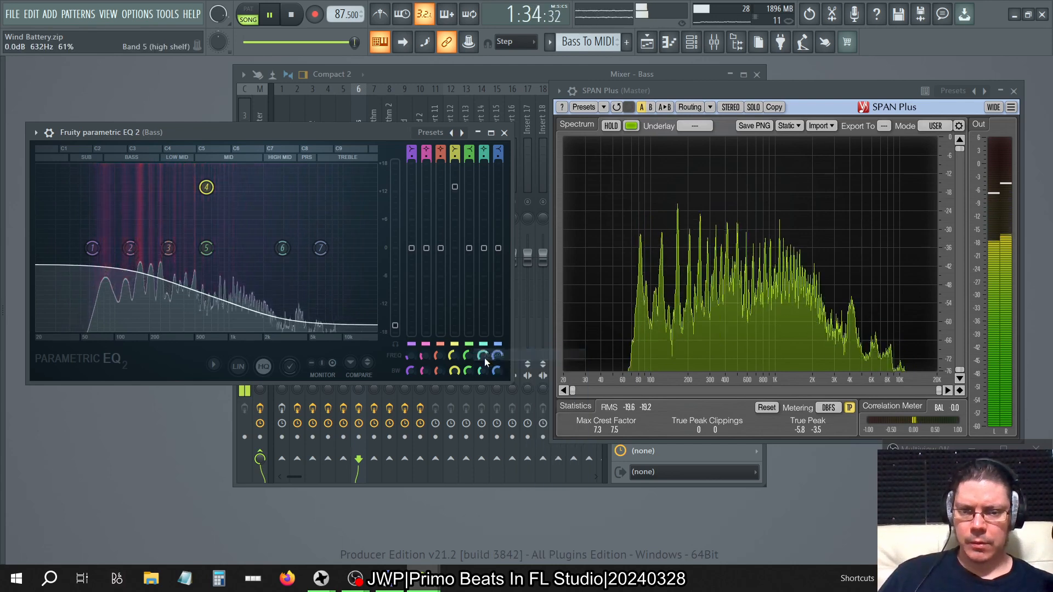
{"action": "left_click_drag", "start_coordinate": [469, 356], "coordinate": [469, 381]}
{"action": "left_click_drag", "start_coordinate": [469, 248], "coordinate": [469, 270]}
{"action": "right_click", "coordinate": [469, 271]}
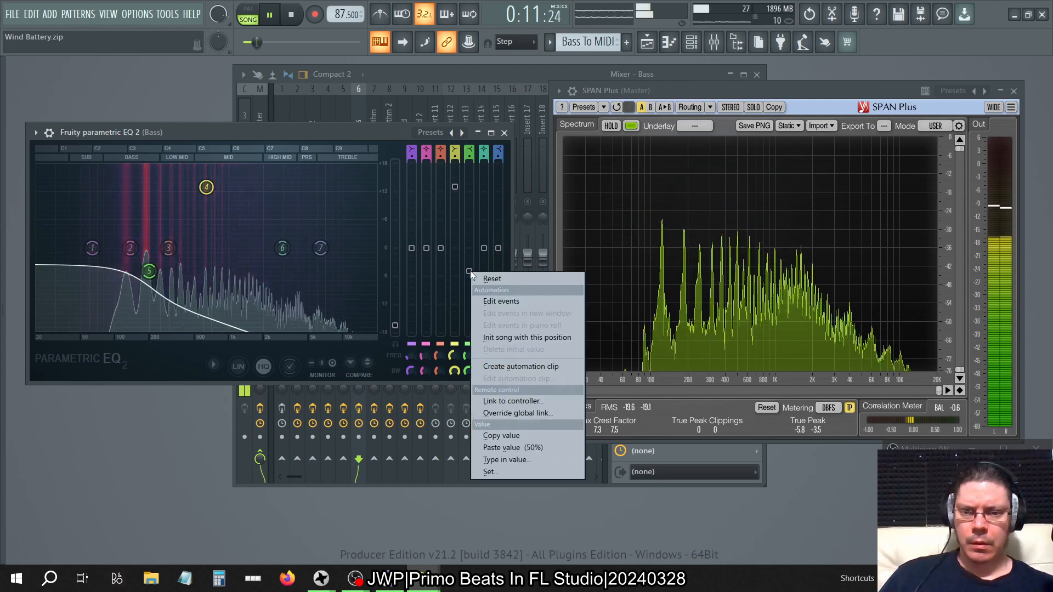
{"action": "left_click", "coordinate": [484, 278]}
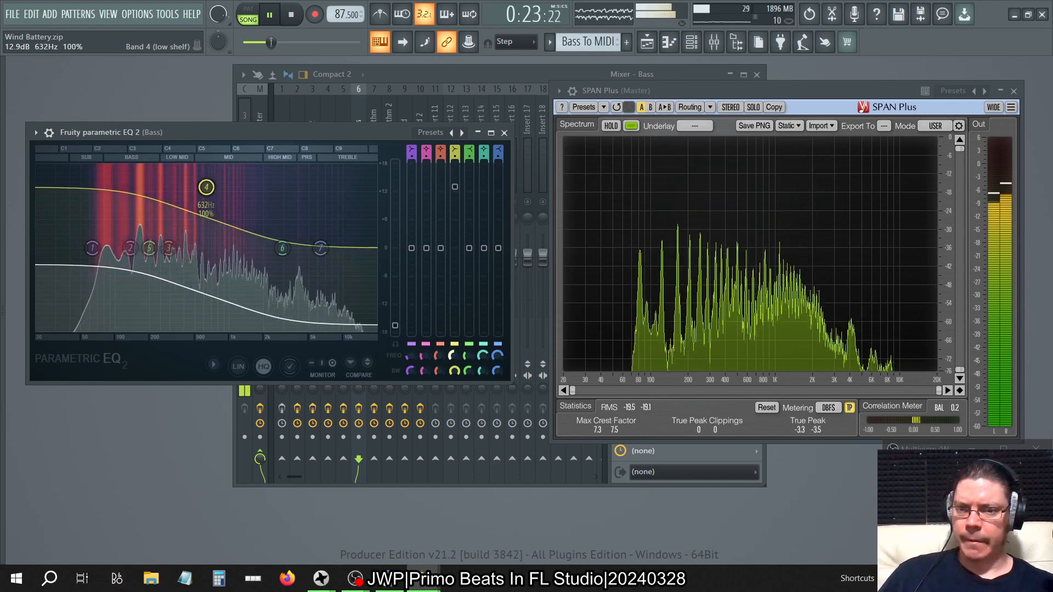
Set band 5's high shelf to 150 Hz with Steep 8 order, try its gain at -3.8 dB, and reset the gain.
{"action": "left_click_drag", "start_coordinate": [467, 358], "coordinate": [467, 364]}
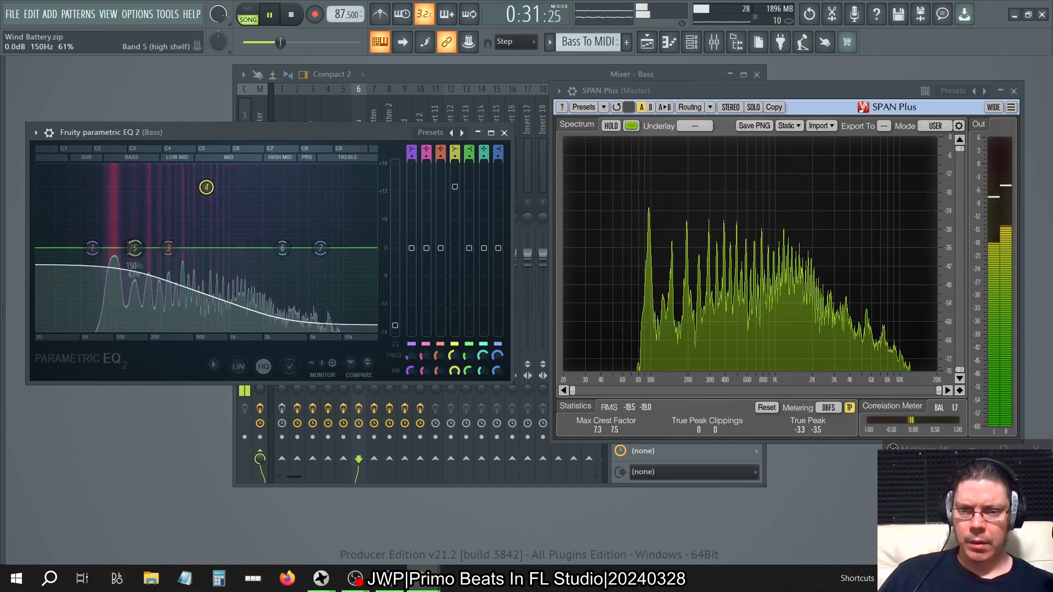
{"action": "left_click_drag", "start_coordinate": [469, 248], "coordinate": [468, 258]}
{"action": "left_click_drag", "start_coordinate": [470, 158], "coordinate": [470, 148]}
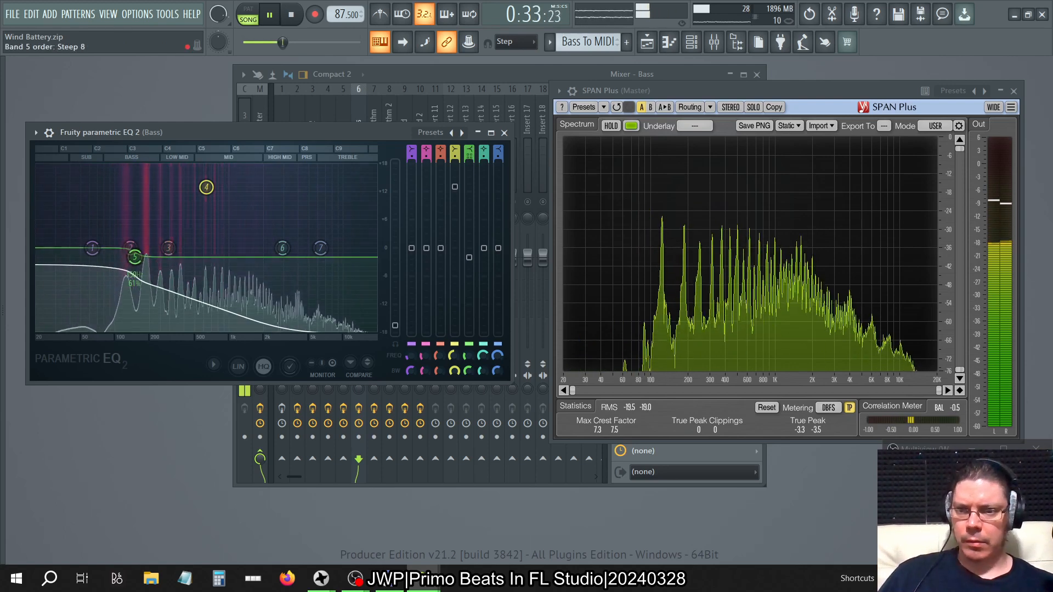
{"action": "left_click_drag", "start_coordinate": [469, 257], "coordinate": [469, 266]}
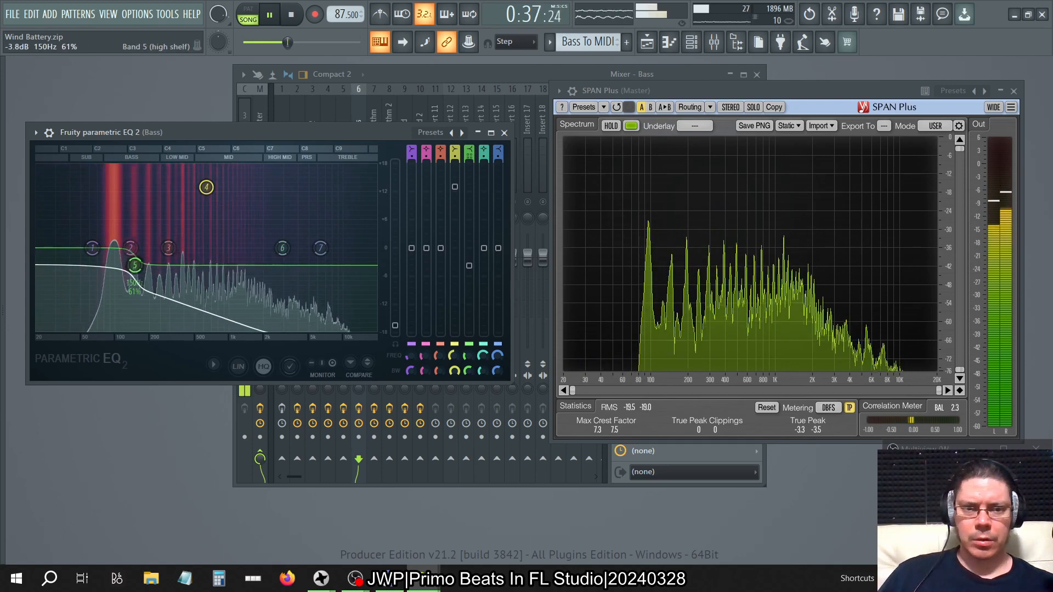
{"action": "right_click", "coordinate": [470, 267]}
{"action": "left_click", "coordinate": [482, 273]}
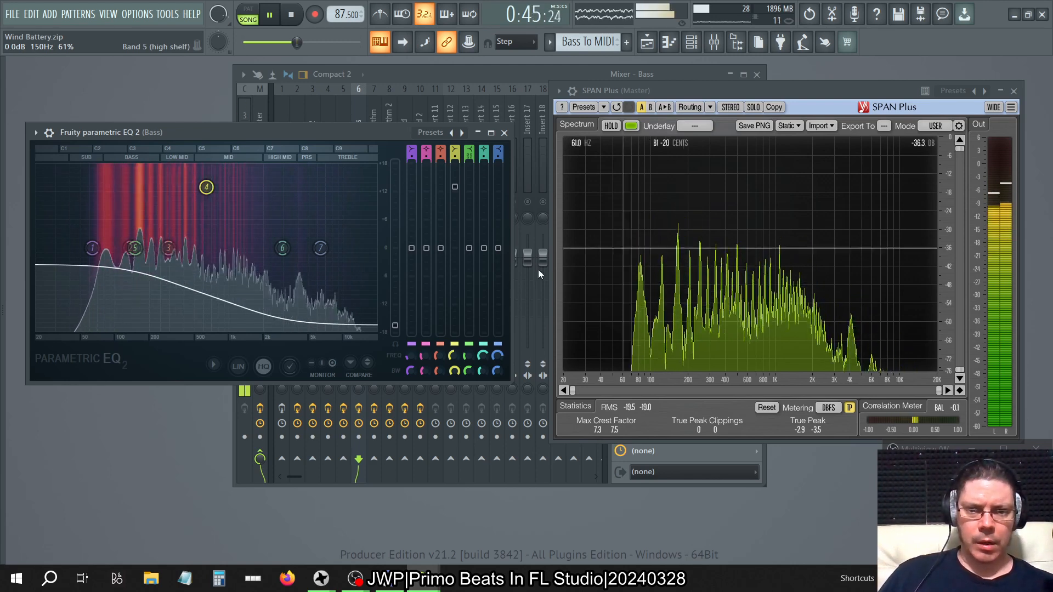
Lower band 5's high shelf gain in two stages while watching the spectrum, and close the equalizer and SPAN Plus.
{"action": "left_click_drag", "start_coordinate": [472, 252], "coordinate": [473, 281]}
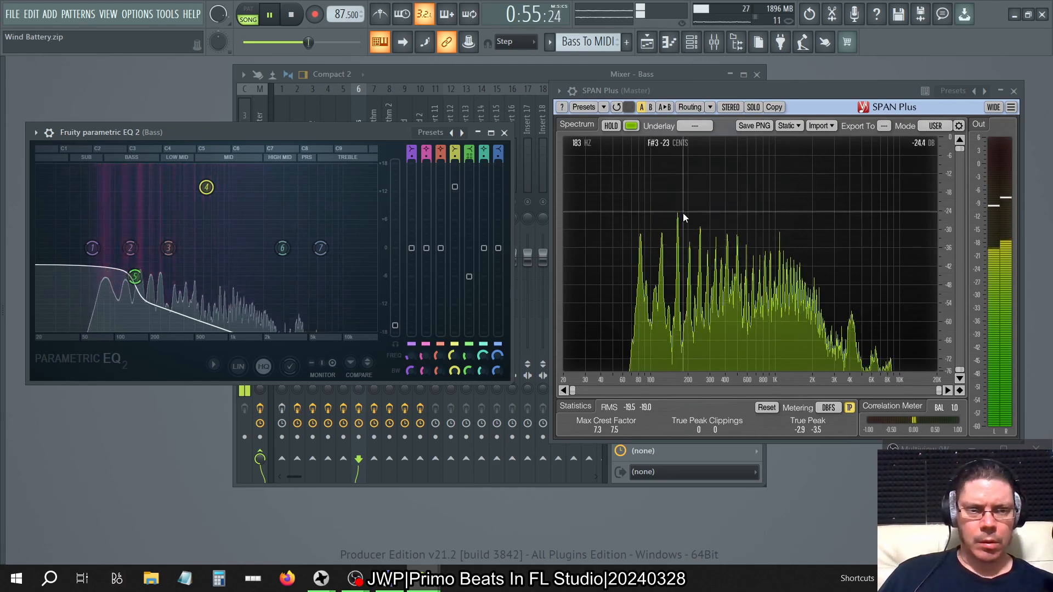
{"action": "left_click_drag", "start_coordinate": [135, 277], "coordinate": [135, 305]}
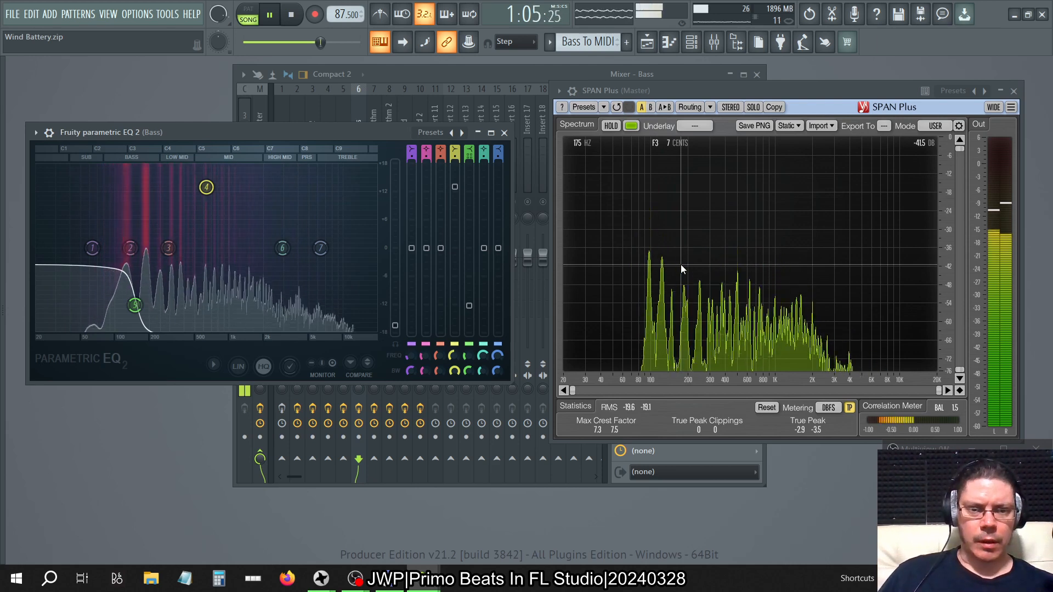
{"action": "left_click", "coordinate": [505, 133]}
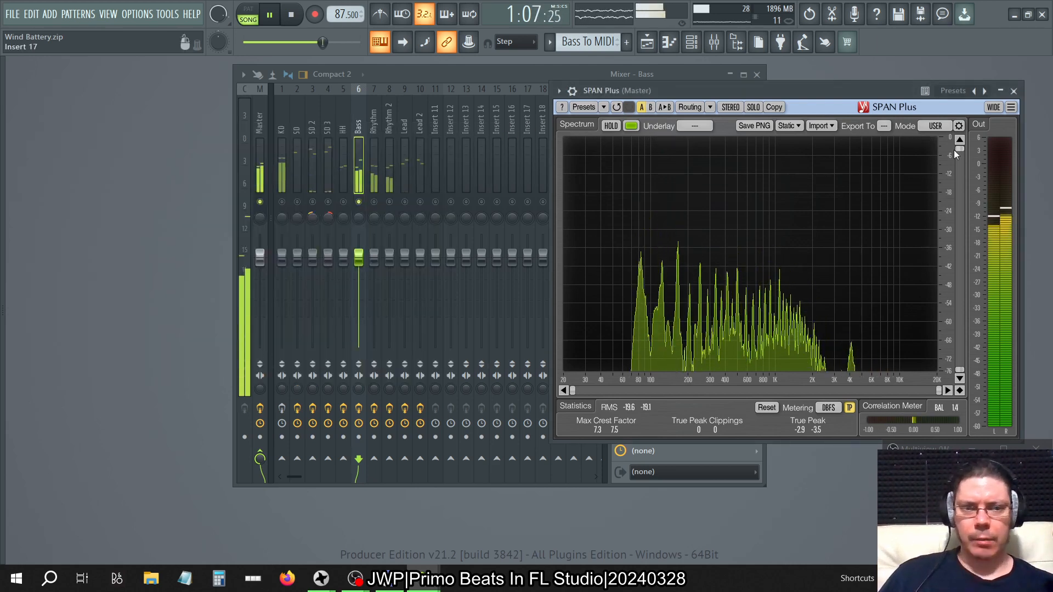
{"action": "left_click", "coordinate": [1013, 91]}
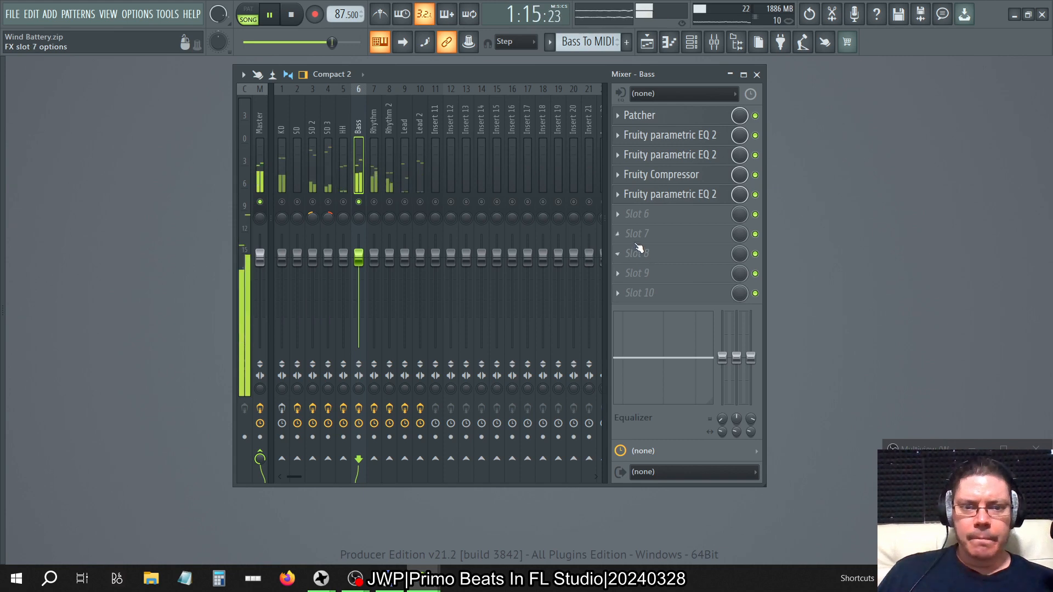
{"action": "left_click", "coordinate": [618, 213]}
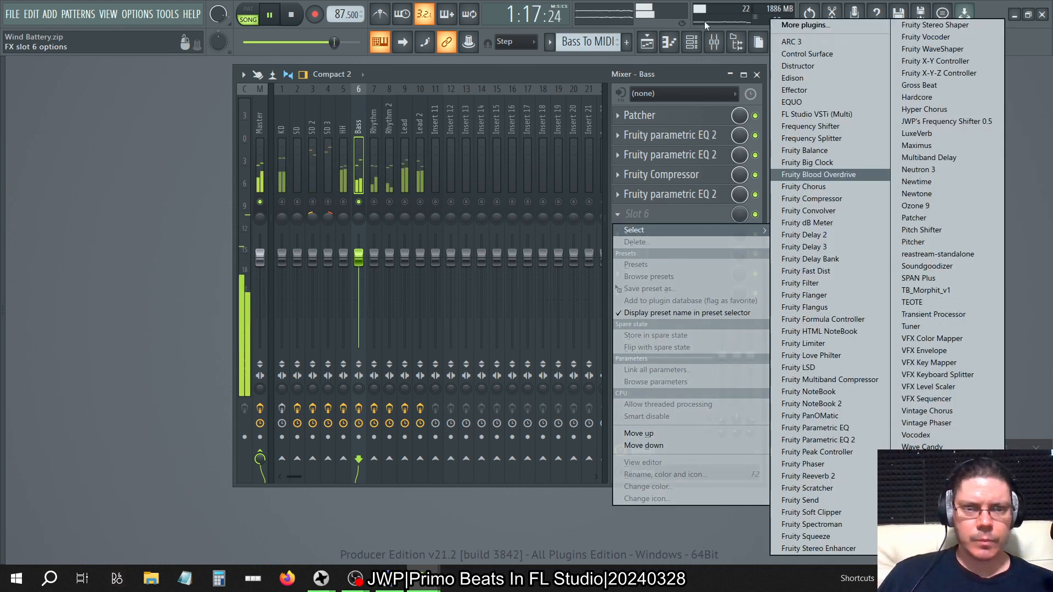
{"action": "left_click", "coordinate": [679, 76]}
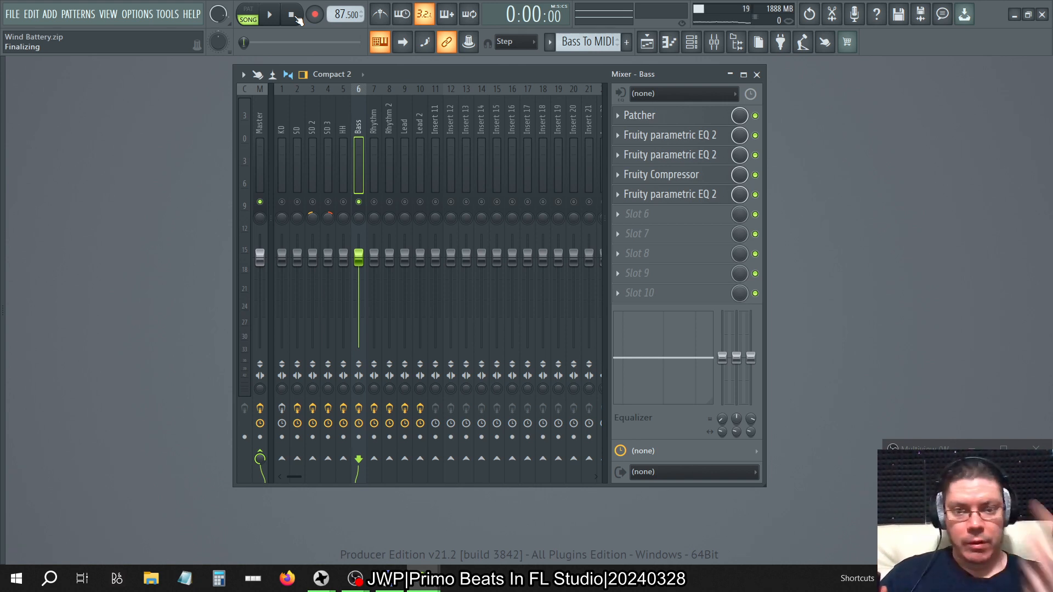
{"action": "mouse_move", "coordinate": [1, 267]}
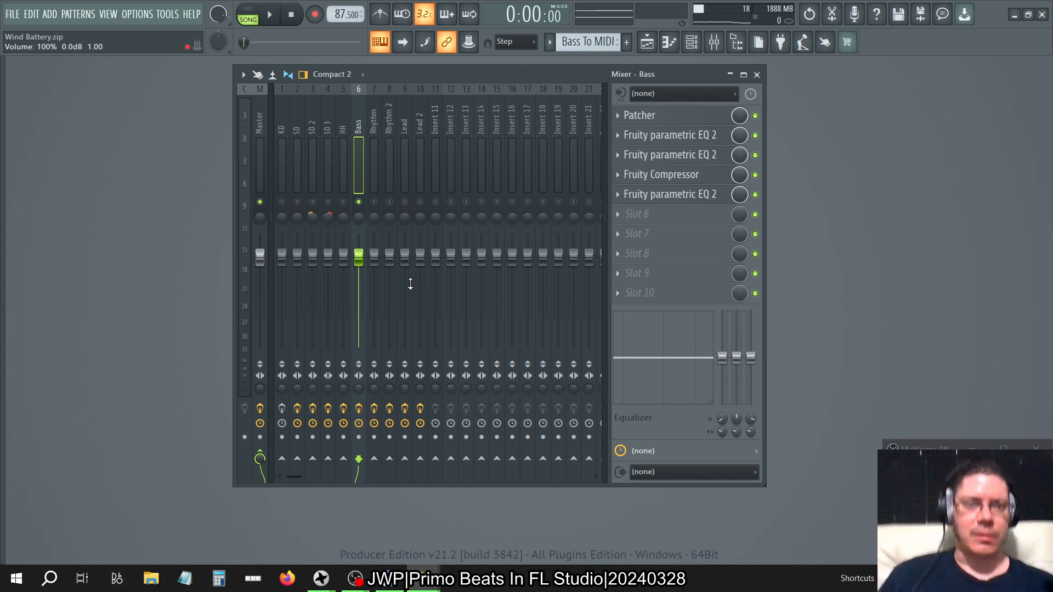
Insert a 3x Osc channel above HIP_Kick_7 in Pattern 30, with oscillator 1 set to noise.
{"action": "left_click", "coordinate": [692, 43]}
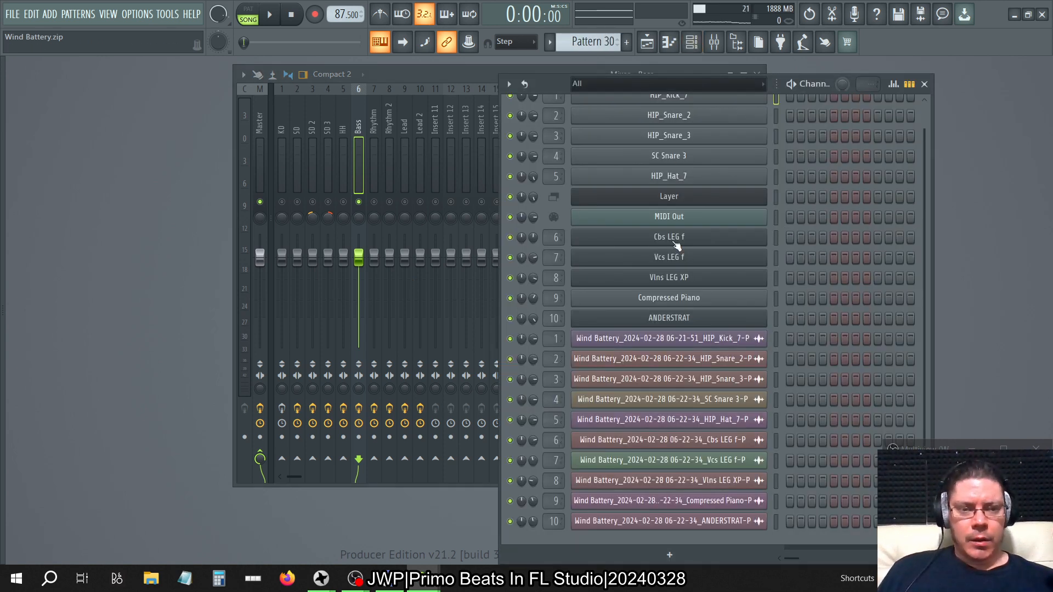
{"action": "key", "text": "KP_Subtract"}
{"action": "key", "text": "KP_Subtract"}
{"action": "key", "text": "KP_Add"}
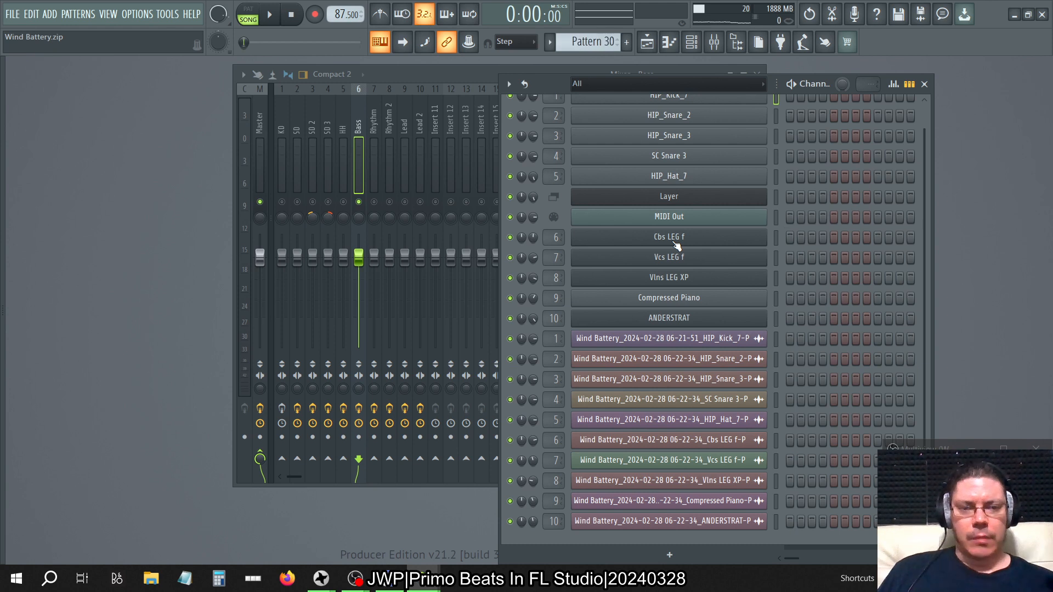
{"action": "scroll", "coordinate": [719, 305], "scroll_direction": "up", "scroll_amount": 1}
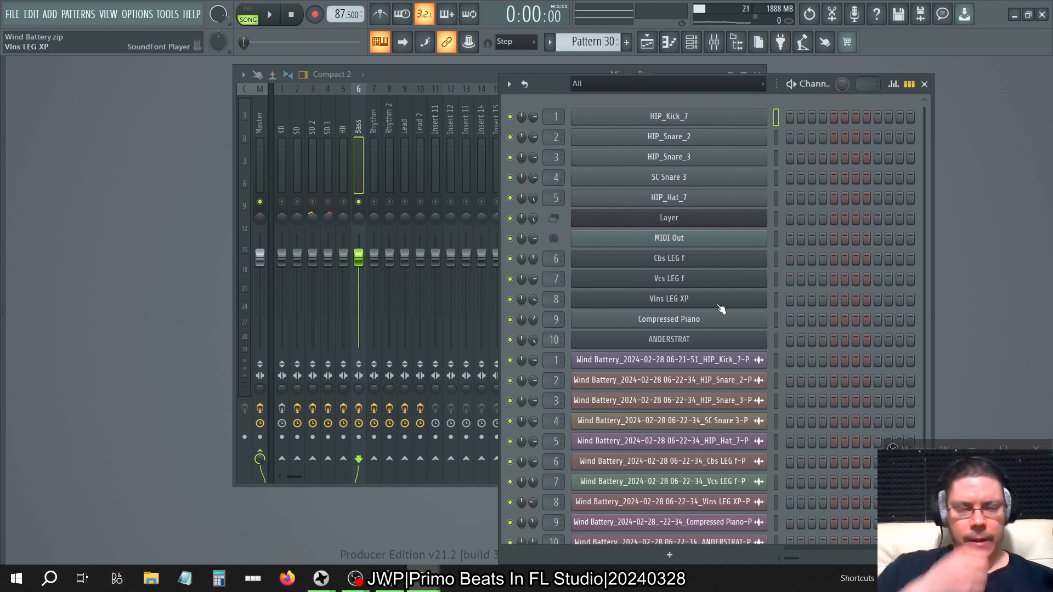
{"action": "right_click", "coordinate": [701, 116]}
{"action": "mouse_move", "coordinate": [796, 214]}
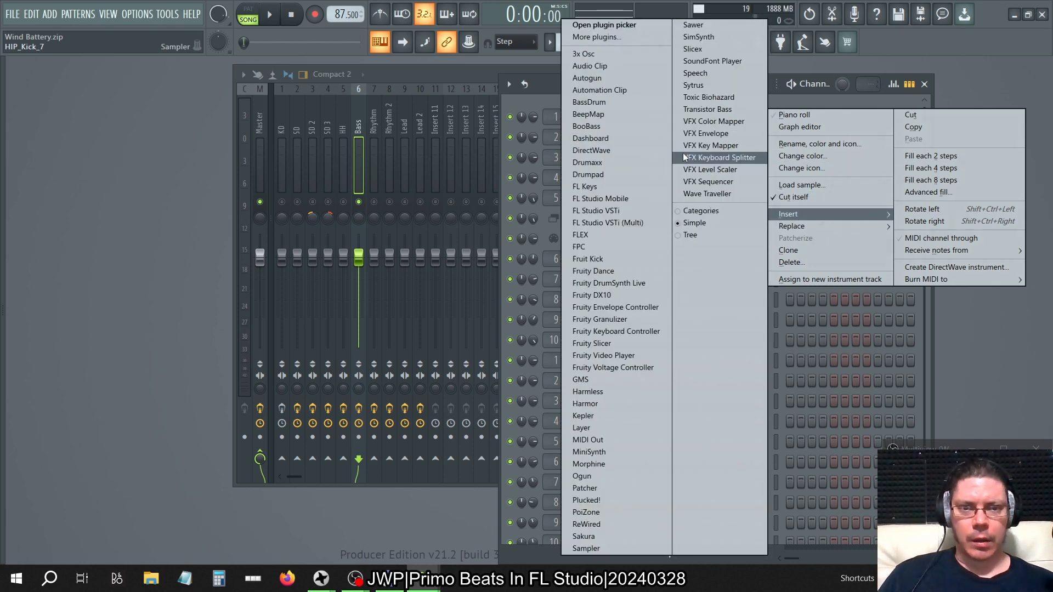
{"action": "left_click", "coordinate": [625, 54]}
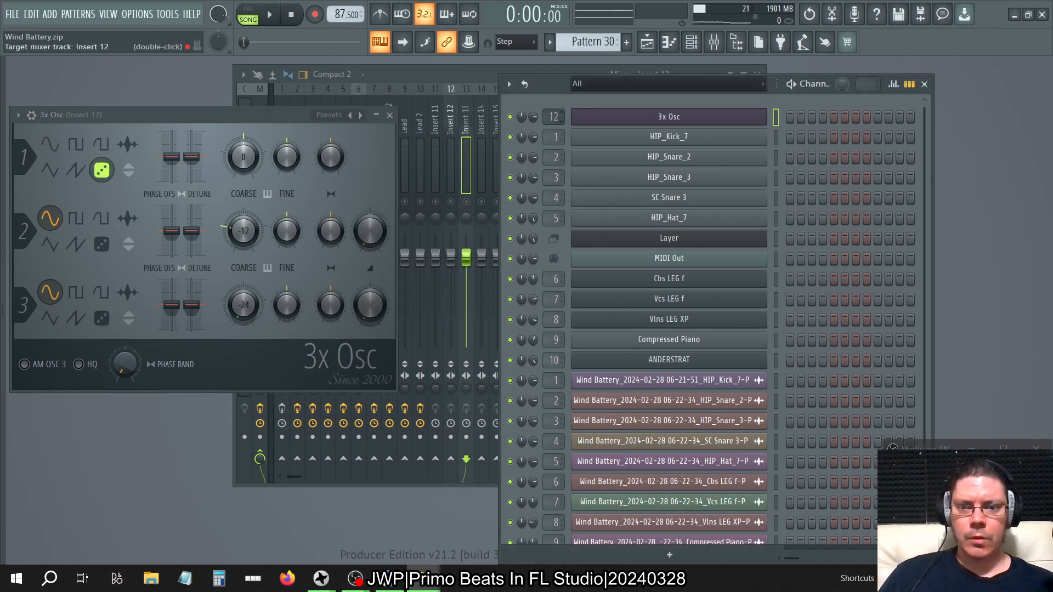
Route the 3x Osc to mixer track Insert 11 and place a note on its first step.
{"action": "left_click", "coordinate": [470, 87]}
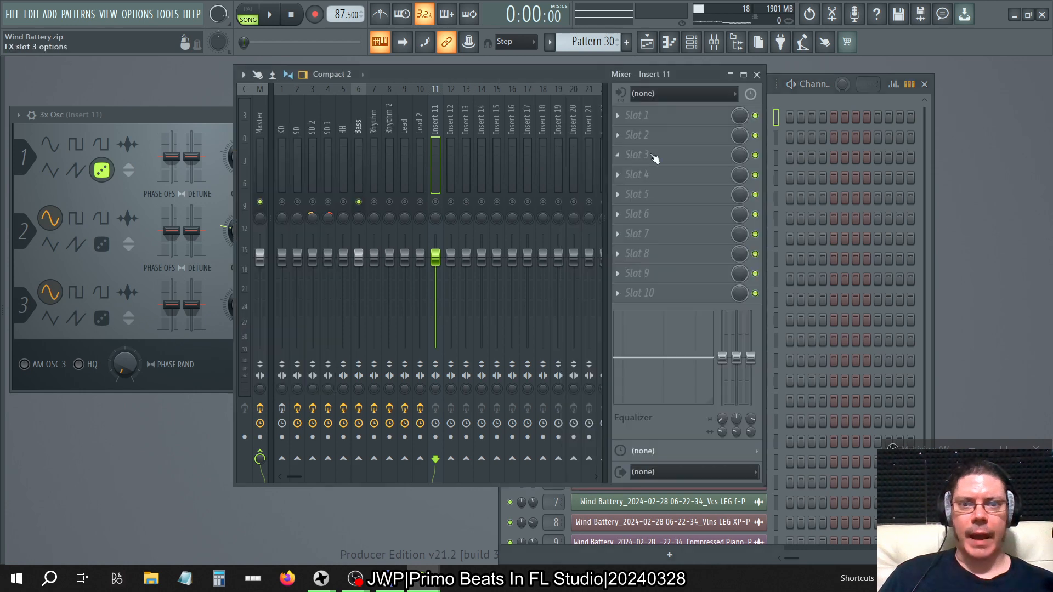
{"action": "left_click", "coordinate": [617, 115]}
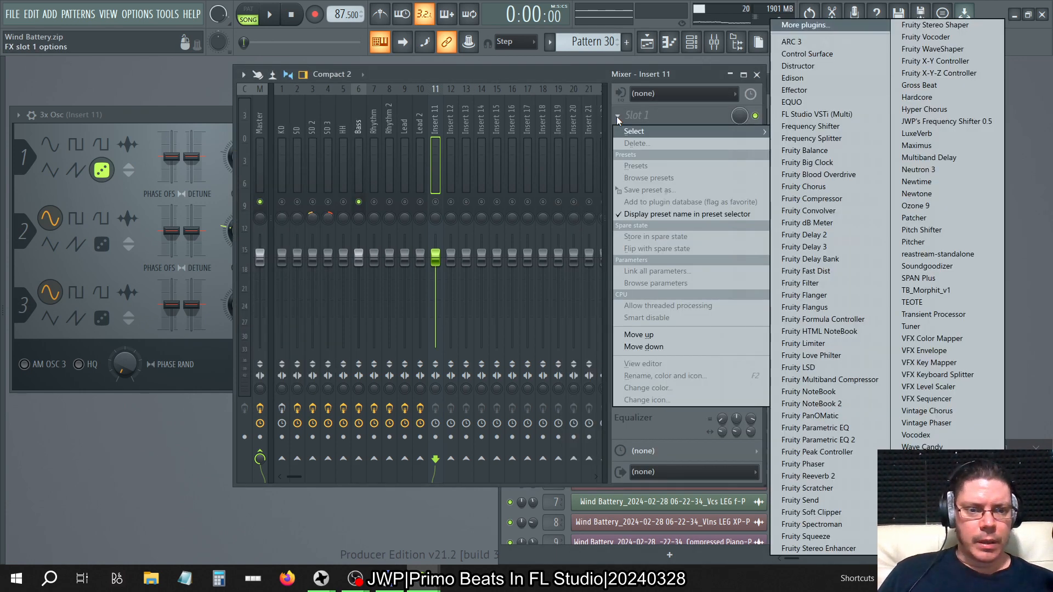
{"action": "left_click", "coordinate": [617, 116]}
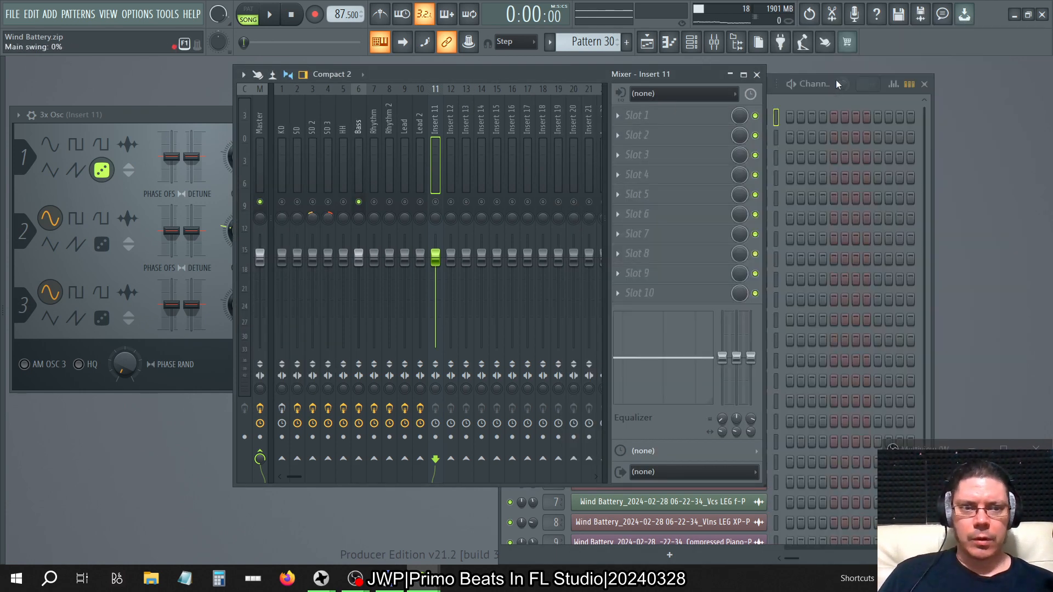
{"action": "left_click", "coordinate": [794, 115]}
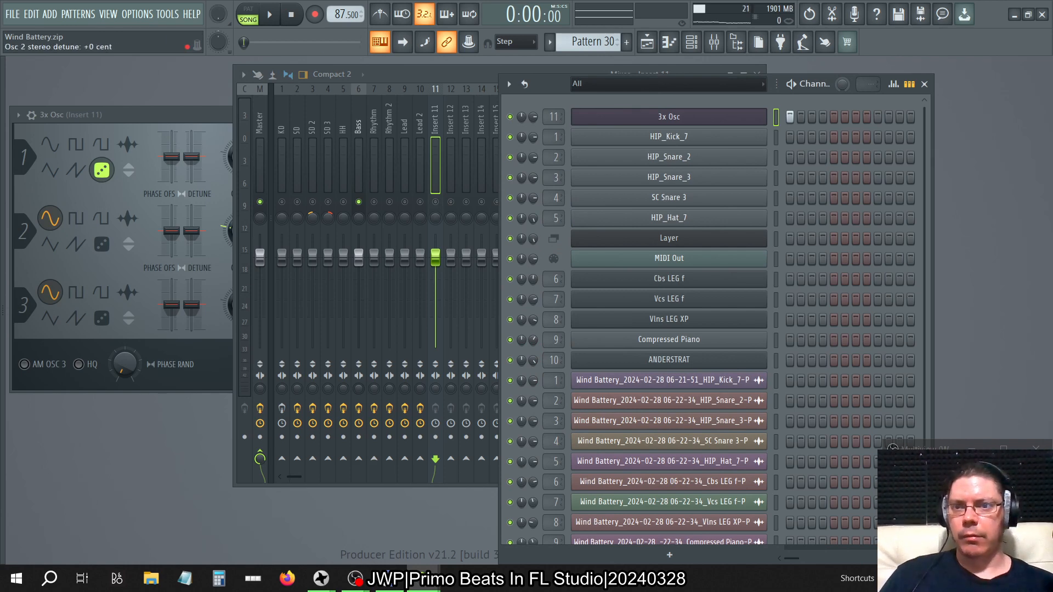
Find Neutron 3 Sculptor among the VST3 plugins in the browser and load it on Insert 11.
{"action": "key", "text": "alt+F8"}
{"action": "scroll", "coordinate": [124, 273], "scroll_direction": "up", "scroll_amount": 15}
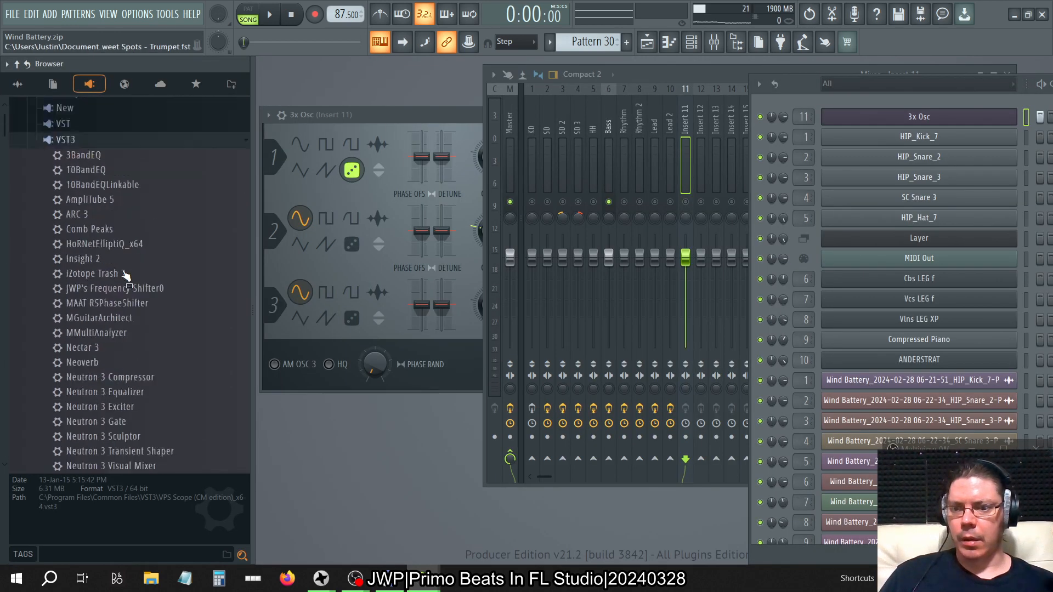
{"action": "scroll", "coordinate": [106, 301], "scroll_direction": "down", "scroll_amount": 10}
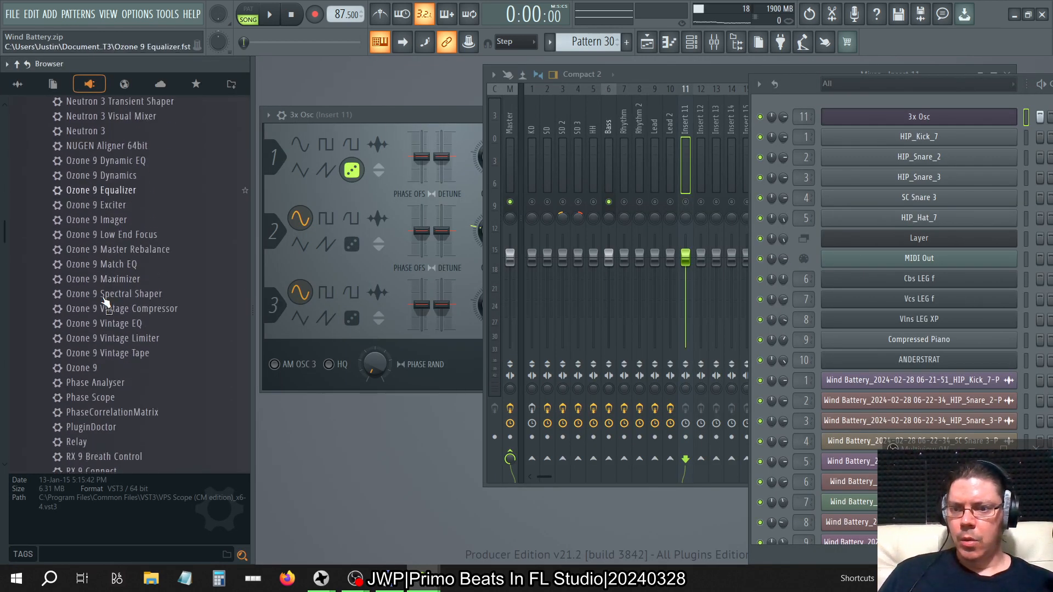
{"action": "scroll", "coordinate": [106, 301], "scroll_direction": "up", "scroll_amount": 8}
{"action": "scroll", "coordinate": [106, 301], "scroll_direction": "up", "scroll_amount": 1}
{"action": "scroll", "coordinate": [159, 328], "scroll_direction": "down", "scroll_amount": 3}
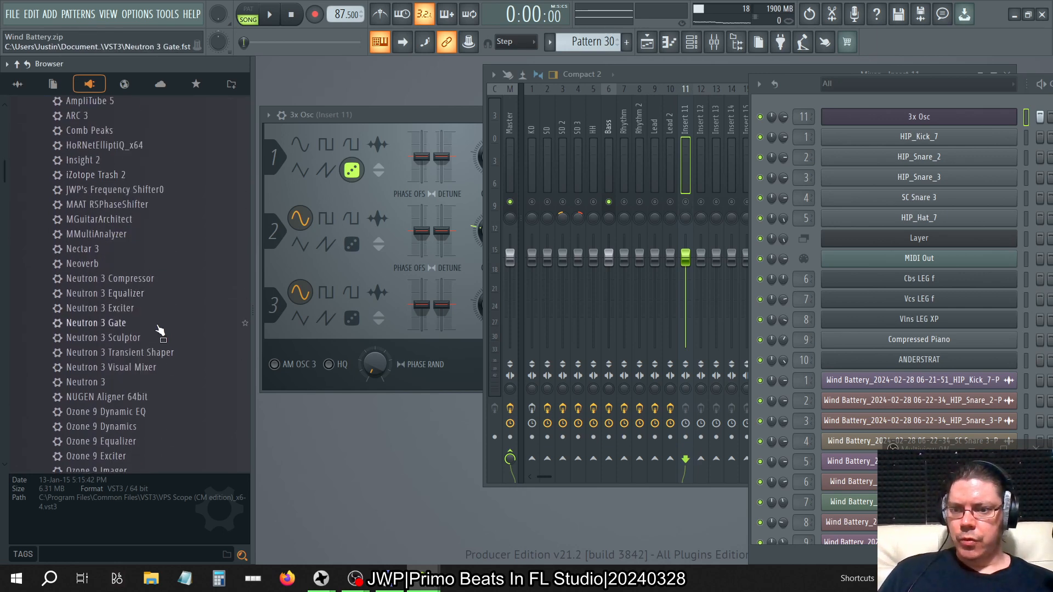
{"action": "mouse_move", "coordinate": [145, 344]}
{"action": "left_mouse_down"}
{"action": "mouse_move", "coordinate": [764, 282]}
{"action": "mouse_move", "coordinate": [754, 119]}
{"action": "left_mouse_up"}
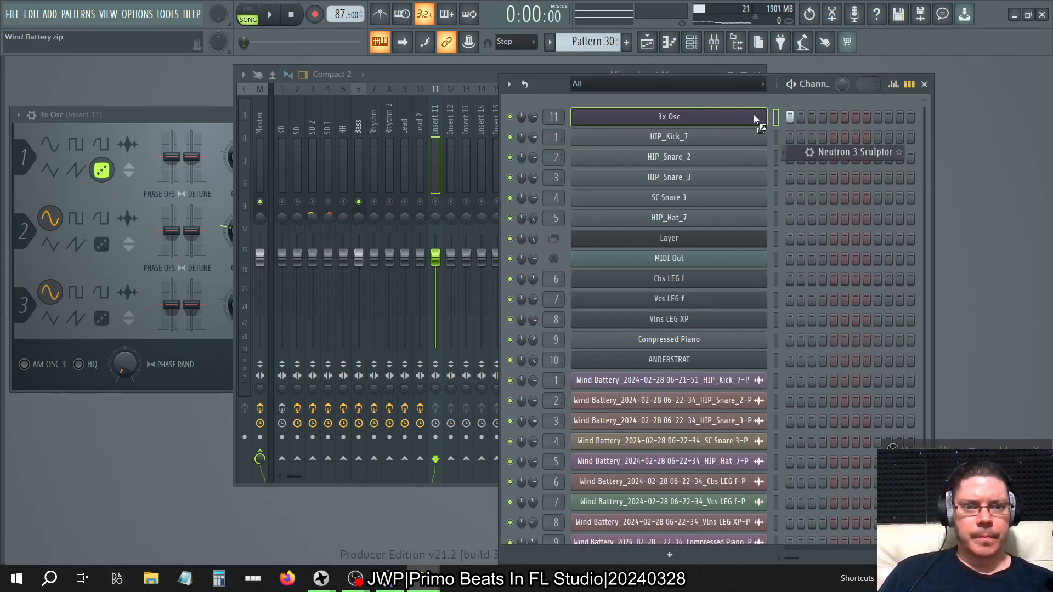
{"action": "left_click_drag", "start_coordinate": [437, 129], "coordinate": [436, 137]}
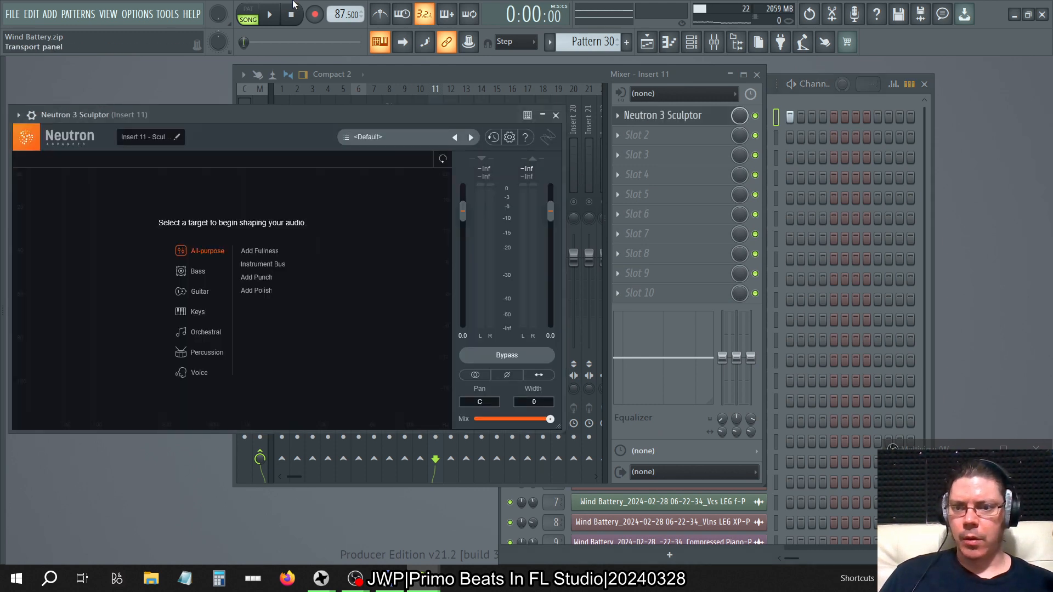
Choose the Add Fullness target in Neutron 3 Sculptor and play the noise in pattern mode.
{"action": "left_click", "coordinate": [262, 251]}
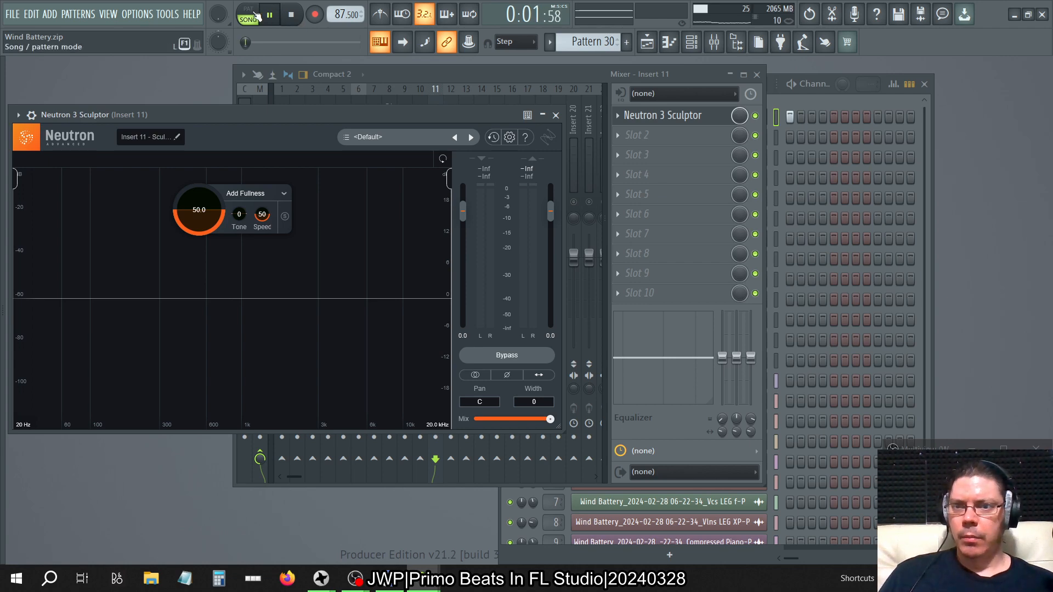
{"action": "left_click", "coordinate": [257, 15]}
{"action": "mouse_move", "coordinate": [322, 114]}
{"action": "left_mouse_down"}
{"action": "mouse_move", "coordinate": [501, 129]}
{"action": "mouse_move", "coordinate": [425, 133]}
{"action": "left_mouse_up"}
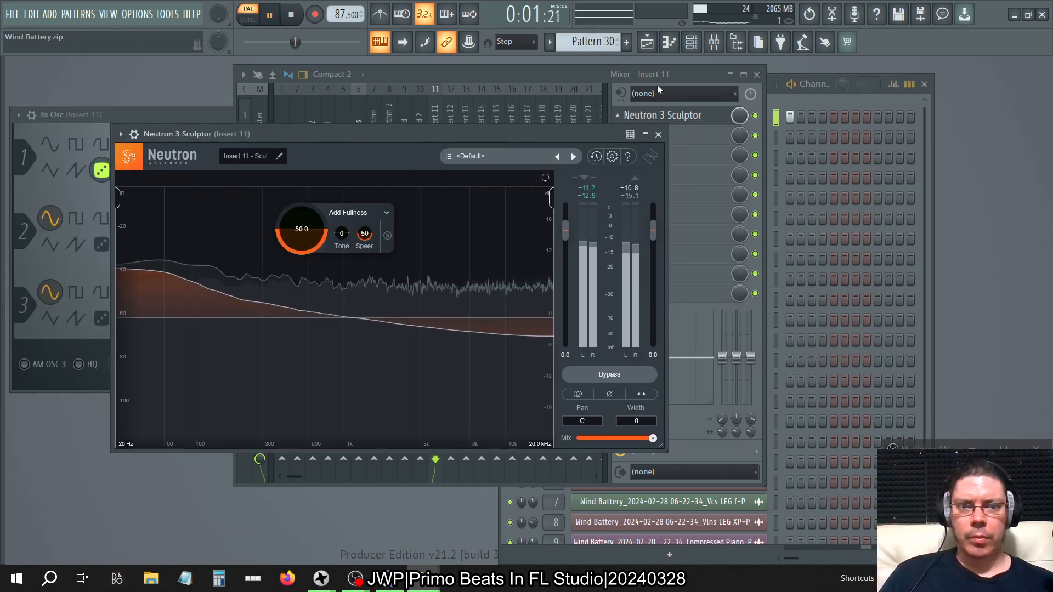
Open the Master's SPAN Plus and unmute Insert 11 to send the noise to the analyzer.
{"action": "left_click", "coordinate": [683, 73]}
{"action": "left_click", "coordinate": [634, 136]}
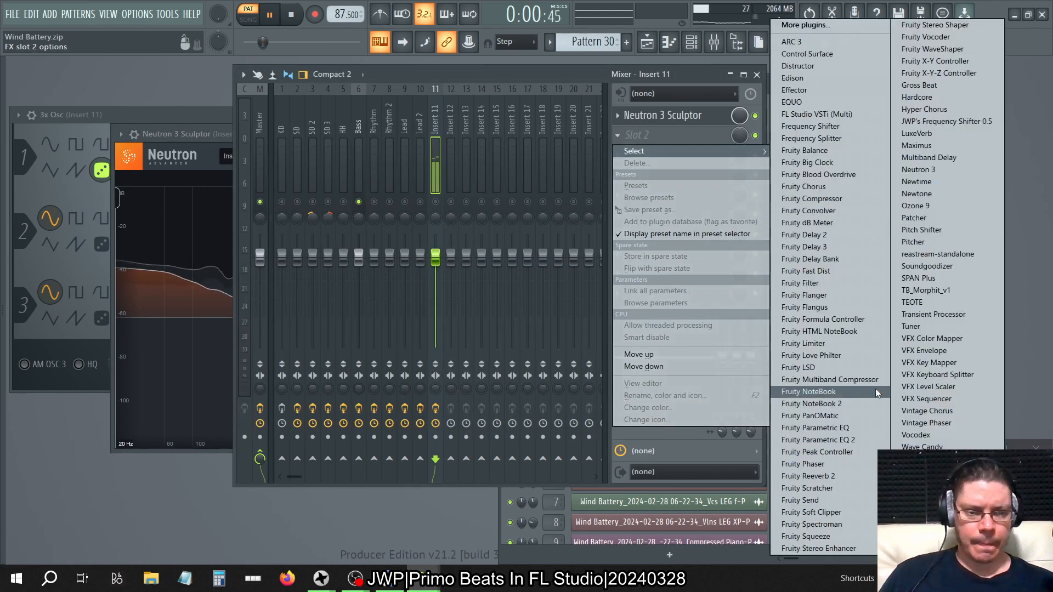
{"action": "left_click", "coordinate": [264, 107]}
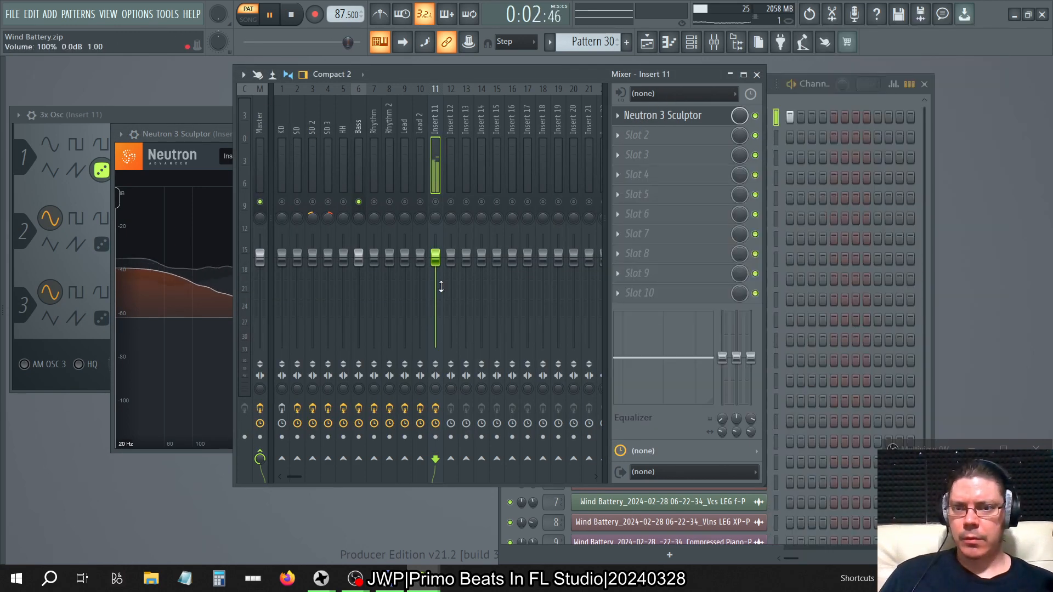
{"action": "left_click", "coordinate": [261, 135]}
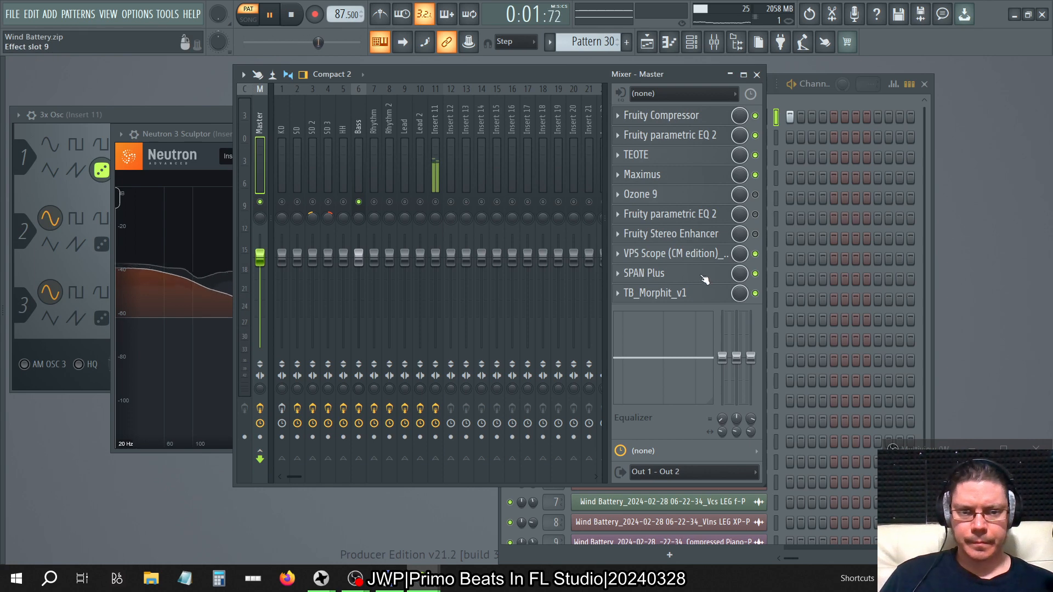
{"action": "left_click", "coordinate": [702, 275]}
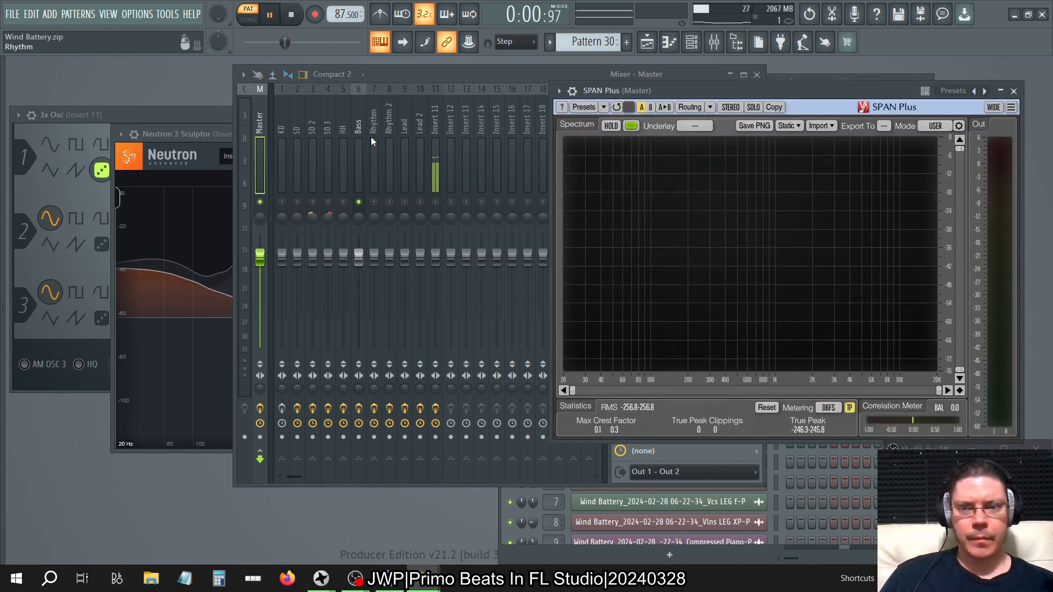
{"action": "left_click", "coordinate": [435, 118]}
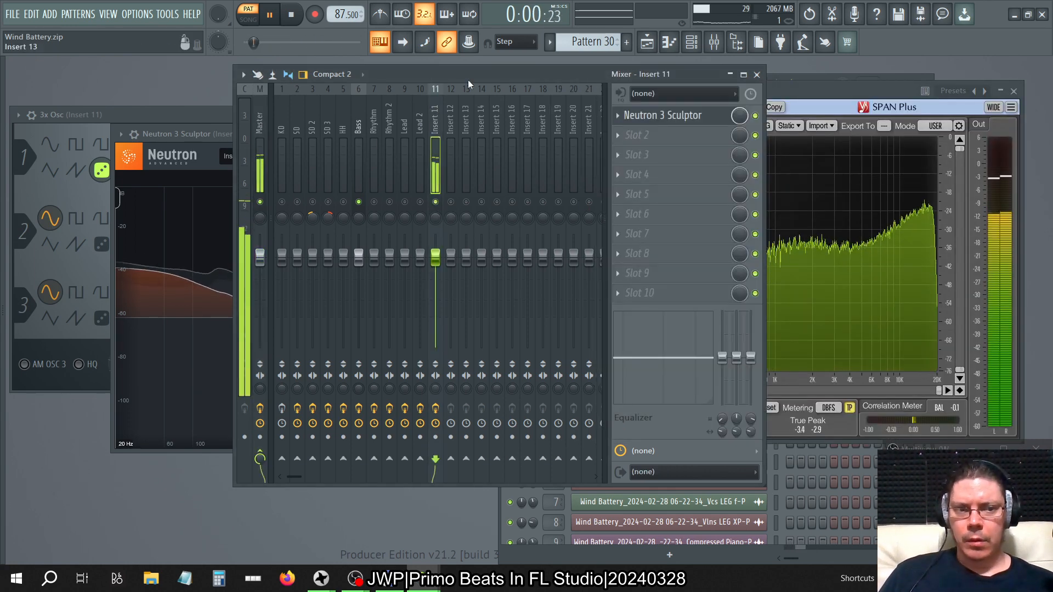
Arrange Neutron 3 Sculptor beside SPAN Plus and toggle its bypass on and off to compare the noise spectrum.
{"action": "left_click", "coordinate": [814, 86]}
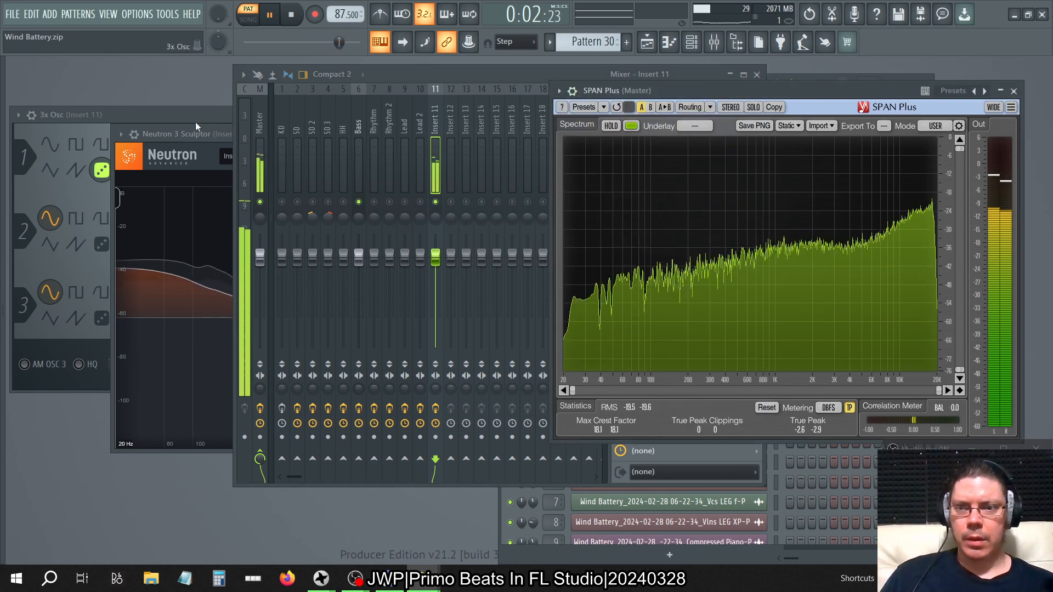
{"action": "left_click", "coordinate": [185, 135]}
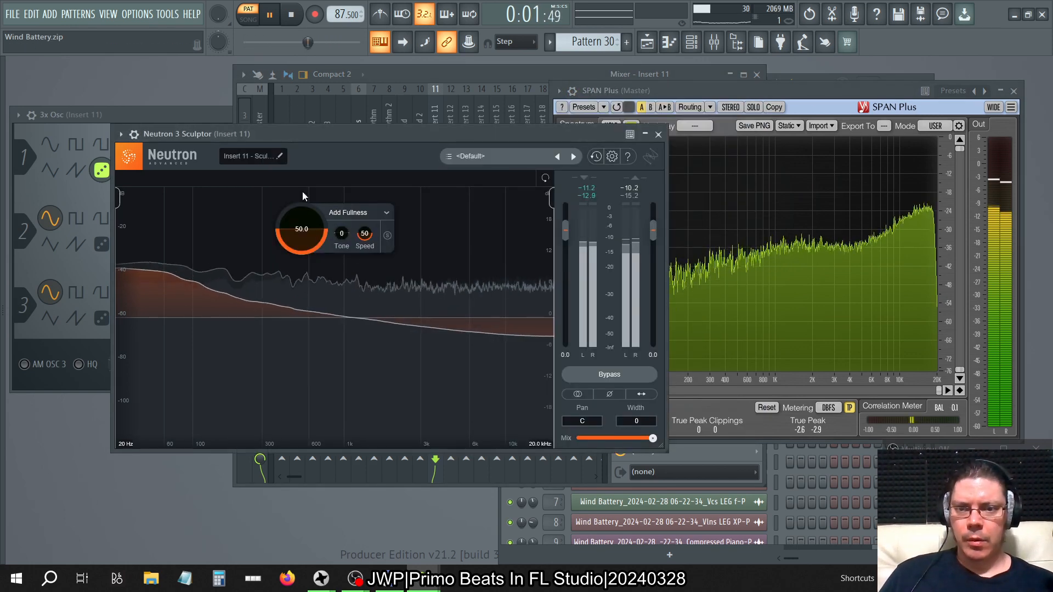
{"action": "left_click", "coordinate": [604, 373]}
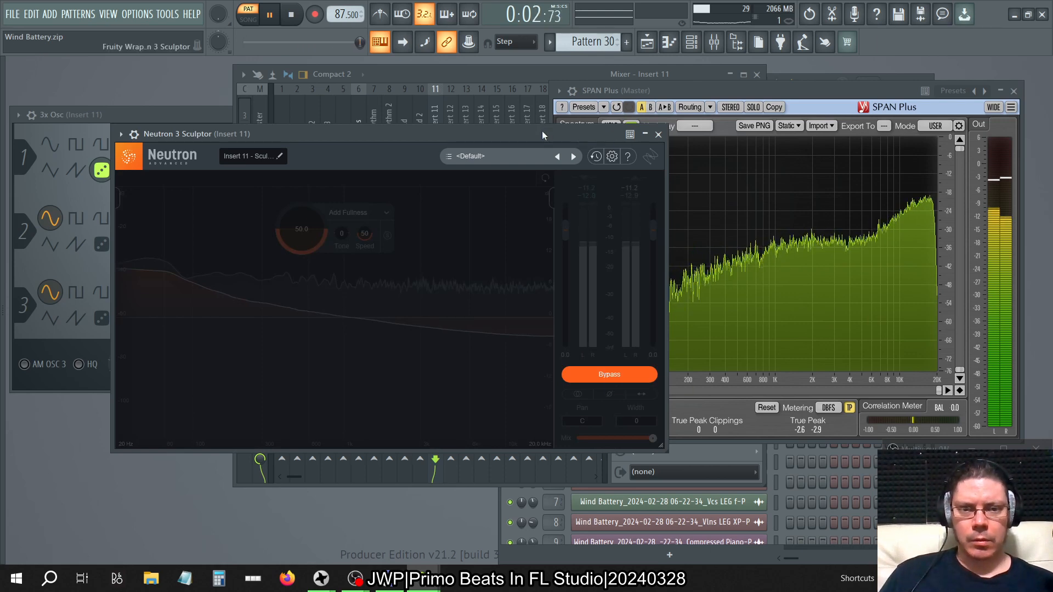
{"action": "mouse_move", "coordinate": [541, 131]}
{"action": "left_mouse_down"}
{"action": "mouse_move", "coordinate": [409, 73]}
{"action": "mouse_move", "coordinate": [441, 97]}
{"action": "left_mouse_up"}
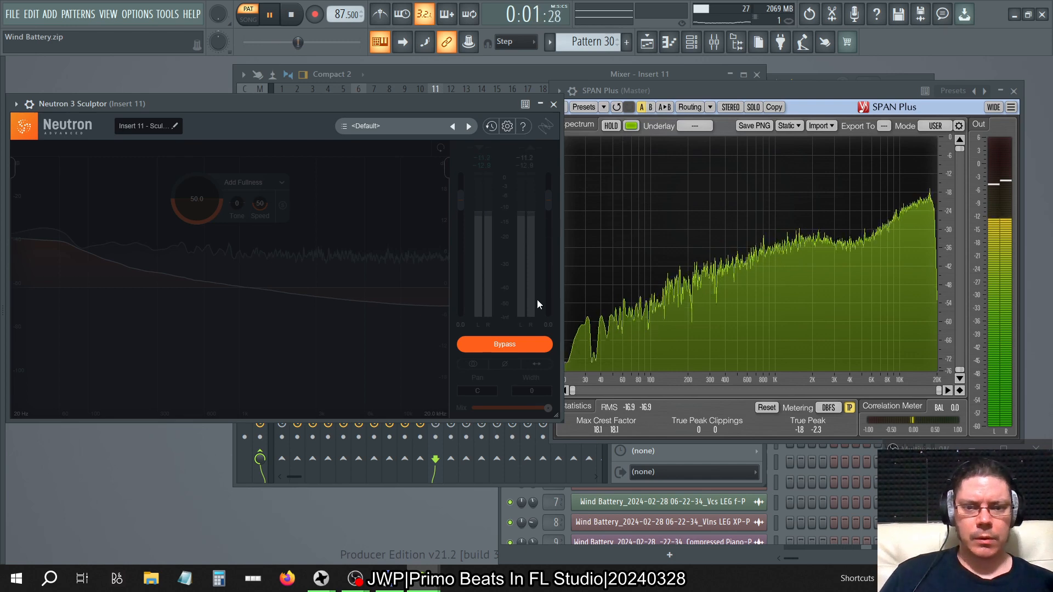
{"action": "left_click", "coordinate": [525, 345]}
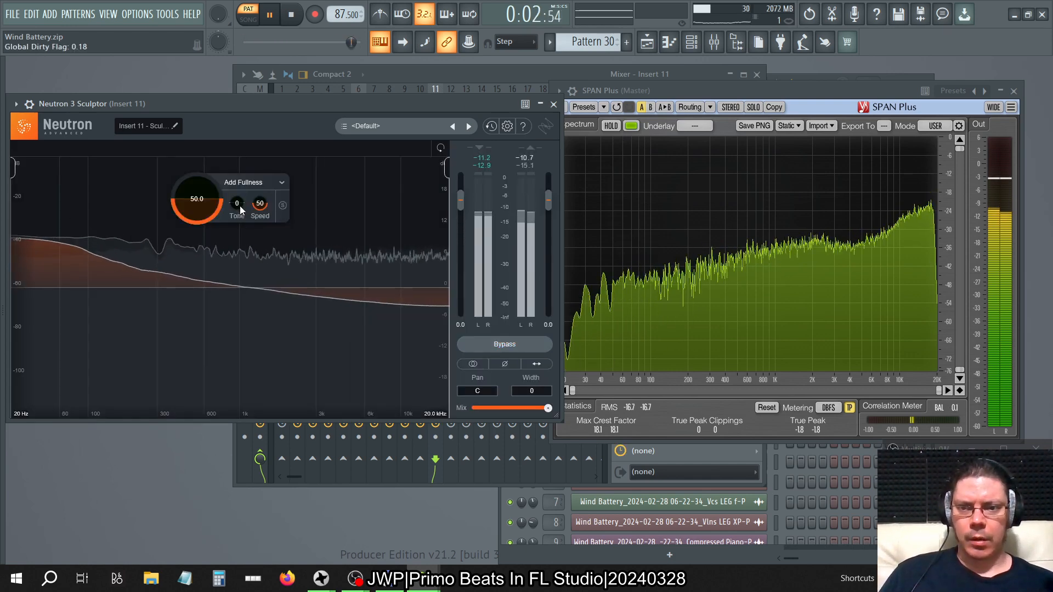
Lower Sculptor's Tone to -50, then audition the Add Polish target with the amount at 100 and Tone raised to 50.
{"action": "mouse_move", "coordinate": [239, 204]}
{"action": "left_mouse_down"}
{"action": "mouse_move", "coordinate": [253, 2]}
{"action": "mouse_move", "coordinate": [196, 398]}
{"action": "left_mouse_up"}
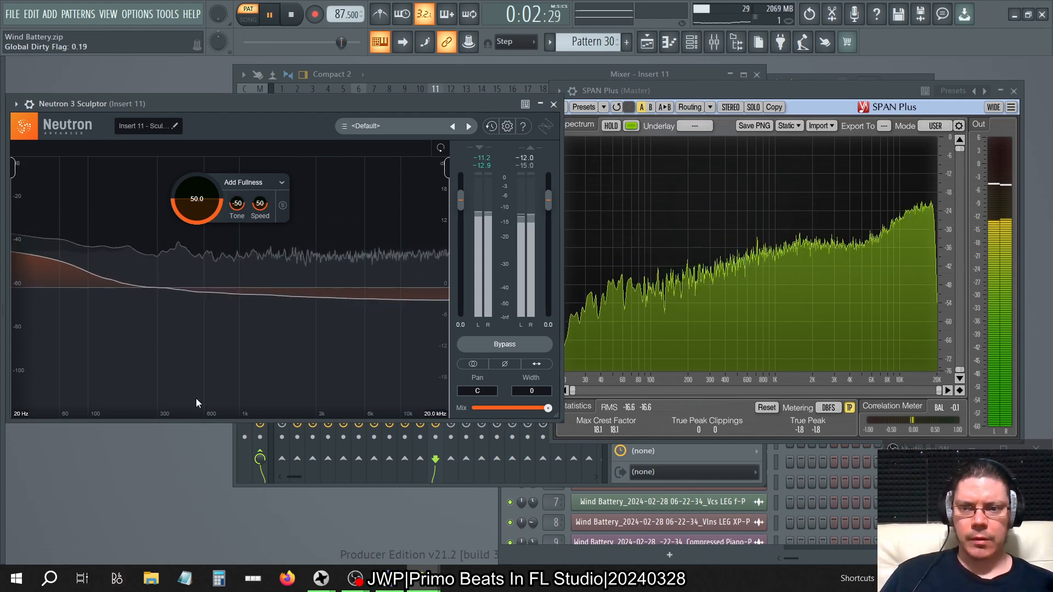
{"action": "left_click", "coordinate": [258, 185]}
{"action": "mouse_move", "coordinate": [258, 204]}
{"action": "left_click", "coordinate": [325, 214]}
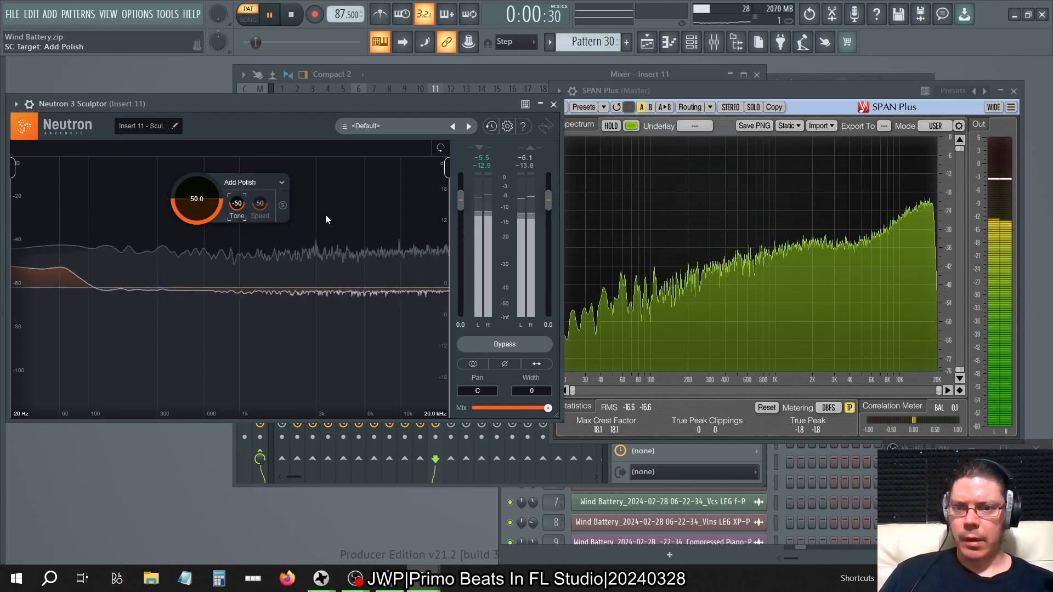
{"action": "left_click_drag", "start_coordinate": [236, 220], "coordinate": [244, 6]}
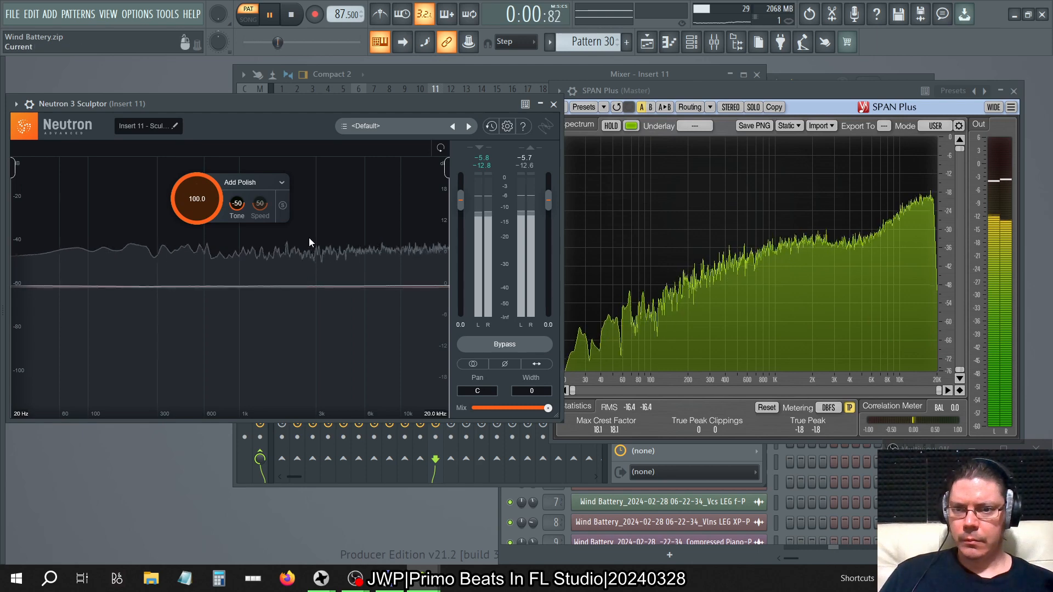
{"action": "left_click_drag", "start_coordinate": [238, 202], "coordinate": [238, 142]}
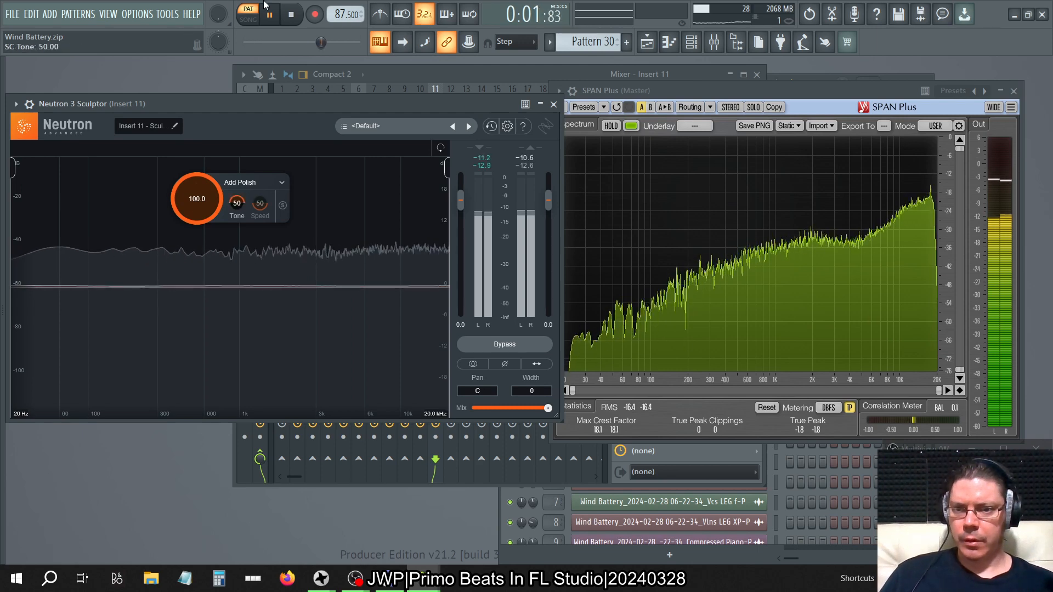
Switch Sculptor to the Bass target, sweep Tone to -50 and back to 50, and set Speed to 100.
{"action": "left_click", "coordinate": [281, 184]}
{"action": "mouse_move", "coordinate": [264, 233]}
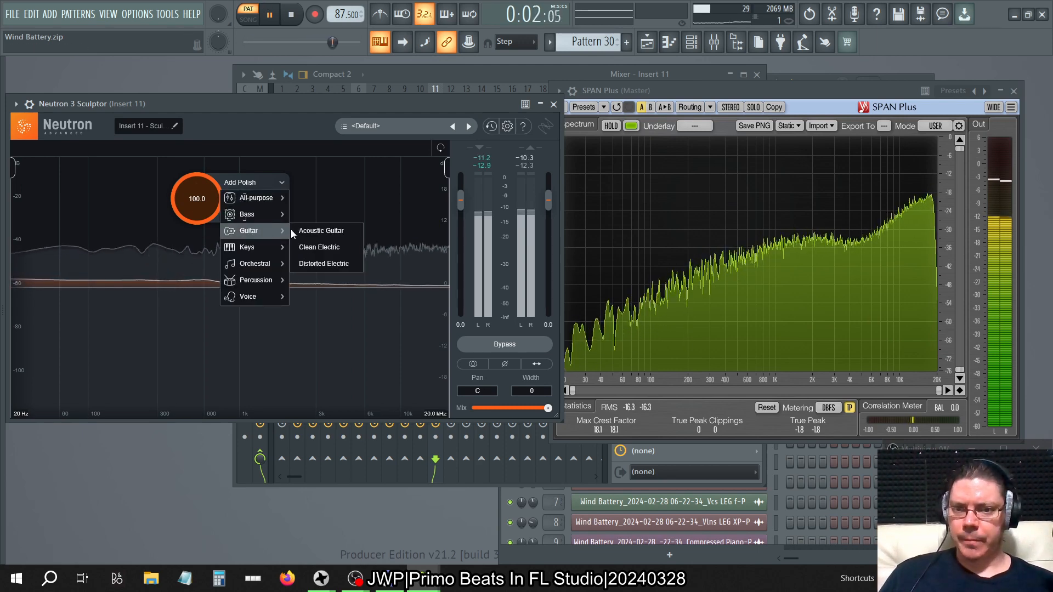
{"action": "mouse_move", "coordinate": [271, 207]}
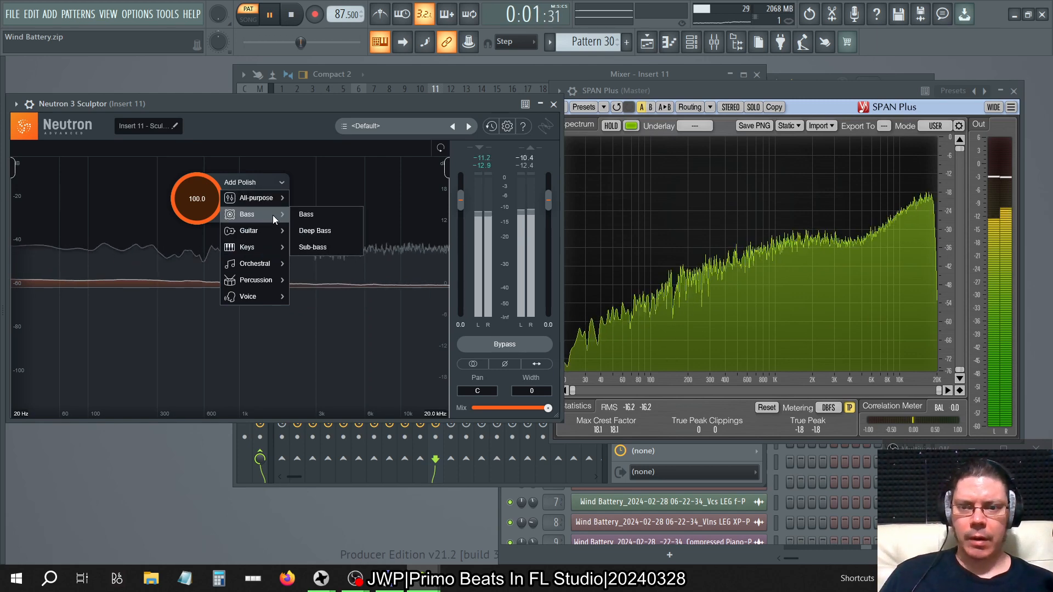
{"action": "left_click", "coordinate": [305, 217]}
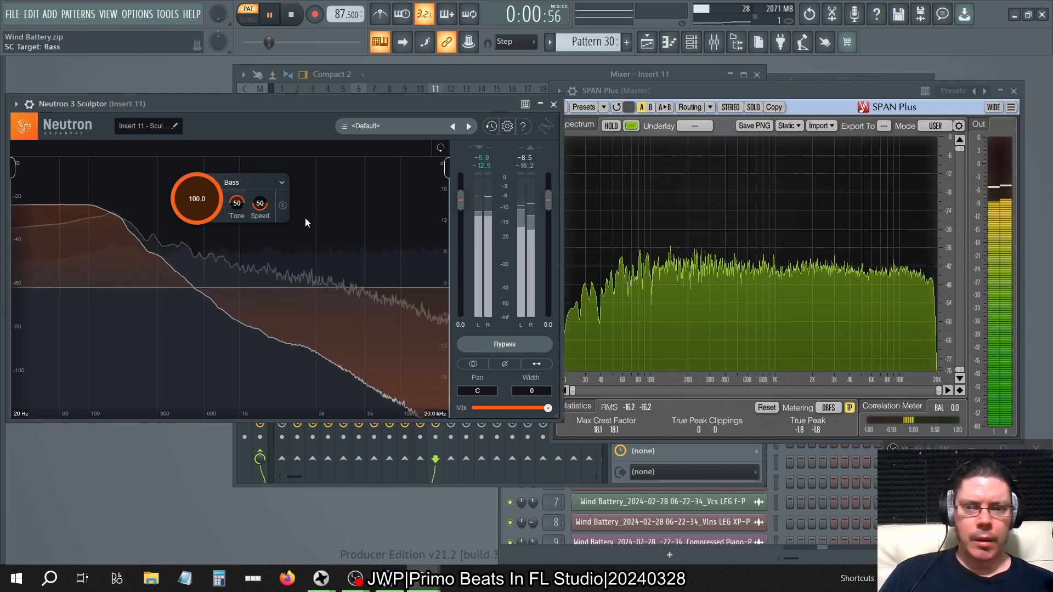
{"action": "left_click_drag", "start_coordinate": [236, 204], "coordinate": [236, 258]}
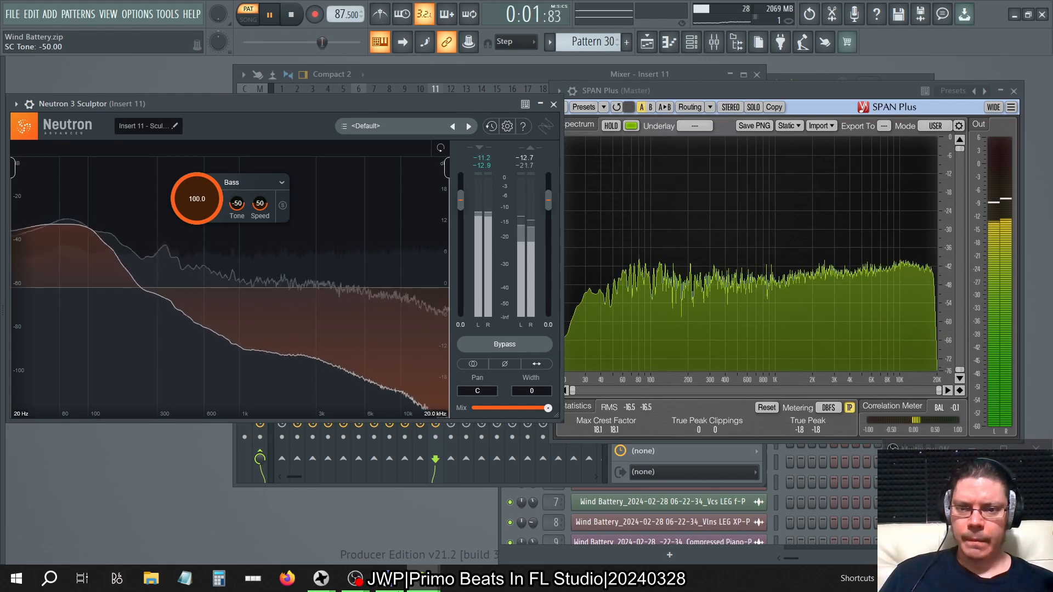
{"action": "left_click_drag", "start_coordinate": [237, 203], "coordinate": [237, 148]}
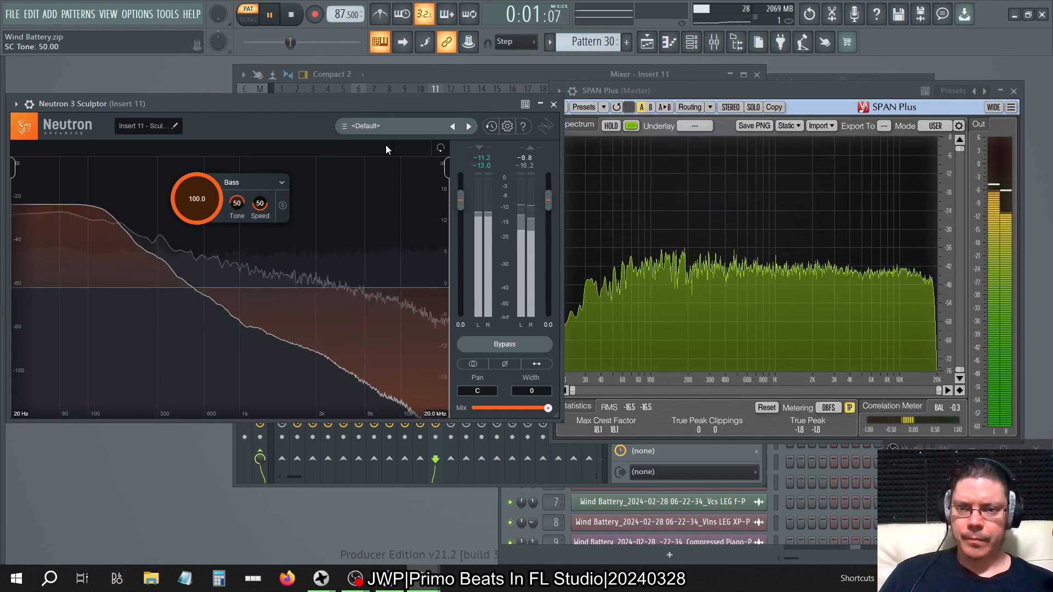
{"action": "left_click_drag", "start_coordinate": [259, 204], "coordinate": [235, 4]}
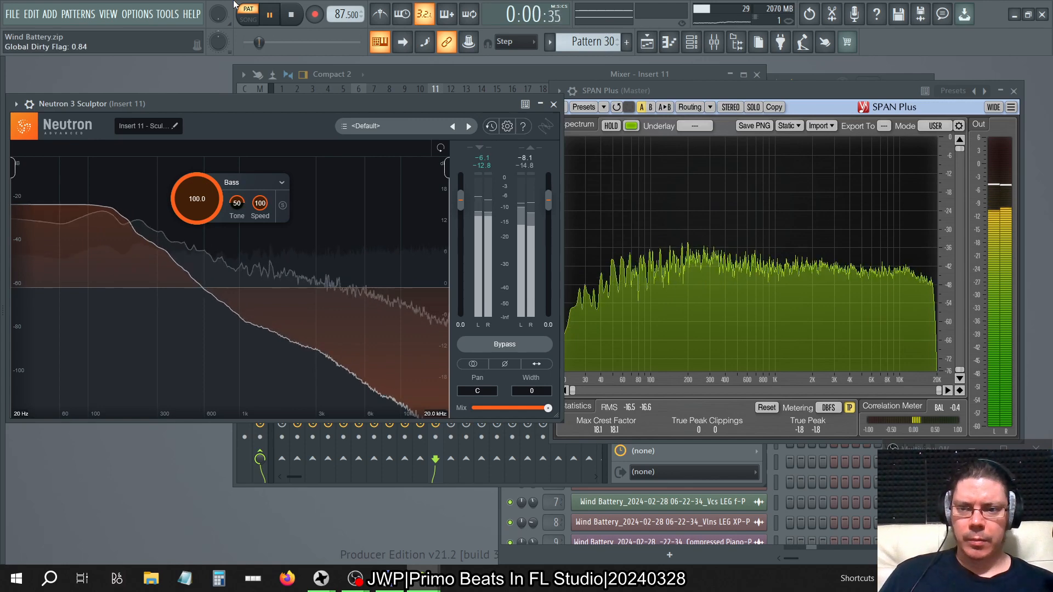
Switch Sculptor to the Deep Bass target and sweep its Tone to compare the noise spectrum.
{"action": "left_click", "coordinate": [280, 184]}
{"action": "mouse_move", "coordinate": [269, 215]}
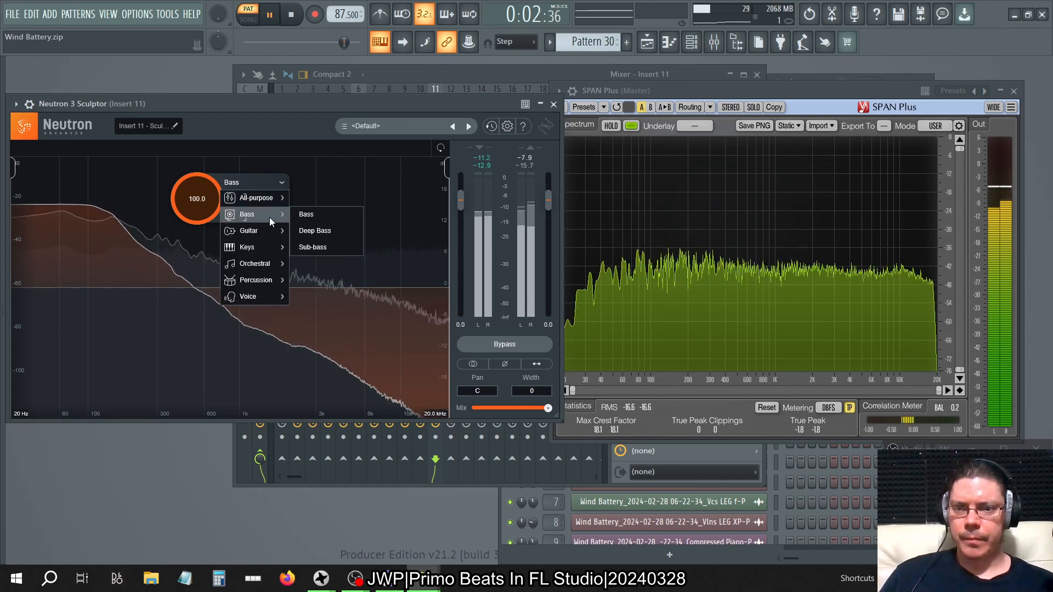
{"action": "left_click", "coordinate": [335, 230]}
{"action": "left_click_drag", "start_coordinate": [237, 203], "coordinate": [284, 158]}
Switch Sculptor to the Sub-bass target and sweep its Tone, ending at 50.
{"action": "left_click", "coordinate": [269, 183]}
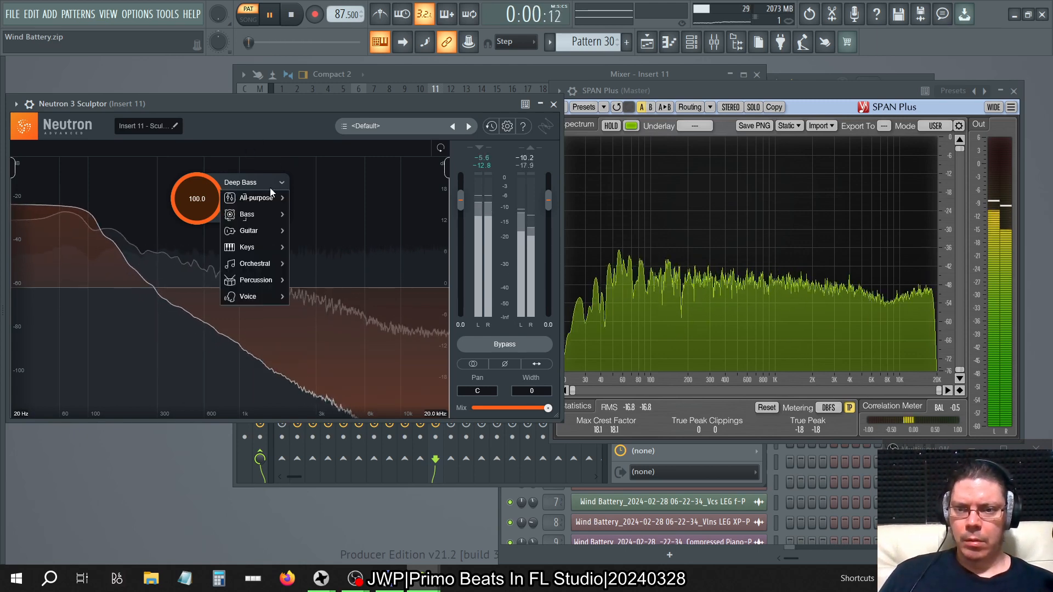
{"action": "mouse_move", "coordinate": [254, 214]}
{"action": "left_click", "coordinate": [300, 250]}
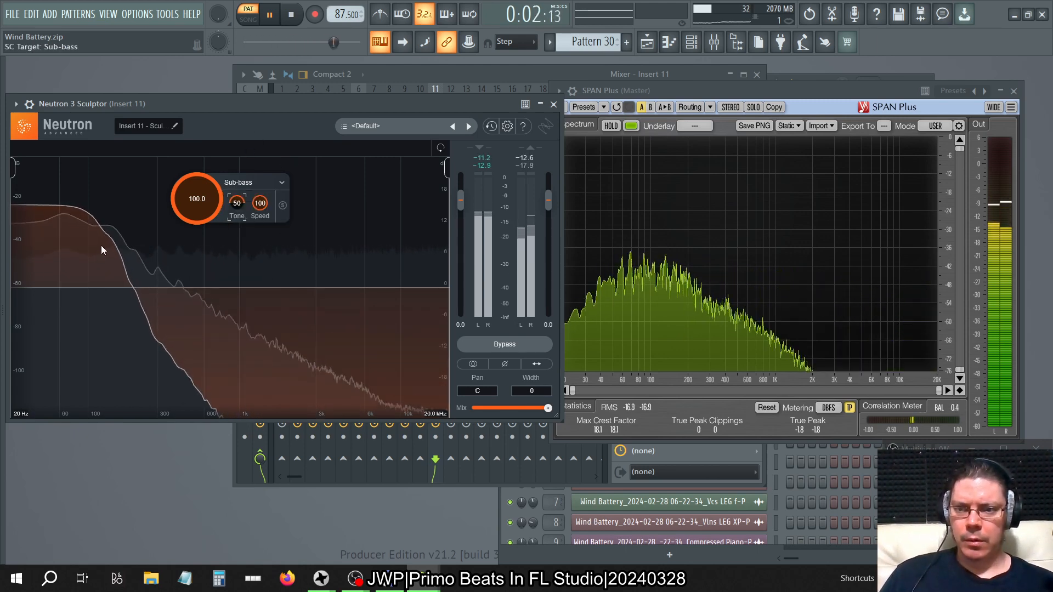
{"action": "left_click_drag", "start_coordinate": [237, 203], "coordinate": [359, 4]}
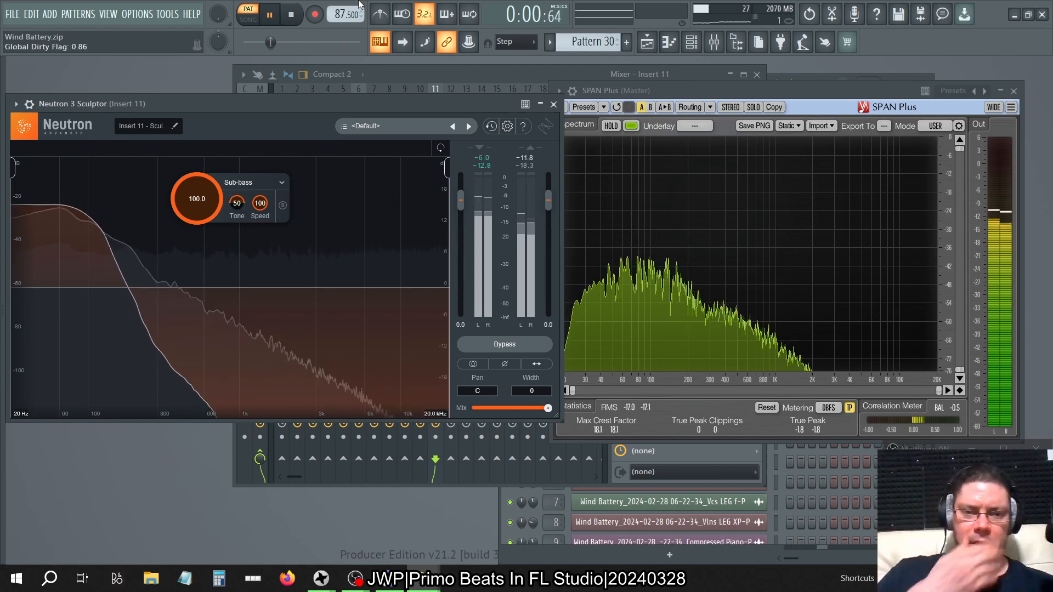
{"action": "left_click", "coordinate": [265, 187]}
{"action": "left_click", "coordinate": [264, 187]}
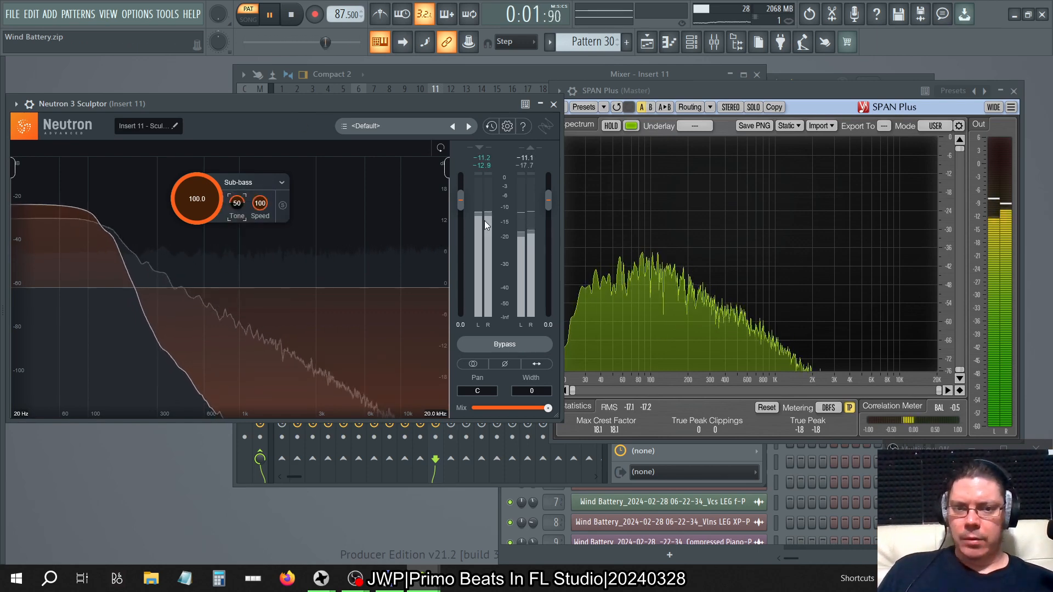
Close the Sculptor and SPAN Plus windows and try to delete Neutron 3 Sculptor from Insert 11.
{"action": "left_click", "coordinate": [553, 104]}
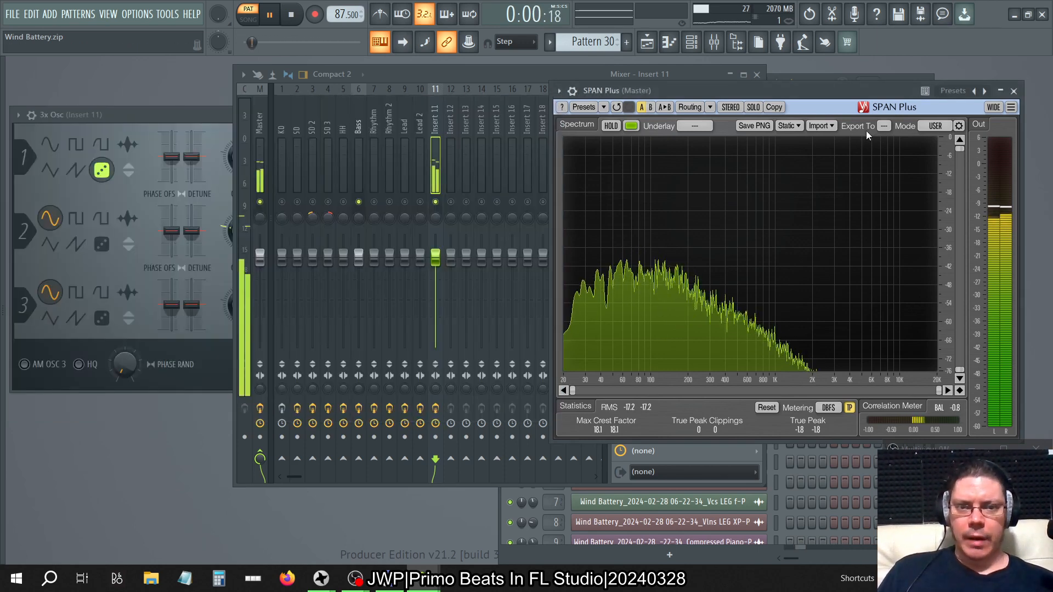
{"action": "left_click", "coordinate": [1014, 91]}
{"action": "left_click", "coordinate": [617, 115]}
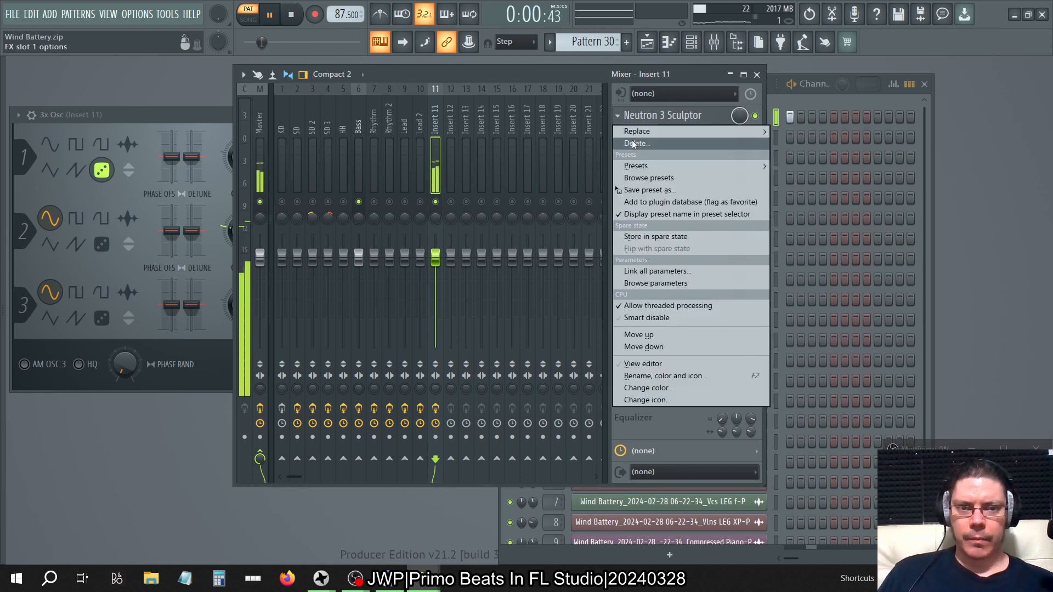
{"action": "left_click", "coordinate": [636, 143]}
{"action": "left_click", "coordinate": [620, 333]}
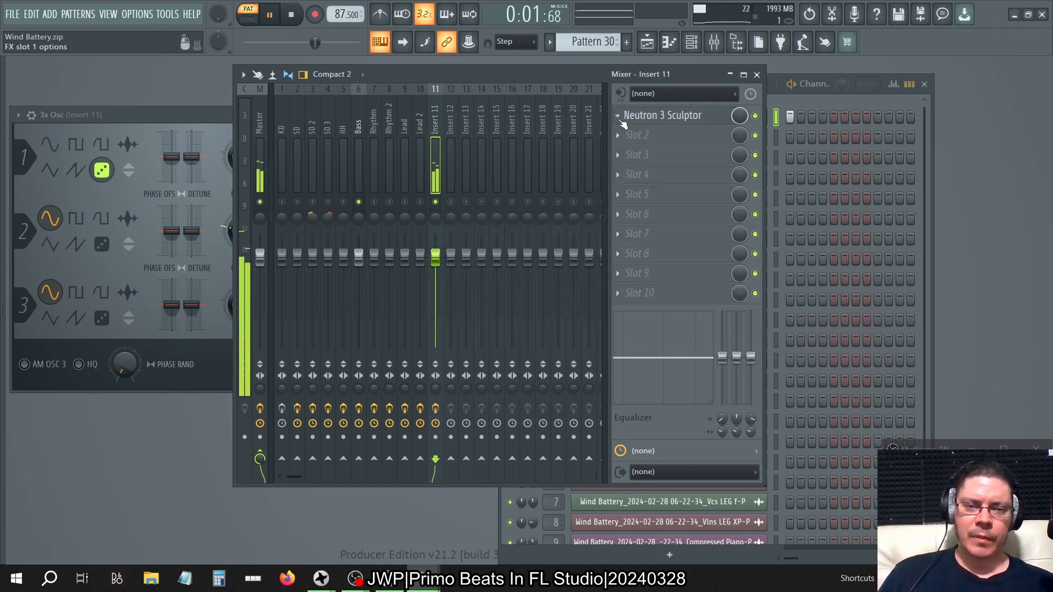
Stop playback and replace Neutron 3 Sculptor on Insert 11 with Ozone 9 Spectral Shaper from the browser.
{"action": "left_click", "coordinate": [299, 19]}
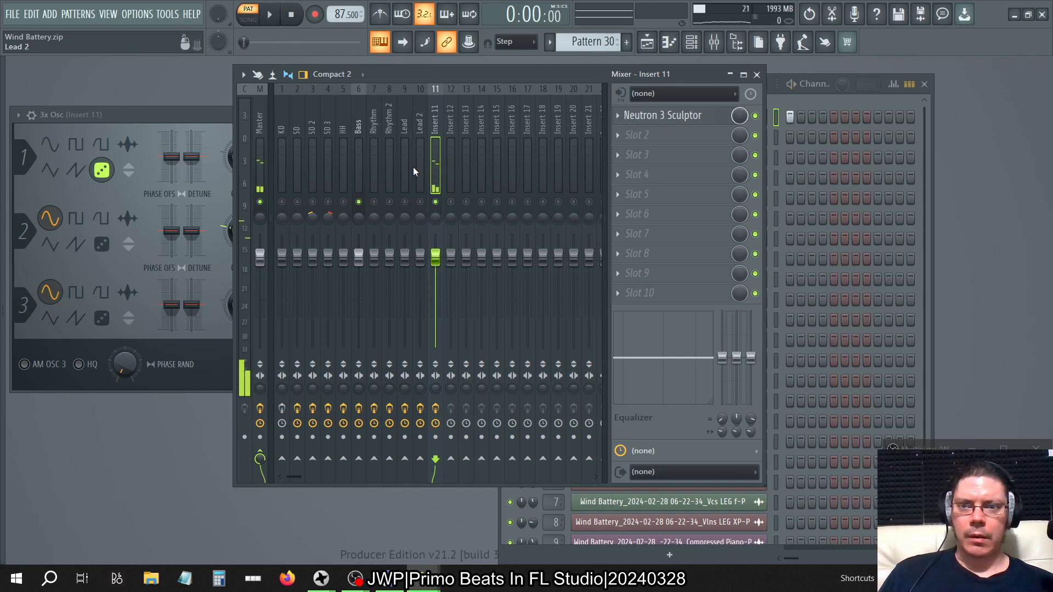
{"action": "left_click", "coordinate": [687, 154]}
{"action": "scroll", "coordinate": [99, 360], "scroll_direction": "down", "scroll_amount": 6}
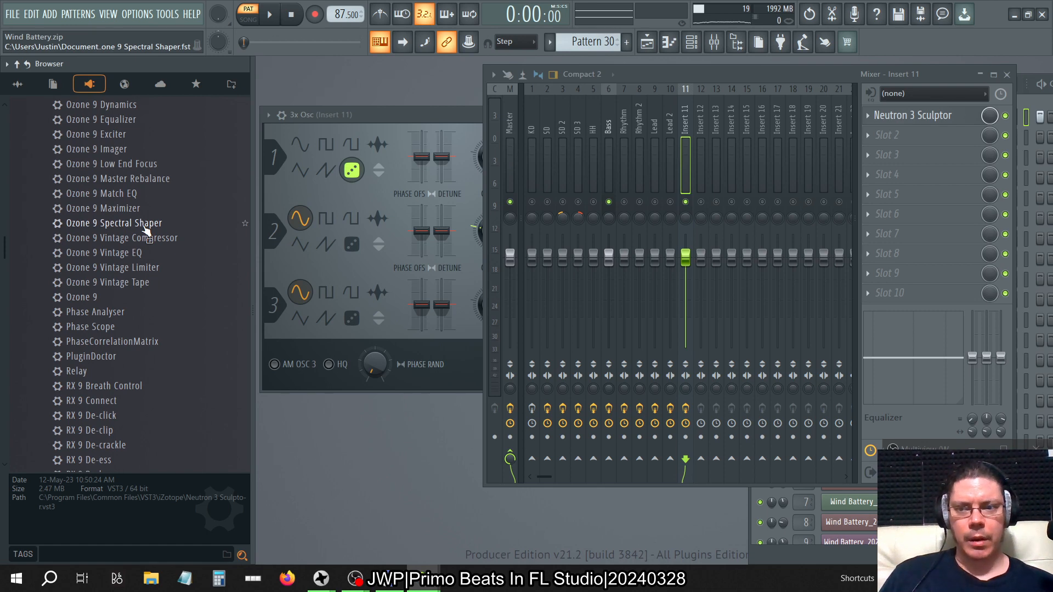
{"action": "left_click_drag", "start_coordinate": [147, 231], "coordinate": [680, 138]}
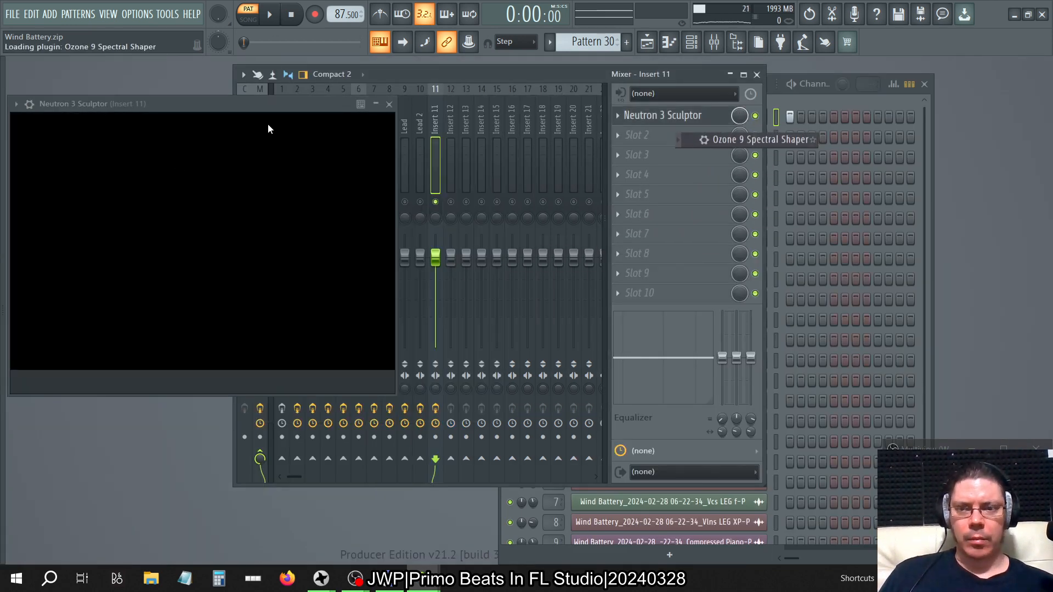
Load Ozone 9 Low End Focus from the browser into Insert 11's second effect slot and disable that slot.
{"action": "mouse_move", "coordinate": [2, 247]}
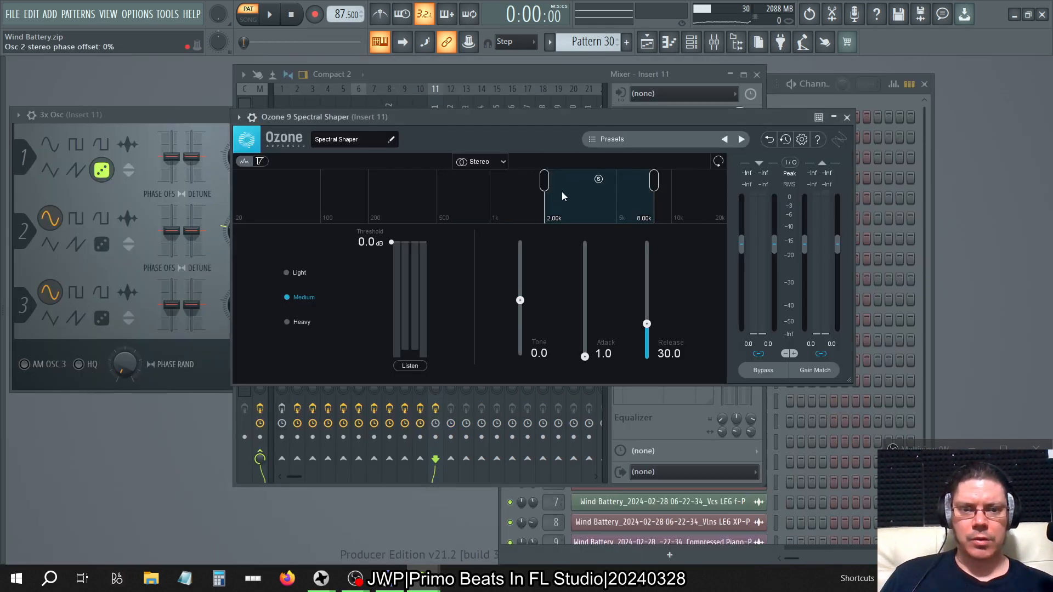
{"action": "mouse_move", "coordinate": [2, 318]}
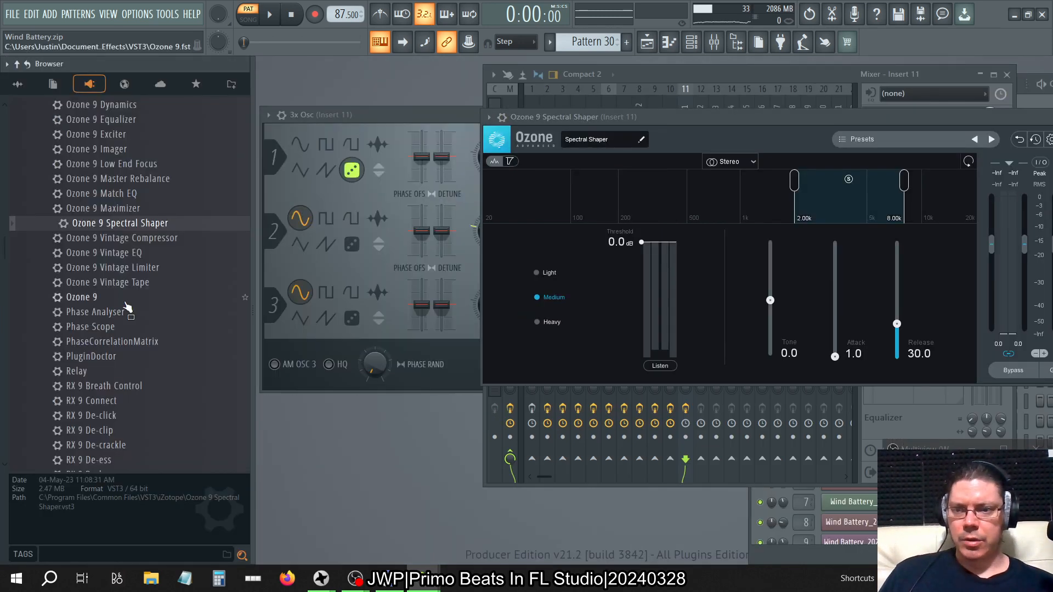
{"action": "scroll", "coordinate": [151, 297], "scroll_direction": "up", "scroll_amount": 3}
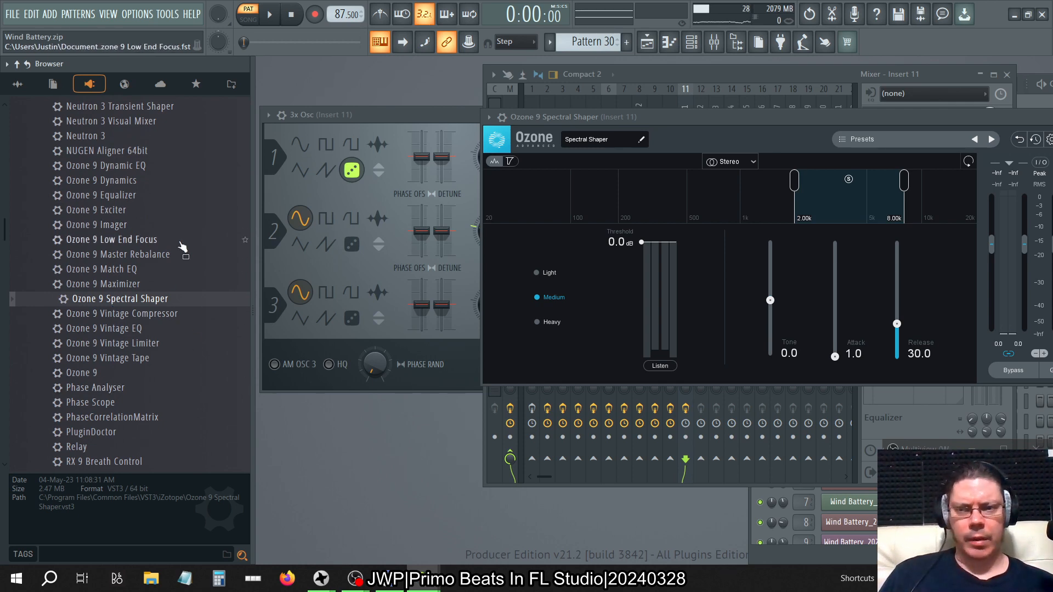
{"action": "scroll", "coordinate": [182, 248], "scroll_direction": "up", "scroll_amount": 8}
{"action": "scroll", "coordinate": [183, 248], "scroll_direction": "down", "scroll_amount": 9}
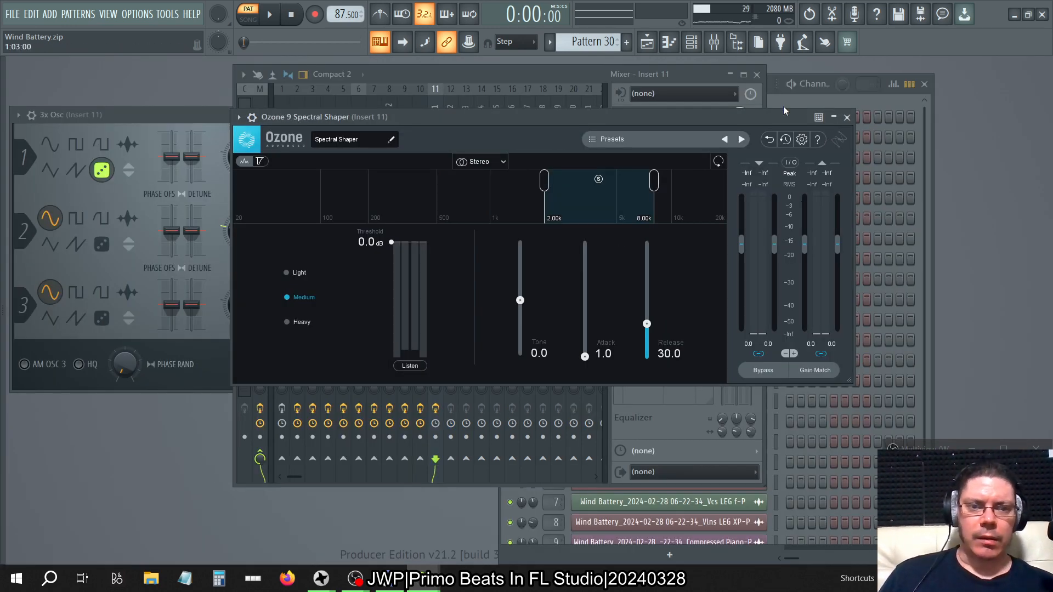
{"action": "mouse_move", "coordinate": [1, 272]}
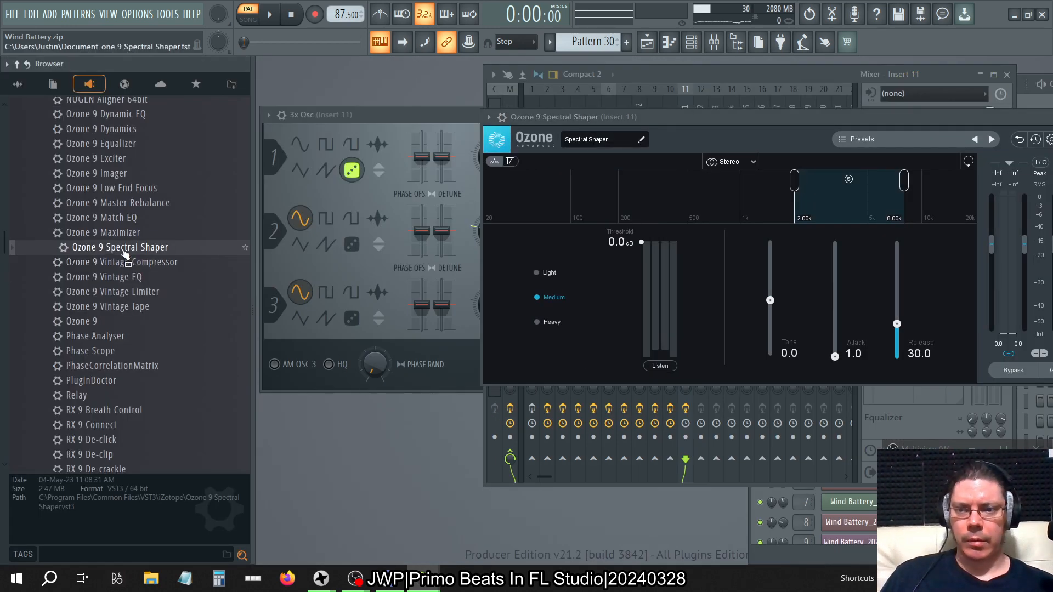
{"action": "left_click_drag", "start_coordinate": [136, 192], "coordinate": [551, 152]}
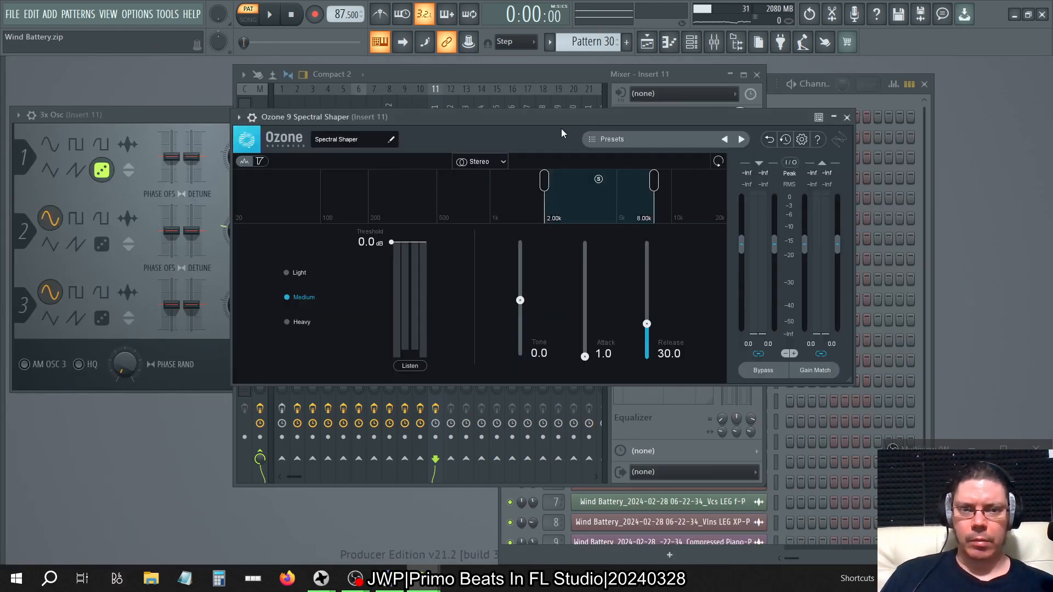
{"action": "left_click_drag", "start_coordinate": [562, 117], "coordinate": [538, 256]}
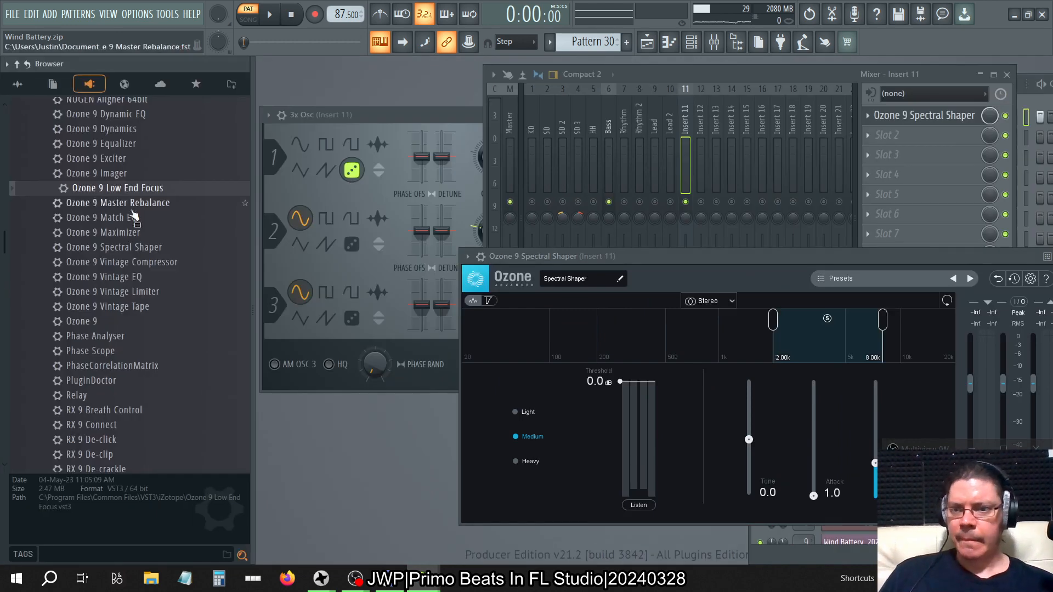
{"action": "left_click_drag", "start_coordinate": [127, 191], "coordinate": [672, 135]}
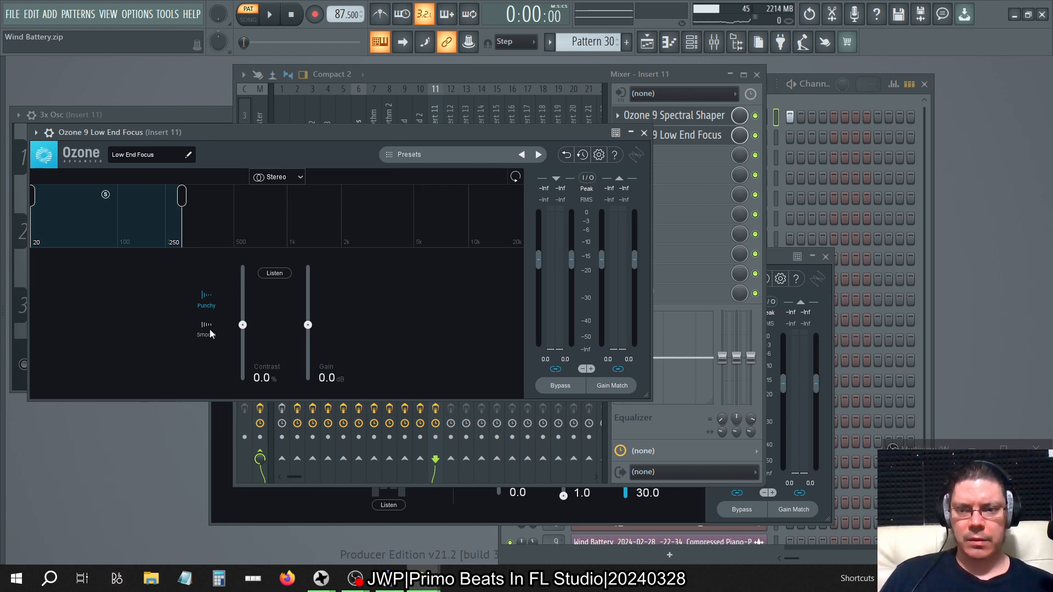
{"action": "left_click", "coordinate": [755, 136]}
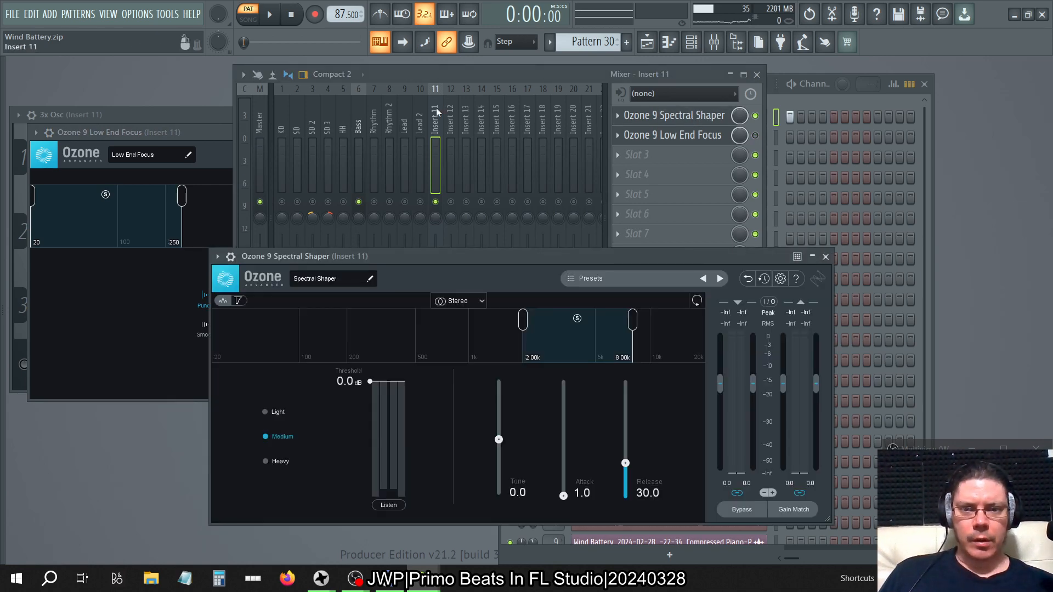
Open SPAN Plus from the Master track and start playback of the pattern.
{"action": "left_click", "coordinate": [256, 125]}
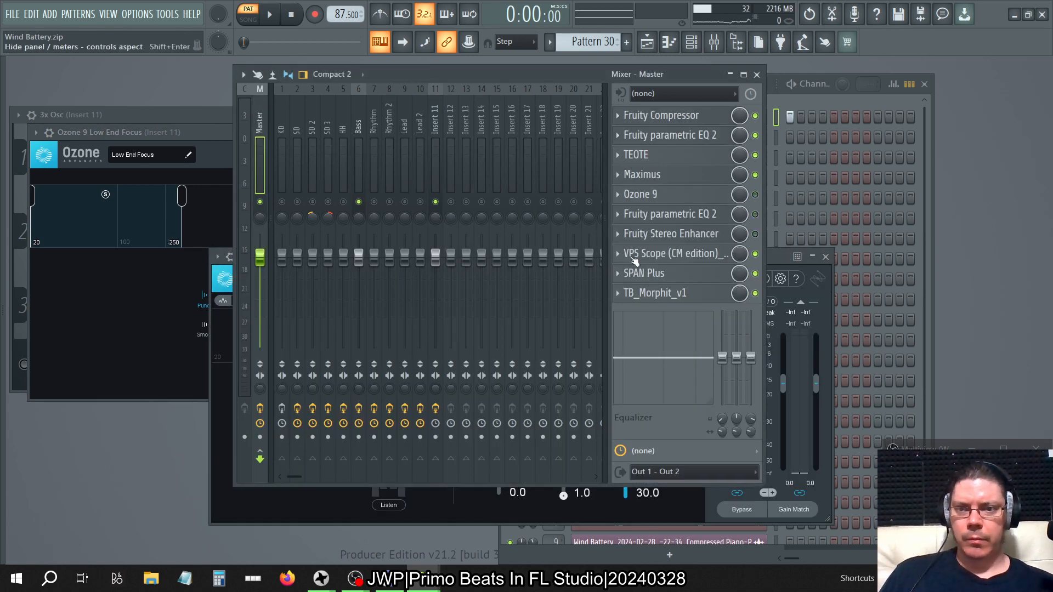
{"action": "left_click", "coordinate": [707, 276]}
{"action": "key", "text": "space"}
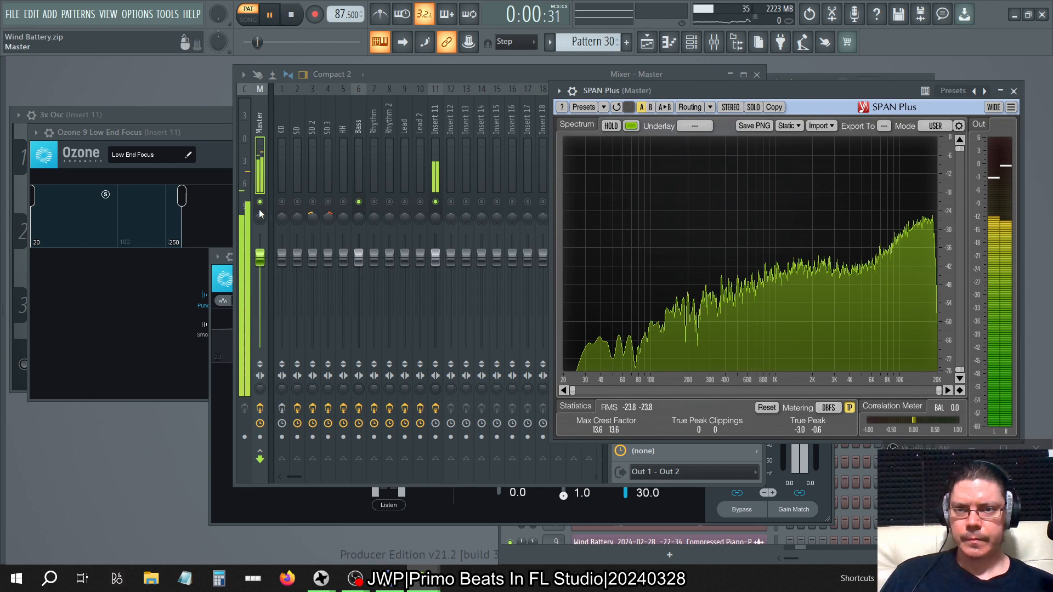
Extend Spectral Shaper's action region down to 331 Hz and place its window beside SPAN Plus.
{"action": "left_click", "coordinate": [228, 362]}
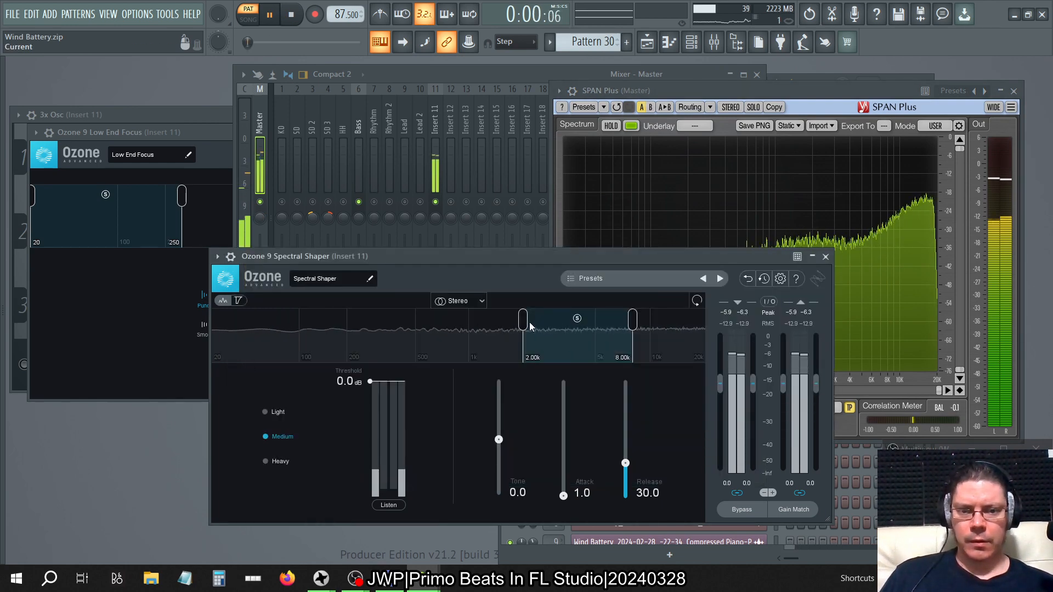
{"action": "left_click_drag", "start_coordinate": [524, 320], "coordinate": [357, 324]}
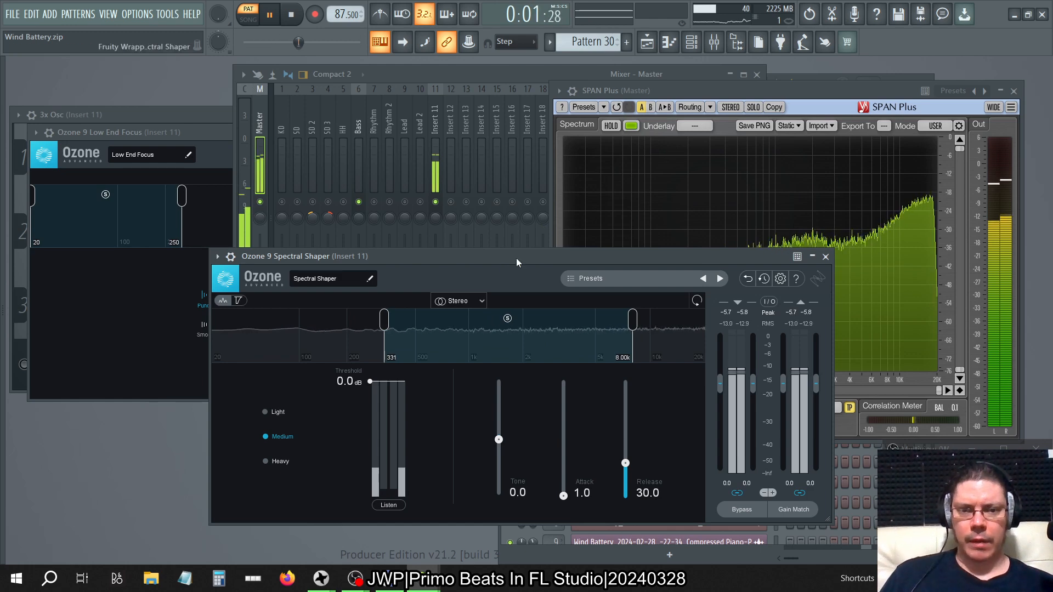
{"action": "left_click_drag", "start_coordinate": [517, 263], "coordinate": [363, 145]}
{"action": "left_click", "coordinate": [729, 88]}
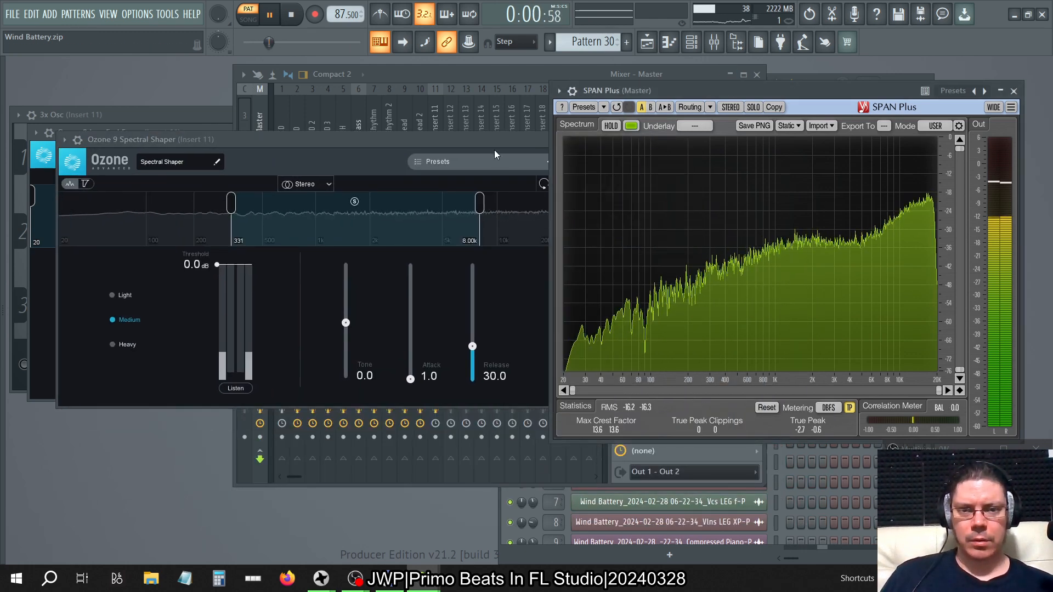
{"action": "left_click_drag", "start_coordinate": [481, 142], "coordinate": [438, 156]}
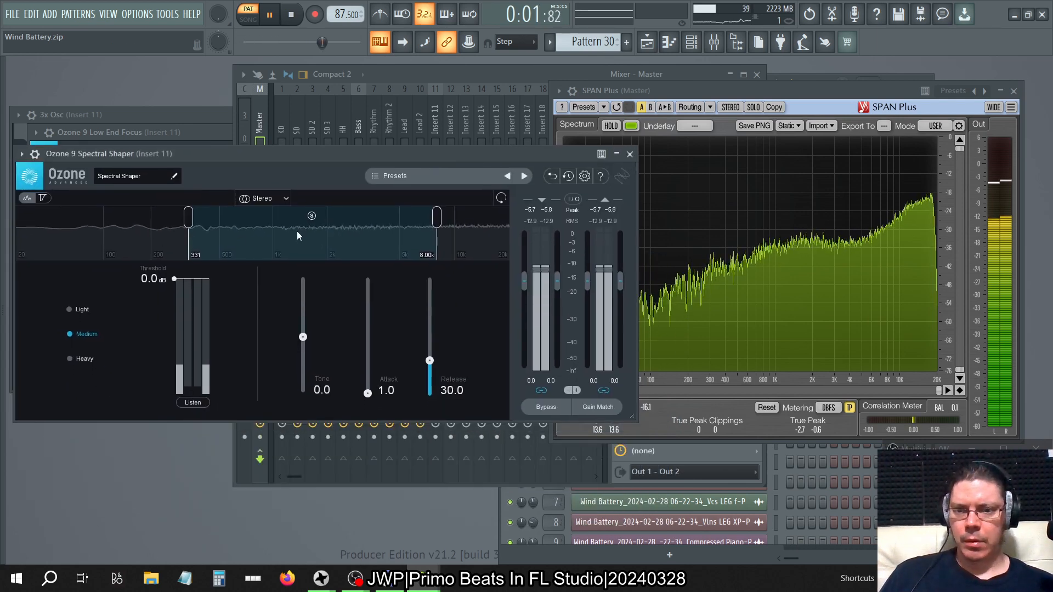
Lower Spectral Shaper's threshold to -37.3 dB and try the Light compression mode before selecting Heavy.
{"action": "left_click_drag", "start_coordinate": [174, 279], "coordinate": [199, 379]}
{"action": "left_click", "coordinate": [69, 308]}
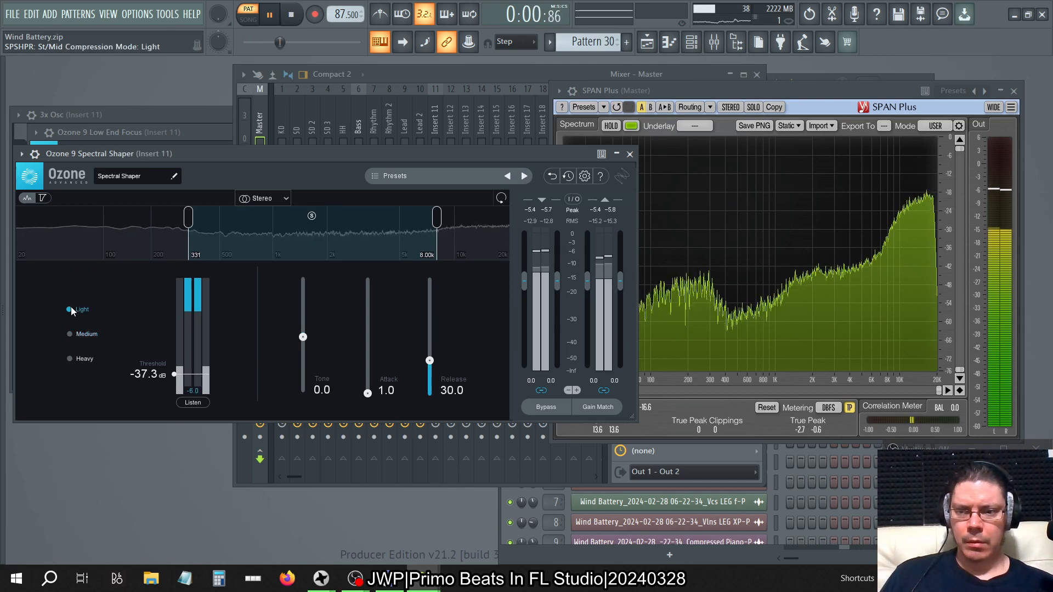
{"action": "left_click", "coordinate": [71, 356]}
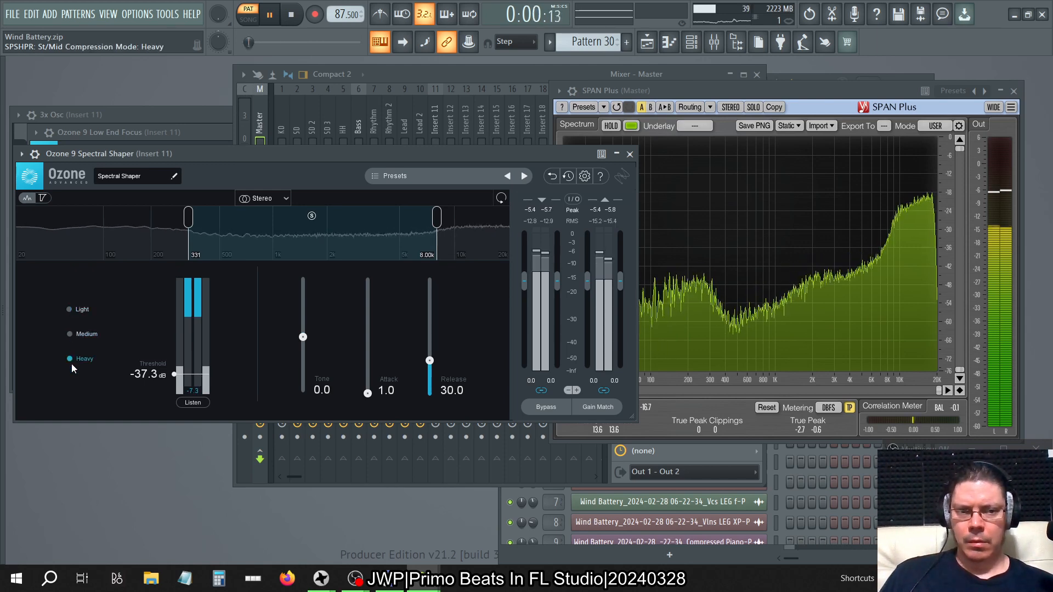
Narrow the action region's upper limit to 1.13 kHz, raise Tone to 100, and close Spectral Shaper with playback stopped.
{"action": "left_click_drag", "start_coordinate": [438, 218], "coordinate": [283, 217]}
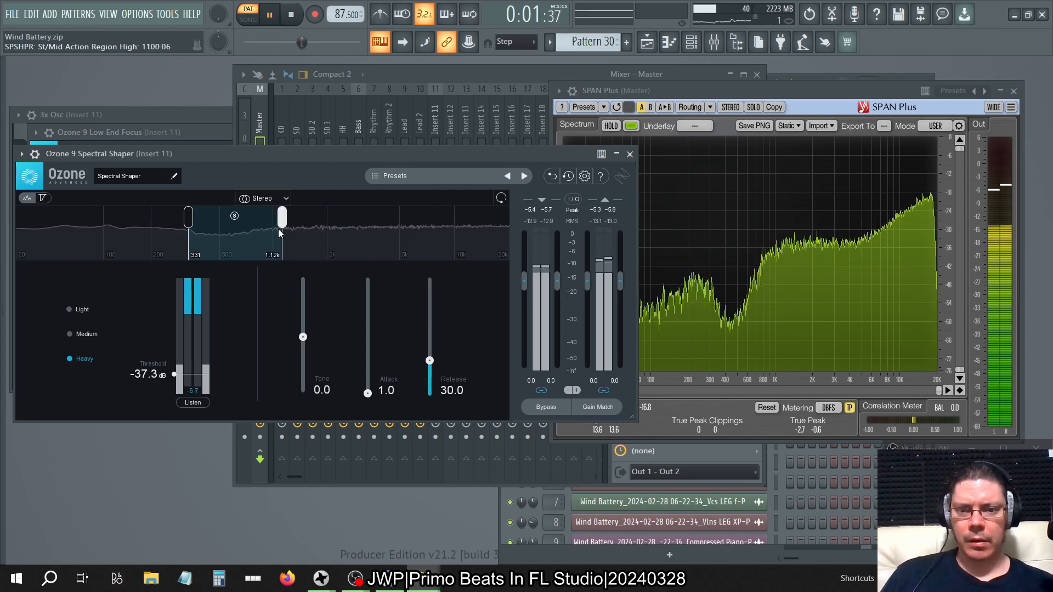
{"action": "left_click_drag", "start_coordinate": [303, 339], "coordinate": [302, 279]}
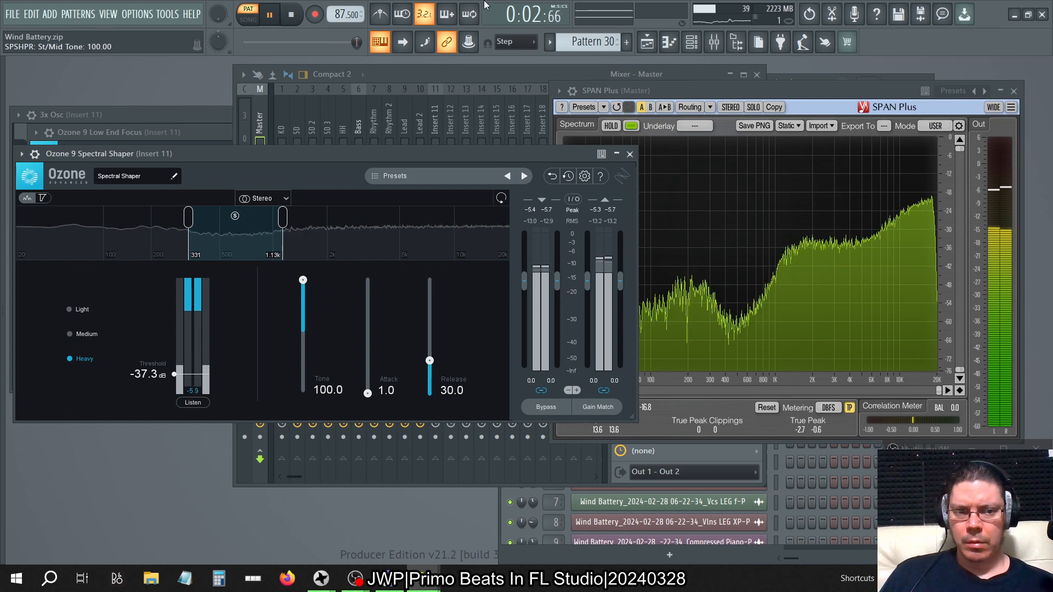
{"action": "left_click", "coordinate": [630, 154]}
{"action": "left_click", "coordinate": [287, 18]}
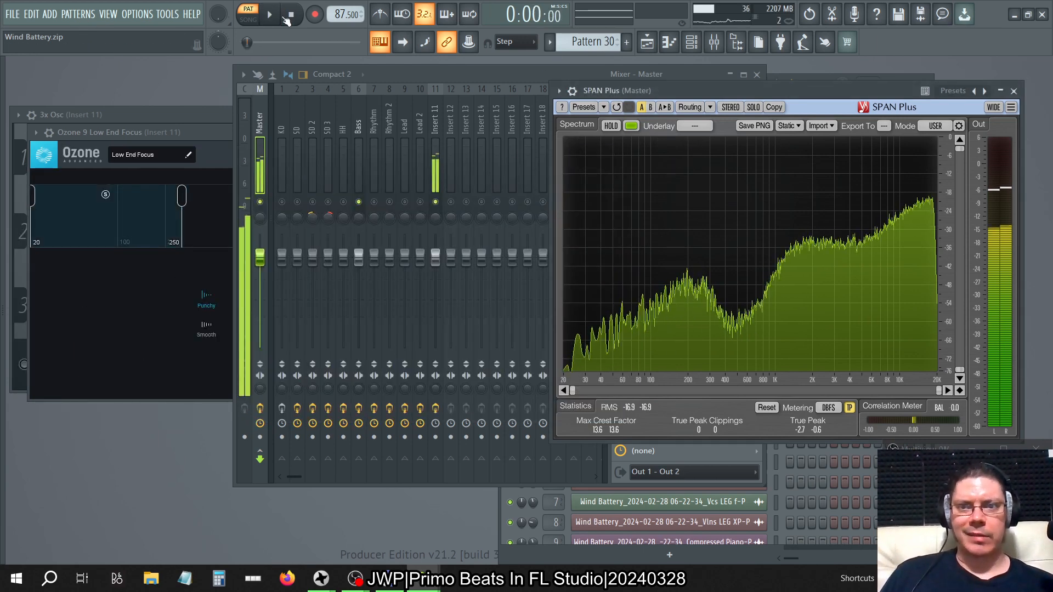
Close the Low End Focus window and delete both Ozone 9 Spectral Shaper and Ozone 9 Low End Focus from Insert 11.
{"action": "left_click", "coordinate": [514, 81]}
{"action": "left_click", "coordinate": [433, 103]}
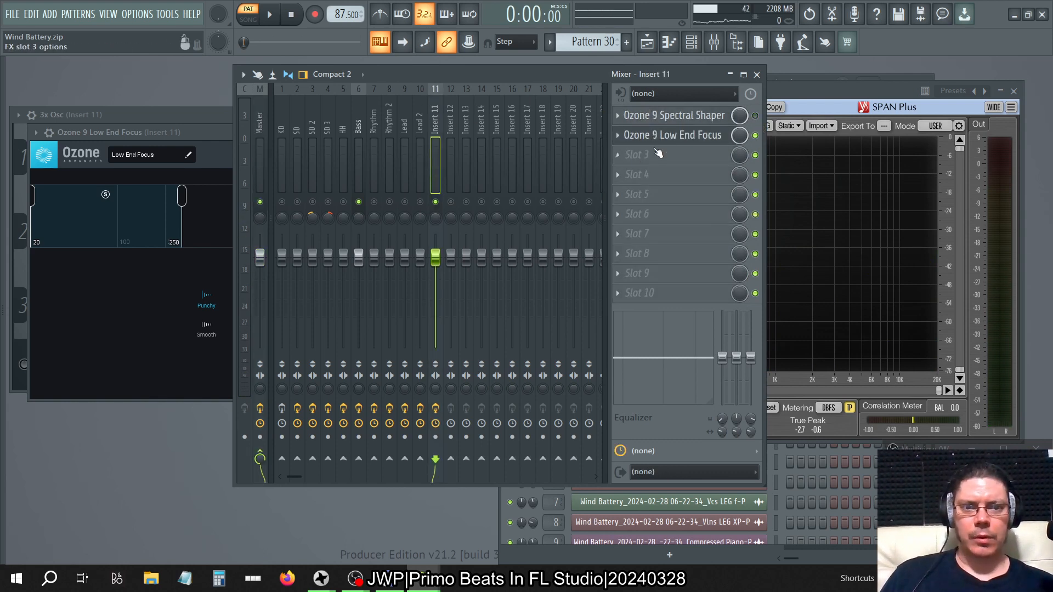
{"action": "left_click", "coordinate": [673, 137]}
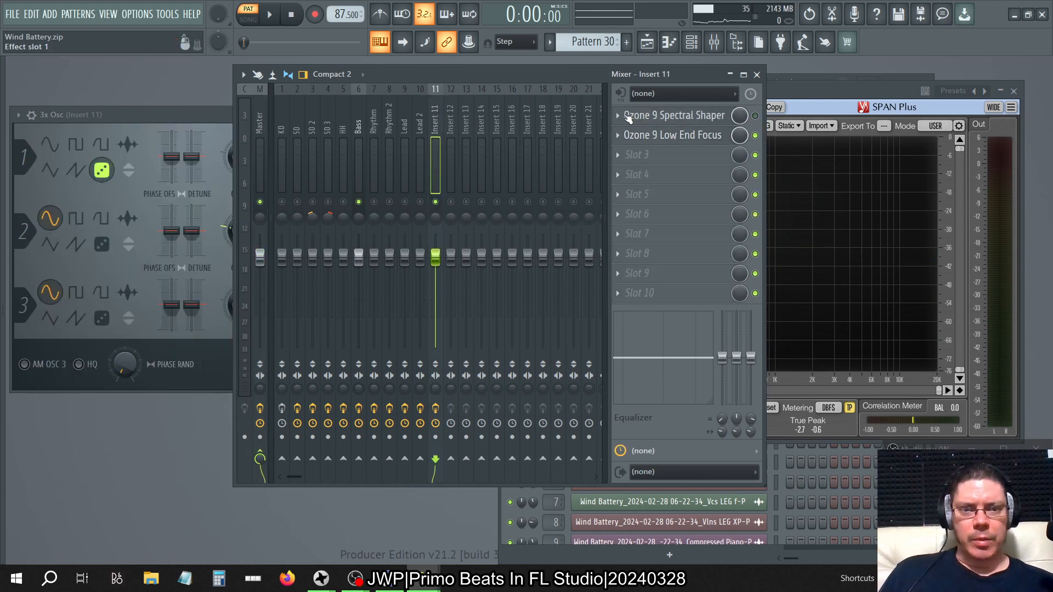
{"action": "left_click", "coordinate": [628, 117]}
{"action": "left_click", "coordinate": [636, 142]}
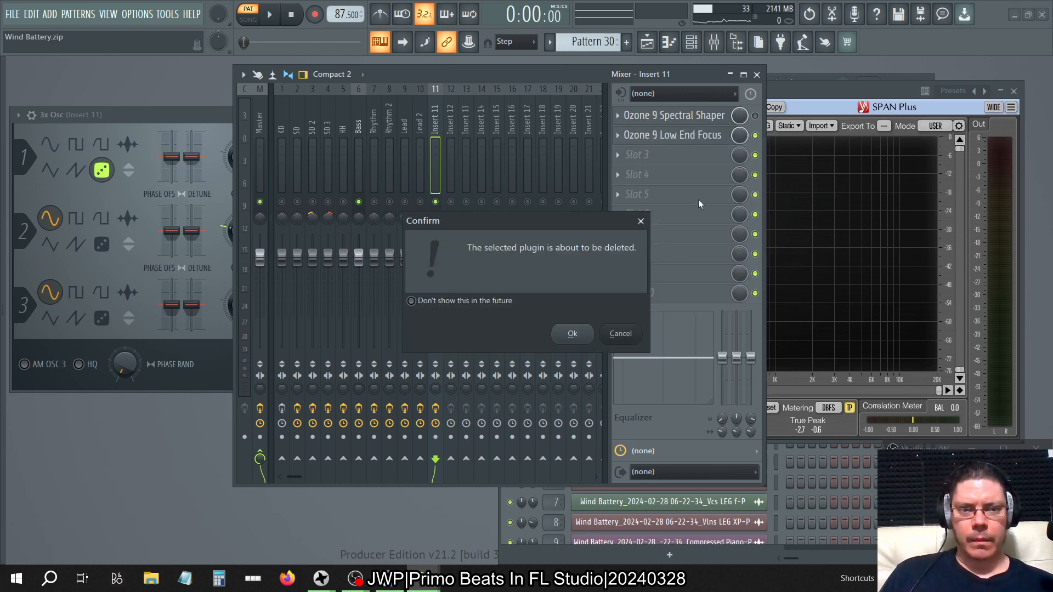
{"action": "left_click", "coordinate": [572, 334]}
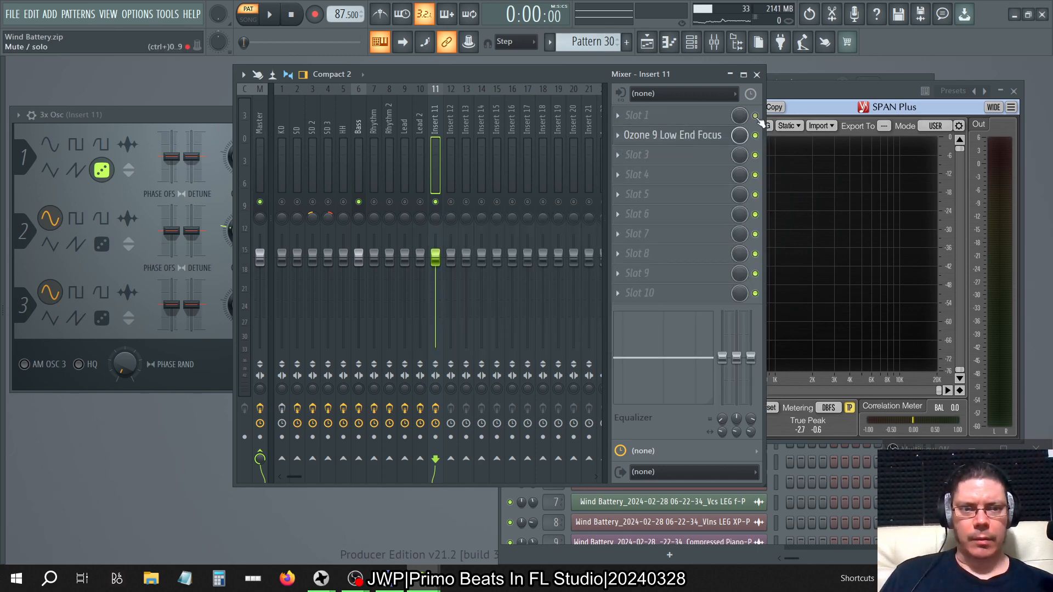
{"action": "left_click", "coordinate": [617, 137]}
{"action": "left_click", "coordinate": [629, 163]}
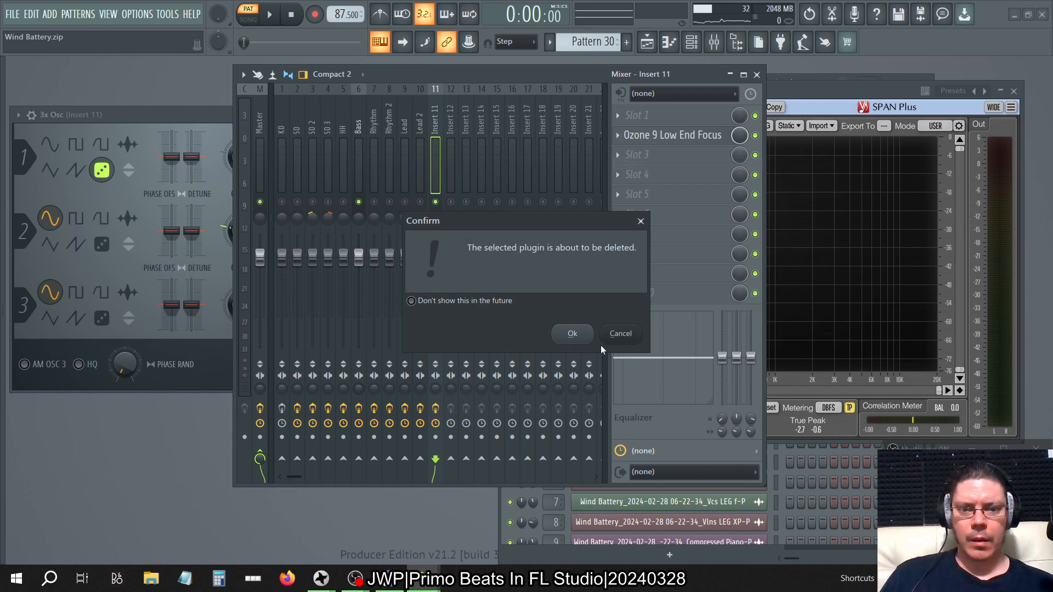
{"action": "left_click", "coordinate": [587, 332]}
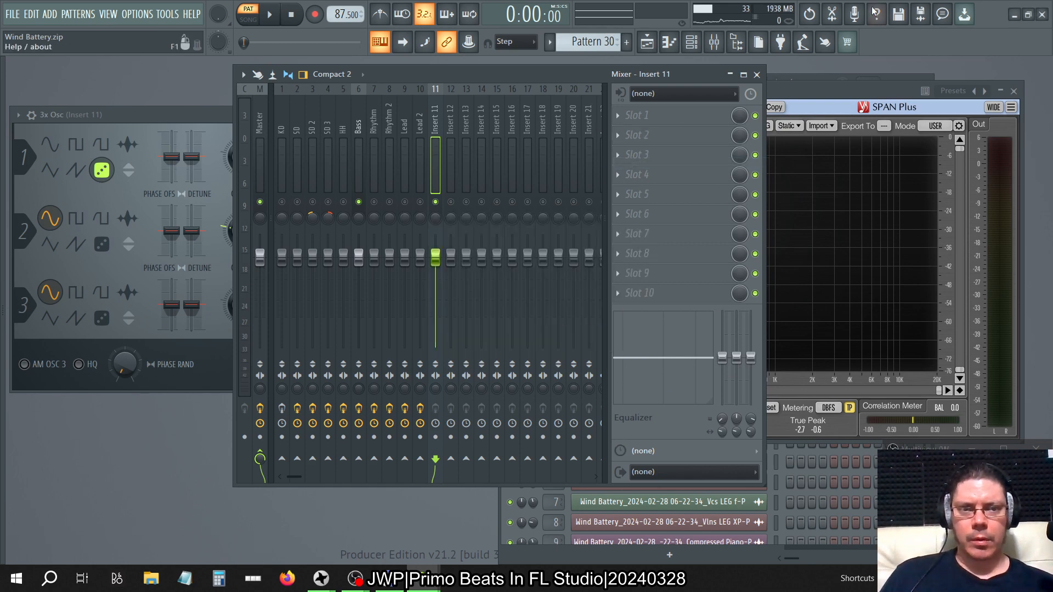
Delete the 3x Osc channel from the channel rack.
{"action": "left_click", "coordinate": [692, 42]}
{"action": "right_click", "coordinate": [765, 113]}
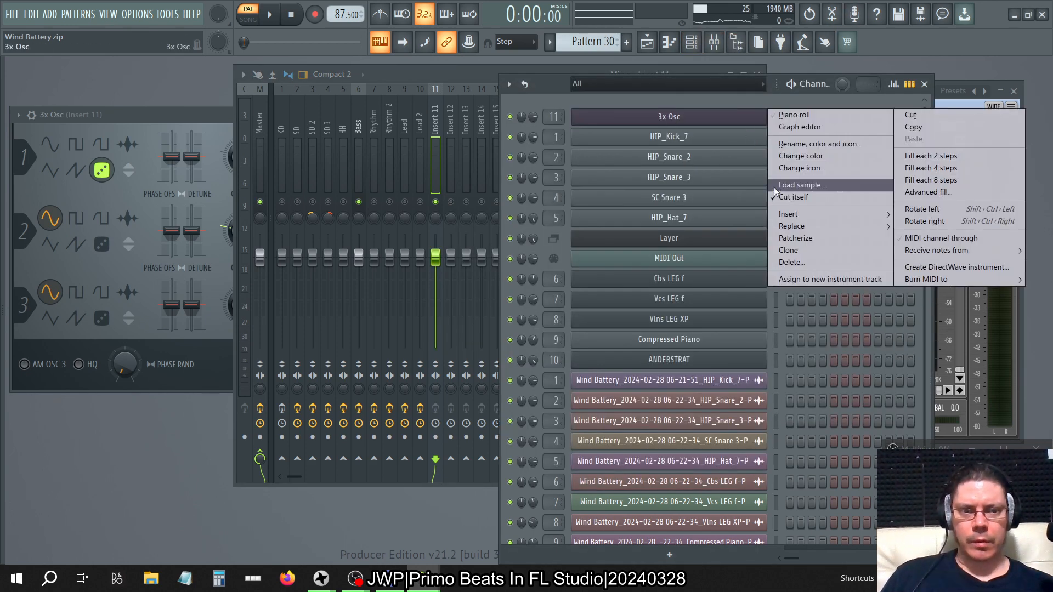
{"action": "left_click", "coordinate": [781, 262]}
{"action": "left_click", "coordinate": [592, 332]}
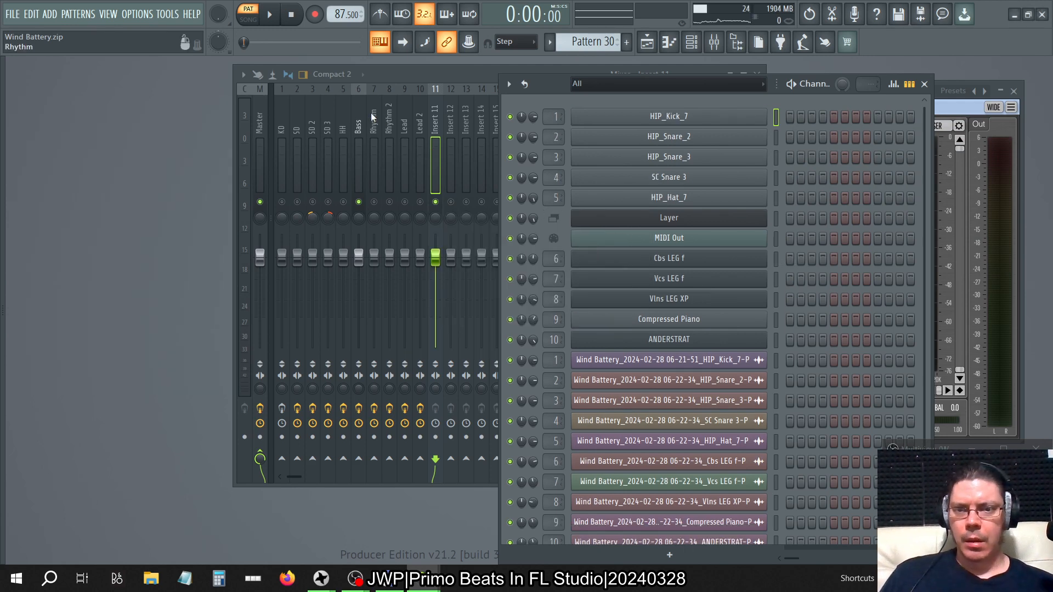
Load Neutron 3 Sculptor from the plugin browser into effect slot 6 of the Bass mixer track.
{"action": "left_click", "coordinate": [362, 114]}
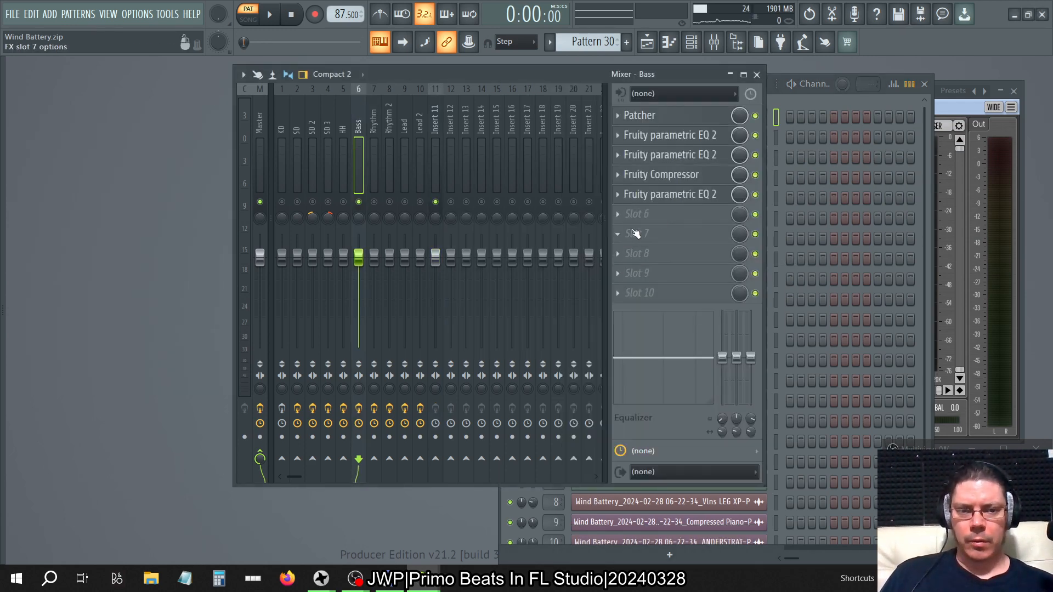
{"action": "key", "text": "alt+F8"}
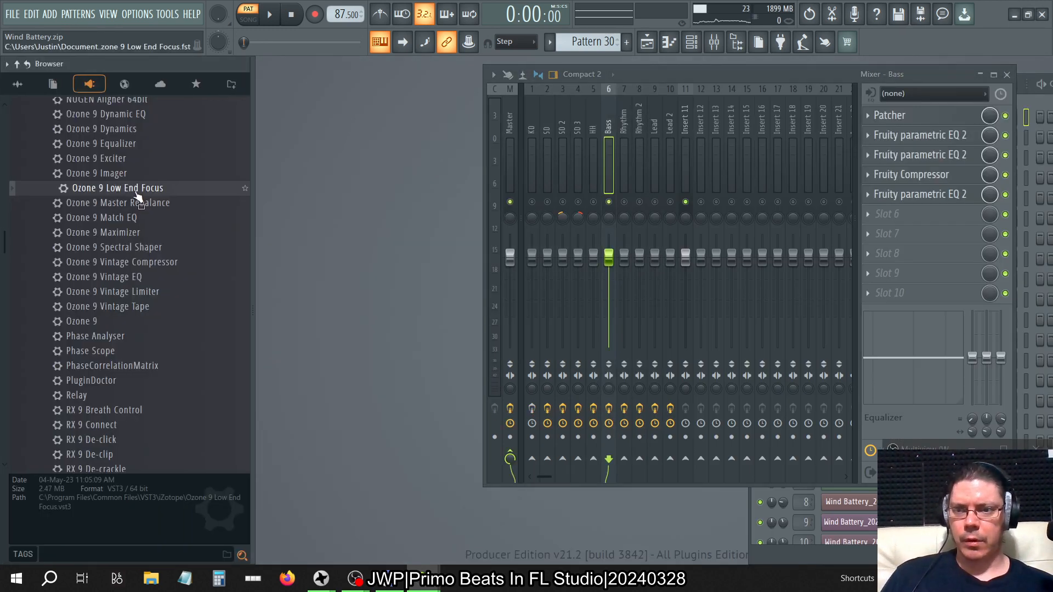
{"action": "scroll", "coordinate": [137, 196], "scroll_direction": "up", "scroll_amount": 6}
{"action": "mouse_move", "coordinate": [163, 310]}
{"action": "left_mouse_down"}
{"action": "mouse_move", "coordinate": [605, 300]}
{"action": "mouse_move", "coordinate": [736, 197]}
{"action": "mouse_move", "coordinate": [682, 215]}
{"action": "left_mouse_up"}
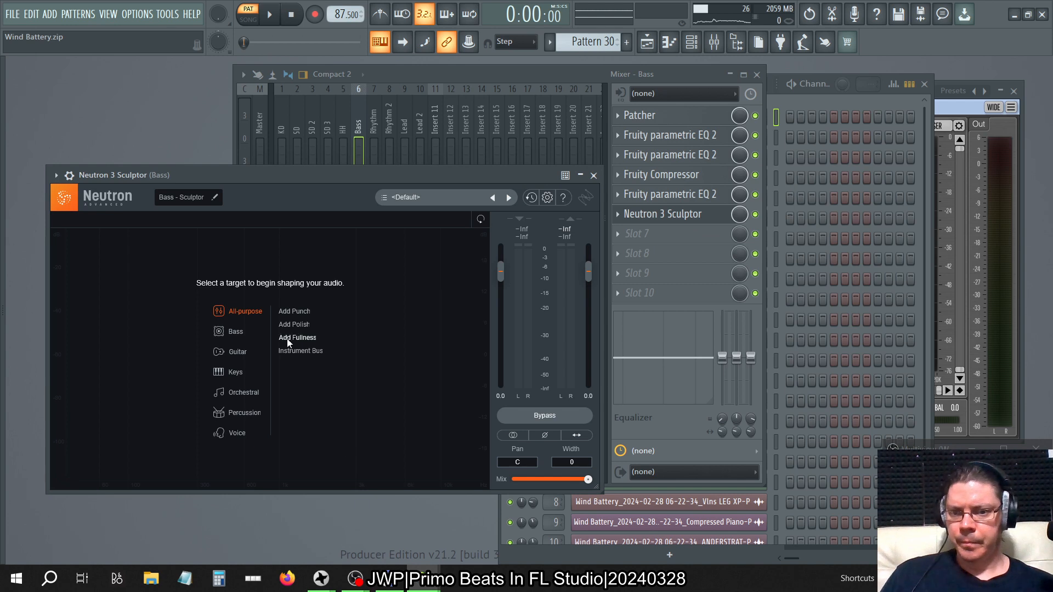
Choose the Bass target in Sculptor and start playback in song mode.
{"action": "mouse_move", "coordinate": [225, 331]}
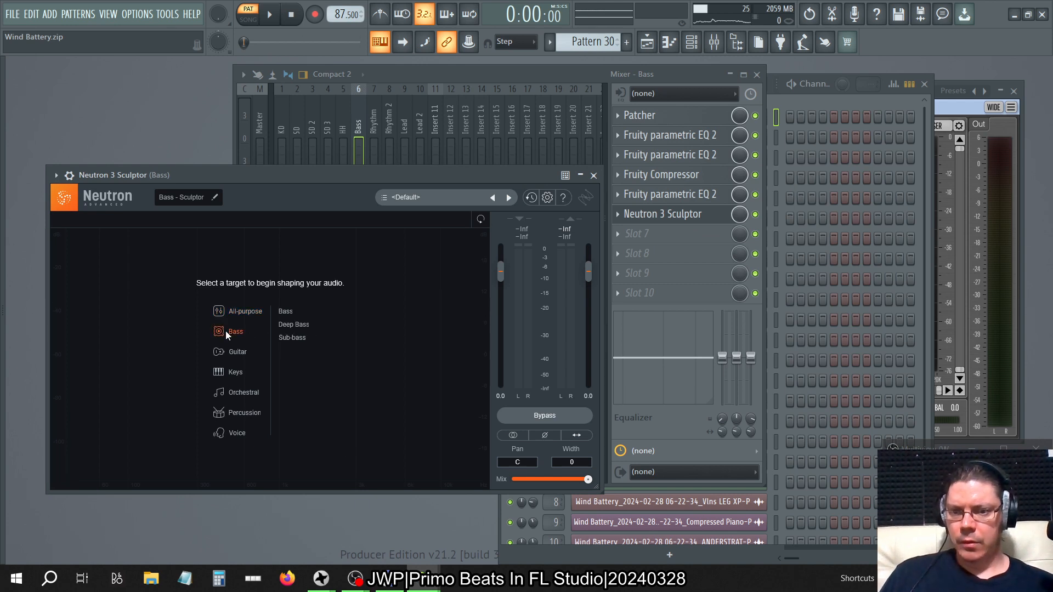
{"action": "left_click", "coordinate": [287, 315]}
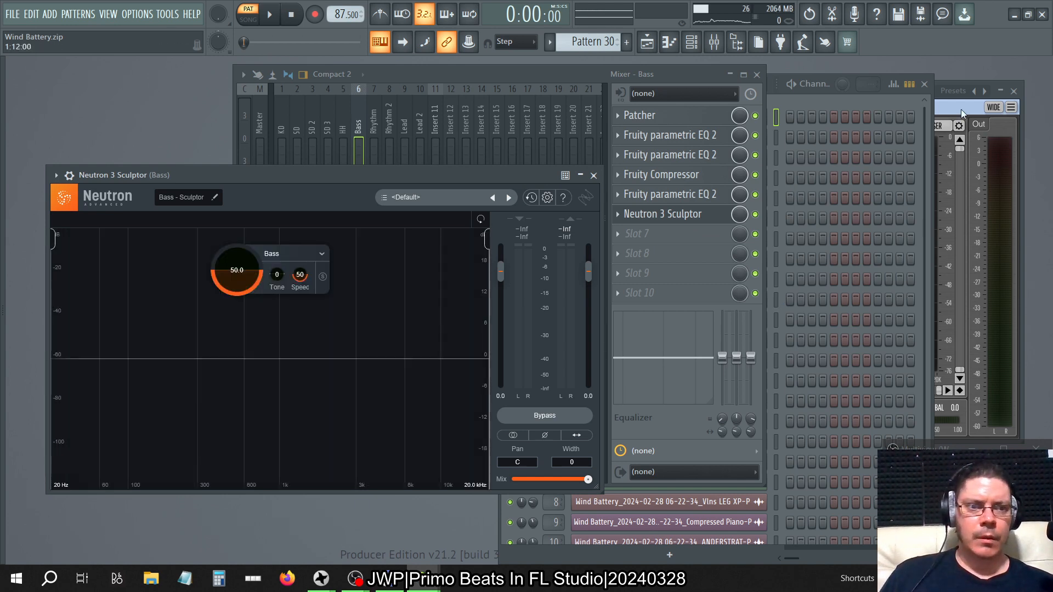
{"action": "left_click", "coordinate": [264, 22]}
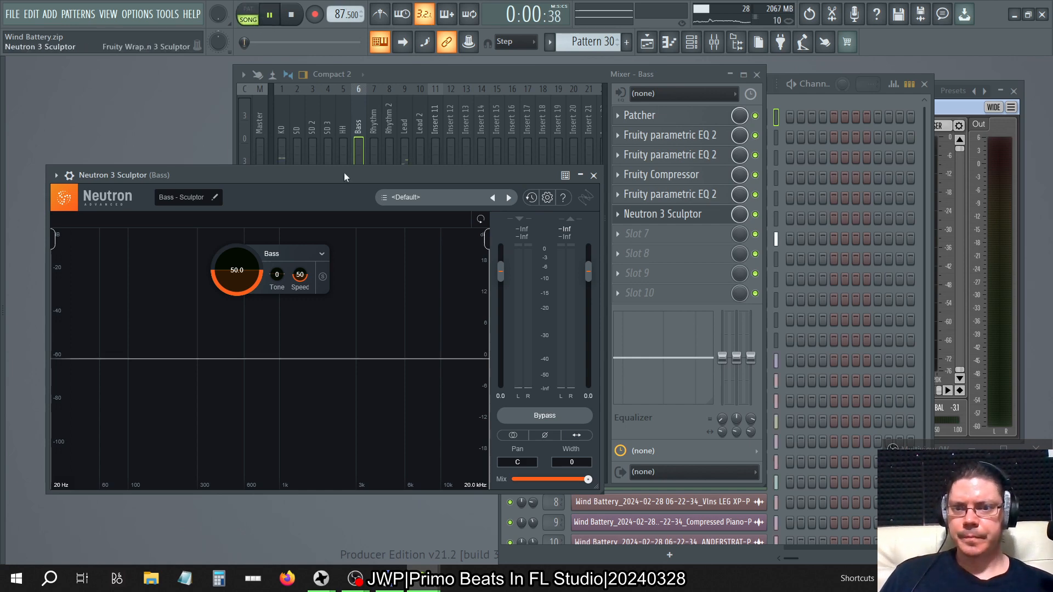
Bring Sculptor and SPAN Plus to the front and arrange them side by side.
{"action": "left_click", "coordinate": [403, 74]}
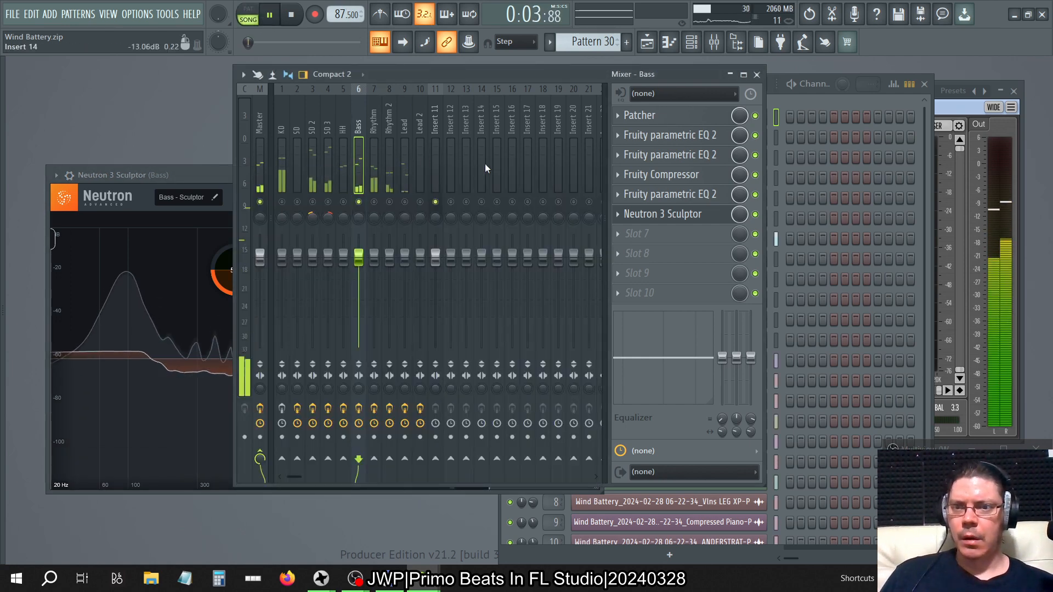
{"action": "left_click", "coordinate": [220, 182]}
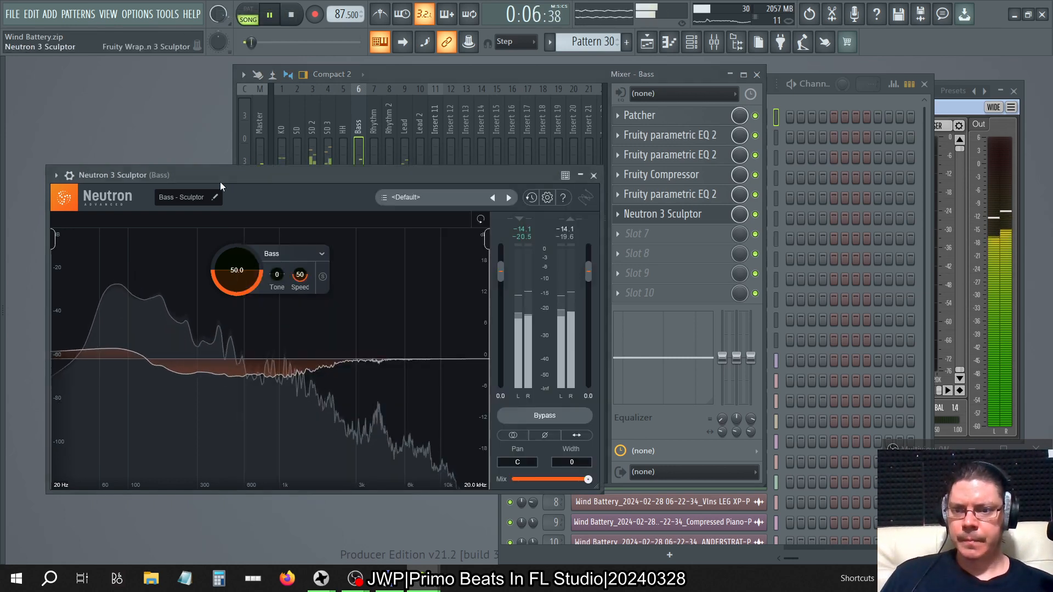
{"action": "left_click", "coordinate": [943, 107]}
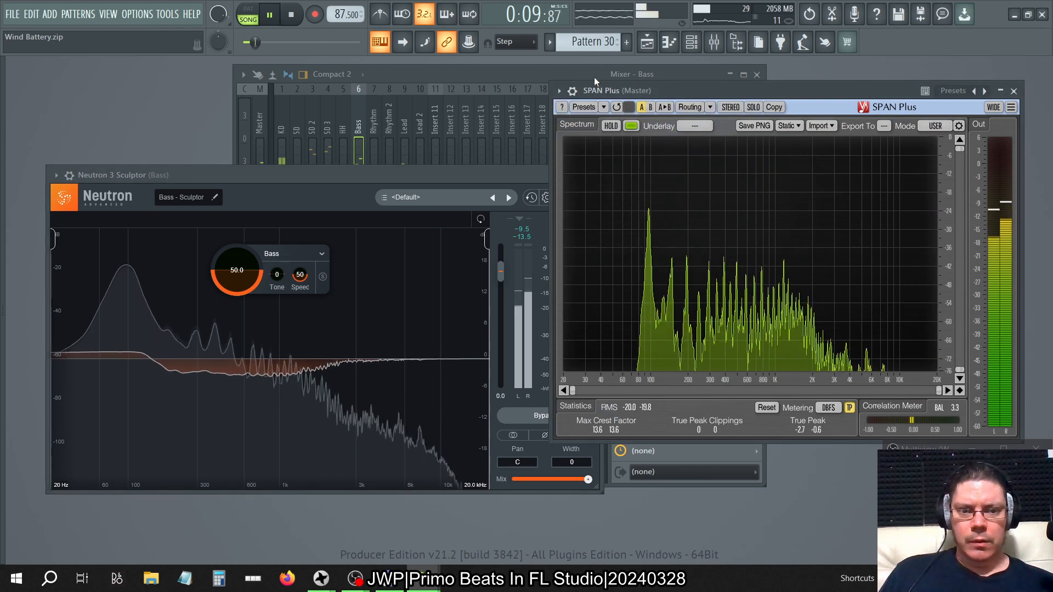
{"action": "left_click_drag", "start_coordinate": [347, 177], "coordinate": [306, 141]}
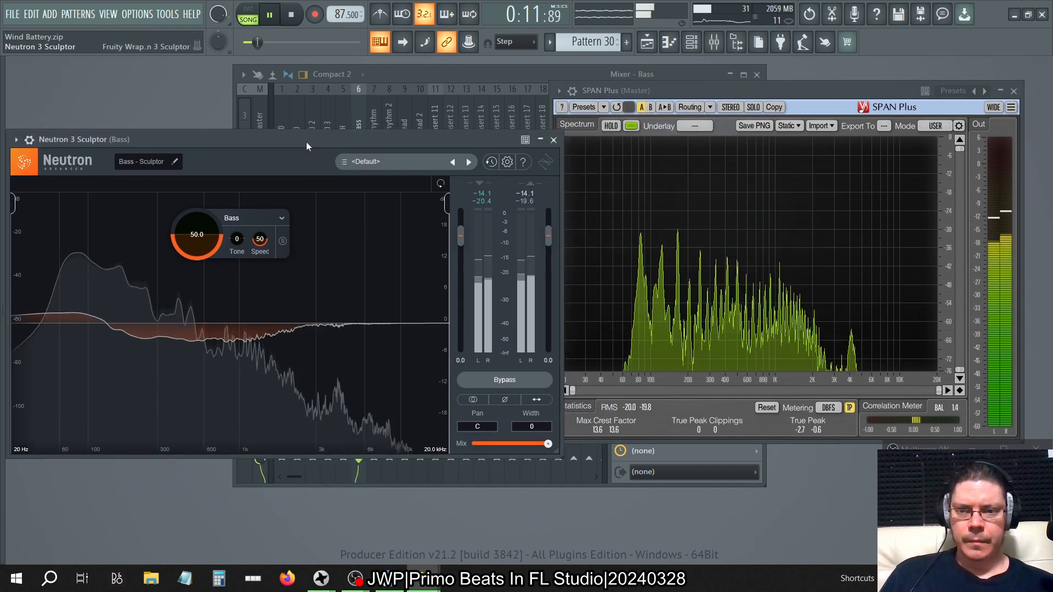
Raise Sculptor's amount to 100 and sweep its Tone up to 50 and down to -50.
{"action": "left_click_drag", "start_coordinate": [196, 238], "coordinate": [197, 208]}
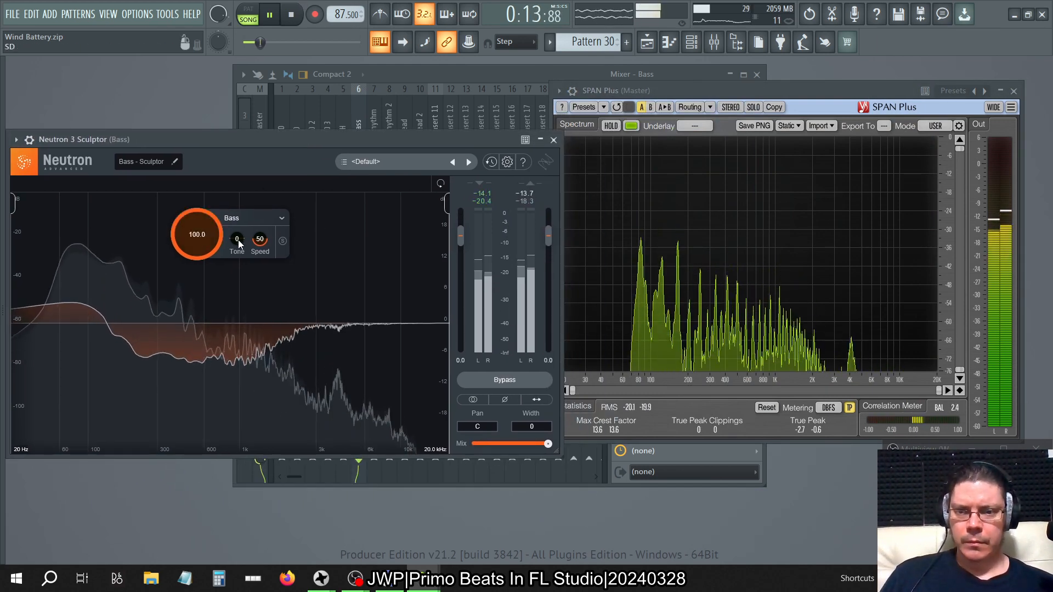
{"action": "left_click_drag", "start_coordinate": [238, 240], "coordinate": [271, 5]}
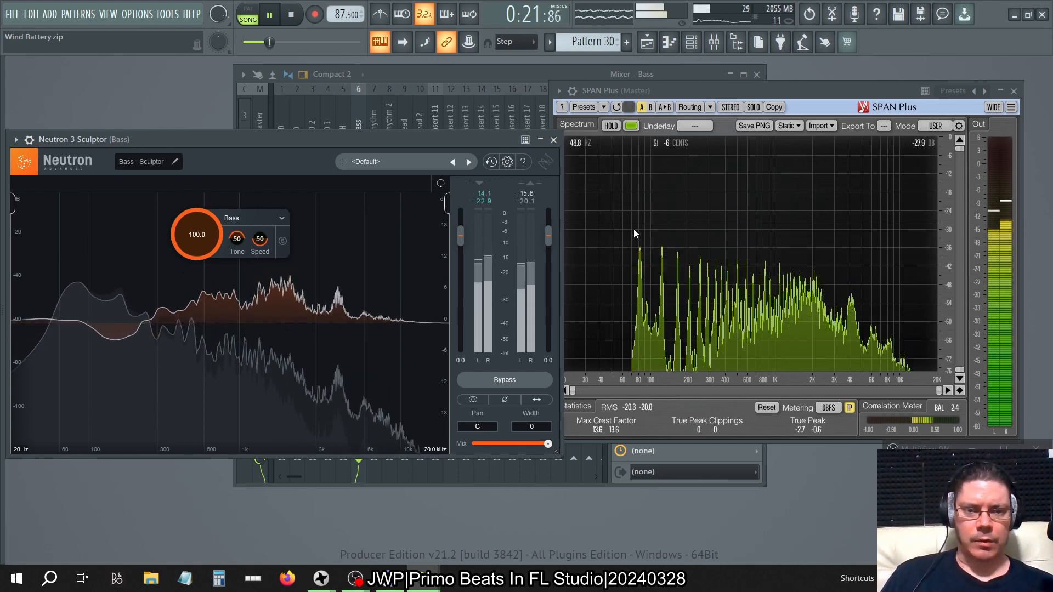
{"action": "left_click_drag", "start_coordinate": [234, 240], "coordinate": [234, 274]}
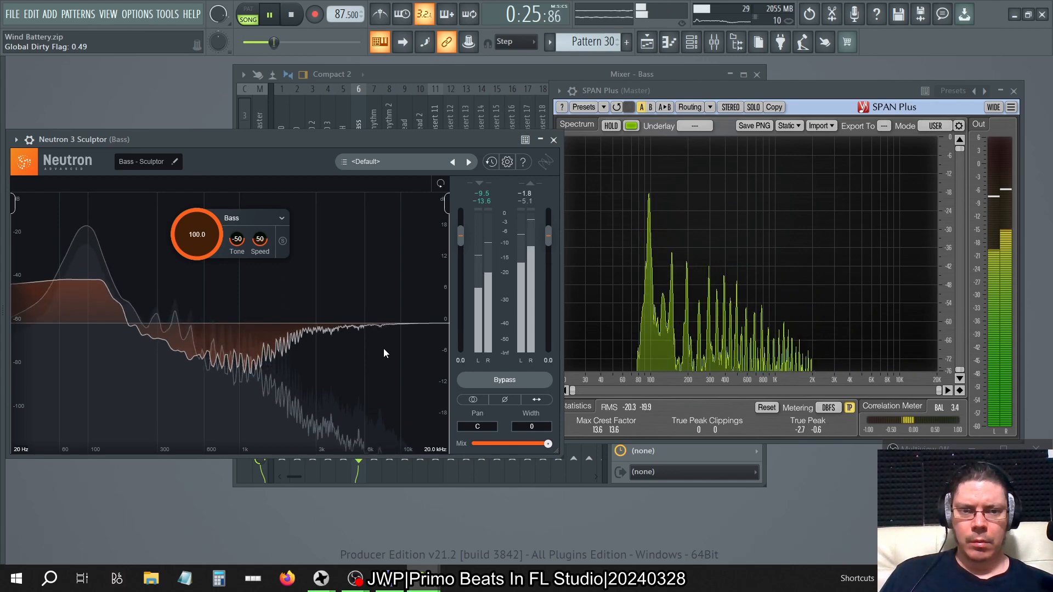
Switch the Sculptor target to Deep Bass and set its Tone to 50.
{"action": "left_click", "coordinate": [277, 217]}
{"action": "mouse_move", "coordinate": [265, 249]}
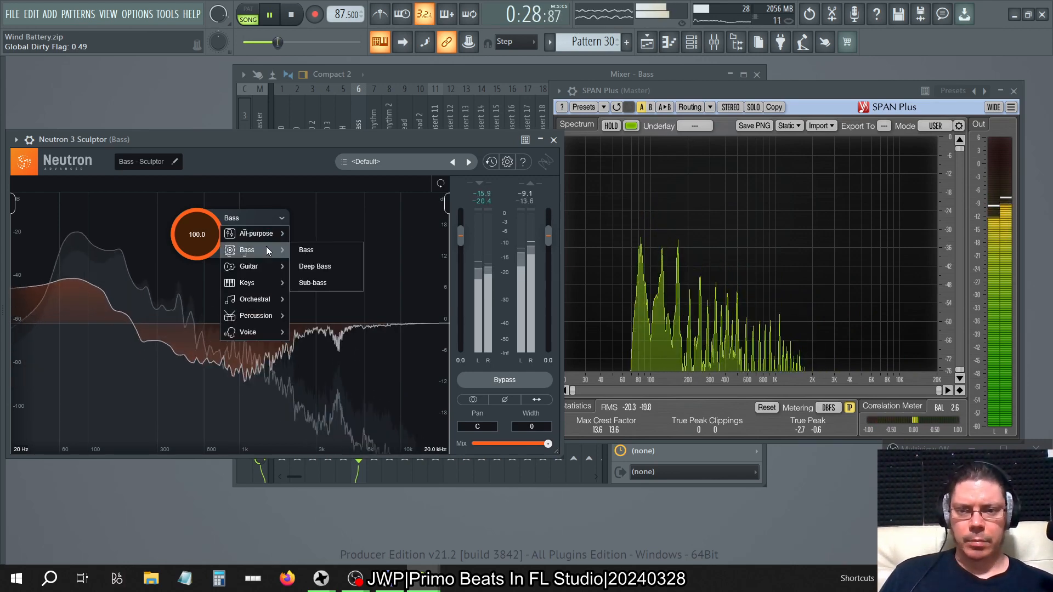
{"action": "left_click", "coordinate": [329, 266]}
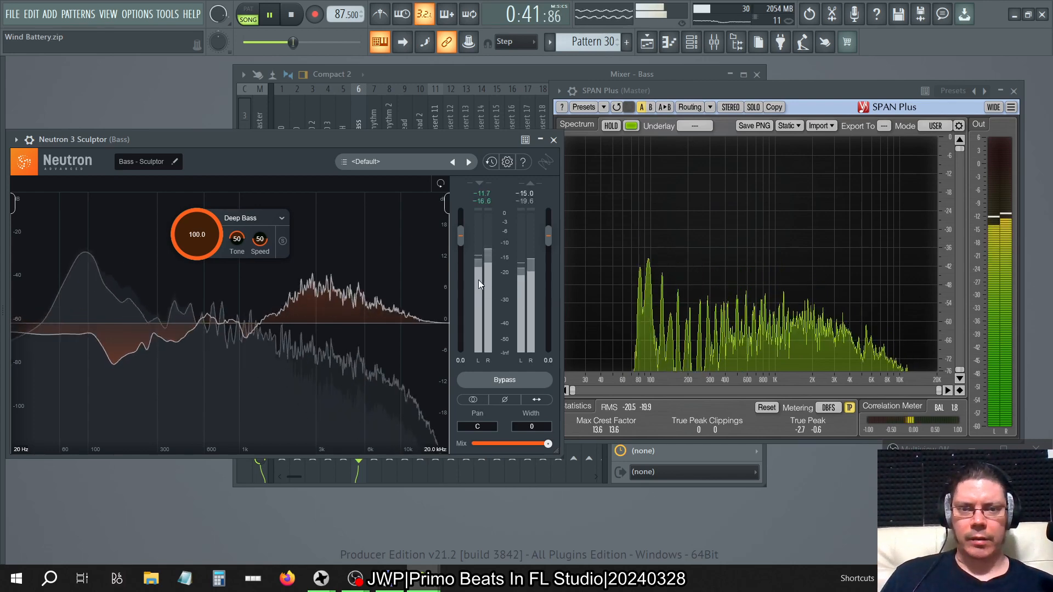
Switch the Sculptor target to Sub-bass and stop playback after comparing the spectrum.
{"action": "left_click", "coordinate": [269, 220]}
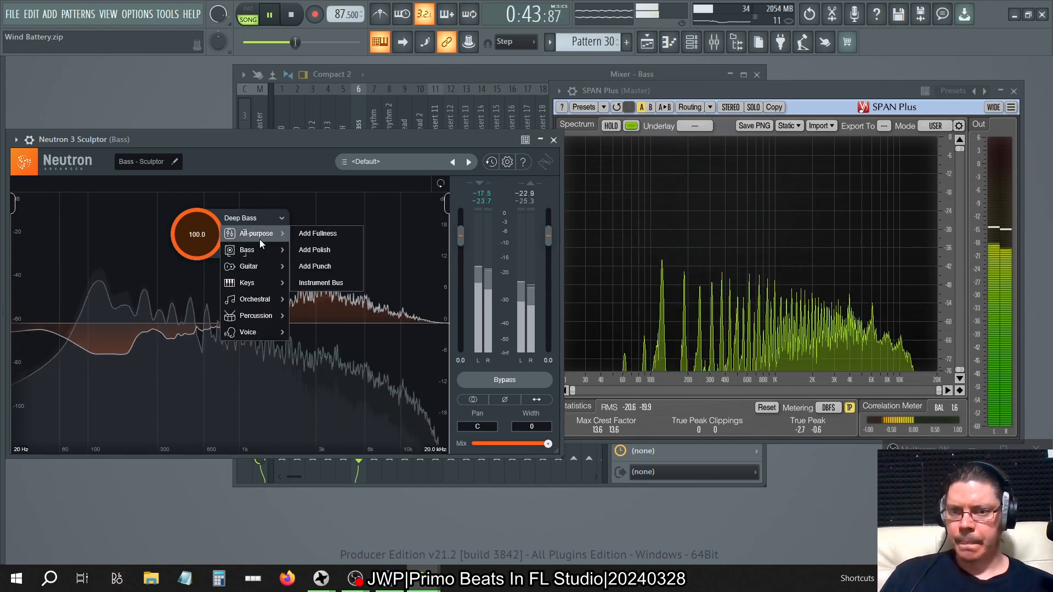
{"action": "mouse_move", "coordinate": [258, 247]}
{"action": "left_click", "coordinate": [334, 279]}
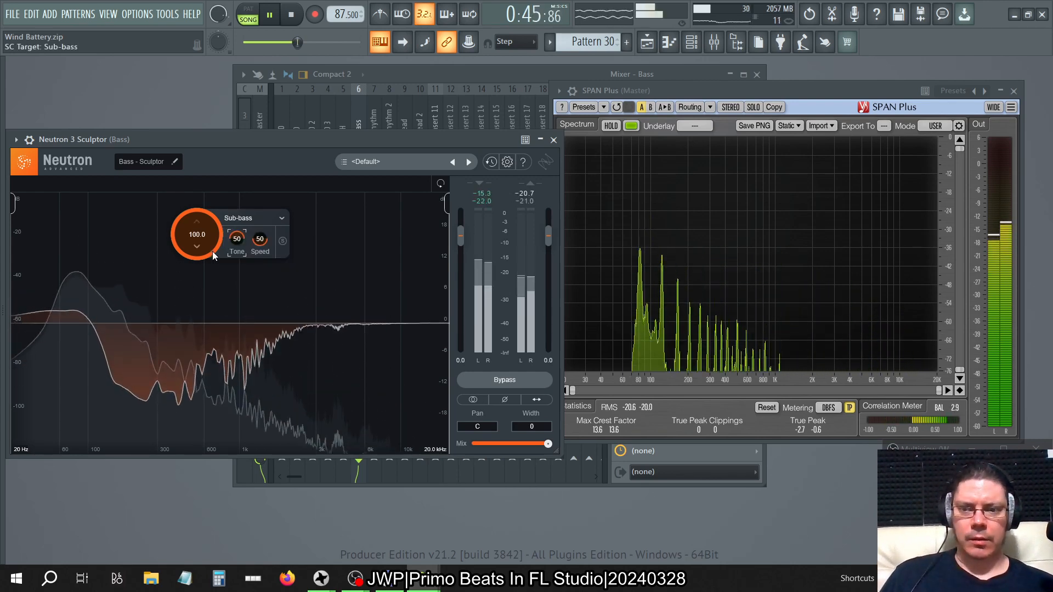
{"action": "left_click", "coordinate": [292, 16]}
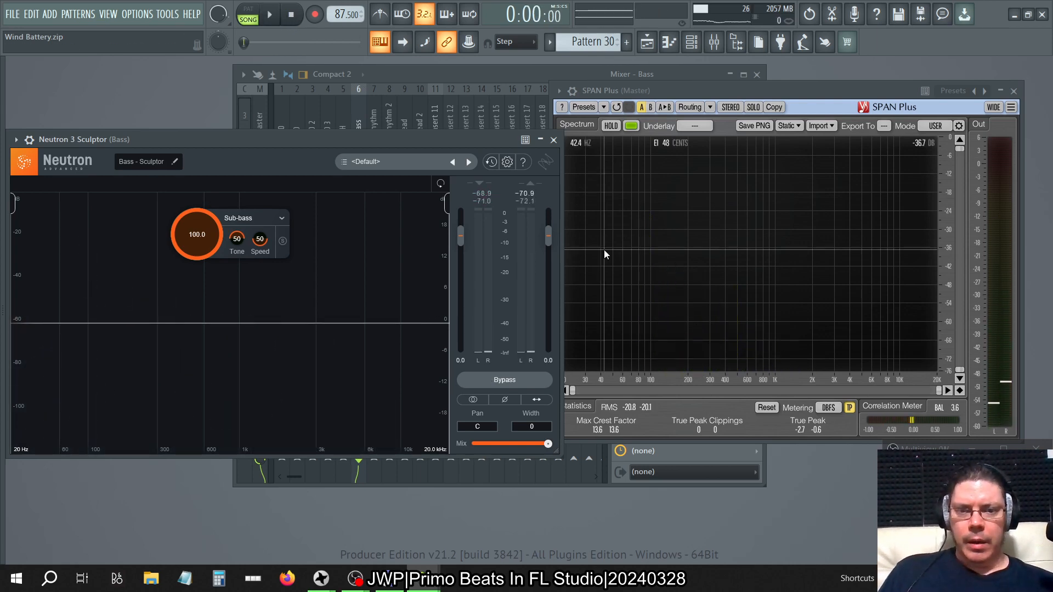
Replace Neutron 3 Sculptor with Ozone 9 Spectral Shaper in the Bass track's effect chain.
{"action": "left_click", "coordinate": [583, 75]}
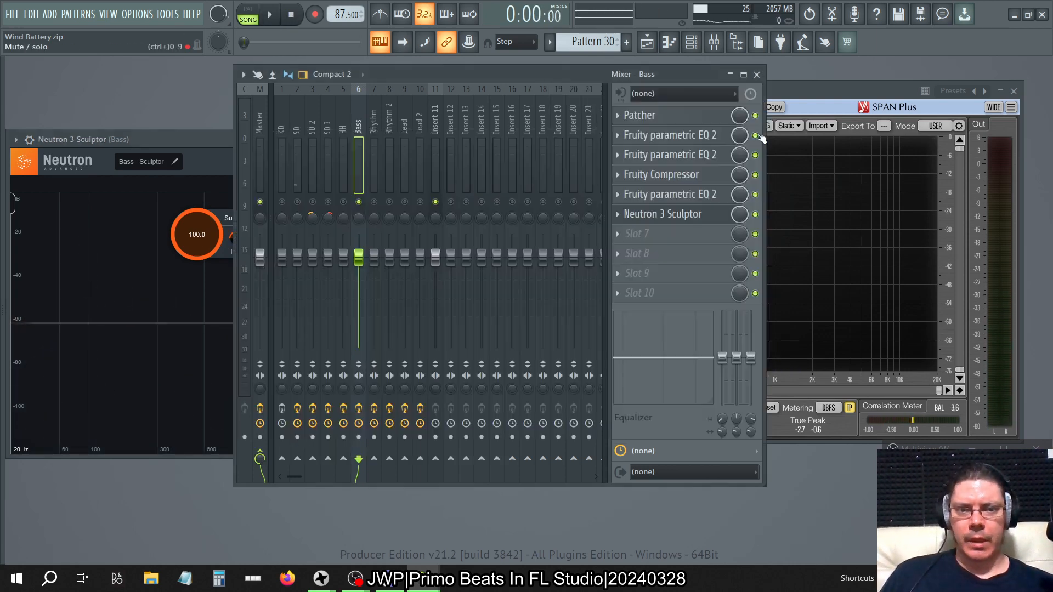
{"action": "mouse_move", "coordinate": [1, 225]}
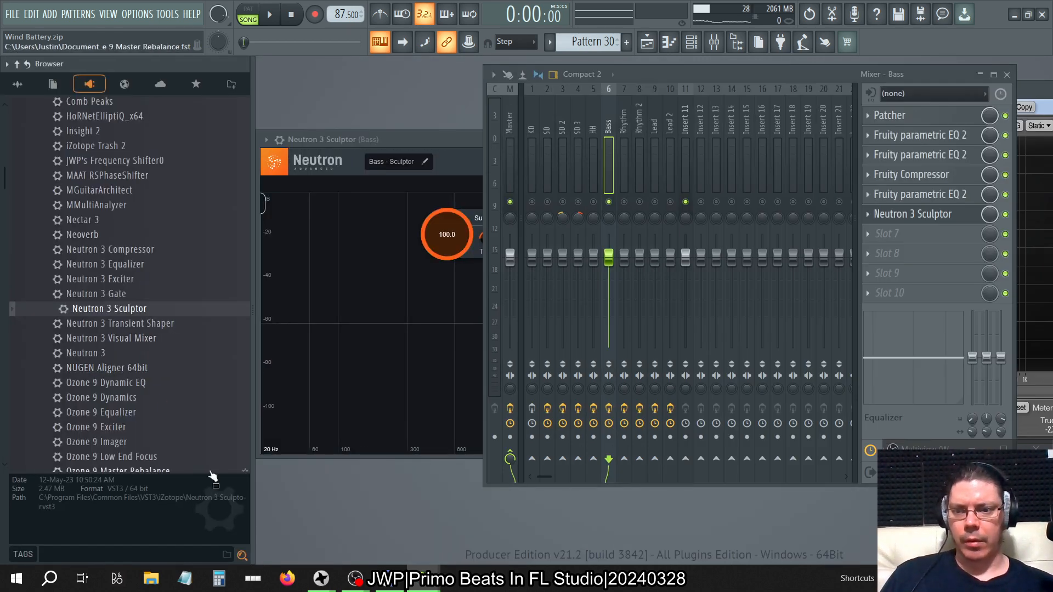
{"action": "scroll", "coordinate": [159, 399], "scroll_direction": "down", "scroll_amount": 4}
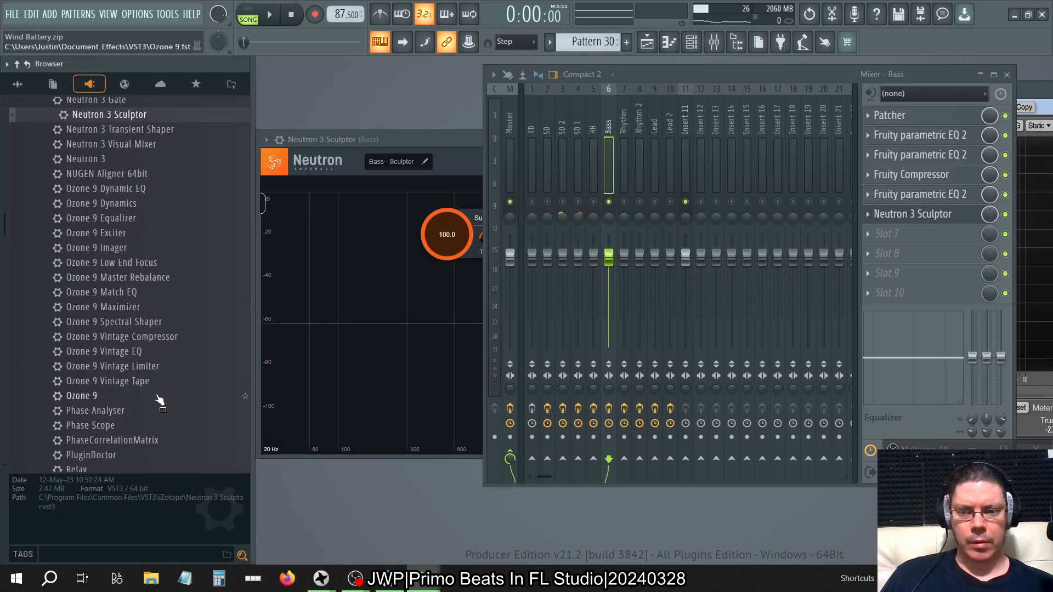
{"action": "left_click", "coordinate": [164, 323]}
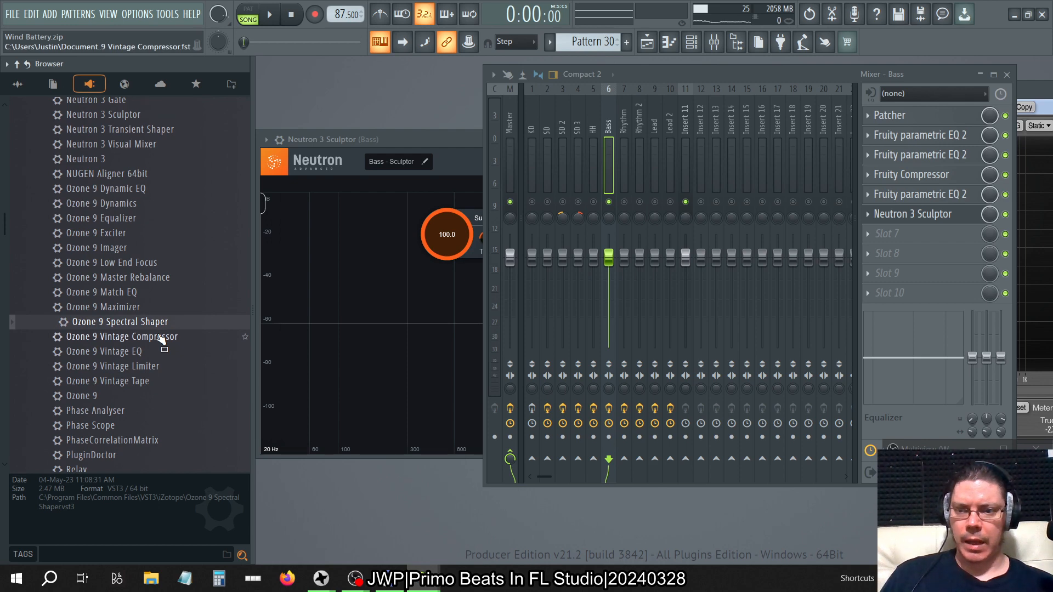
{"action": "left_click_drag", "start_coordinate": [151, 325], "coordinate": [612, 324]}
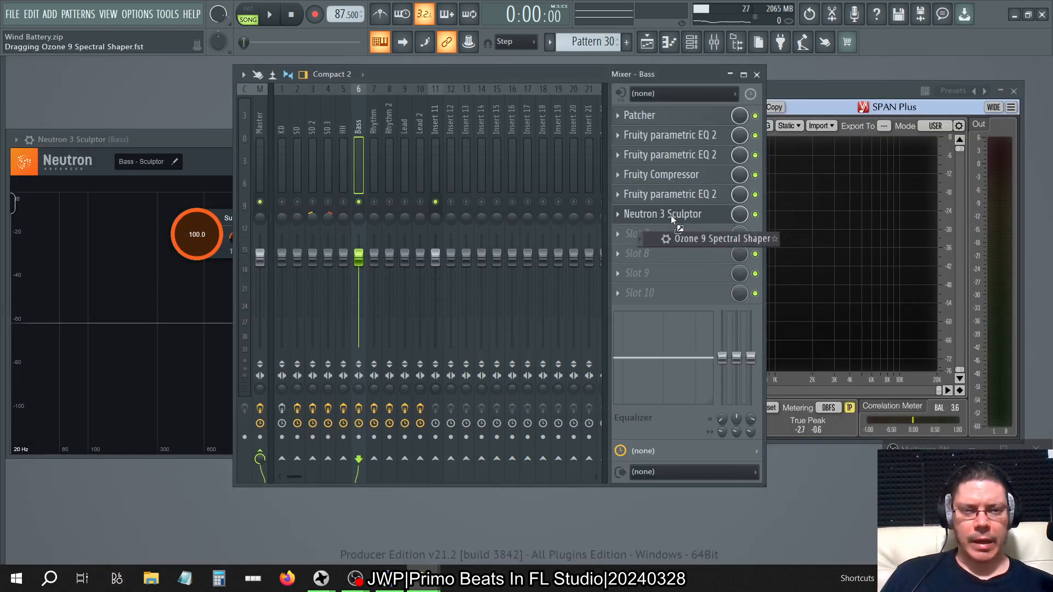
{"action": "left_click_drag", "start_coordinate": [670, 215], "coordinate": [671, 215]}
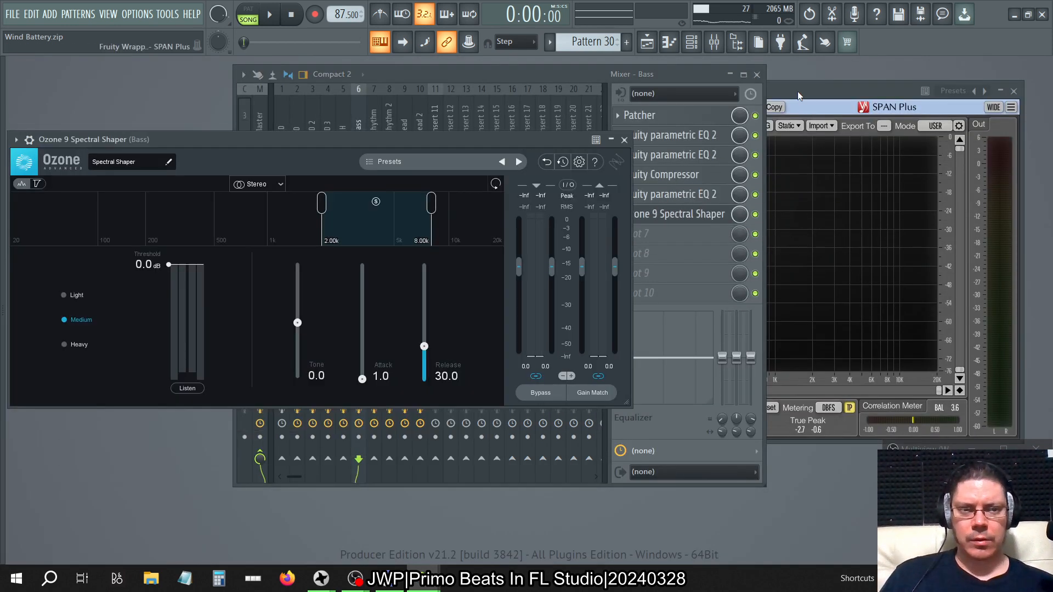
Show SPAN Plus beside Spectral Shaper, set the action region to 40–150 Hz and choose Heavy mode.
{"action": "left_click", "coordinate": [797, 91]}
{"action": "left_click", "coordinate": [431, 149]}
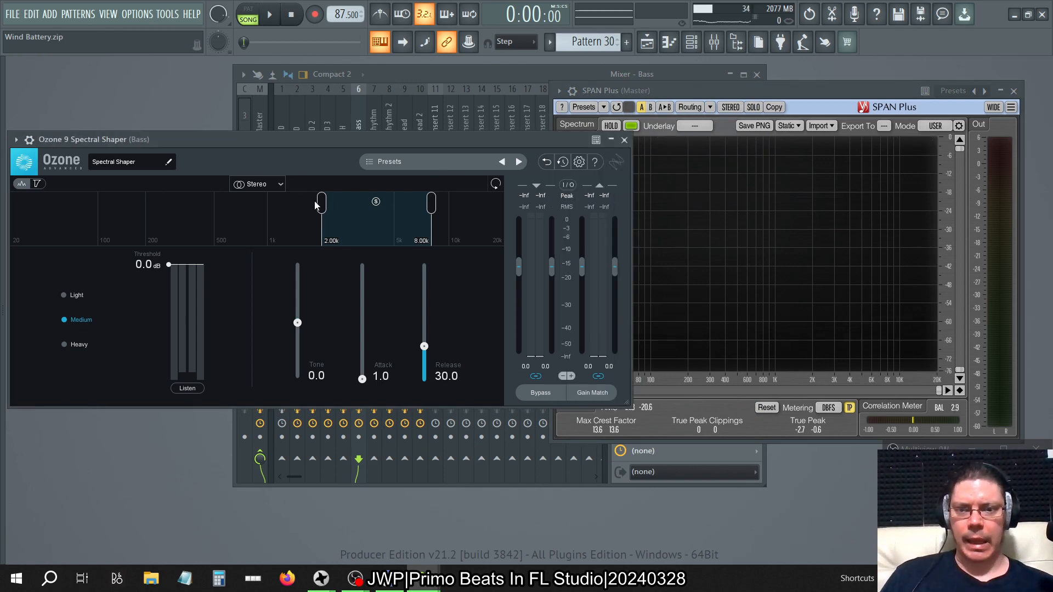
{"action": "left_click_drag", "start_coordinate": [318, 204], "coordinate": [8, 208]}
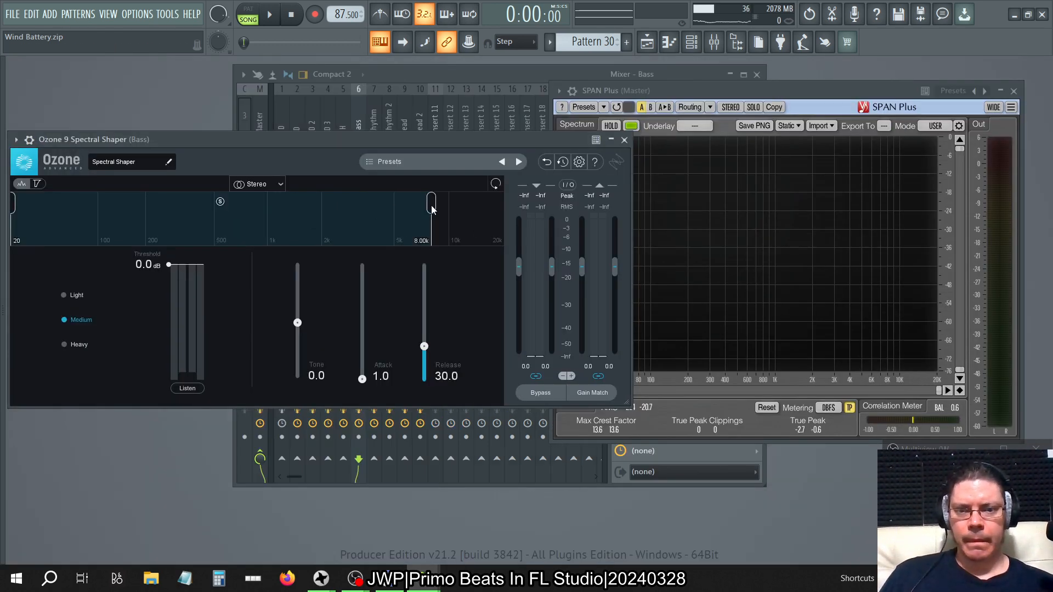
{"action": "left_click_drag", "start_coordinate": [431, 204], "coordinate": [179, 226]}
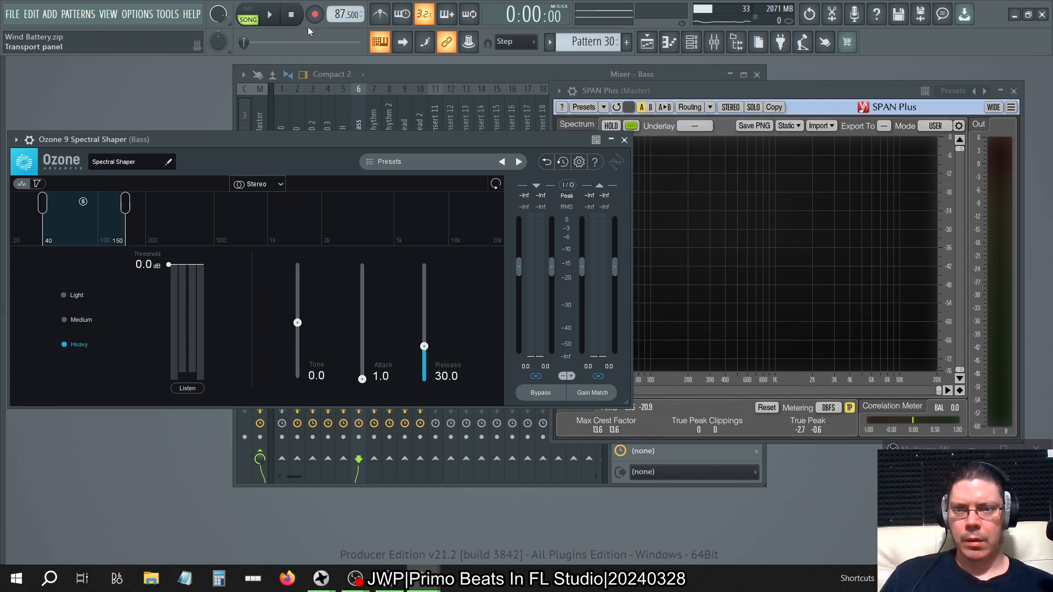
Play the song with Spectral Shaper's threshold lowered to -18 dB and SPAN Plus moved clear of it.
{"action": "left_click", "coordinate": [692, 92]}
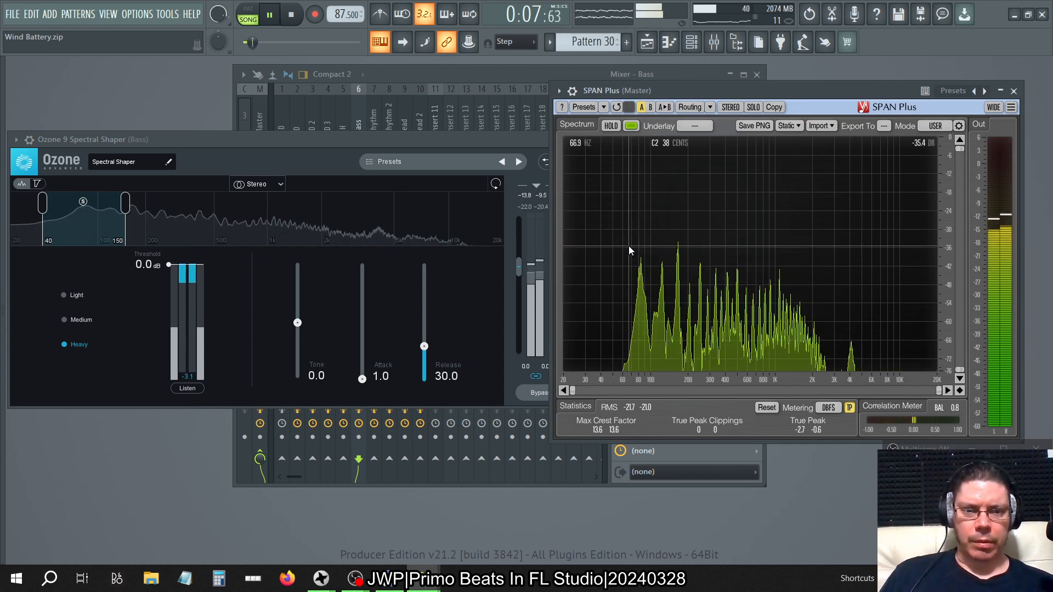
{"action": "left_click_drag", "start_coordinate": [169, 265], "coordinate": [169, 331]}
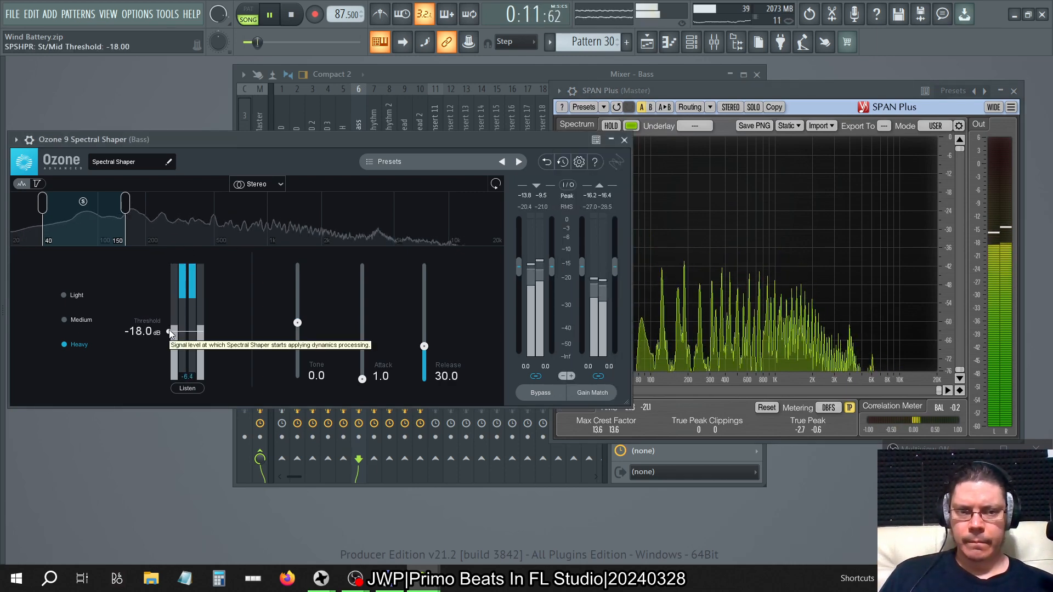
{"action": "left_click", "coordinate": [633, 166]}
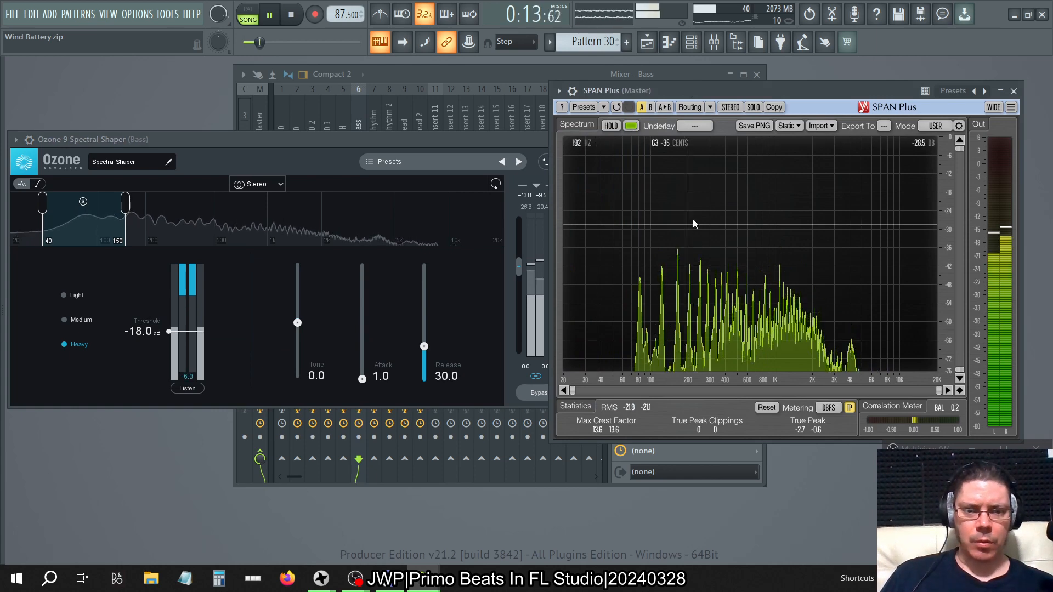
{"action": "left_click_drag", "start_coordinate": [680, 93], "coordinate": [721, 87]}
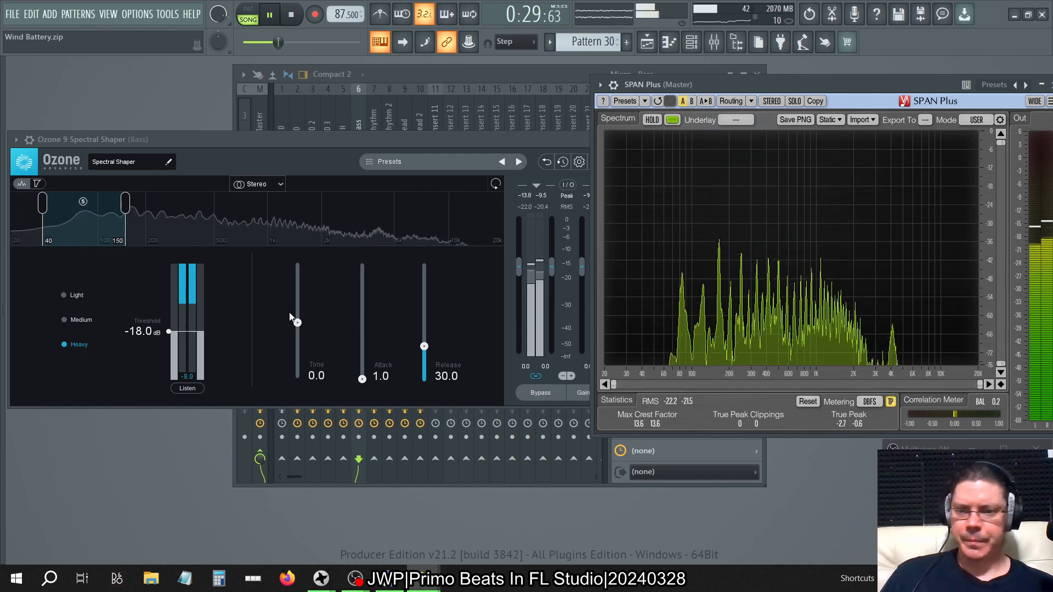
Set Spectral Shaper's threshold to about -9.1 dB and extend the action region's upper limit to 250 Hz.
{"action": "left_click_drag", "start_coordinate": [169, 332], "coordinate": [169, 308]}
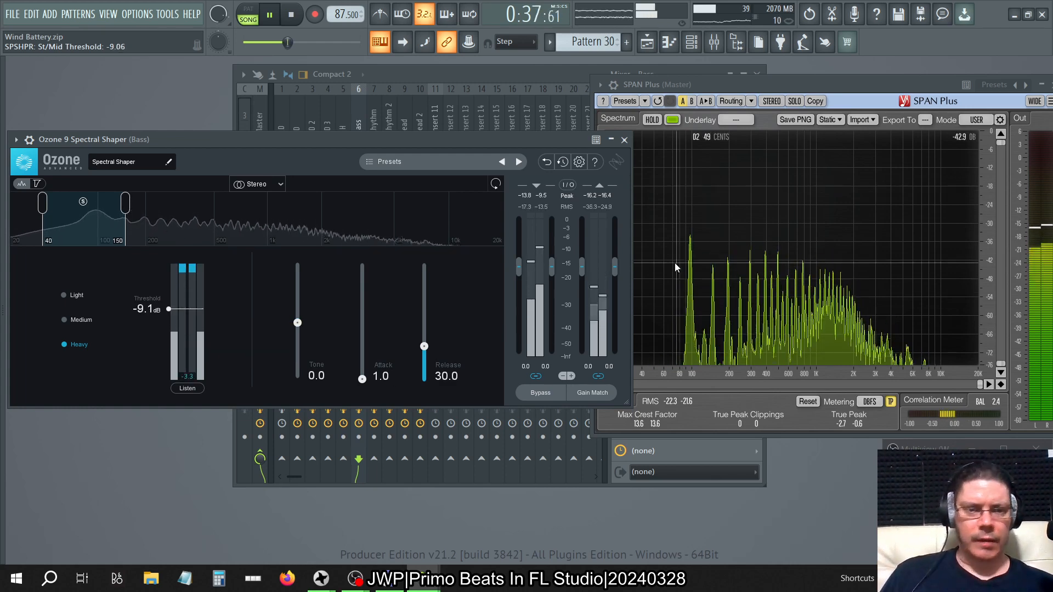
{"action": "left_click_drag", "start_coordinate": [125, 204], "coordinate": [163, 207]}
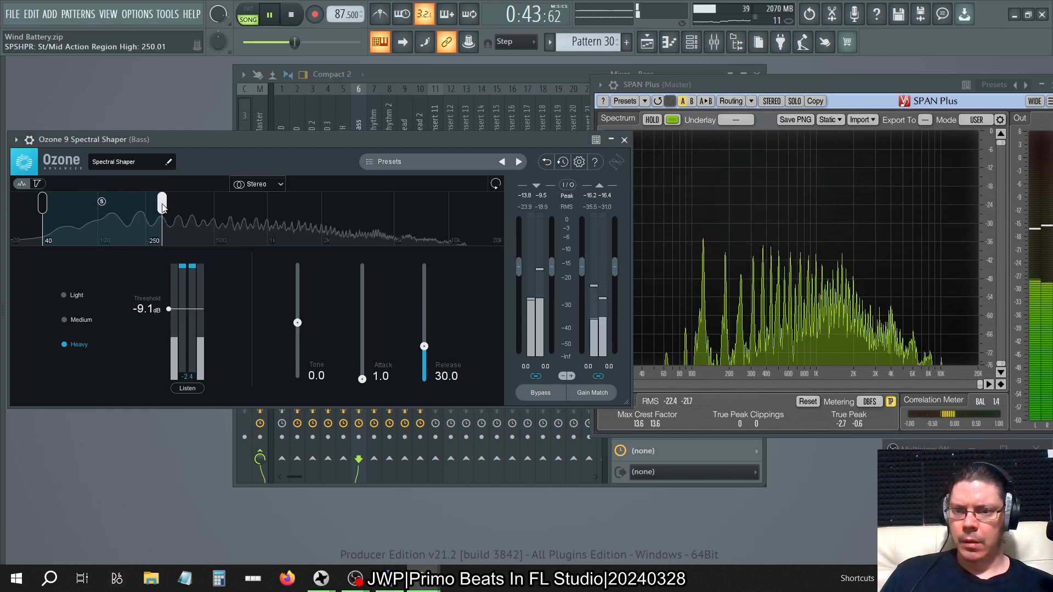
{"action": "left_click", "coordinate": [705, 278]}
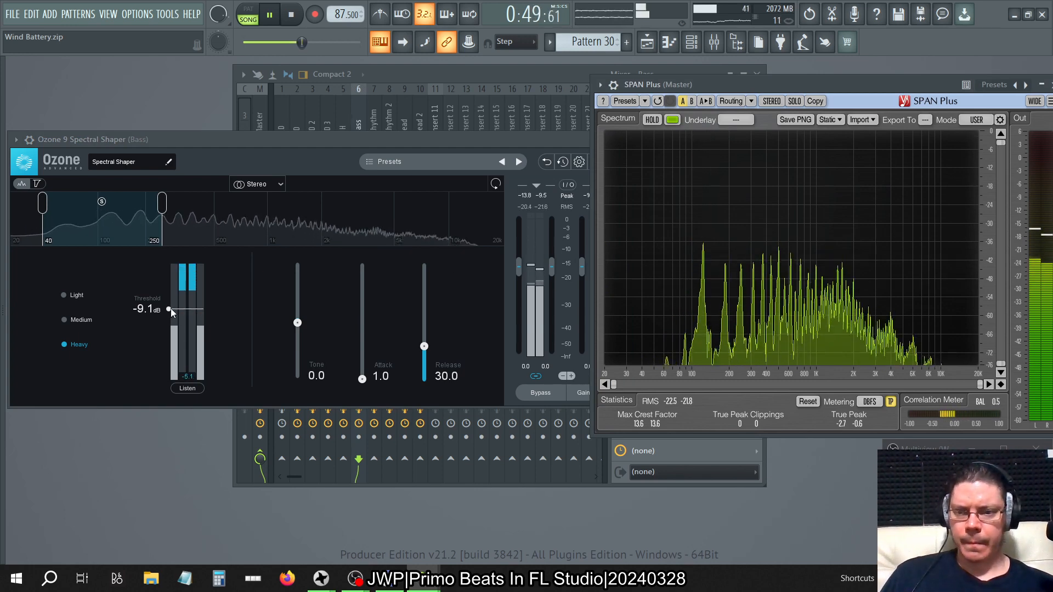
Set Spectral Shaper's threshold to -24 dB and watch the effect in SPAN Plus.
{"action": "left_click_drag", "start_coordinate": [170, 310], "coordinate": [172, 345]}
{"action": "left_click", "coordinate": [143, 343]}
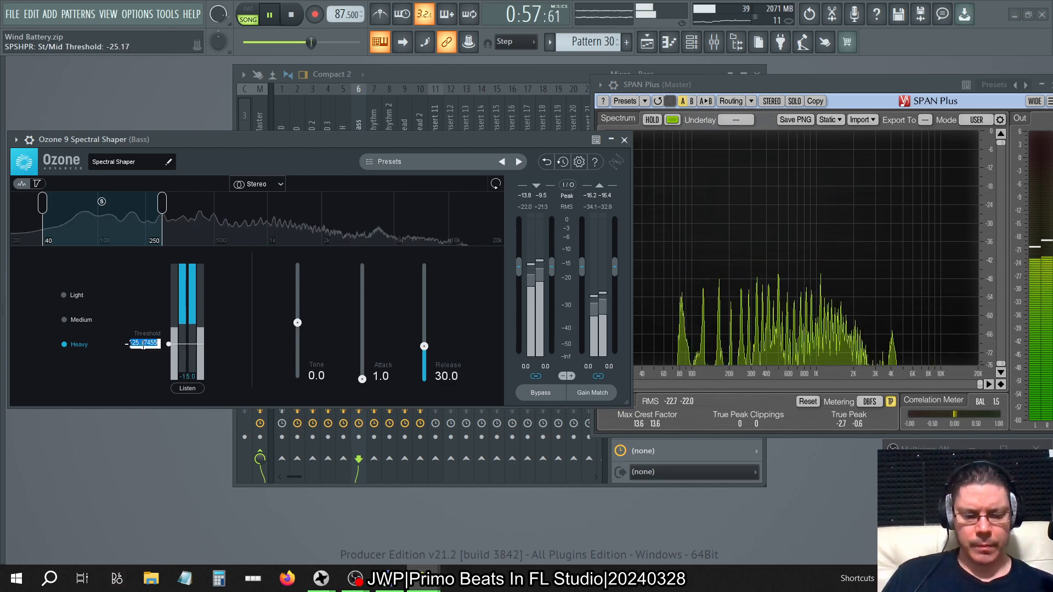
{"action": "type", "text": "-24"}
{"action": "key", "text": "Return"}
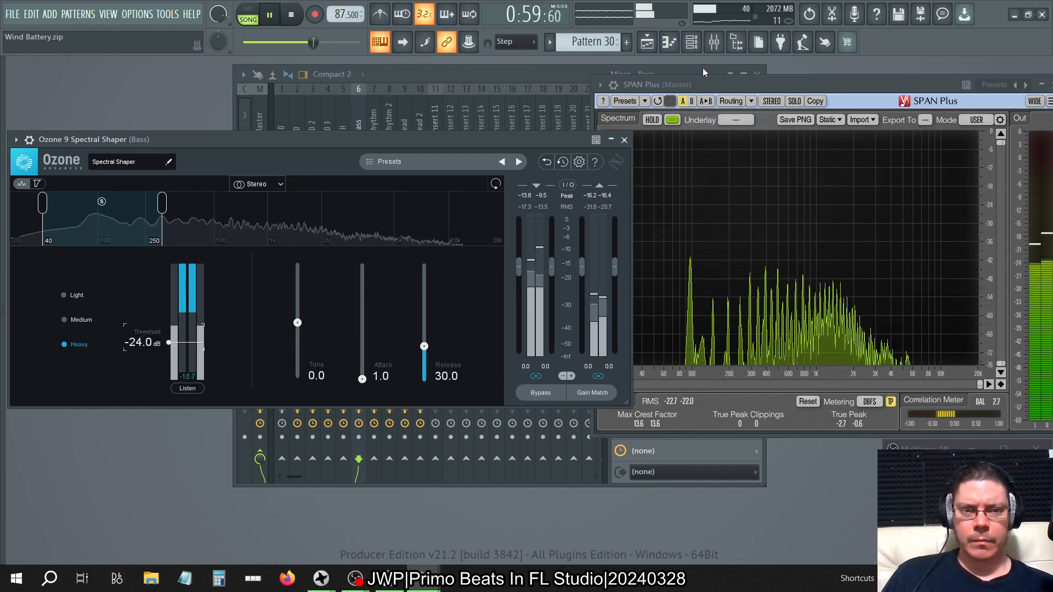
{"action": "left_click", "coordinate": [713, 84]}
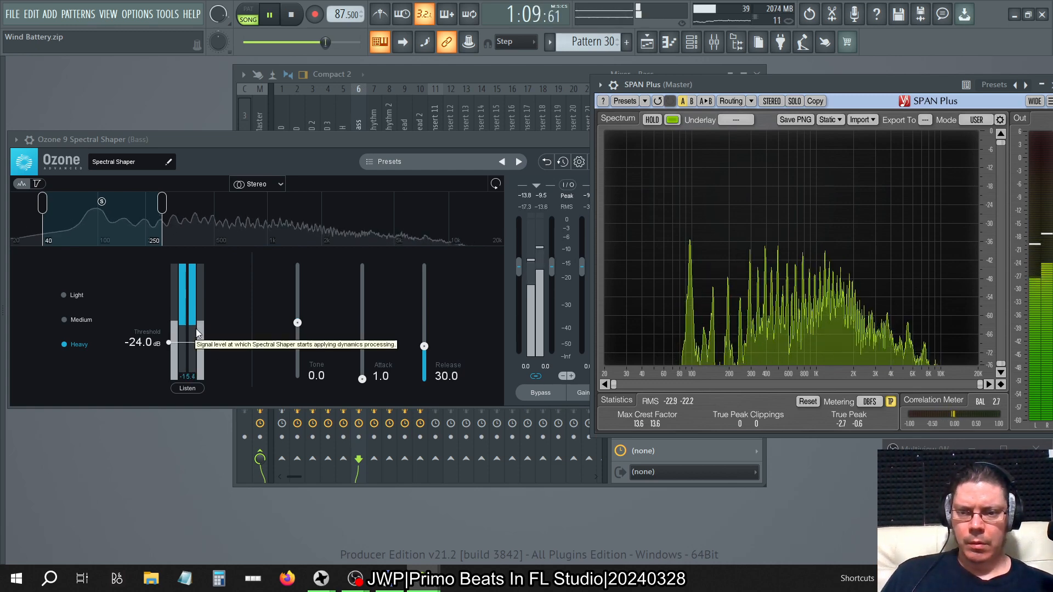
Set the threshold to -15 dB and compare Light and Medium modes against SPAN Plus.
{"action": "left_click", "coordinate": [169, 343]}
{"action": "left_click_drag", "start_coordinate": [168, 344], "coordinate": [168, 334]}
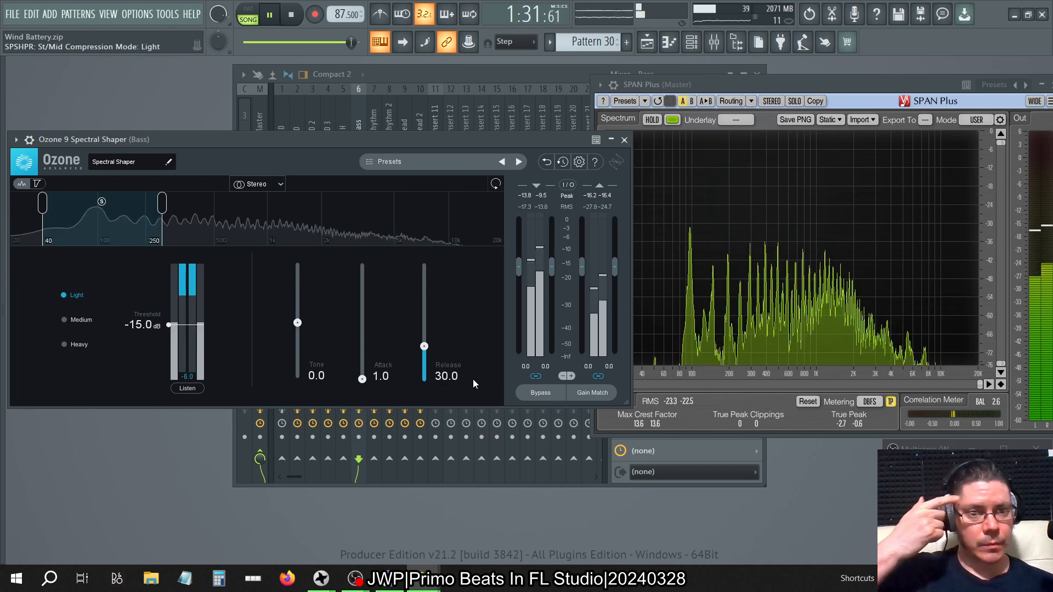
{"action": "key", "text": "alt+F8"}
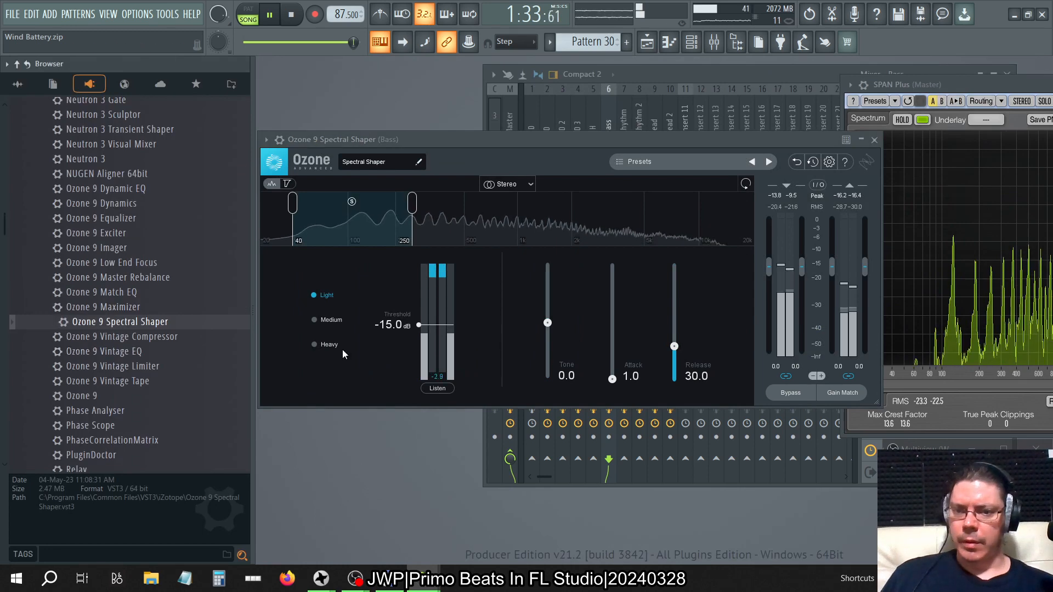
{"action": "key", "text": "alt+F8"}
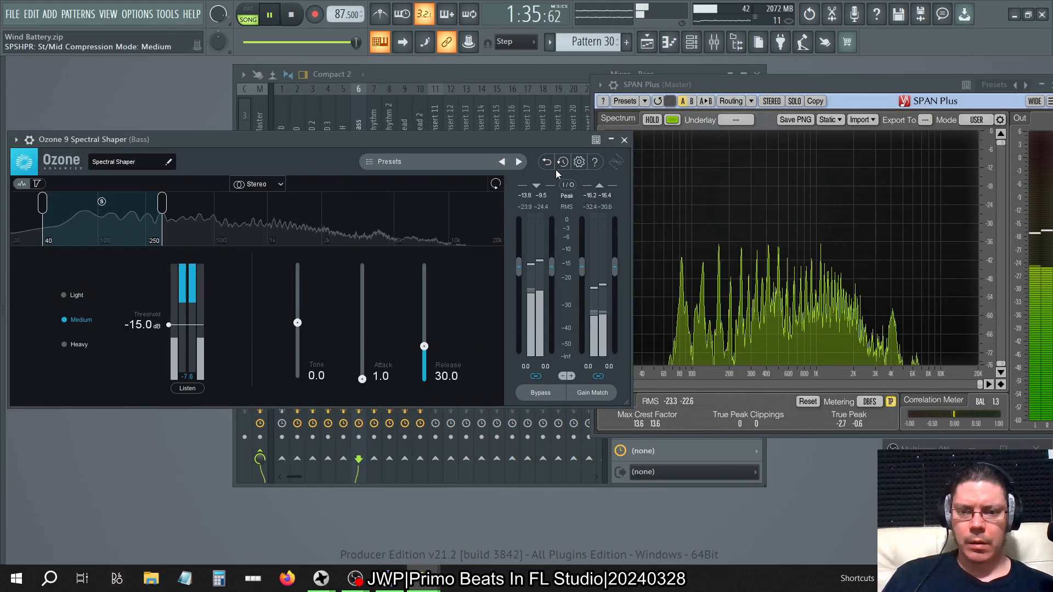
{"action": "left_click", "coordinate": [749, 85]}
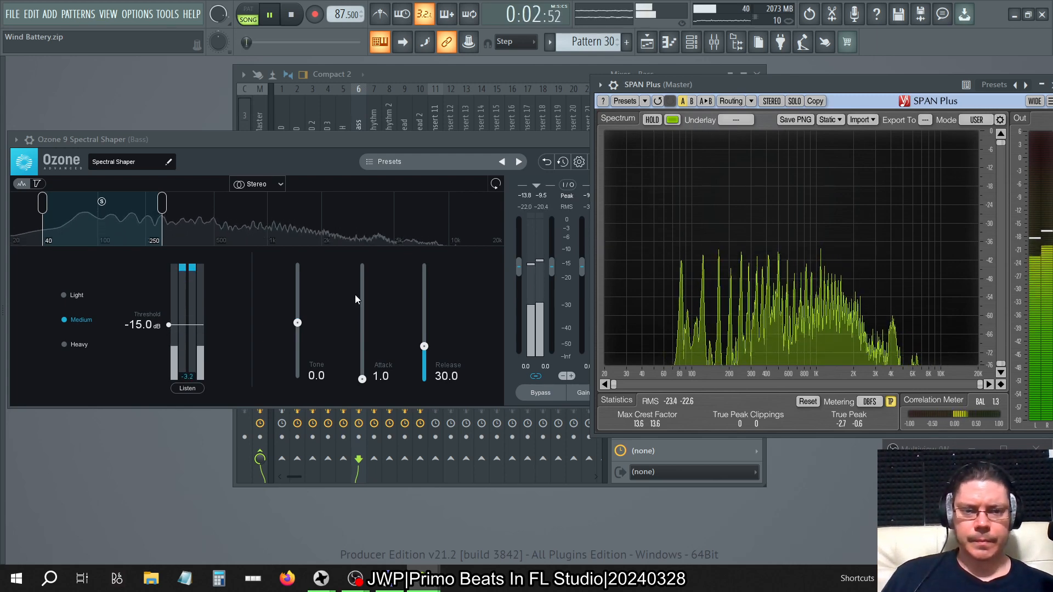
Switch Spectral Shaper to Heavy mode and raise its Tone to 100, checking the spectrum in SPAN Plus.
{"action": "left_click", "coordinate": [70, 344]}
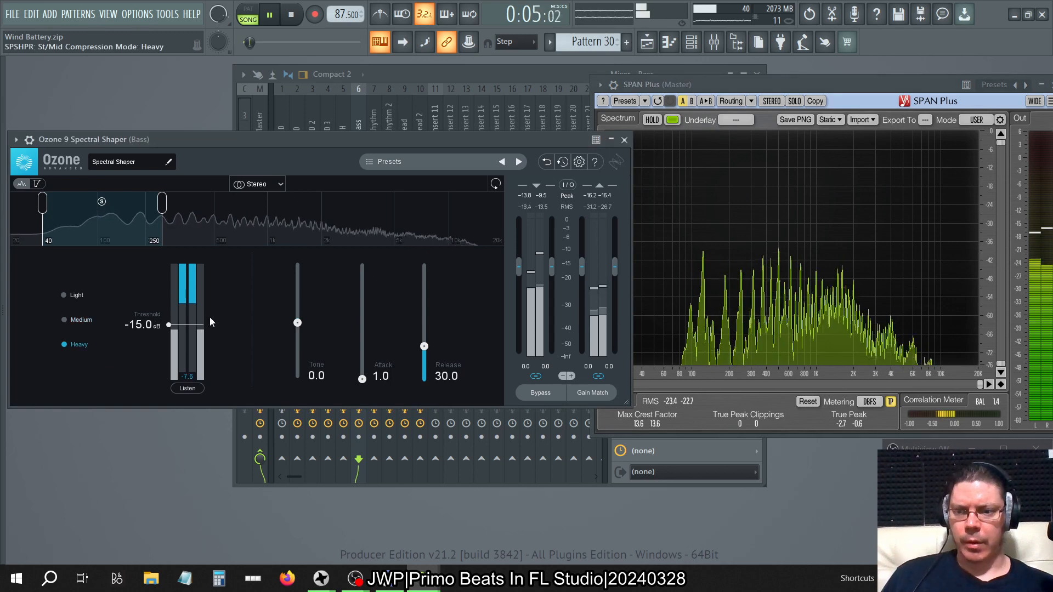
{"action": "left_click", "coordinate": [803, 78]}
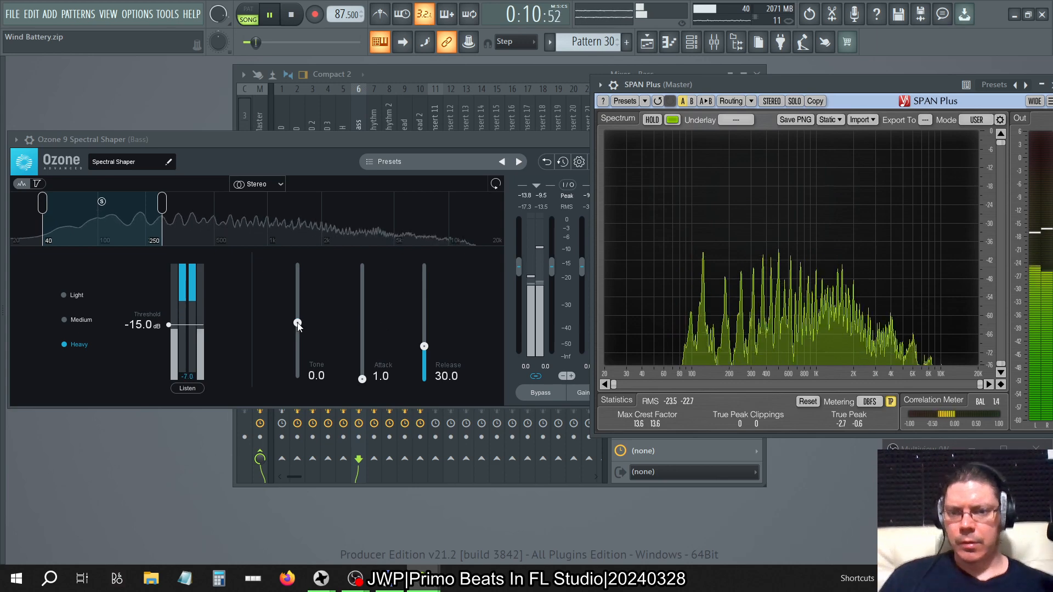
{"action": "left_click_drag", "start_coordinate": [297, 322], "coordinate": [347, 4]}
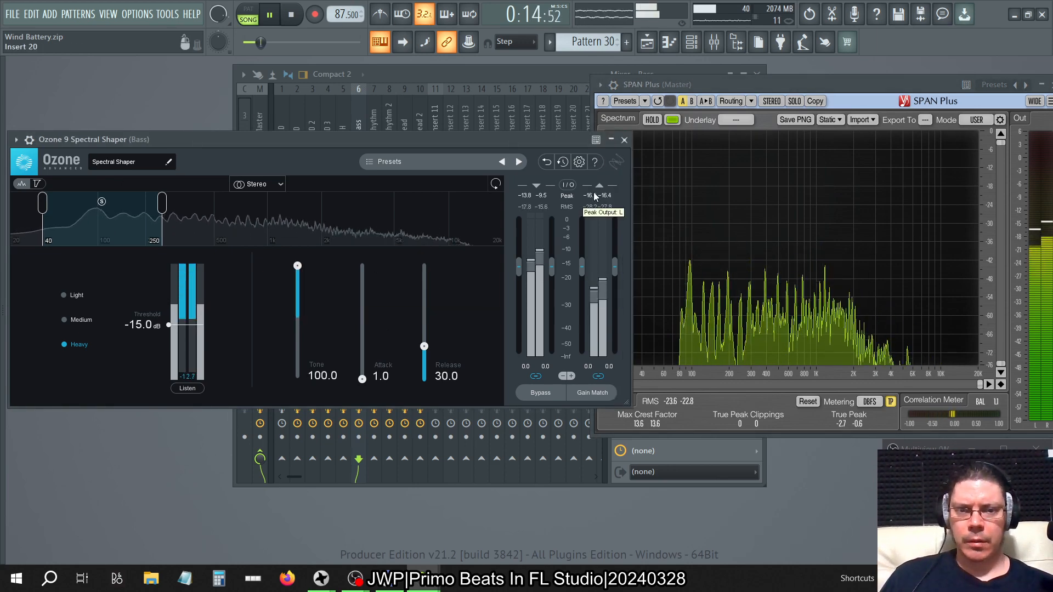
{"action": "left_click", "coordinate": [778, 88]}
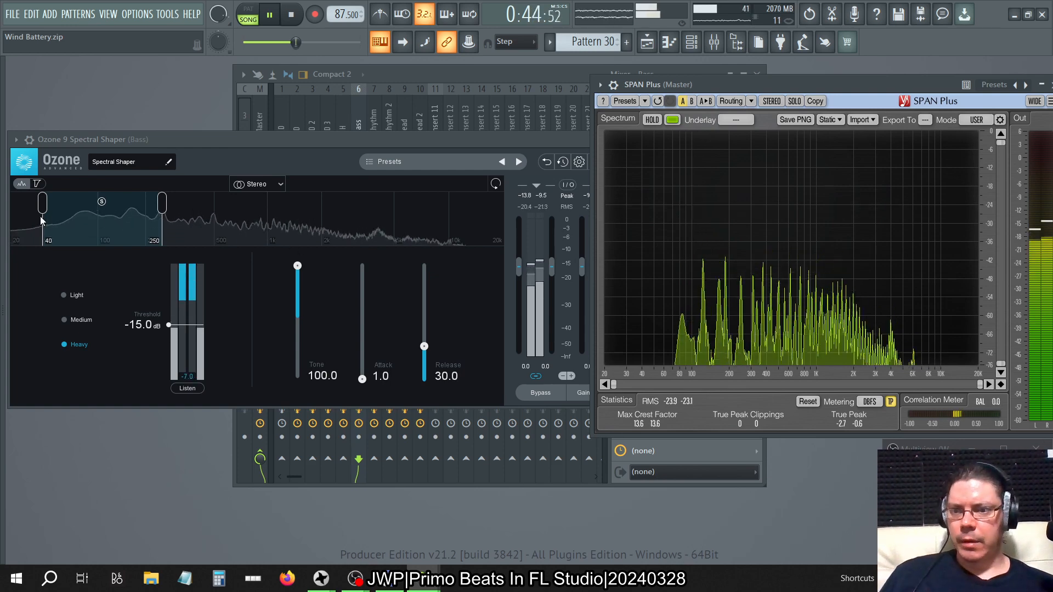
Narrow Spectral Shaper's action region to 90–201 Hz and set its Tone to -100.
{"action": "left_click_drag", "start_coordinate": [42, 213], "coordinate": [91, 213]}
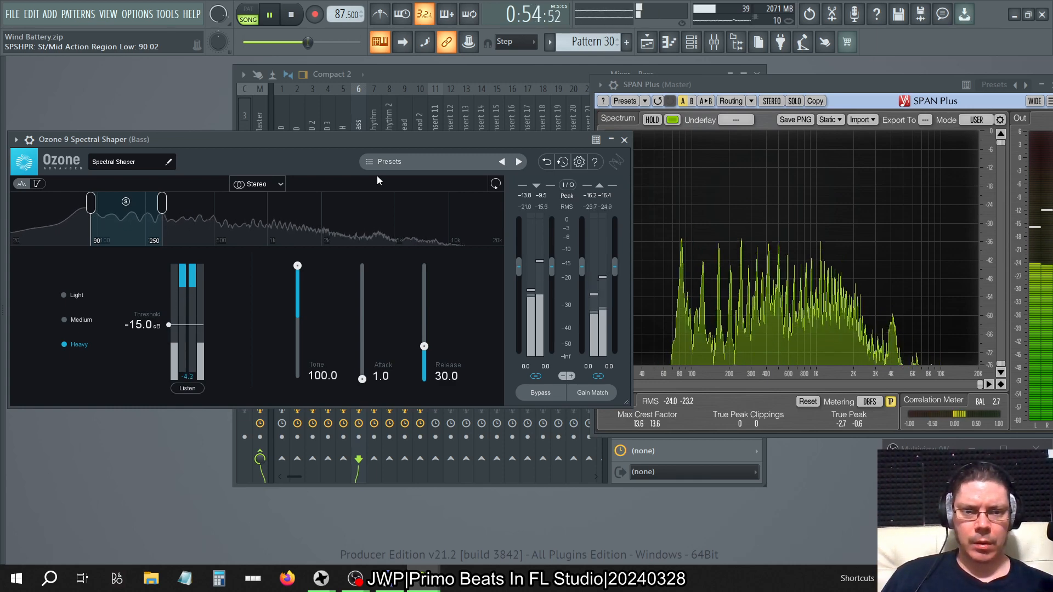
{"action": "left_click_drag", "start_coordinate": [162, 204], "coordinate": [149, 206]}
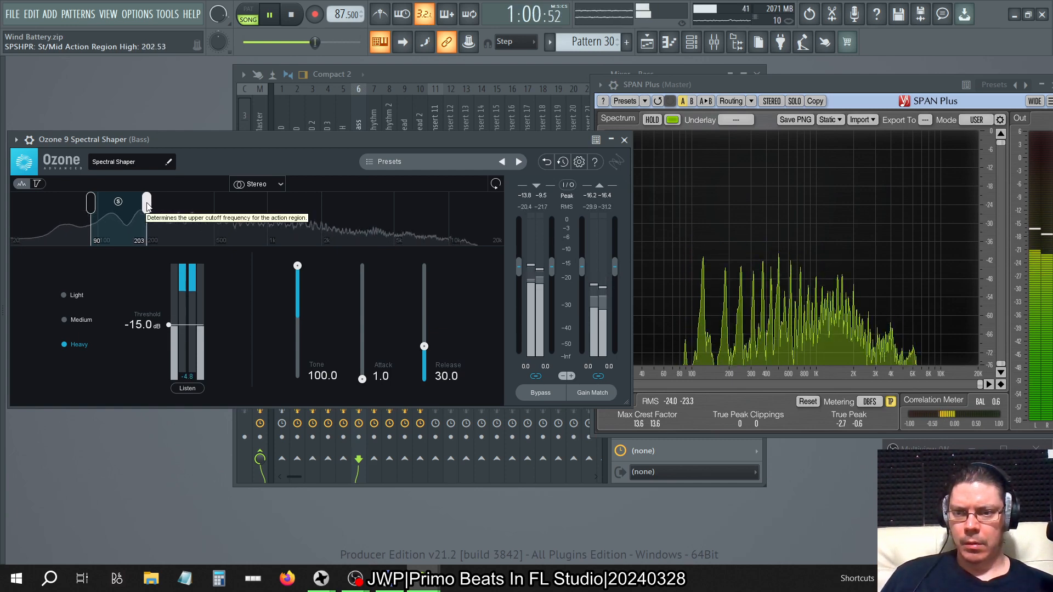
{"action": "left_click_drag", "start_coordinate": [146, 203], "coordinate": [145, 203]}
{"action": "left_click", "coordinate": [298, 285]}
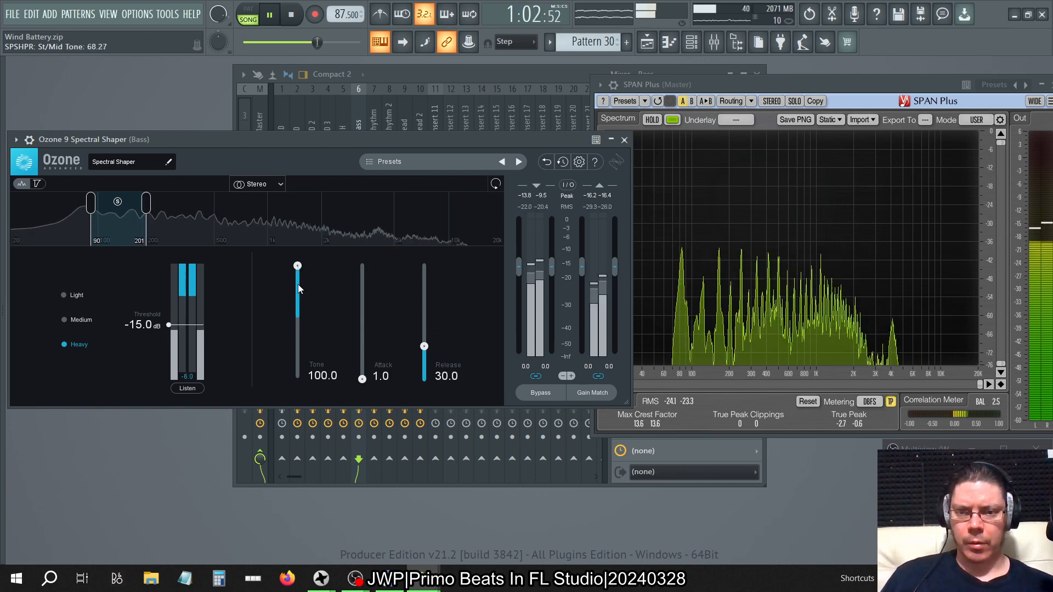
{"action": "left_click_drag", "start_coordinate": [299, 289], "coordinate": [447, 336]}
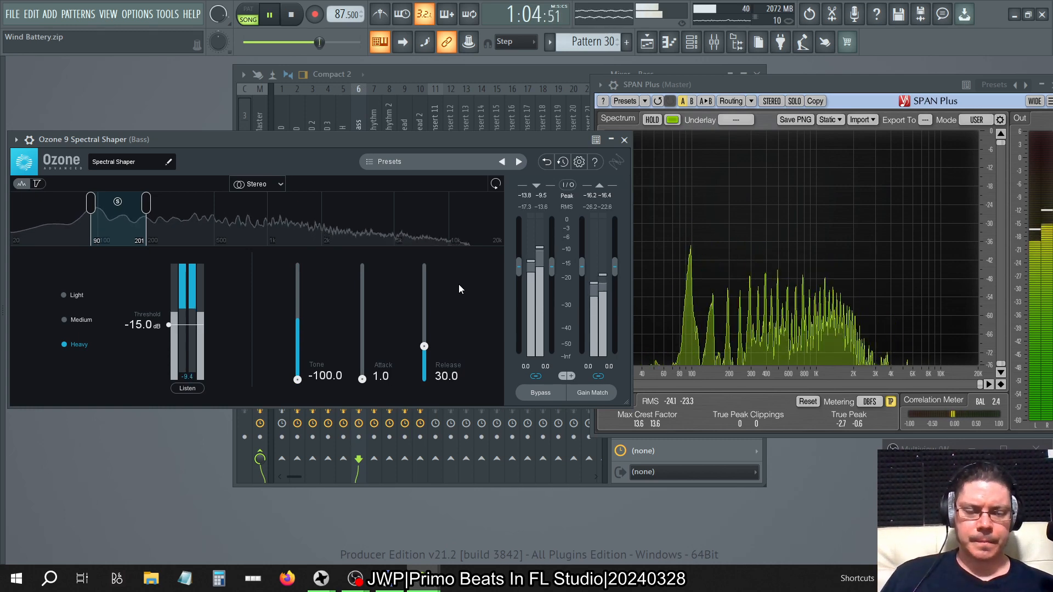
Open the Spectral Shaper help page, review its Threshold, Listen, Tone, Attack and Release descriptions, and close the page.
{"action": "left_click", "coordinate": [594, 161]}
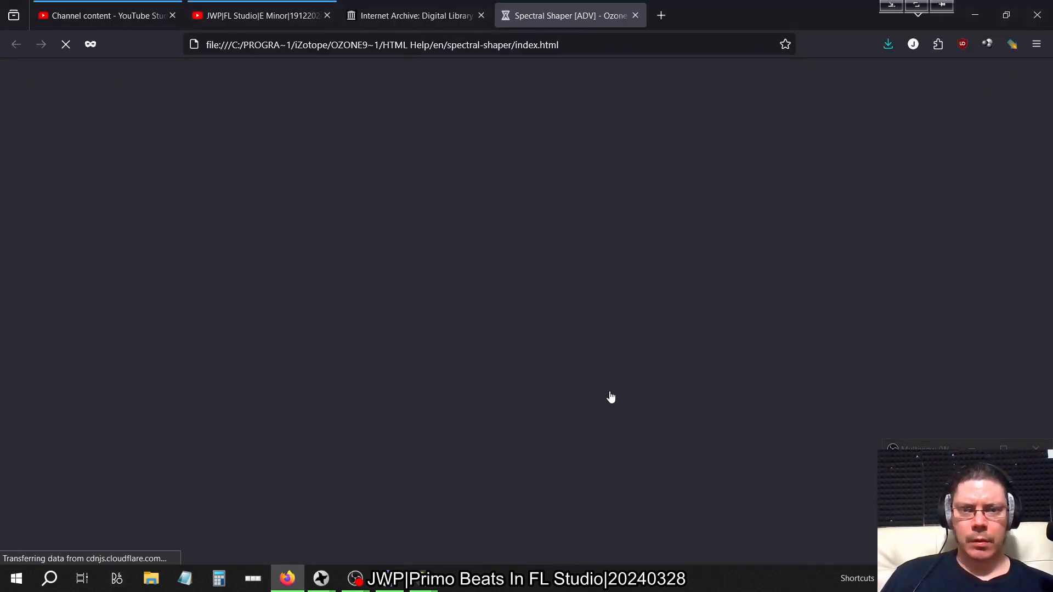
{"action": "scroll", "coordinate": [572, 364], "scroll_direction": "down", "scroll_amount": 5}
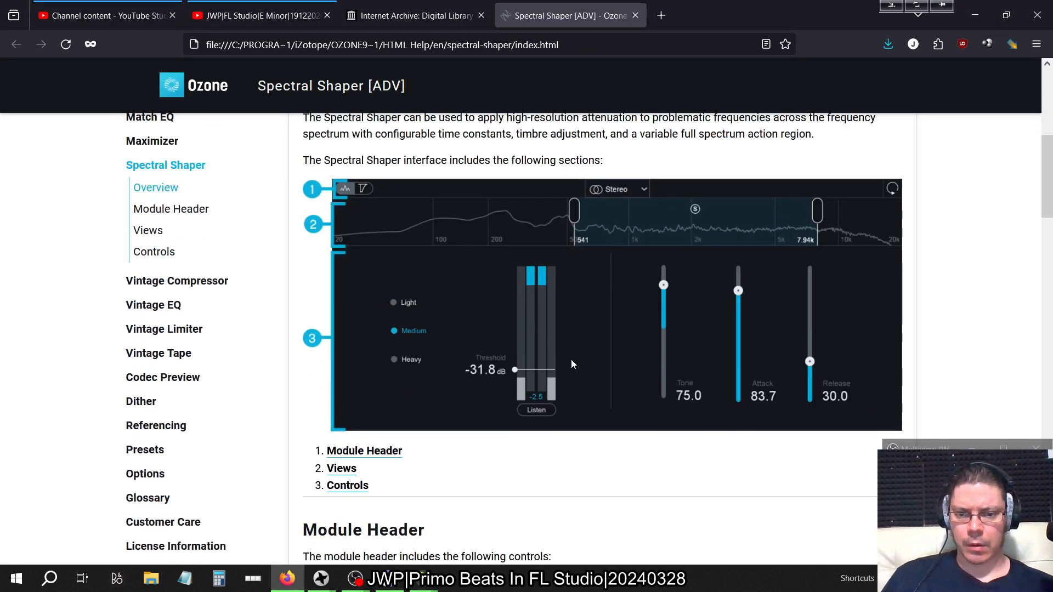
{"action": "scroll", "coordinate": [571, 364], "scroll_direction": "down", "scroll_amount": 5}
{"action": "scroll", "coordinate": [571, 364], "scroll_direction": "up", "scroll_amount": 10}
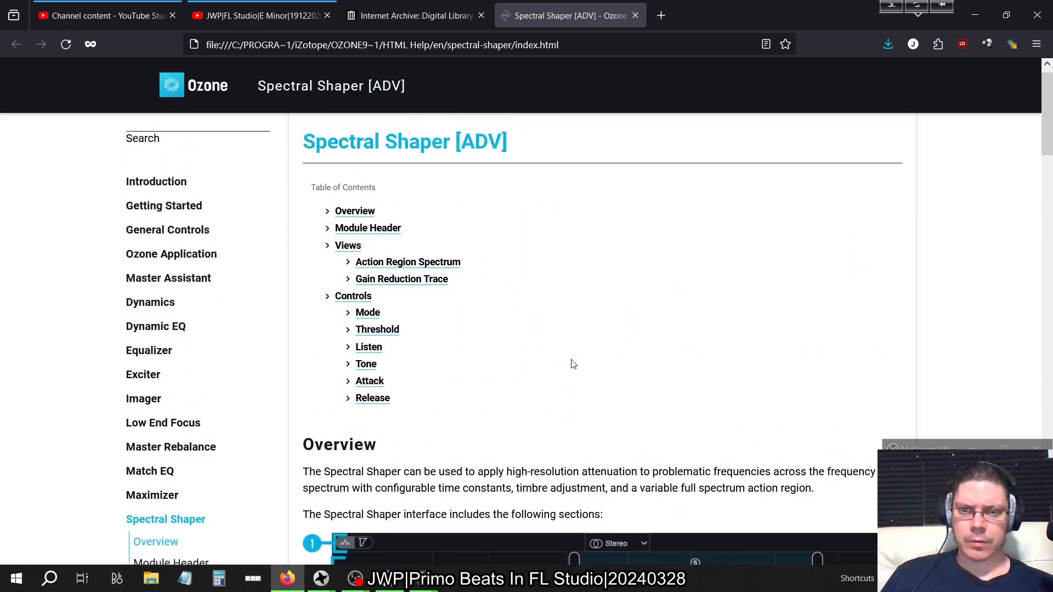
{"action": "scroll", "coordinate": [572, 364], "scroll_direction": "down", "scroll_amount": 8}
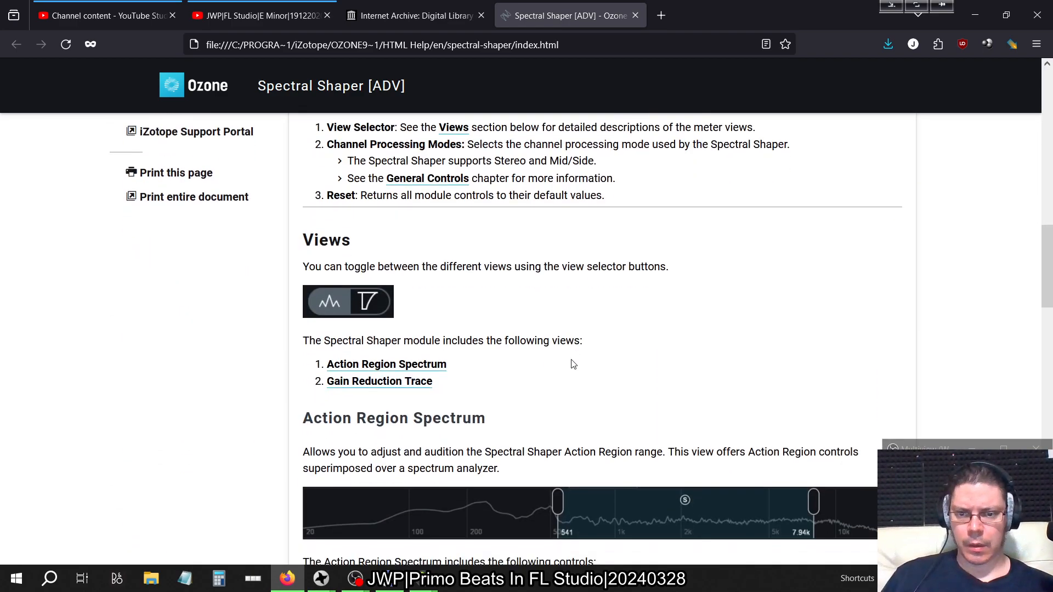
{"action": "scroll", "coordinate": [571, 364], "scroll_direction": "down", "scroll_amount": 10}
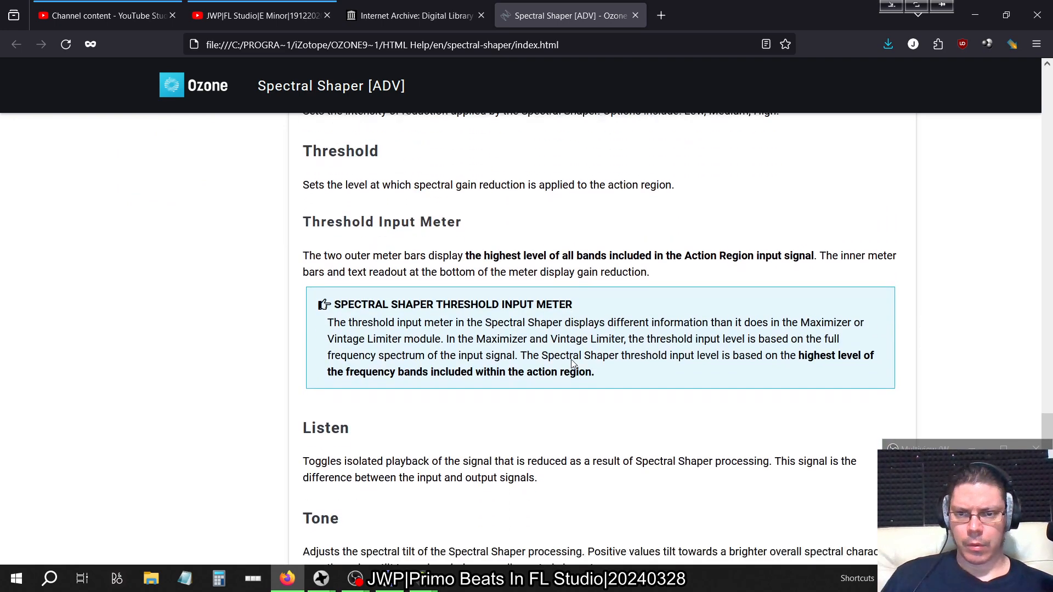
{"action": "scroll", "coordinate": [571, 364], "scroll_direction": "down", "scroll_amount": 5}
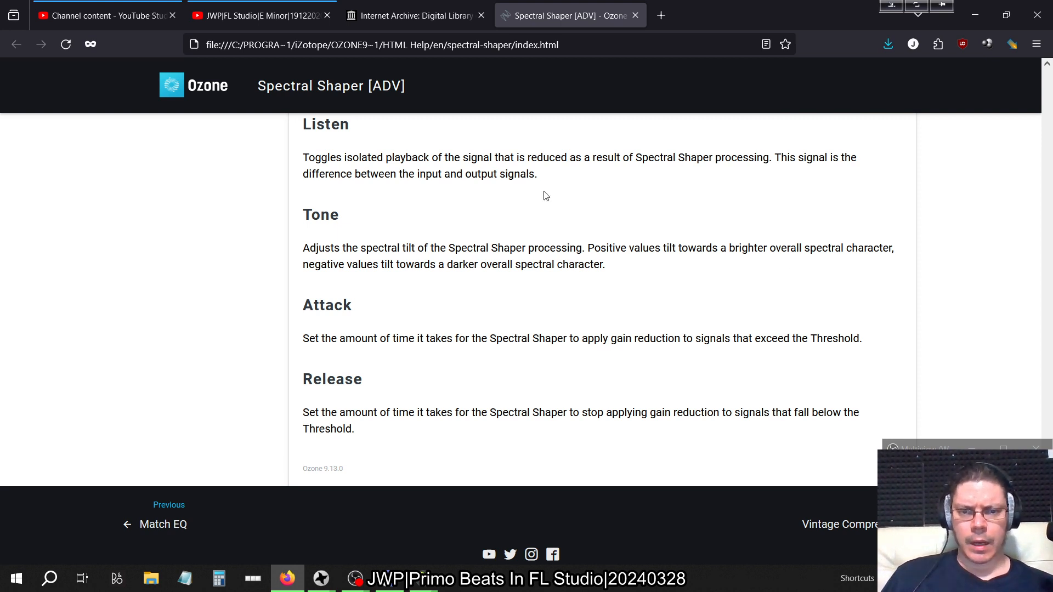
{"action": "left_click", "coordinate": [637, 17]}
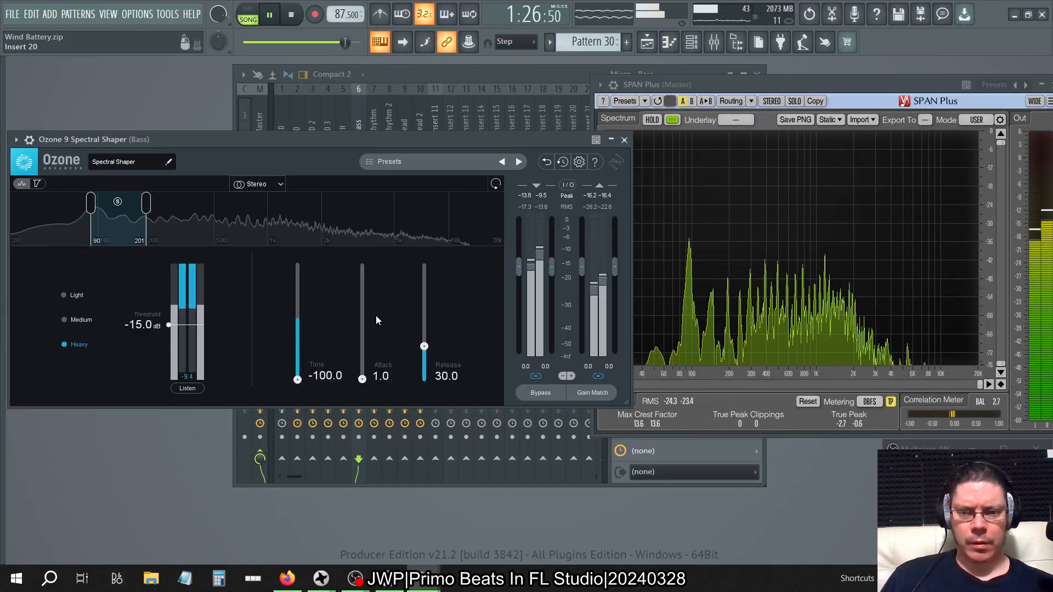
Compare Spectral Shaper's Tone at 0 and at -100 while watching the spectrum in SPAN Plus.
{"action": "double_click", "coordinate": [324, 375]}
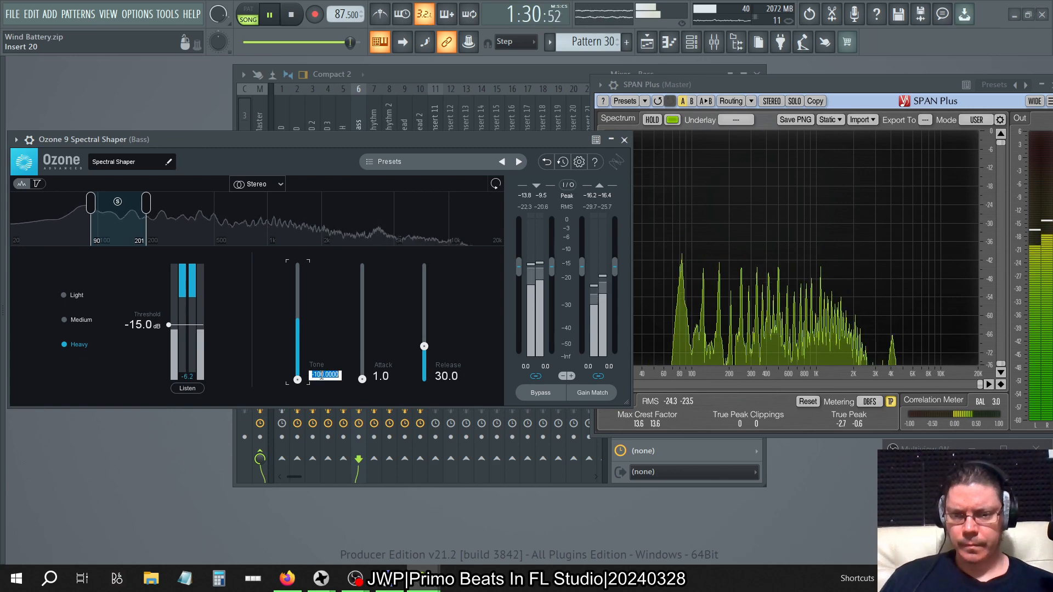
{"action": "type", "text": "0"}
{"action": "key", "text": "Return"}
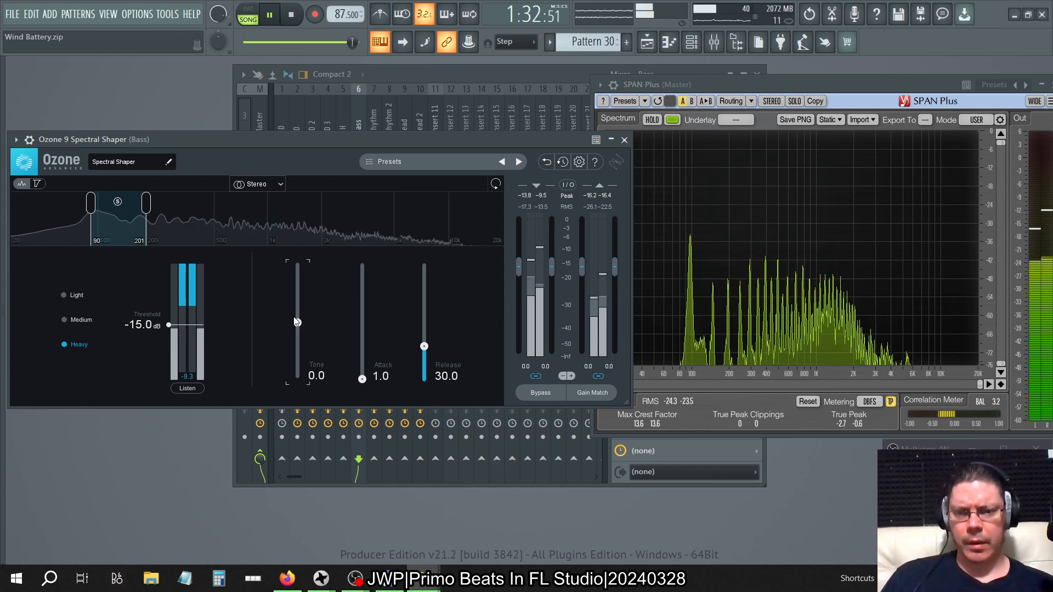
{"action": "left_click_drag", "start_coordinate": [296, 322], "coordinate": [293, 383]}
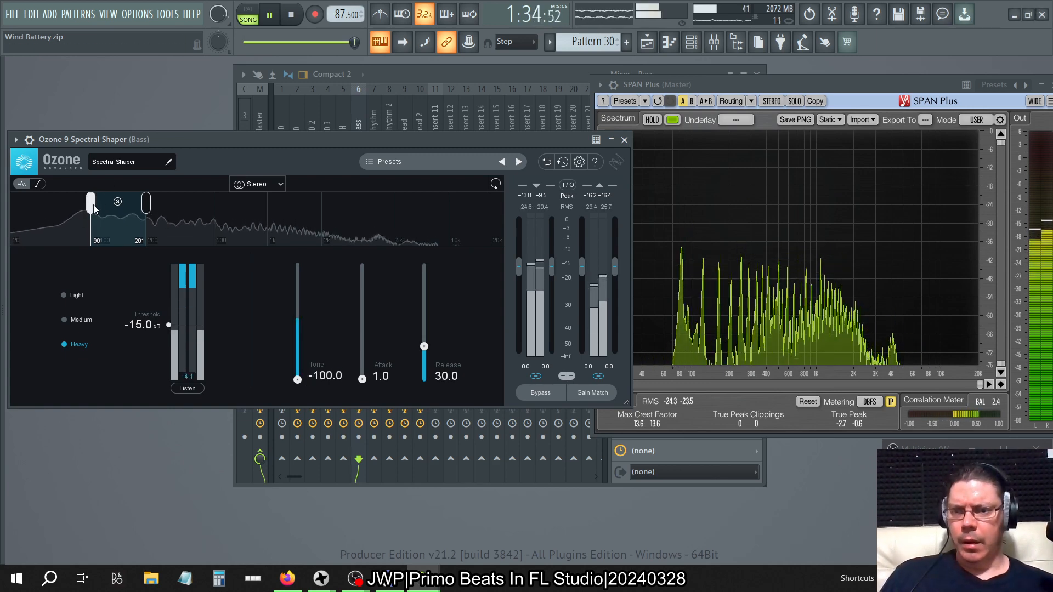
Try the action region's lower limit at 40 Hz and 90 Hz, reset Tone to 0, and settle the limit on 95 Hz.
{"action": "left_click_drag", "start_coordinate": [93, 207], "coordinate": [42, 209]}
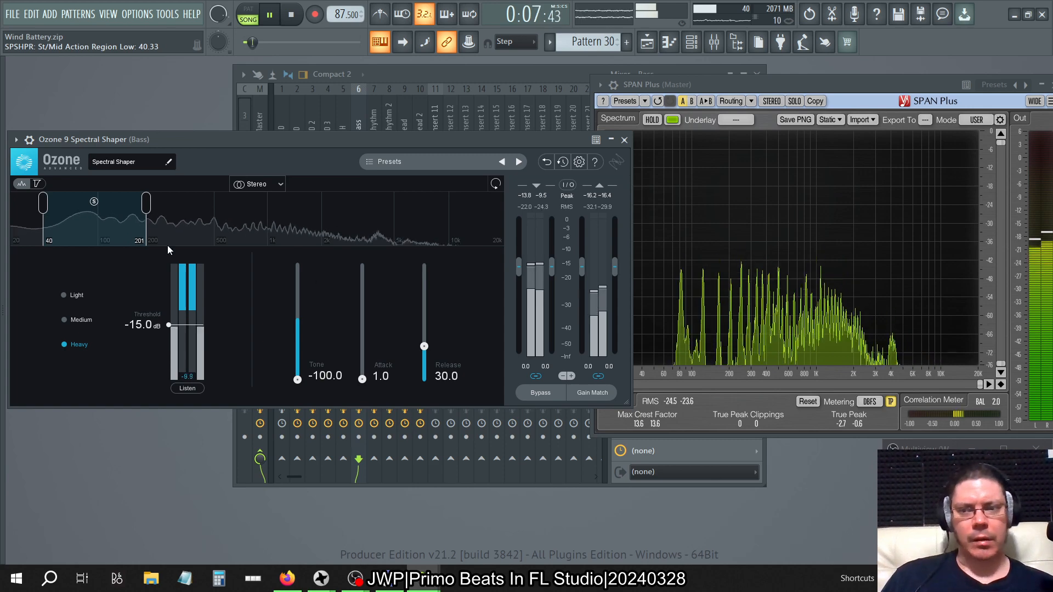
{"action": "left_click_drag", "start_coordinate": [45, 211], "coordinate": [90, 210]}
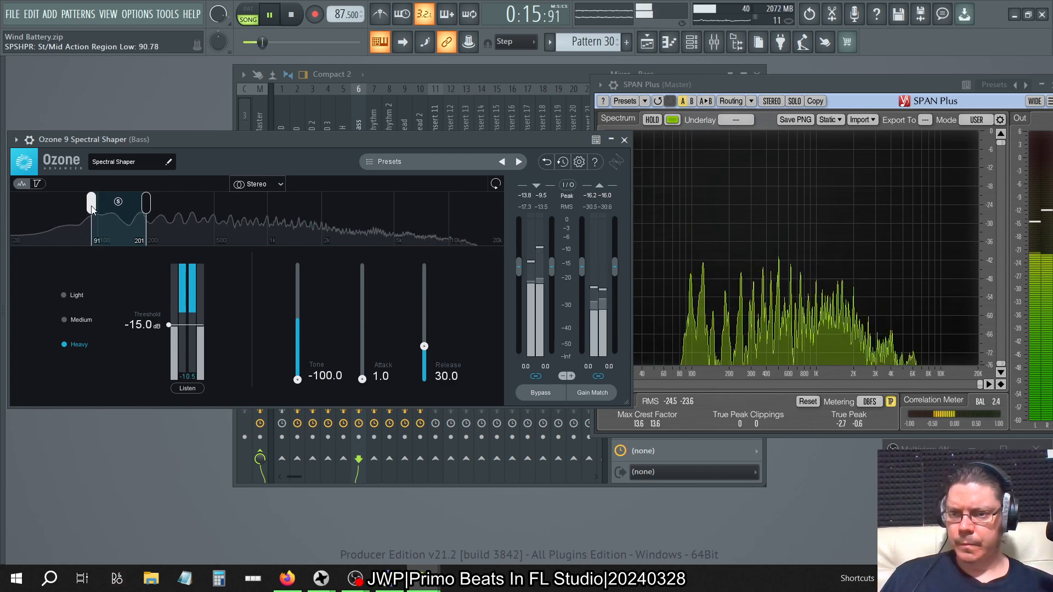
{"action": "left_click", "coordinate": [316, 380], "text": "alt"}
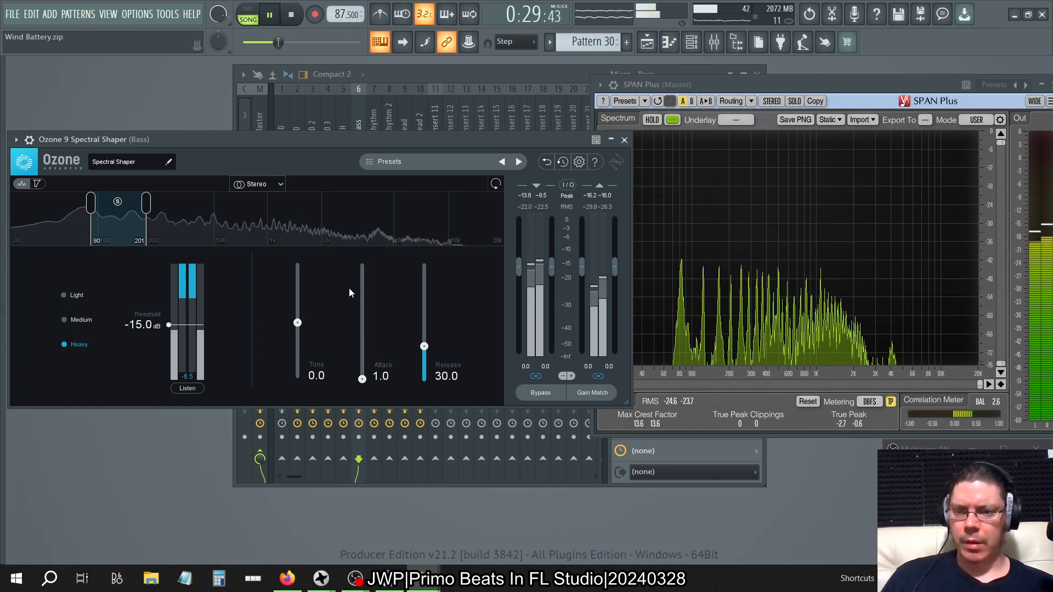
{"action": "left_click_drag", "start_coordinate": [91, 204], "coordinate": [95, 205]}
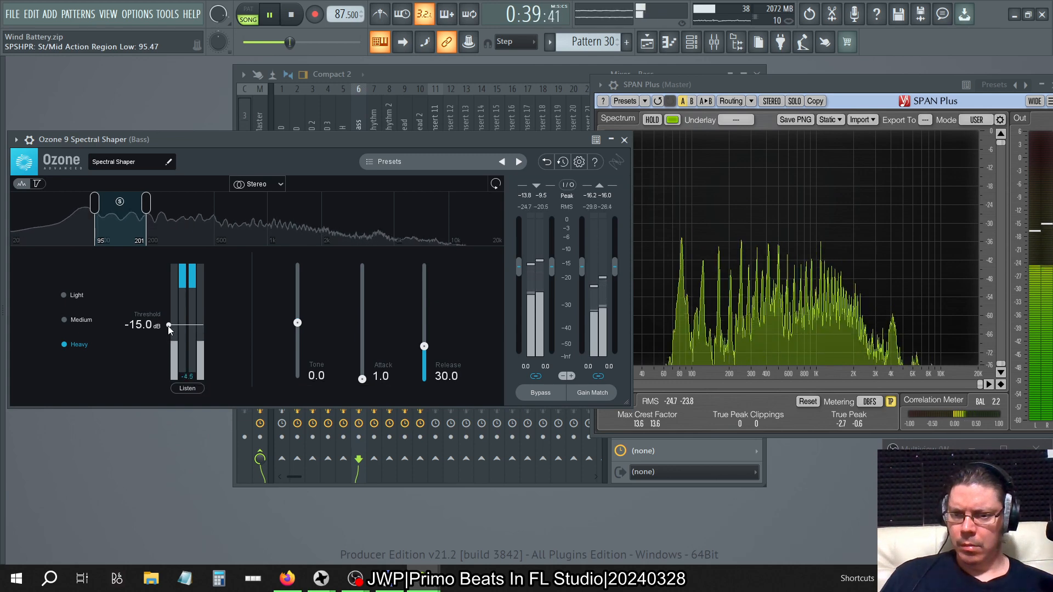
Set Spectral Shaper's threshold to -18 dB.
{"action": "left_click_drag", "start_coordinate": [168, 325], "coordinate": [168, 334]}
{"action": "double_click", "coordinate": [150, 333]}
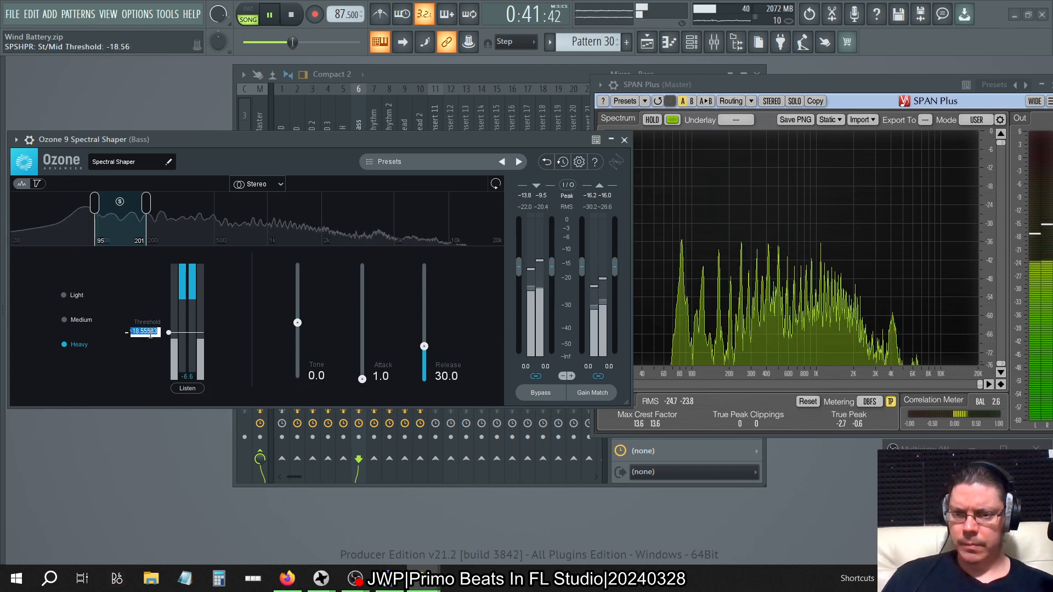
{"action": "type", "text": "-18"}
{"action": "key", "text": "Return"}
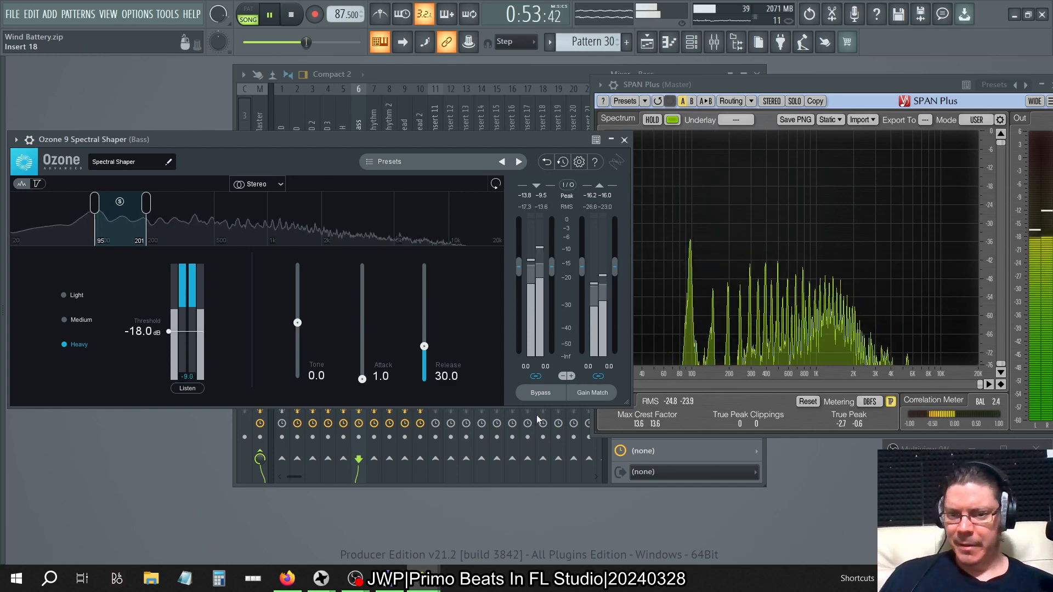
Lower Spectral Shaper's Release to 0.1 and briefly solo the action region to audition it.
{"action": "left_click_drag", "start_coordinate": [424, 346], "coordinate": [438, 526]}
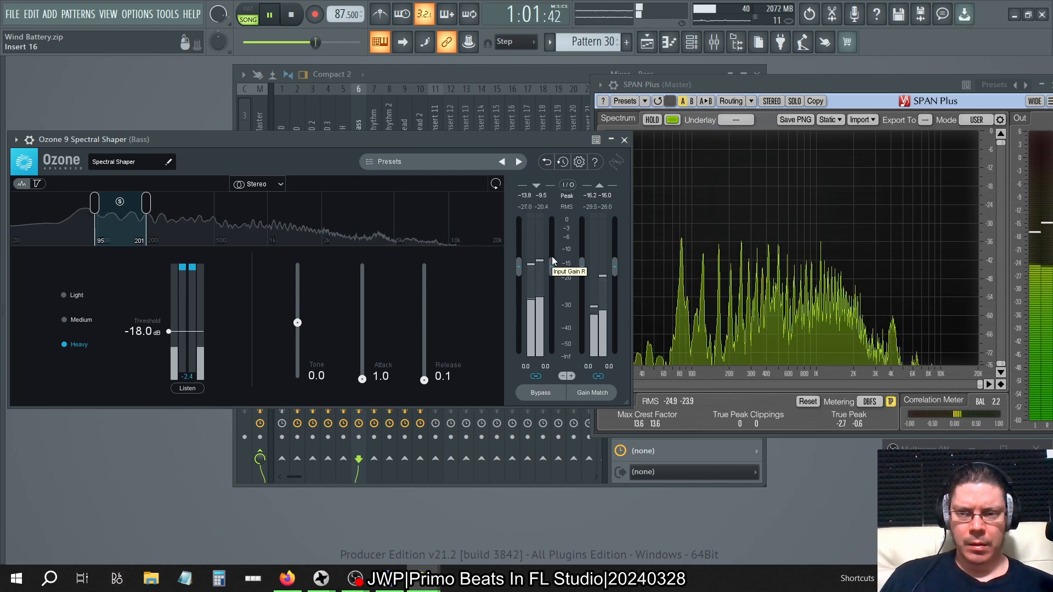
{"action": "left_click", "coordinate": [120, 201]}
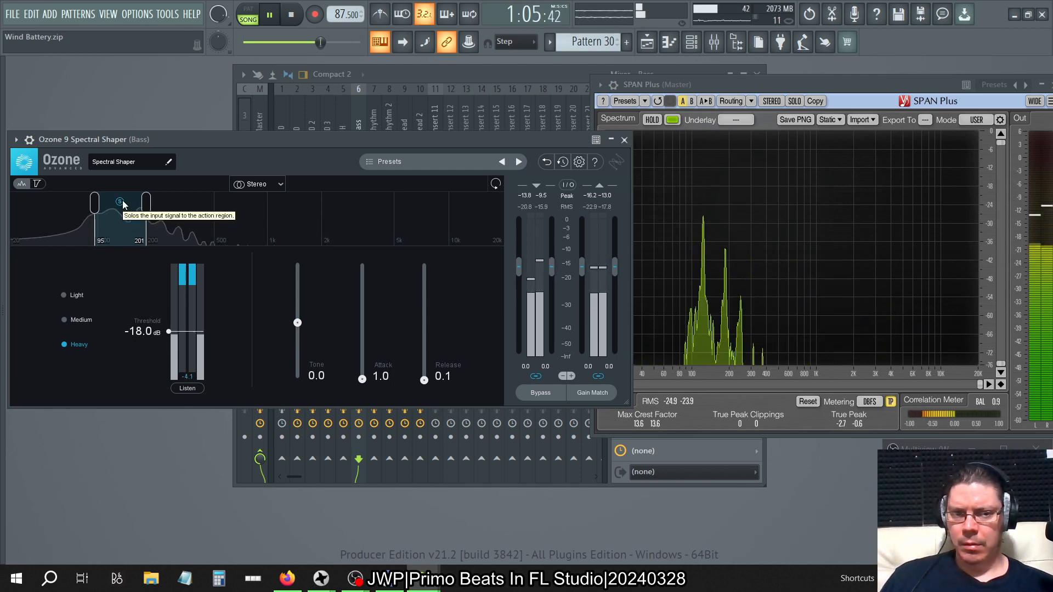
{"action": "left_click", "coordinate": [120, 201]}
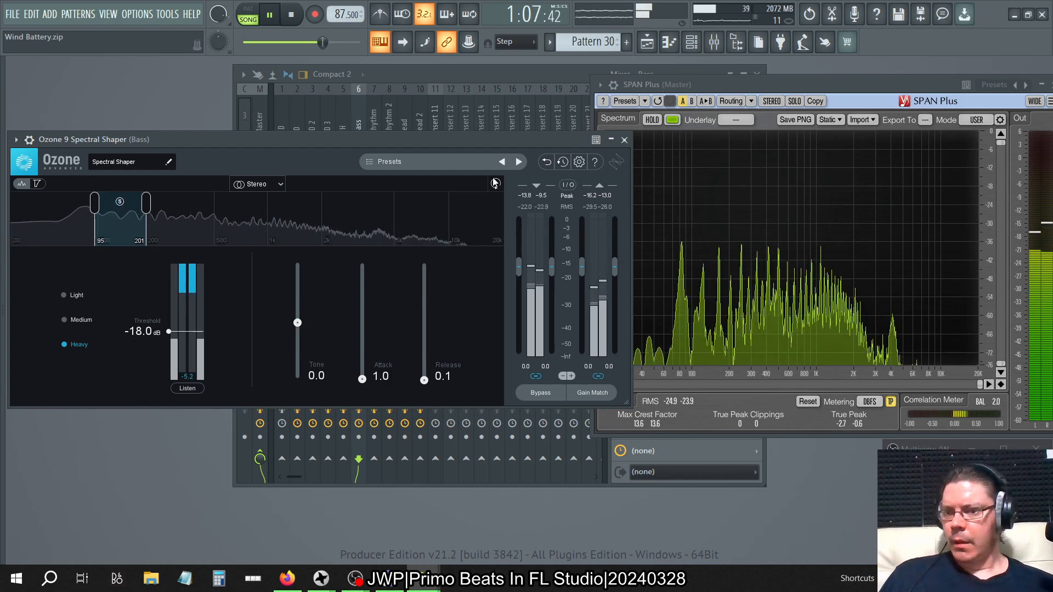
Delete Ozone 9 Spectral Shaper from the Bass mixer track and stop playback.
{"action": "left_click", "coordinate": [453, 87]}
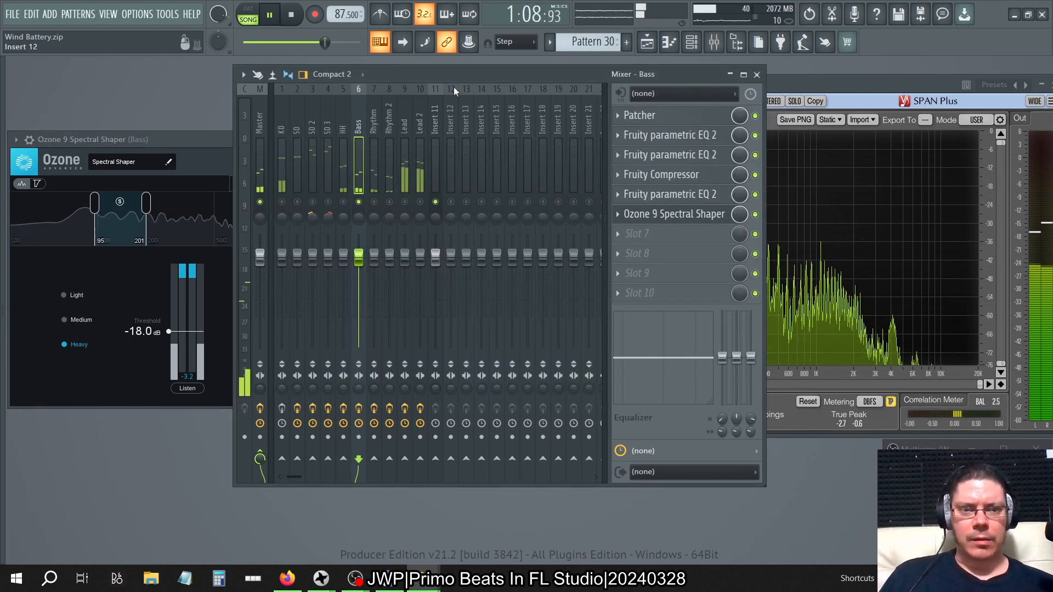
{"action": "left_click", "coordinate": [618, 214]}
{"action": "left_click", "coordinate": [633, 241]}
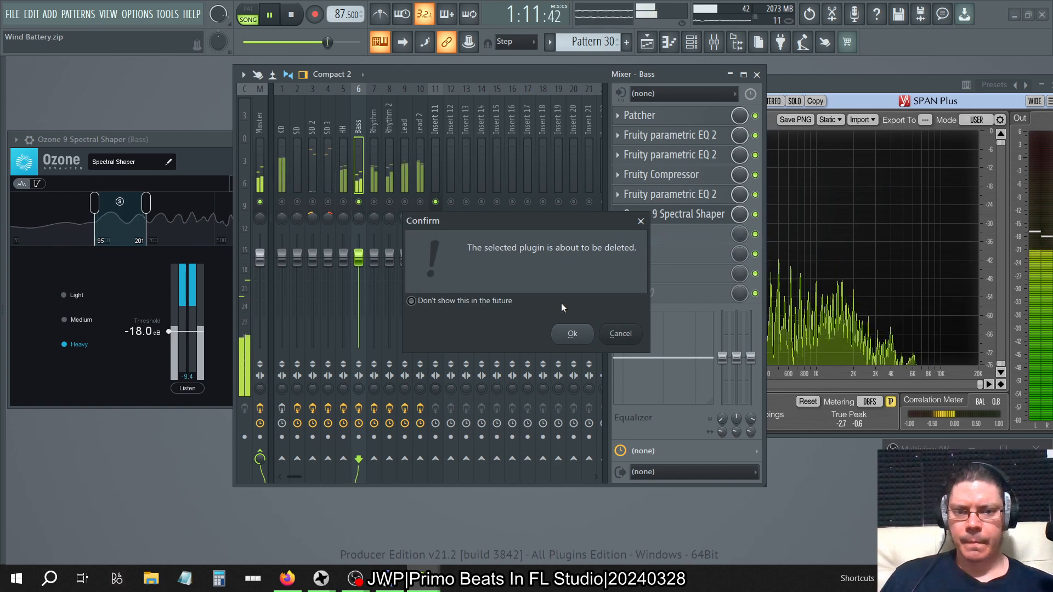
{"action": "left_click", "coordinate": [572, 333]}
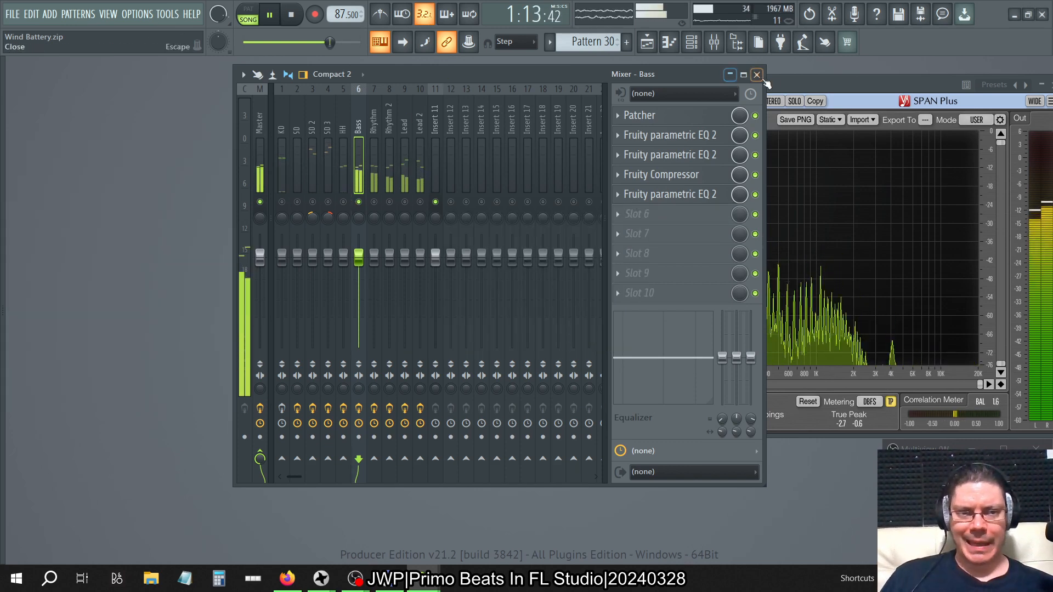
{"action": "left_click", "coordinate": [766, 83]}
{"action": "key", "text": "space"}
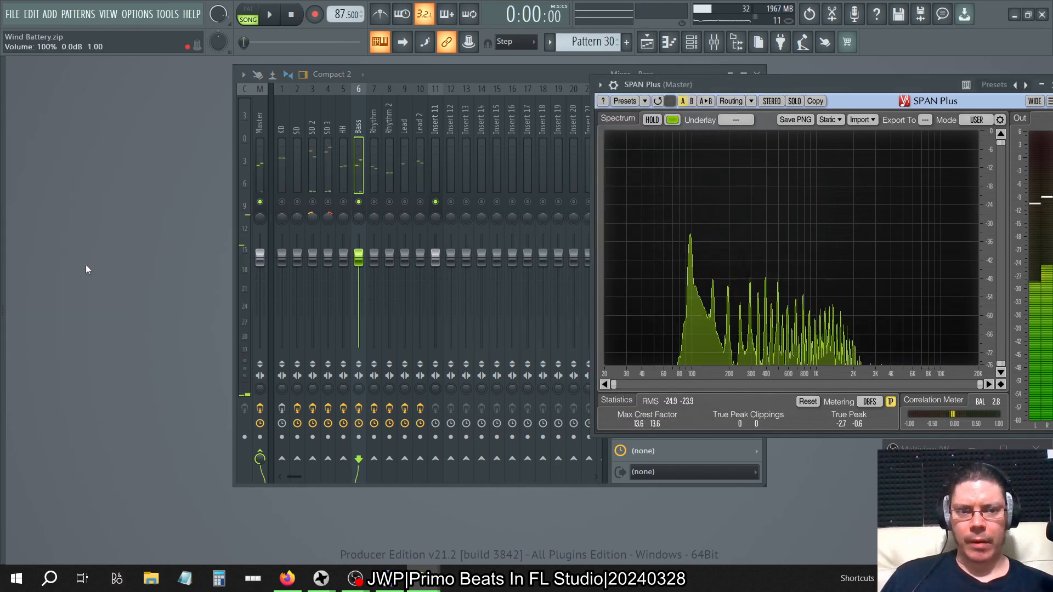
Find Spectral Compressor among the installed effect plugins and load it onto the Bass mixer track.
{"action": "mouse_move", "coordinate": [0, 333]}
{"action": "scroll", "coordinate": [116, 328], "scroll_direction": "down", "scroll_amount": 5}
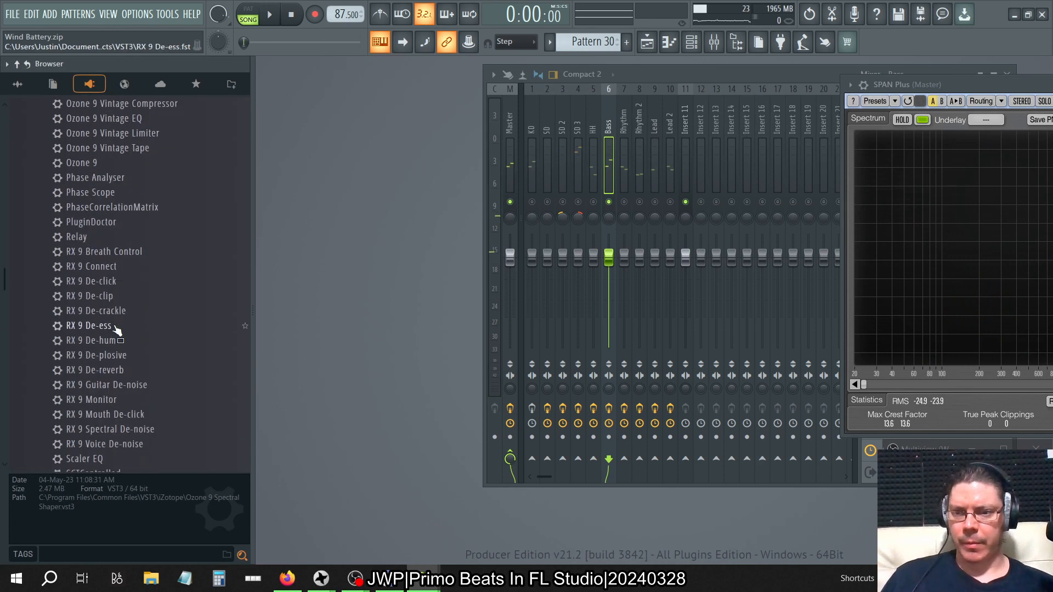
{"action": "scroll", "coordinate": [117, 329], "scroll_direction": "up", "scroll_amount": 10}
{"action": "scroll", "coordinate": [117, 329], "scroll_direction": "up", "scroll_amount": 2}
{"action": "scroll", "coordinate": [117, 329], "scroll_direction": "down", "scroll_amount": 6}
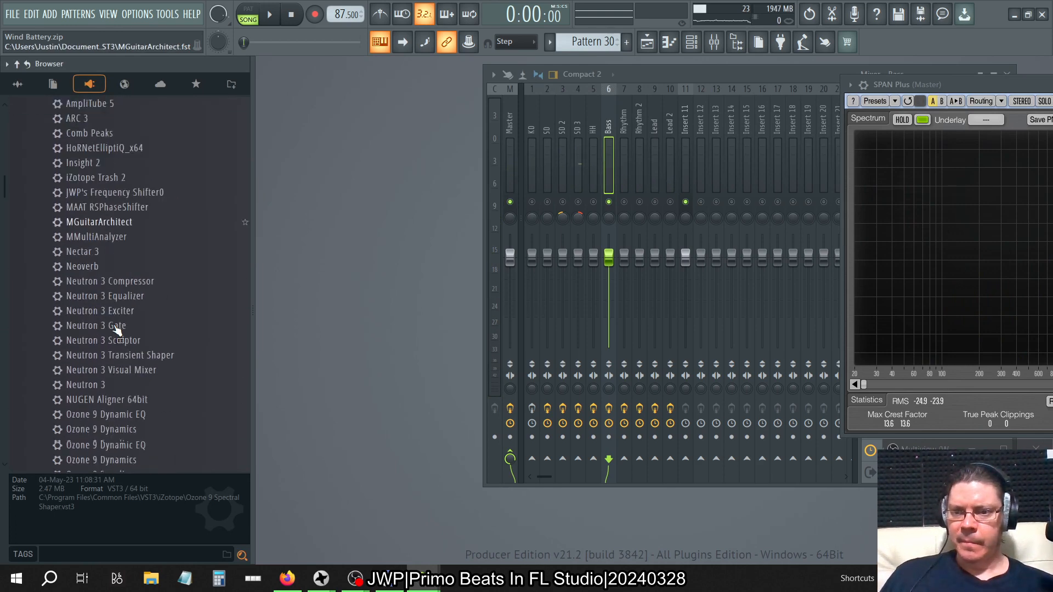
{"action": "scroll", "coordinate": [117, 329], "scroll_direction": "down", "scroll_amount": 6}
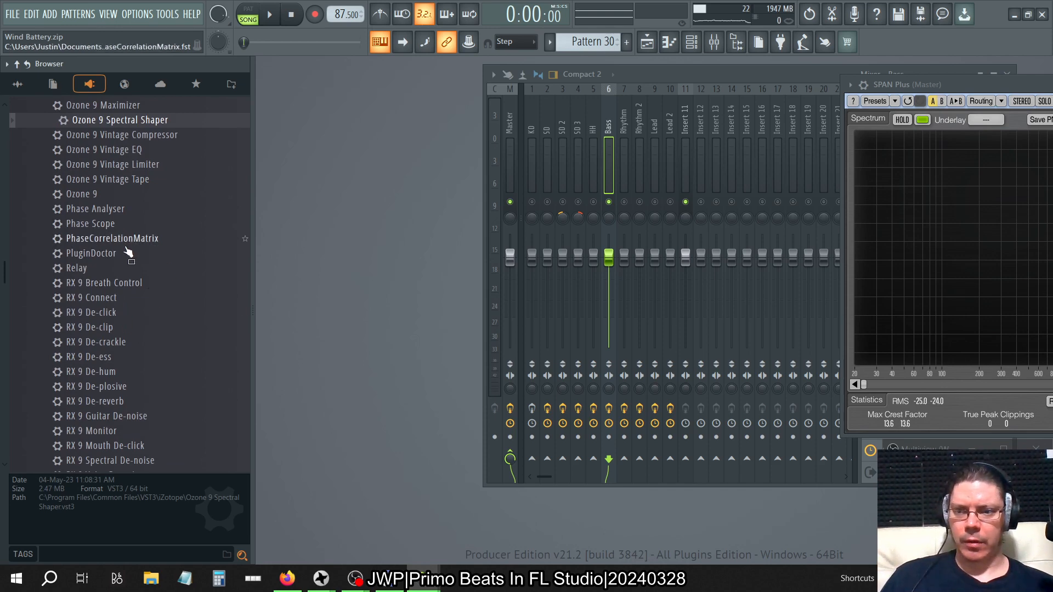
{"action": "scroll", "coordinate": [127, 251], "scroll_direction": "down", "scroll_amount": 7}
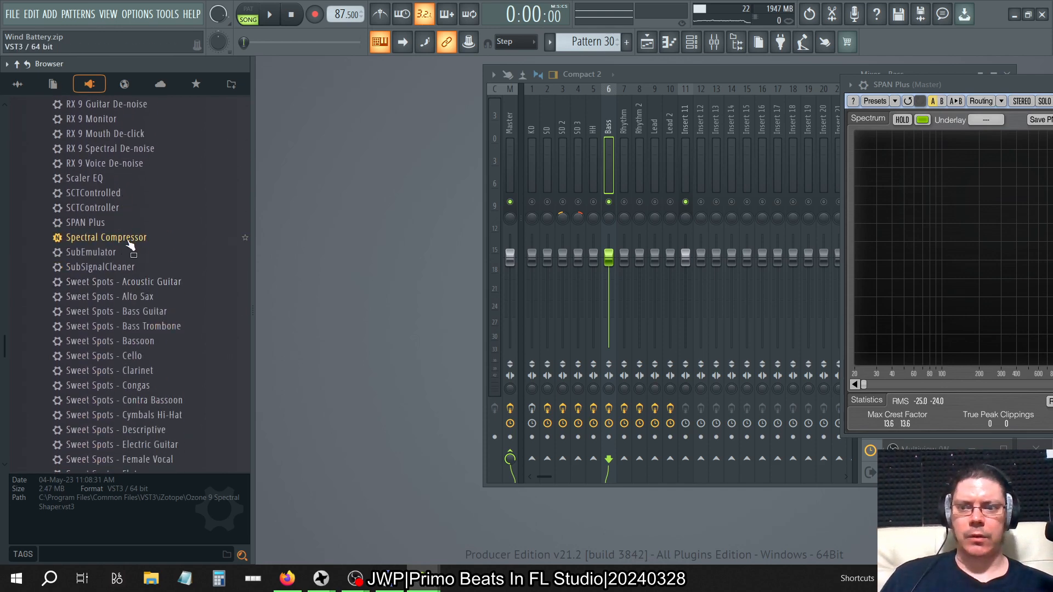
{"action": "left_click_drag", "start_coordinate": [130, 246], "coordinate": [577, 64]}
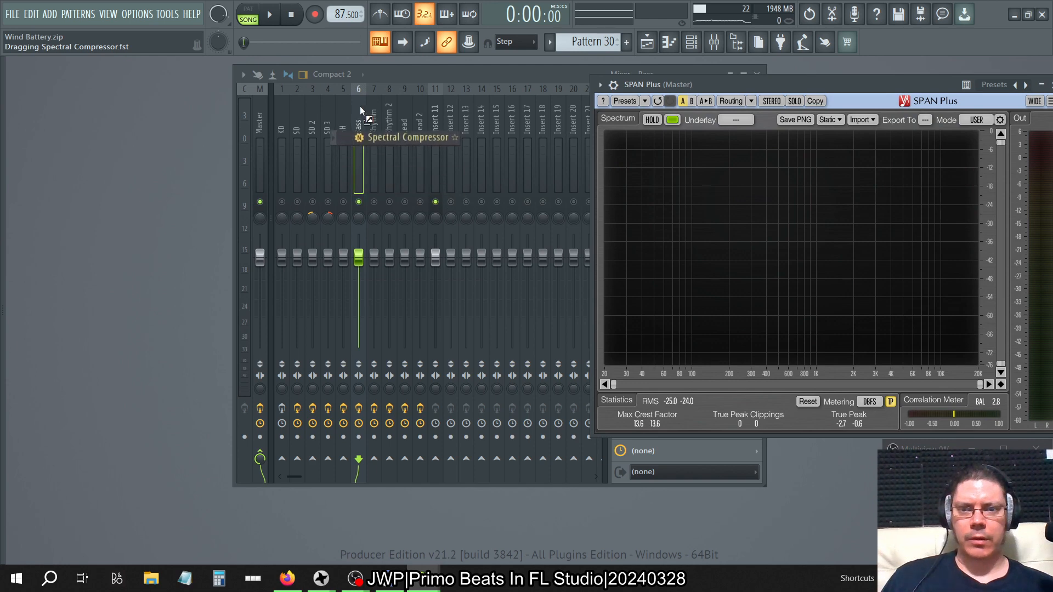
{"action": "left_click_drag", "start_coordinate": [360, 107], "coordinate": [360, 107]}
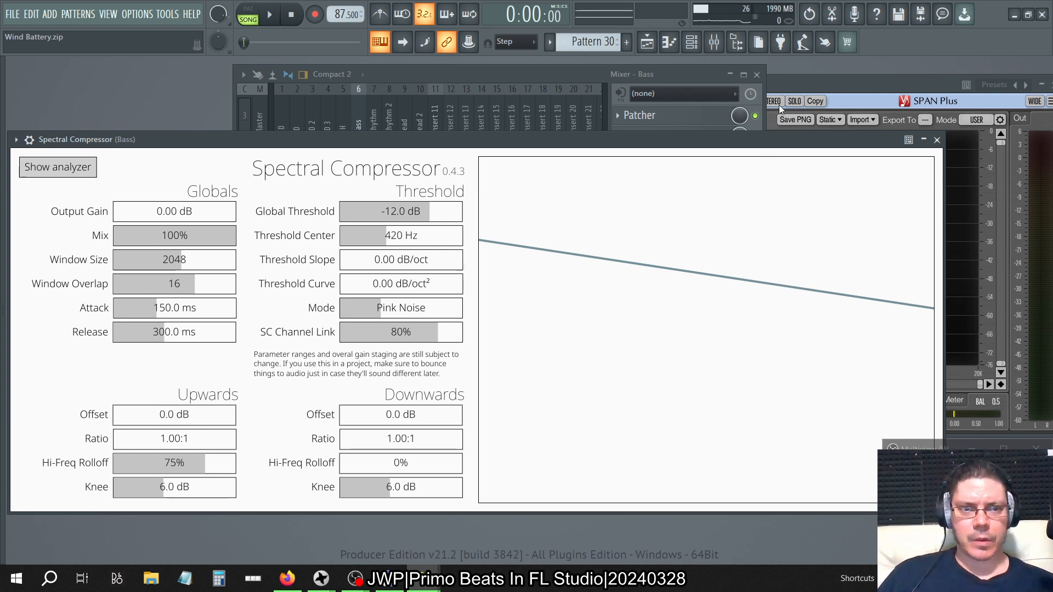
Shorten the SPAN Plus window and reposition it and Spectral Compressor so the analyzer and the compressor's controls are both in view.
{"action": "left_click", "coordinate": [783, 87]}
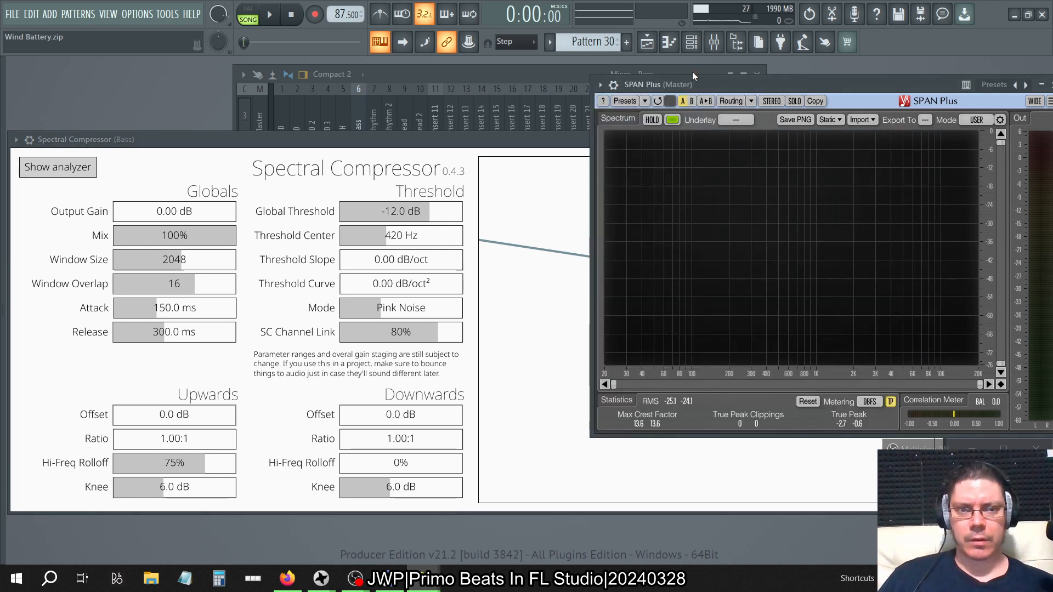
{"action": "left_click_drag", "start_coordinate": [692, 78], "coordinate": [571, 55]}
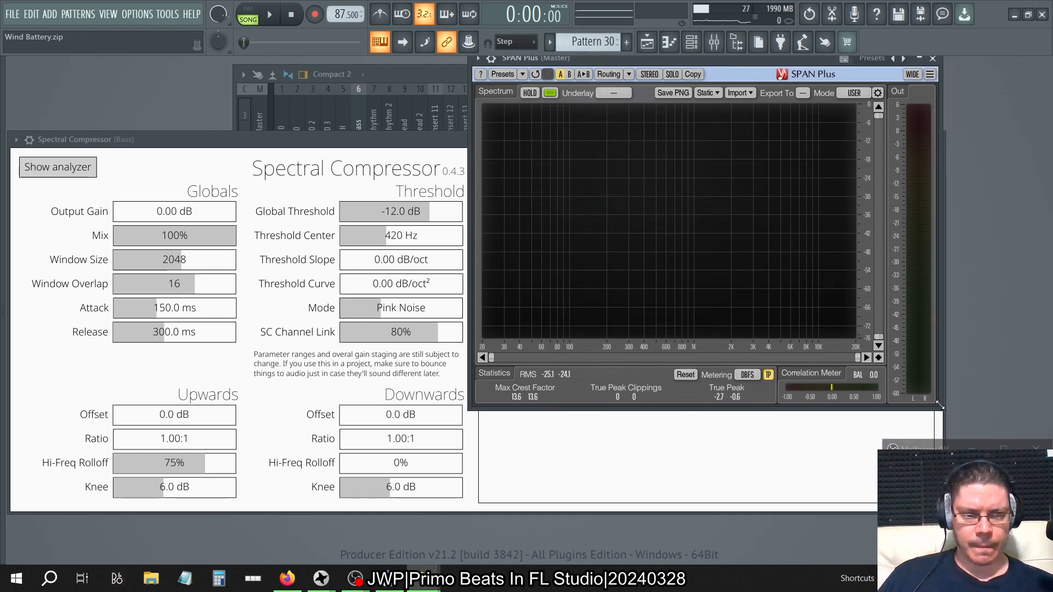
{"action": "left_click_drag", "start_coordinate": [940, 405], "coordinate": [936, 278]}
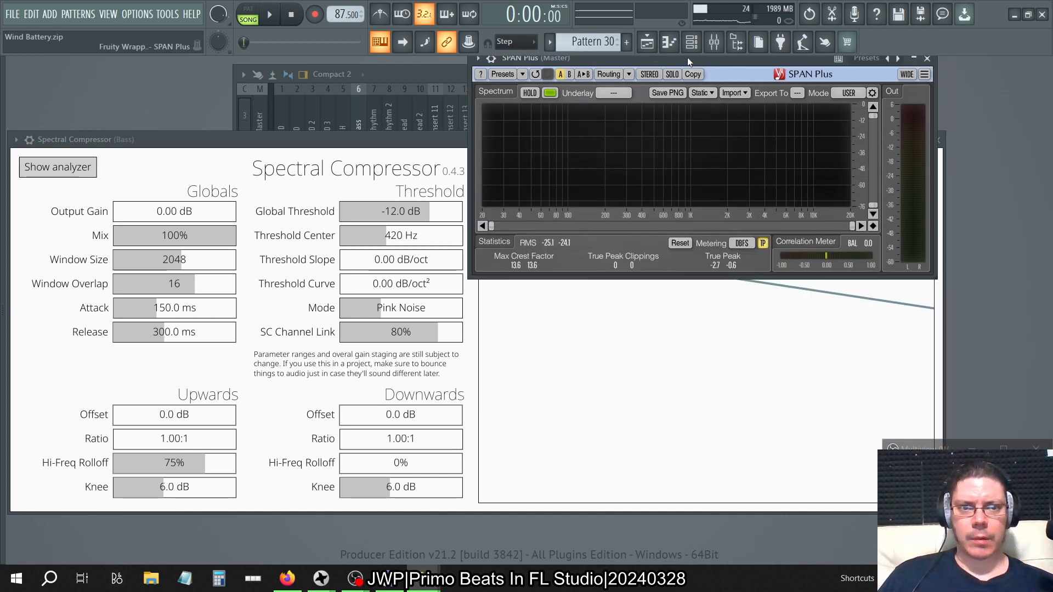
{"action": "left_click_drag", "start_coordinate": [687, 57], "coordinate": [801, 68]}
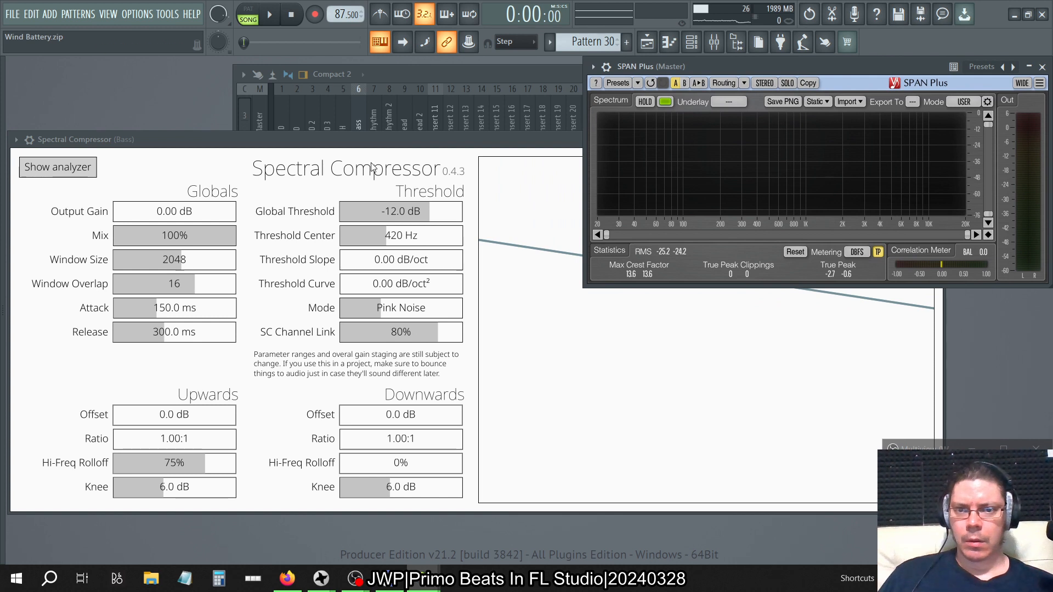
{"action": "left_click_drag", "start_coordinate": [367, 150], "coordinate": [366, 199]}
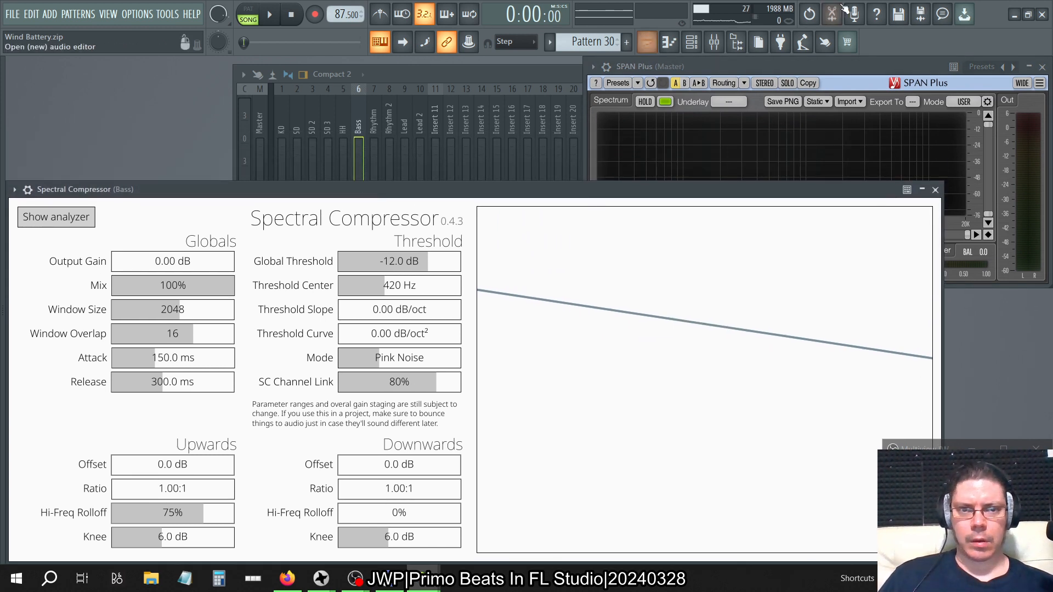
{"action": "left_click", "coordinate": [763, 65]}
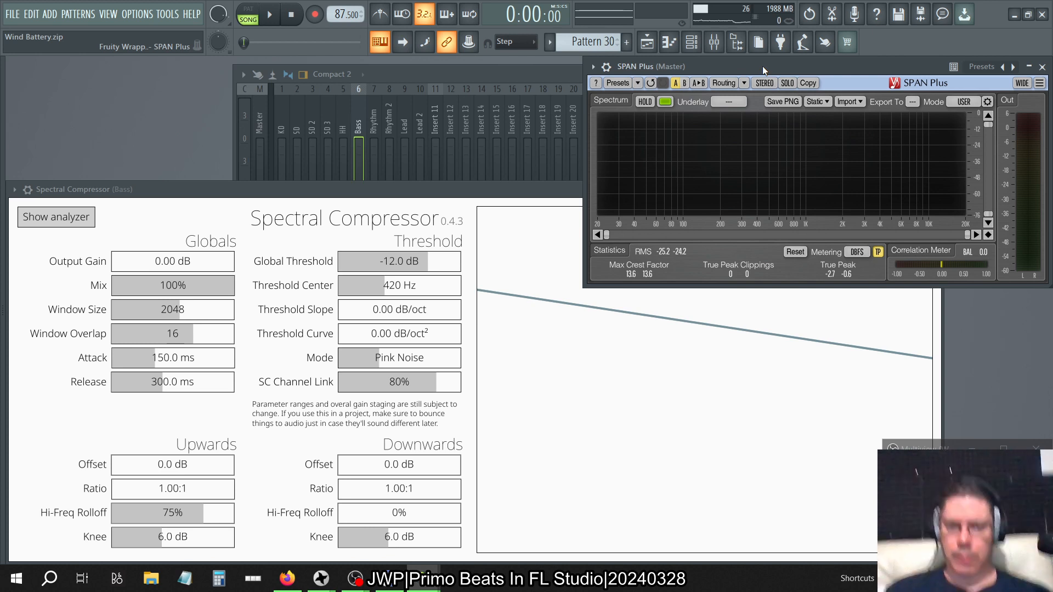
Compare Spectral Compressor's Sidechain Matching mode with Pink Noise, keep Pink Noise, and set SC Channel Link to 0%.
{"action": "left_click", "coordinate": [392, 360]}
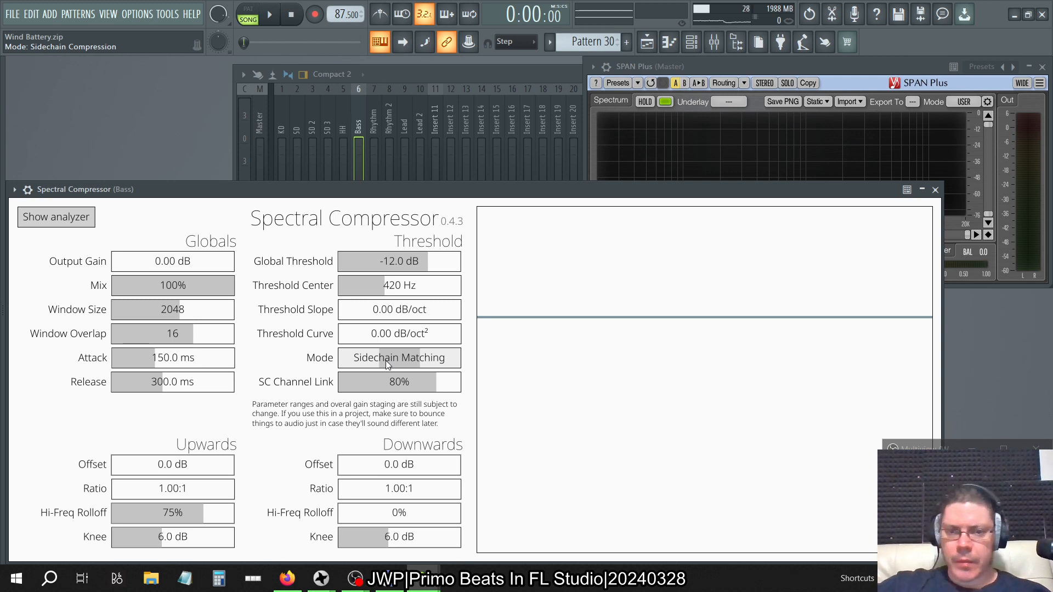
{"action": "left_click_drag", "start_coordinate": [386, 360], "coordinate": [361, 365]}
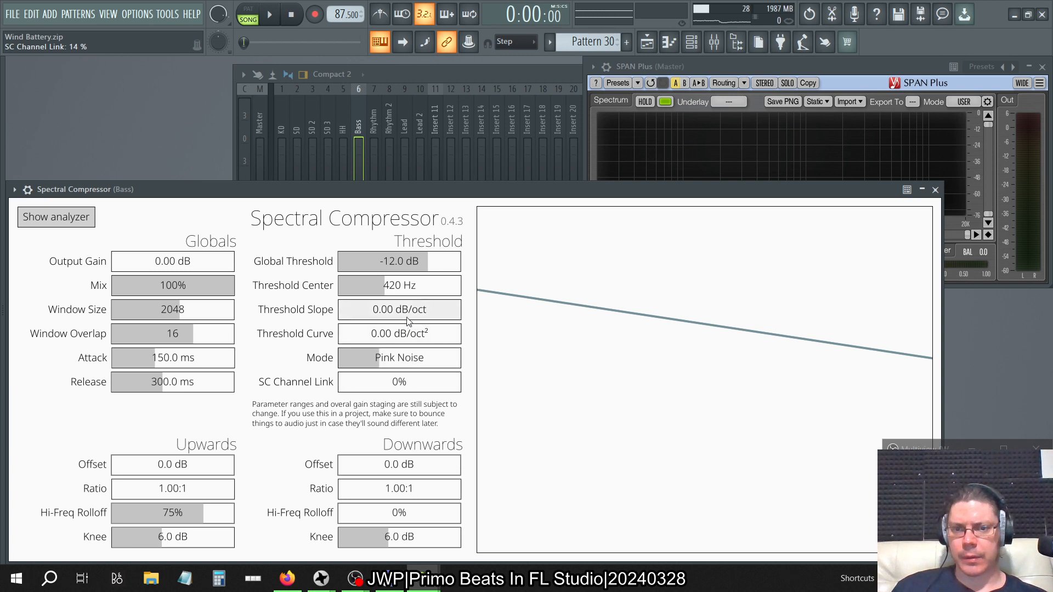
Try a Threshold Slope of 3.07 dB/oct and Sidechain Matching mode, restoring 0 dB/oct and Pink Noise.
{"action": "left_click_drag", "start_coordinate": [421, 316], "coordinate": [427, 318]}
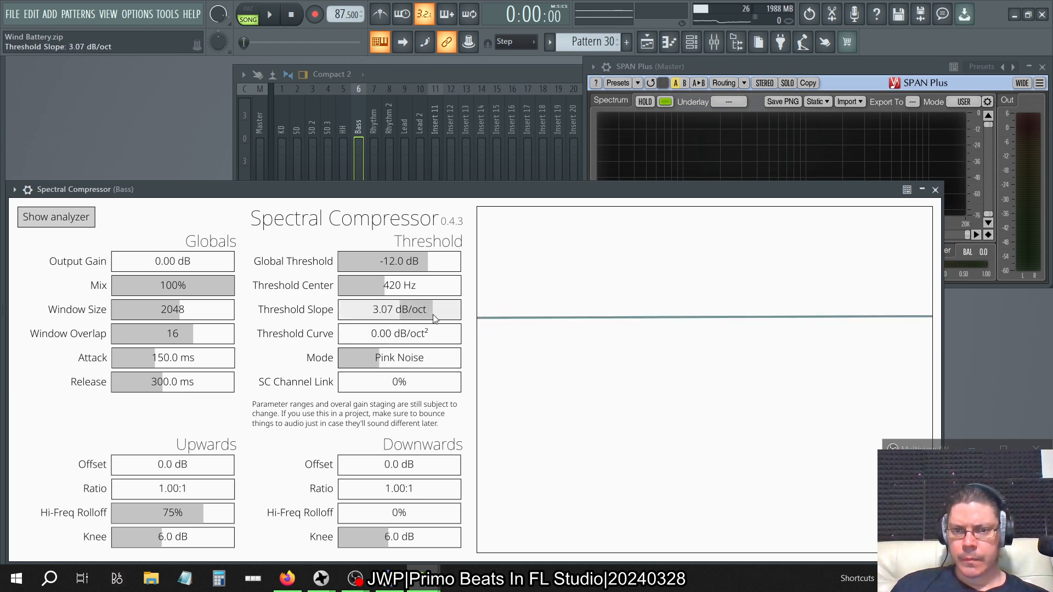
{"action": "left_click_drag", "start_coordinate": [436, 318], "coordinate": [413, 318]}
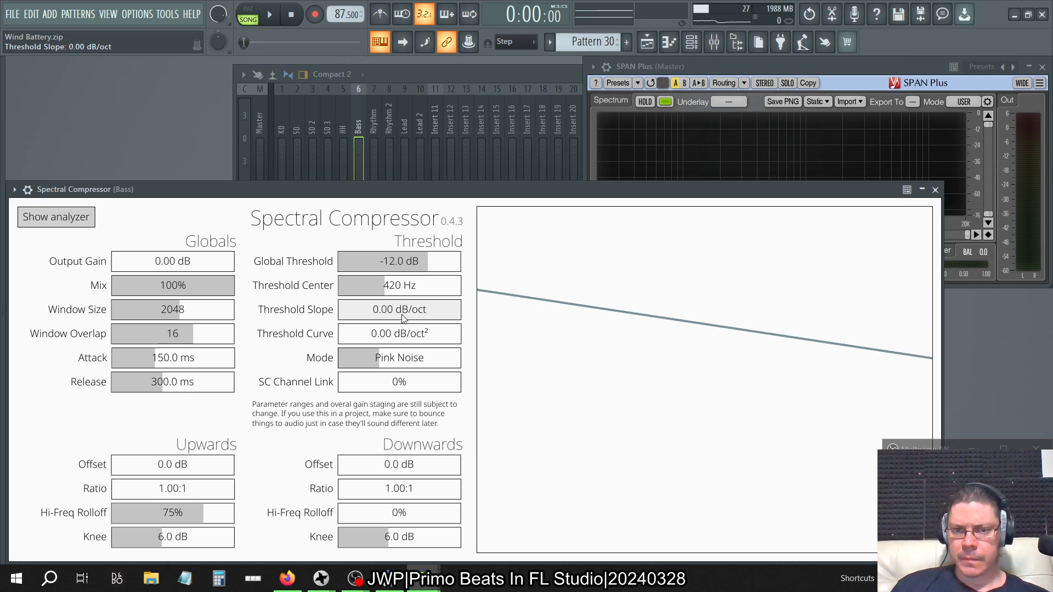
{"action": "left_click_drag", "start_coordinate": [406, 361], "coordinate": [412, 367]}
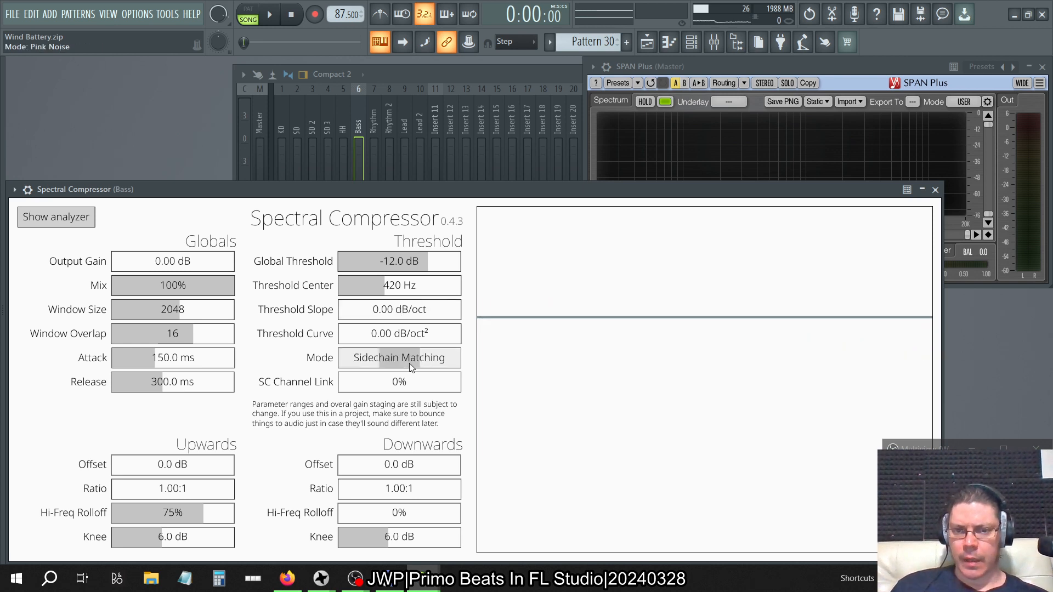
{"action": "left_click", "coordinate": [377, 363]}
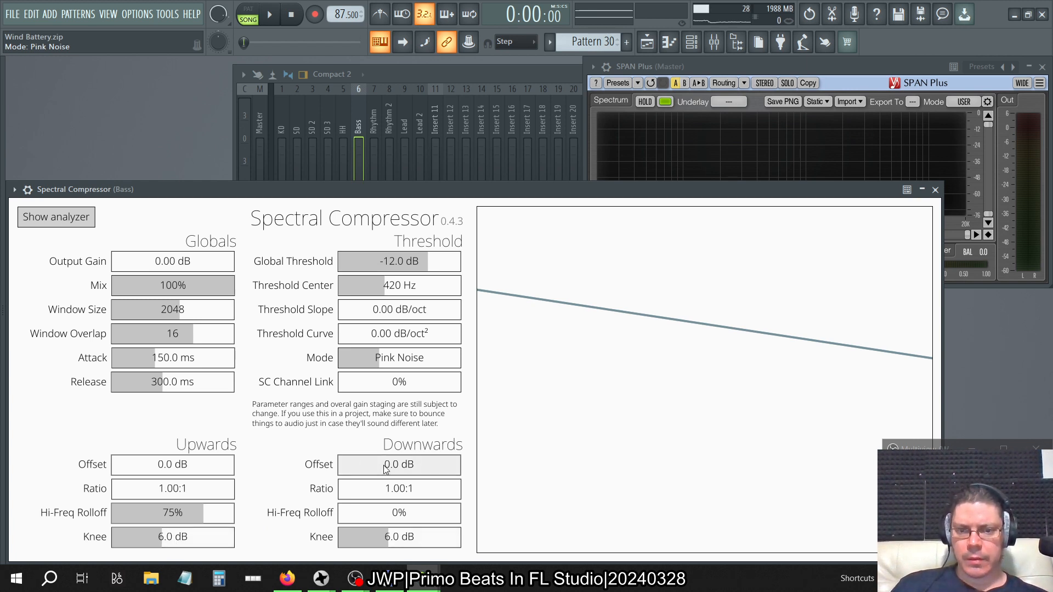
Try a Downwards Offset of -18.4 dB and an Upwards Offset of 1.8 dB, and reset both to 0 dB.
{"action": "left_click_drag", "start_coordinate": [400, 475], "coordinate": [346, 476]}
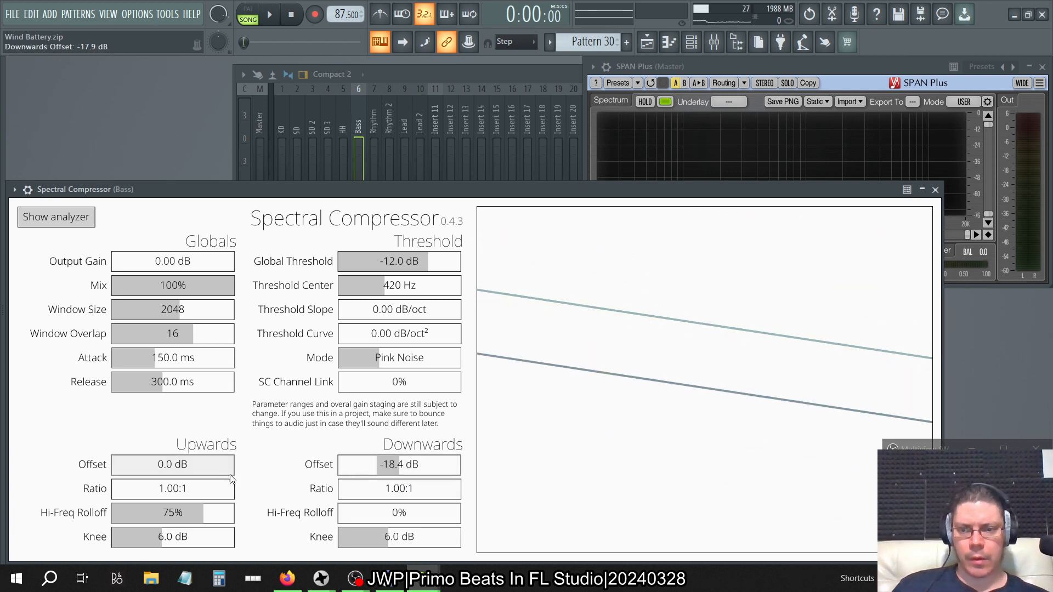
{"action": "left_click_drag", "start_coordinate": [230, 473], "coordinate": [176, 481]}
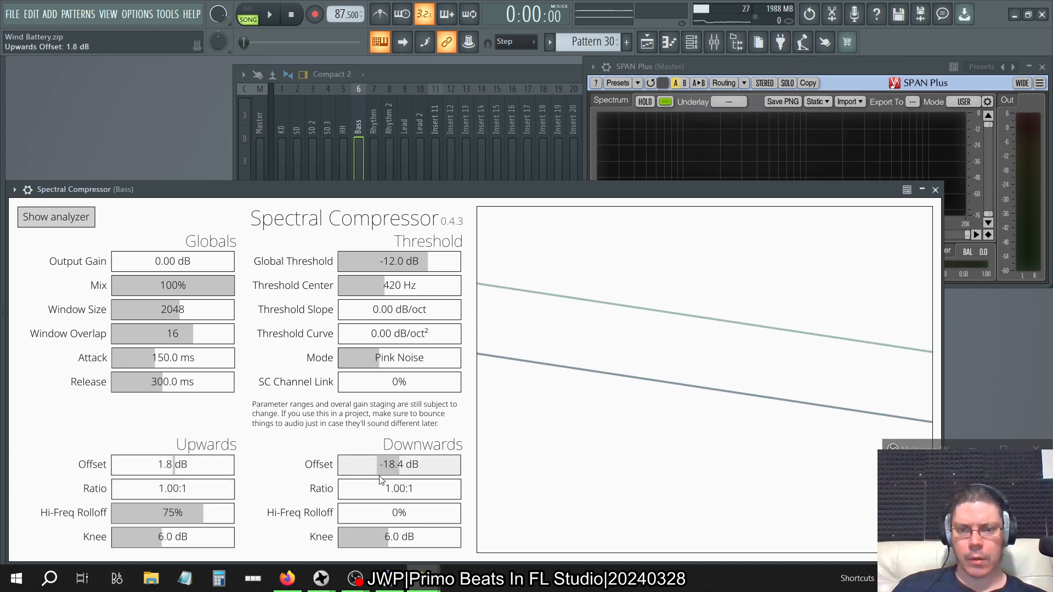
{"action": "double_click", "coordinate": [386, 472]}
{"action": "double_click", "coordinate": [195, 467]}
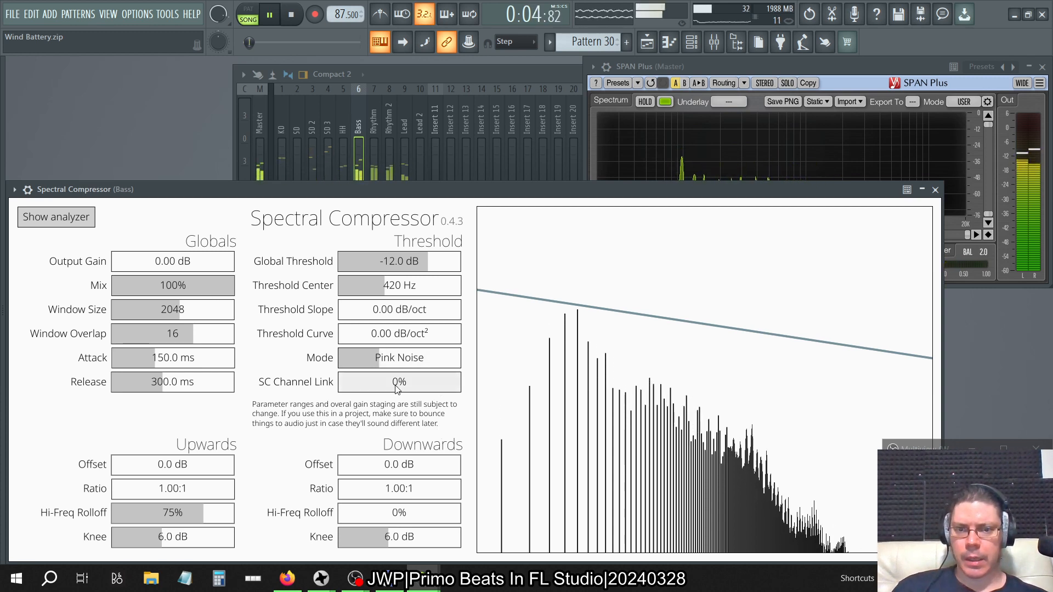
Try altering the Threshold Slope during song playback, reset it to 0 dB/oct and stop playback.
{"action": "left_click_drag", "start_coordinate": [397, 388], "coordinate": [296, 407]}
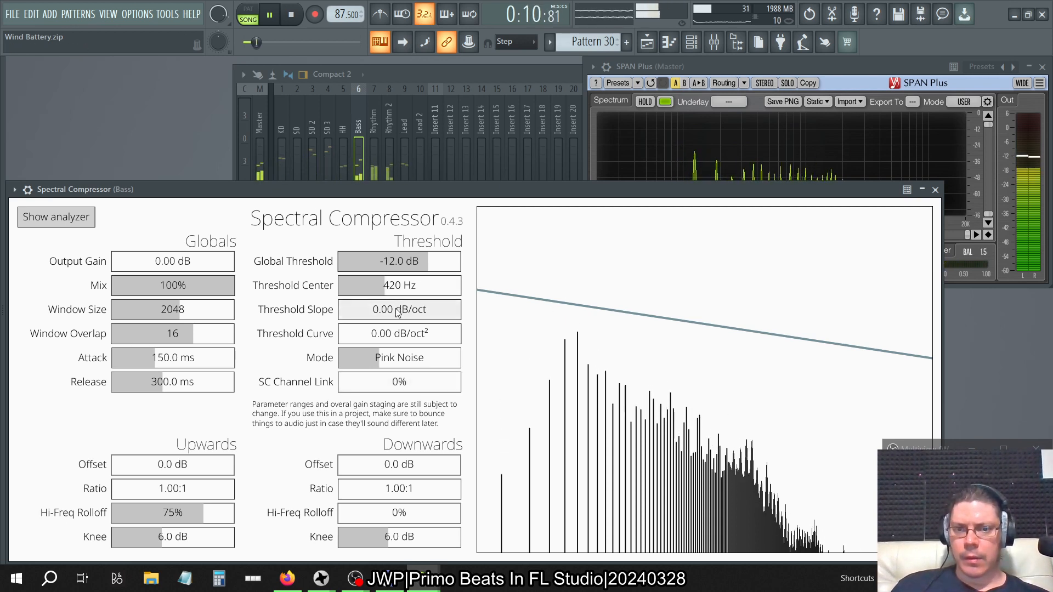
{"action": "left_click_drag", "start_coordinate": [398, 312], "coordinate": [360, 320]}
{"action": "double_click", "coordinate": [395, 311]}
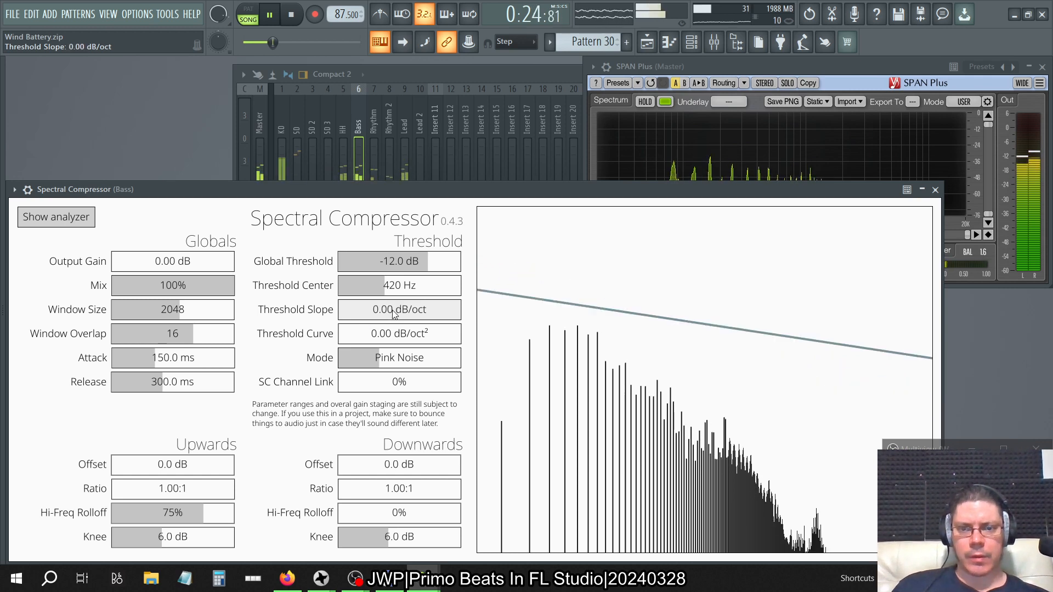
{"action": "key", "text": "space"}
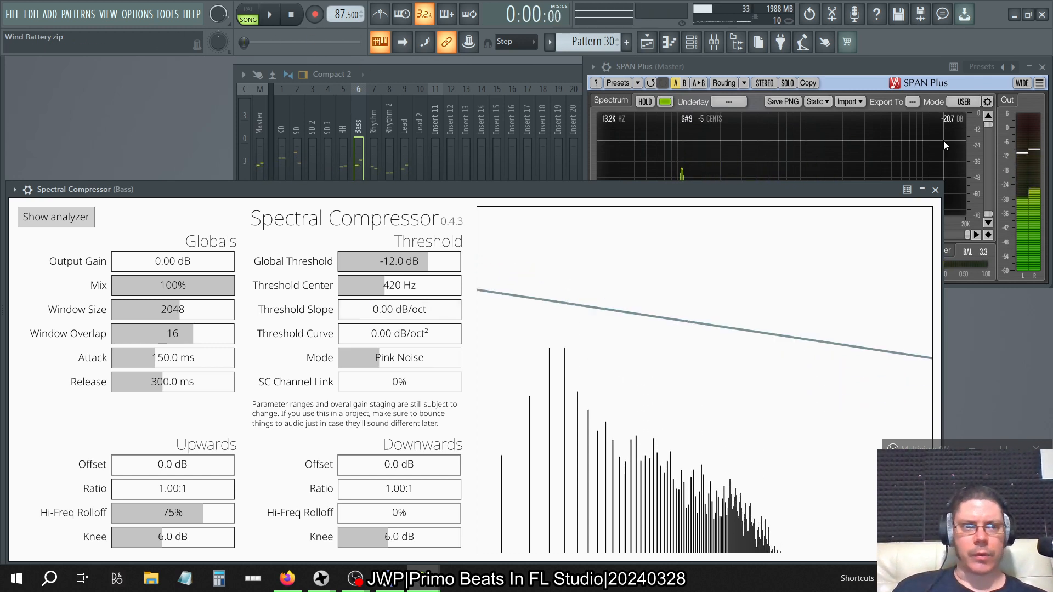
Examine the display slope in SPAN Plus's spectrum mode settings and return to Spectral Compressor.
{"action": "left_click", "coordinate": [986, 104]}
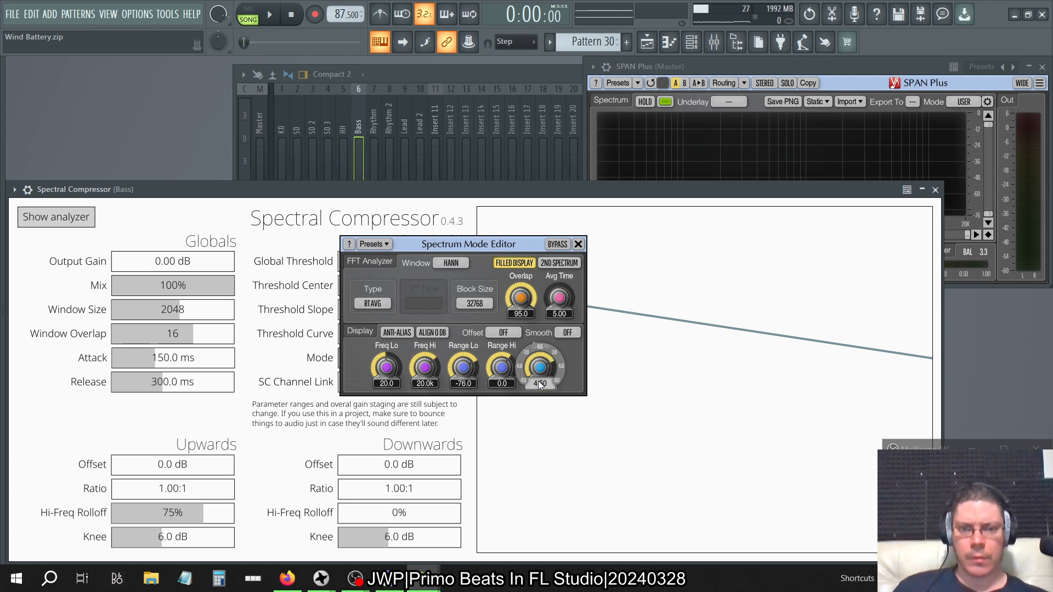
{"action": "left_click", "coordinate": [578, 244]}
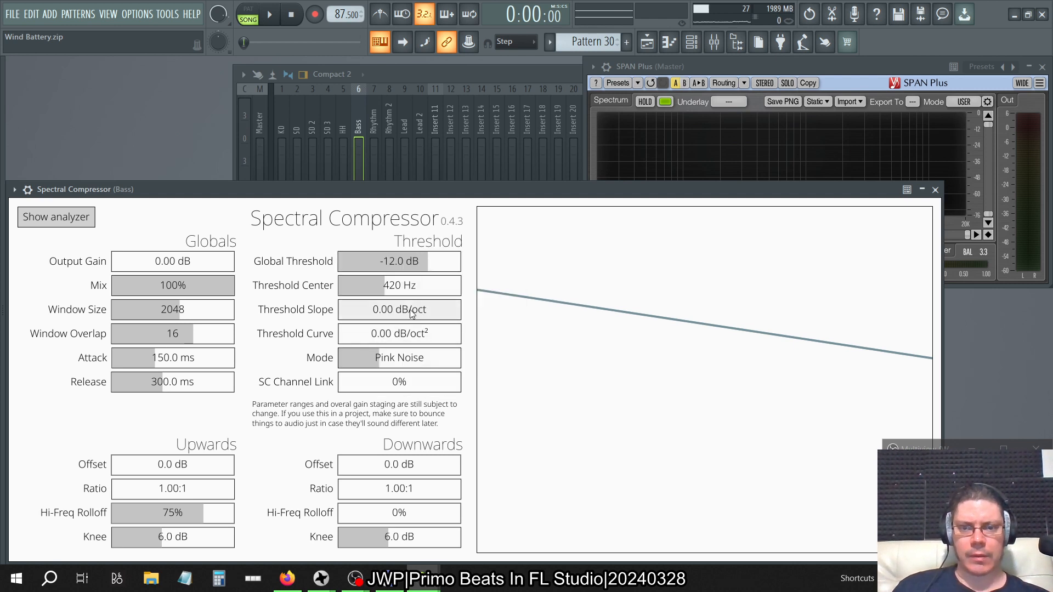
{"action": "left_click", "coordinate": [758, 67]}
{"action": "left_click", "coordinate": [410, 191]}
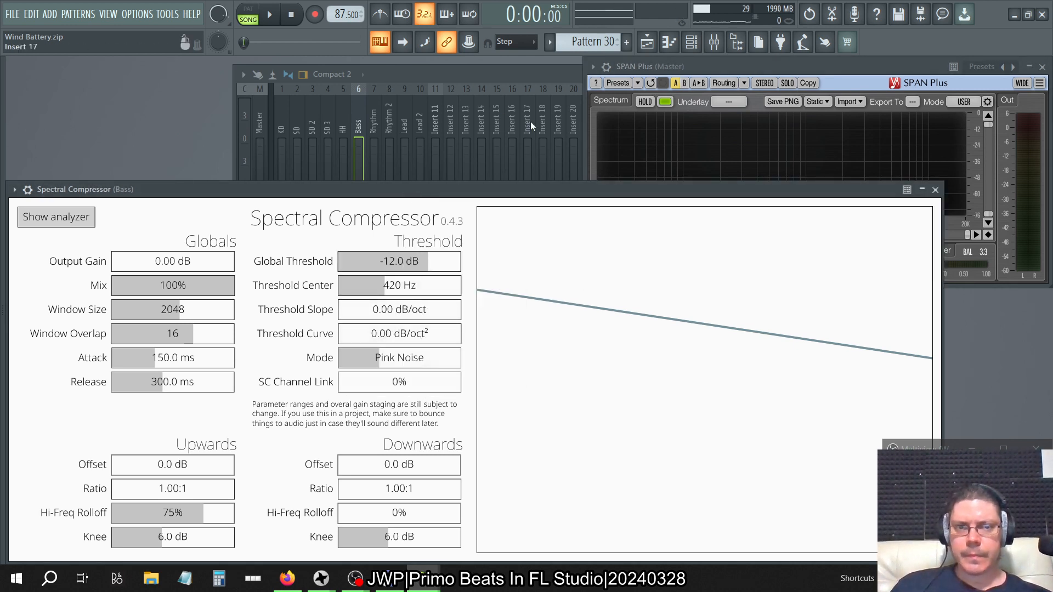
Examine the histogram's pivot slope options in a Fruity parametric EQ 2 on the Bass track.
{"action": "left_click", "coordinate": [550, 73]}
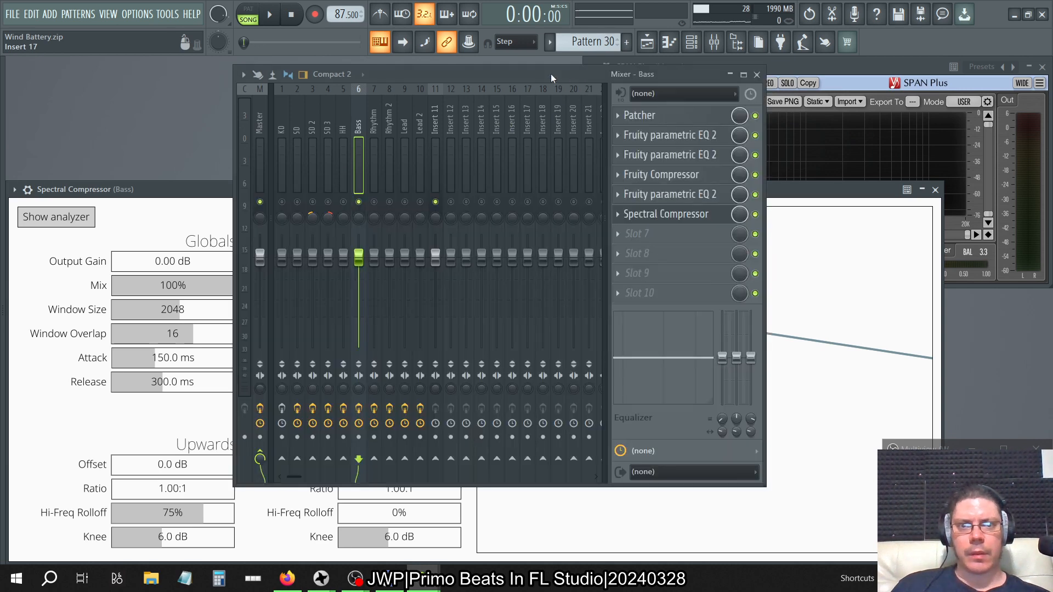
{"action": "left_click", "coordinate": [658, 173]}
{"action": "left_click", "coordinate": [656, 156]}
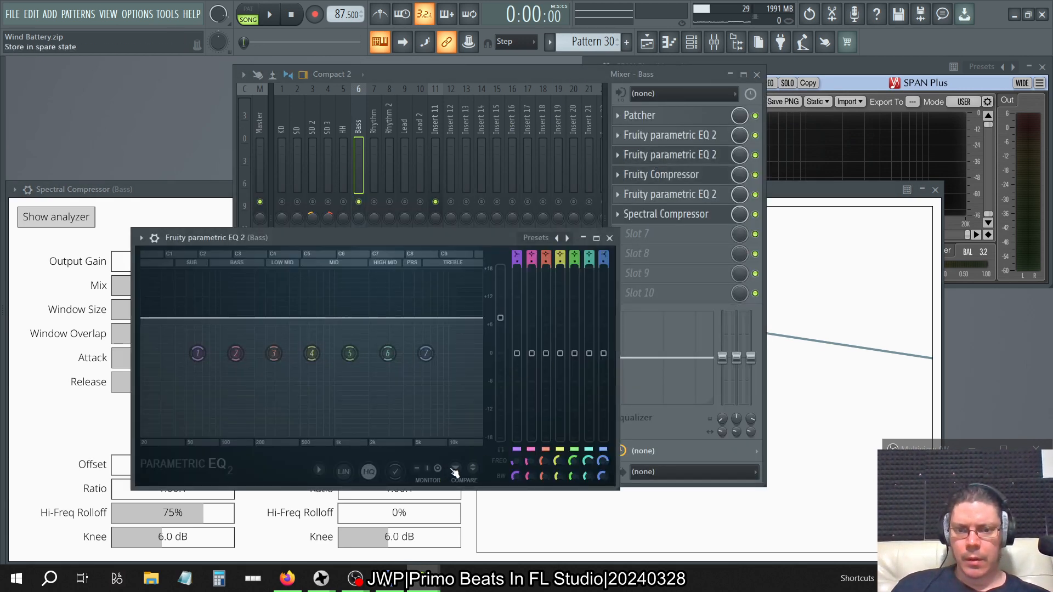
{"action": "left_click", "coordinate": [325, 471]}
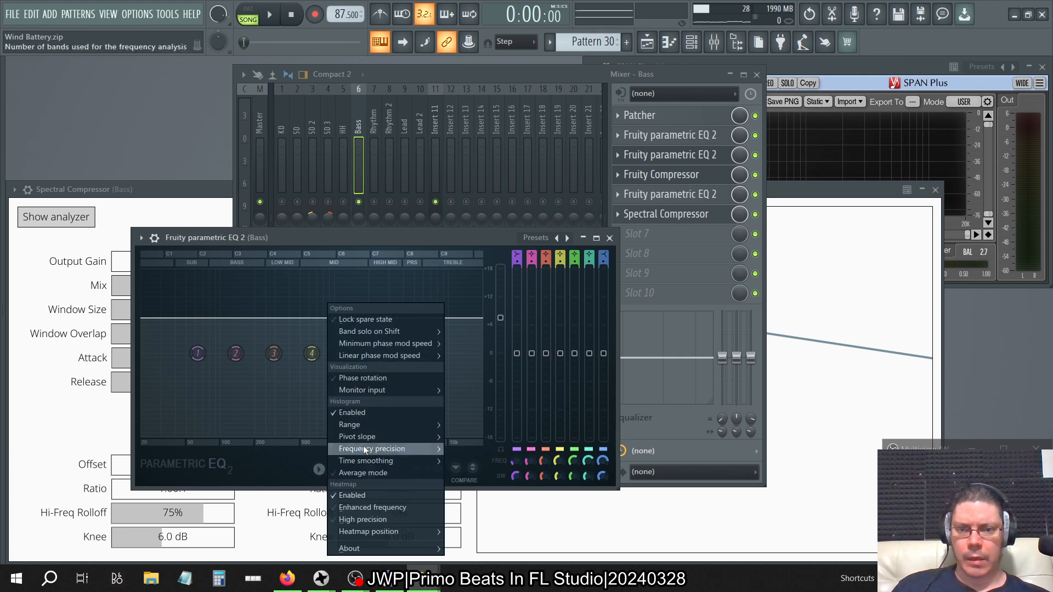
{"action": "mouse_move", "coordinate": [380, 435]}
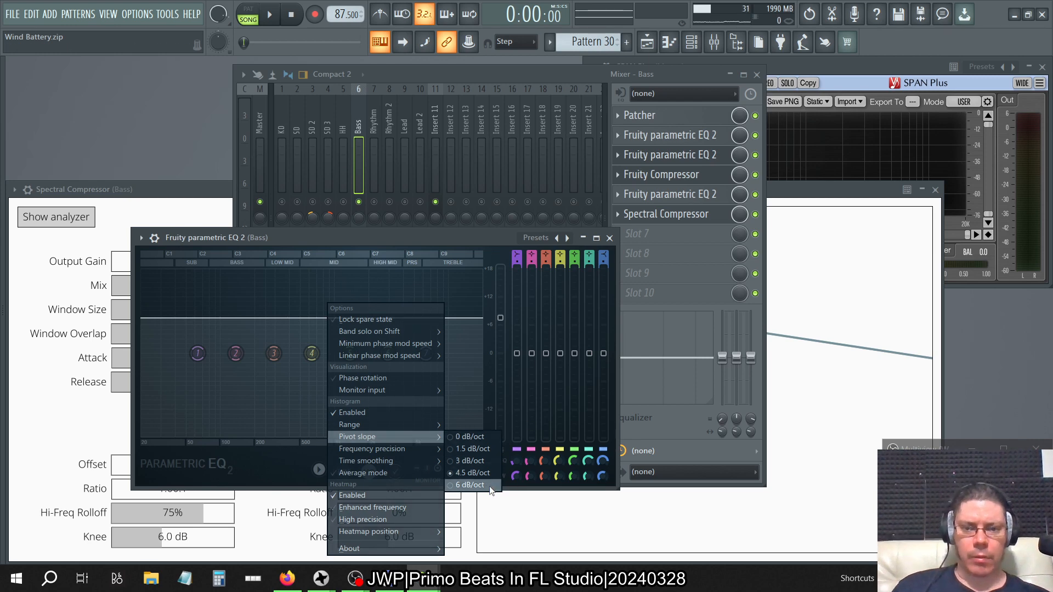
{"action": "left_click", "coordinate": [215, 186]}
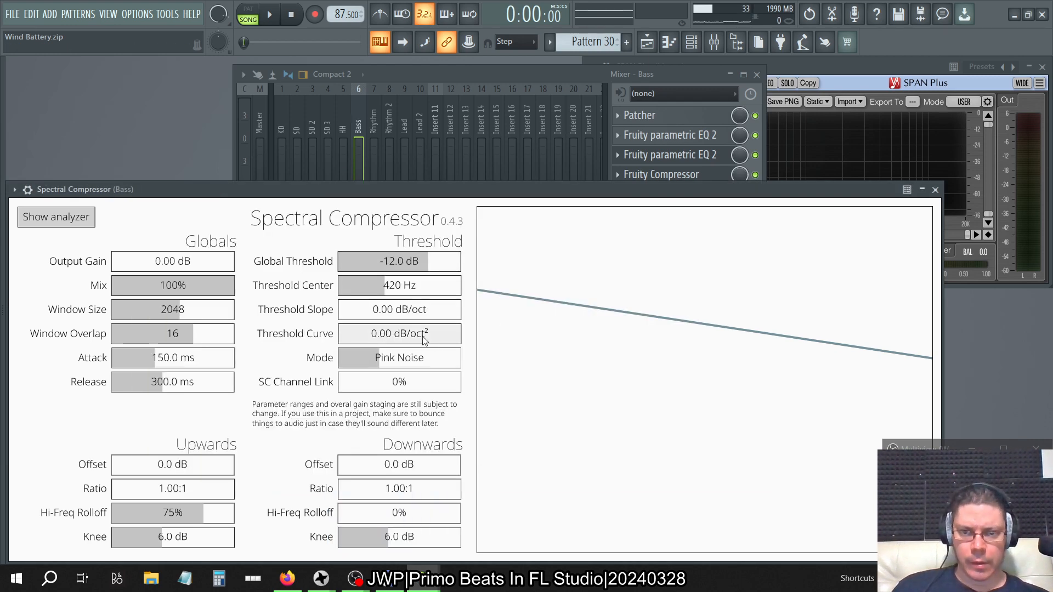
Set Spectral Compressor's Threshold Slope to -4.50 dB/oct using FL Studio's value entry for the last tweaked parameter.
{"action": "left_click_drag", "start_coordinate": [399, 313], "coordinate": [438, 322]}
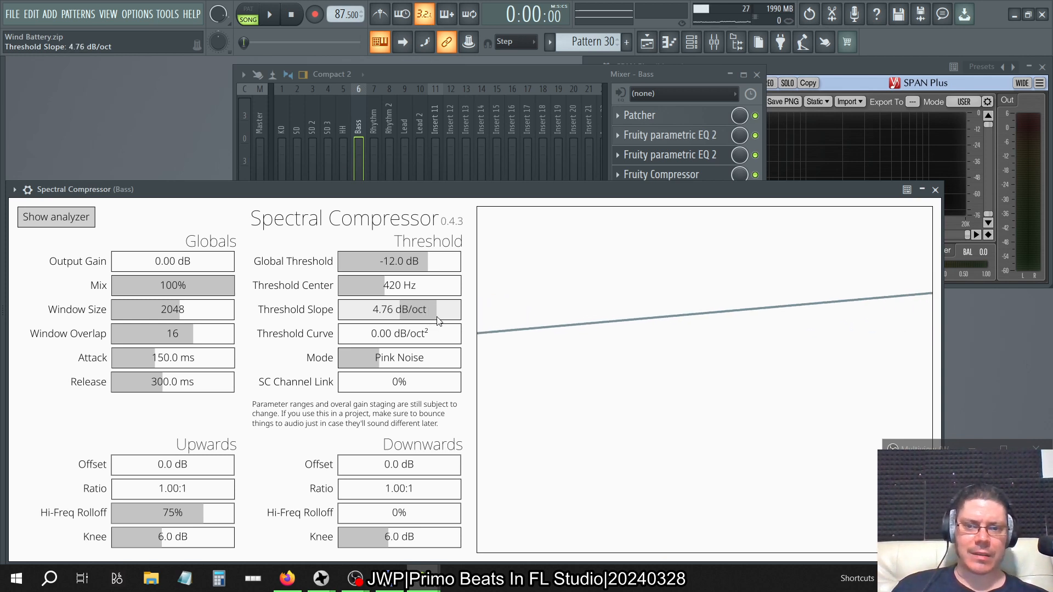
{"action": "left_click_drag", "start_coordinate": [438, 321], "coordinate": [368, 321]}
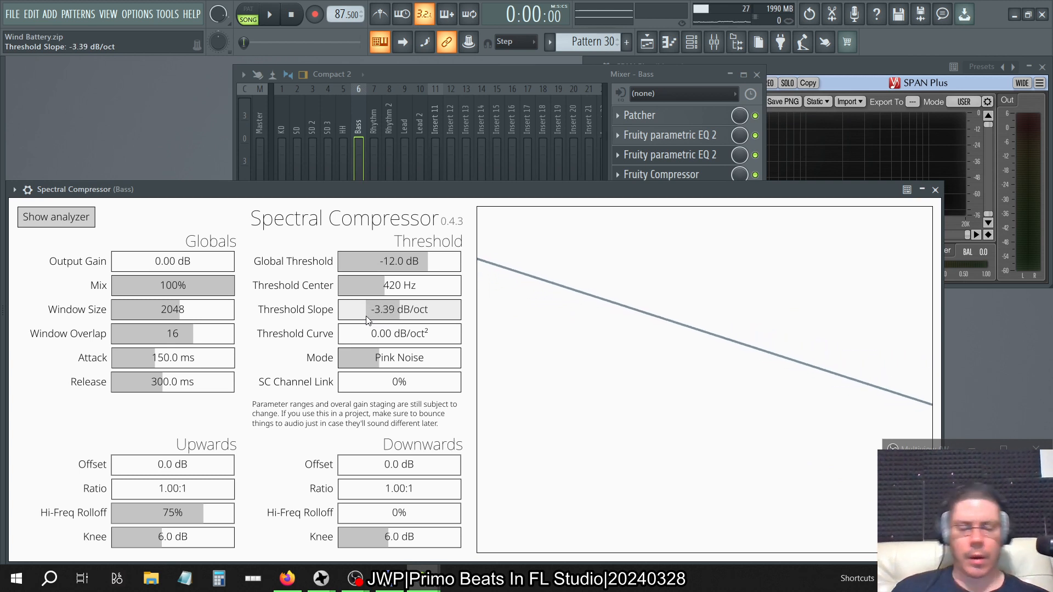
{"action": "left_click", "coordinate": [171, 14]}
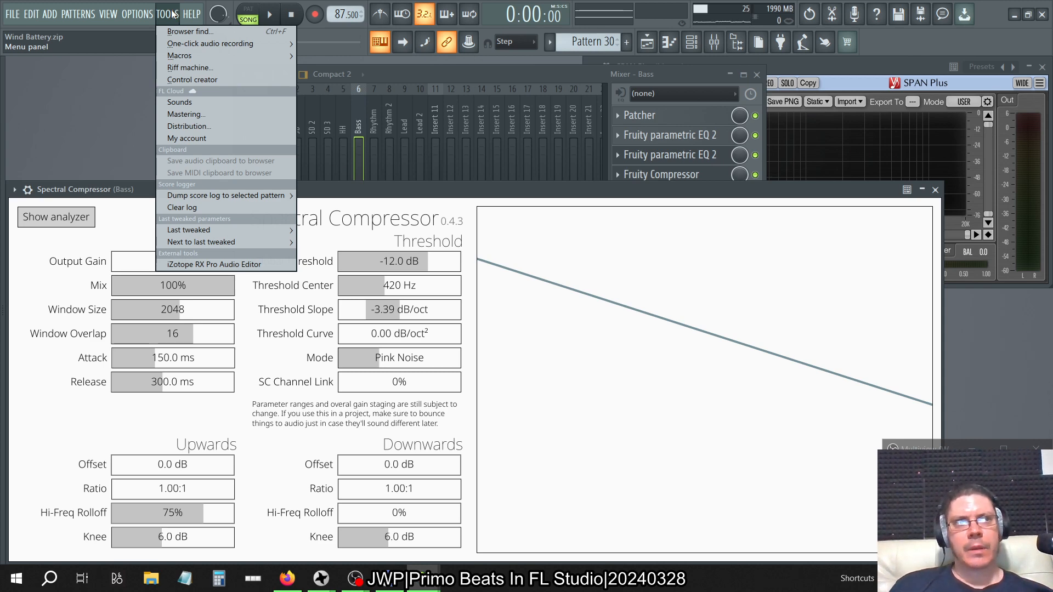
{"action": "mouse_move", "coordinate": [148, 20]}
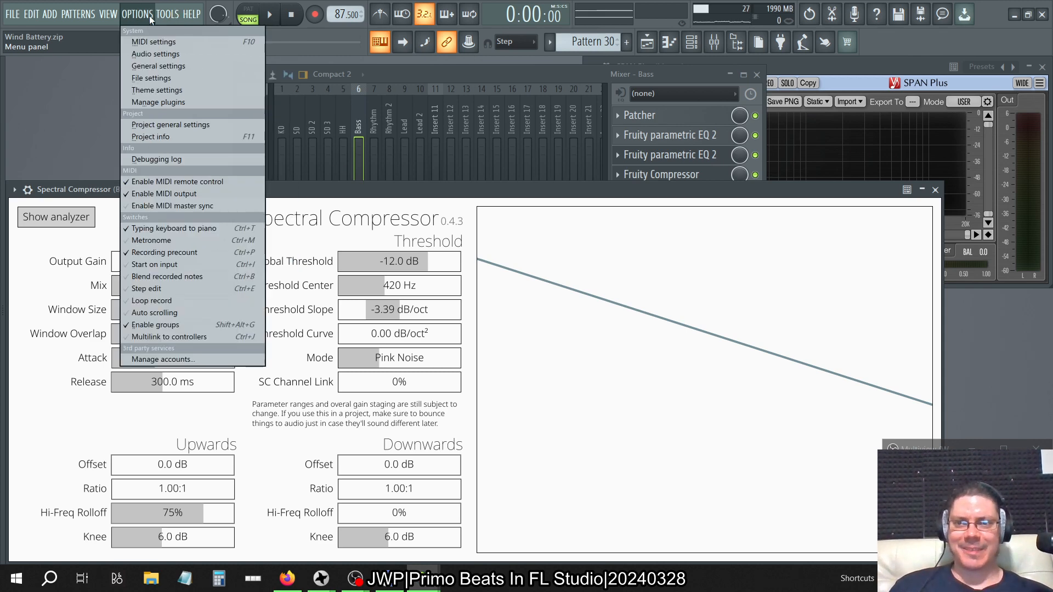
{"action": "mouse_move", "coordinate": [293, 228]}
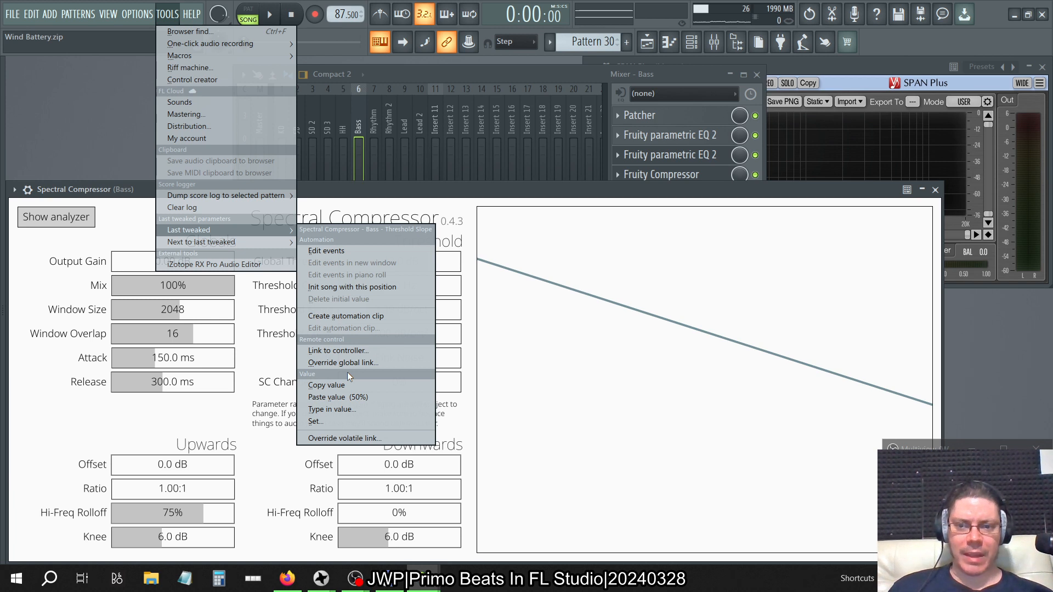
{"action": "left_click", "coordinate": [334, 410]}
{"action": "left_click_drag", "start_coordinate": [357, 401], "coordinate": [357, 420]}
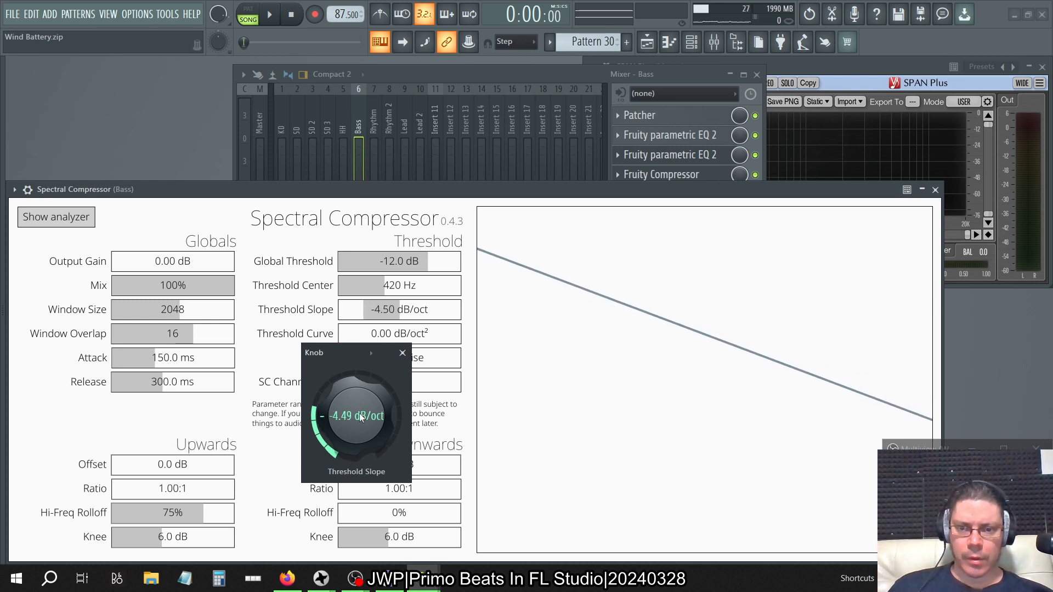
{"action": "left_click", "coordinate": [403, 353]}
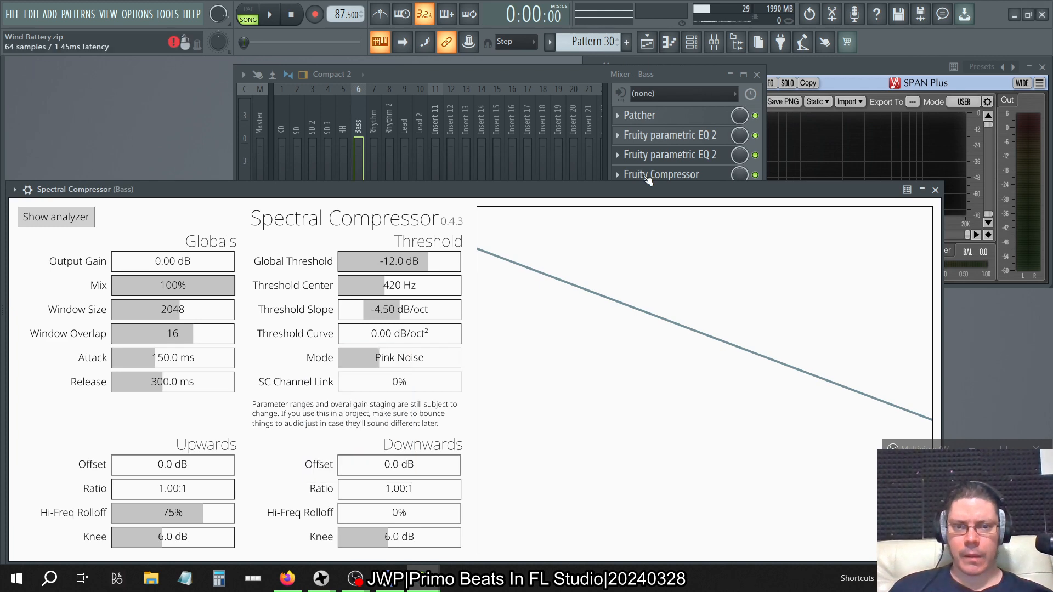
Play the song with SPAN Plus in view and lower Spectral Compressor's Global Threshold to -30.4 dB.
{"action": "left_click", "coordinate": [827, 67]}
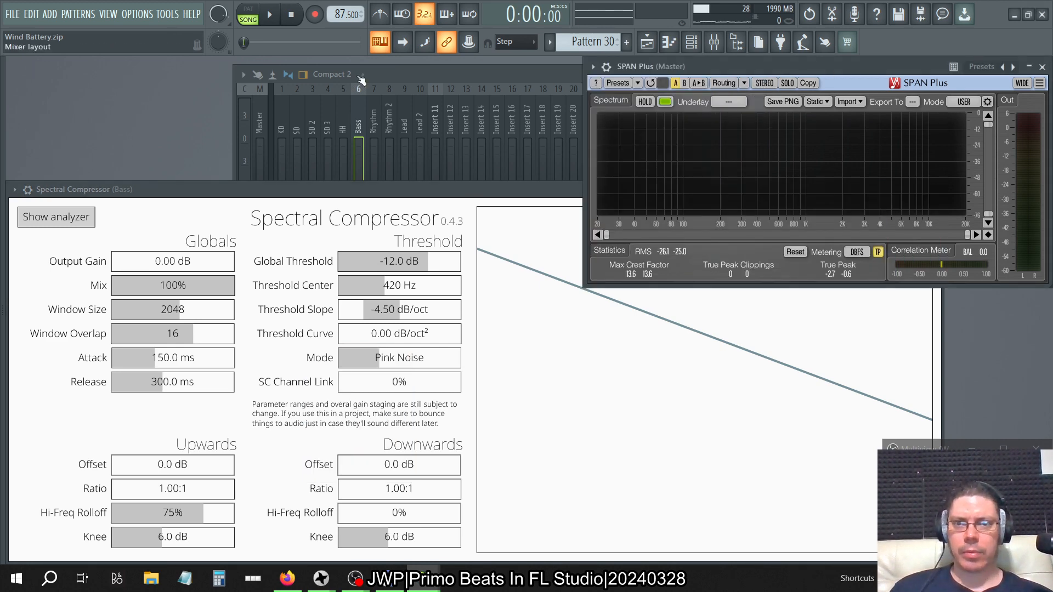
{"action": "left_click", "coordinate": [277, 18]}
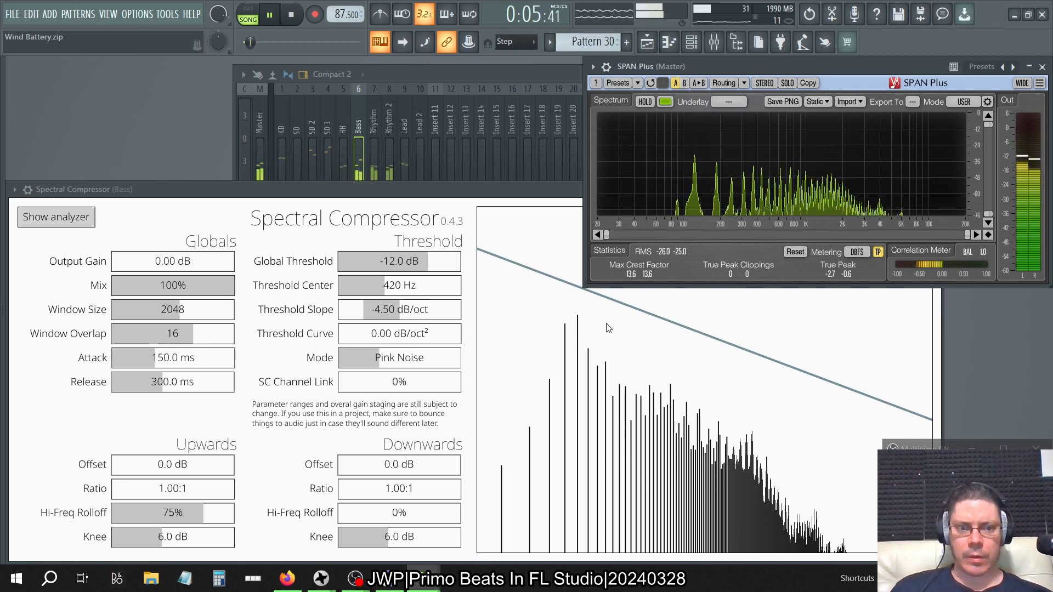
{"action": "left_click_drag", "start_coordinate": [412, 261], "coordinate": [412, 264]}
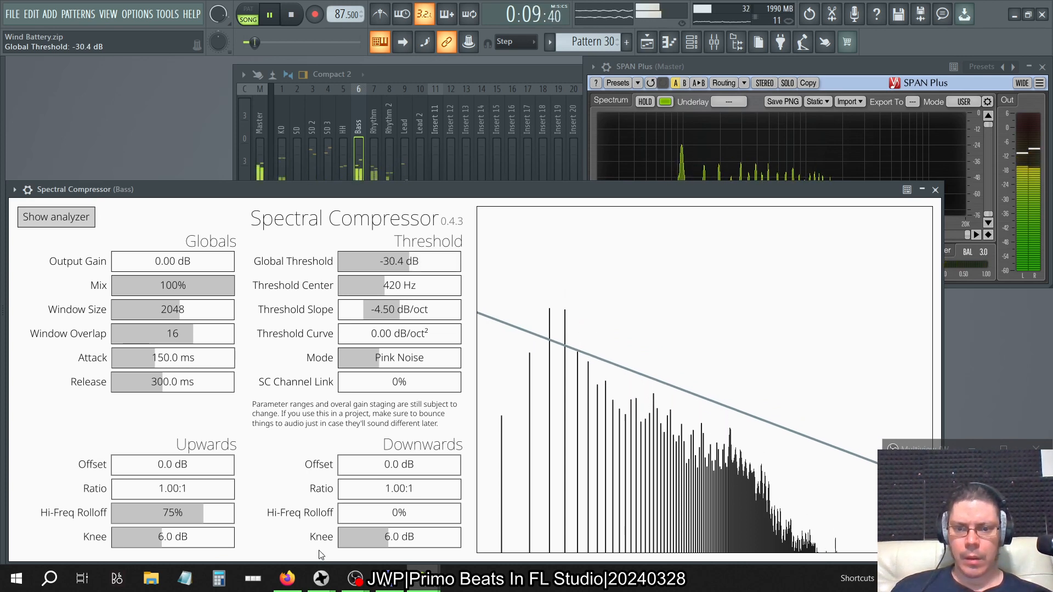
Try Downwards Offsets of 50 dB and -4 dB, and reset the offset to 0 dB.
{"action": "left_click_drag", "start_coordinate": [459, 466], "coordinate": [570, 460]}
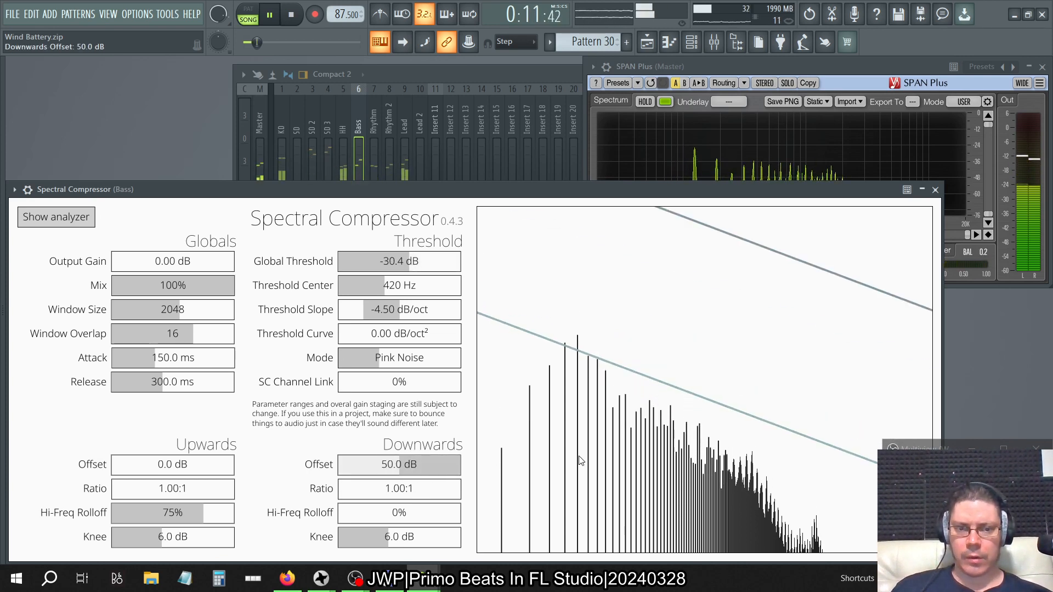
{"action": "left_click", "coordinate": [394, 469]}
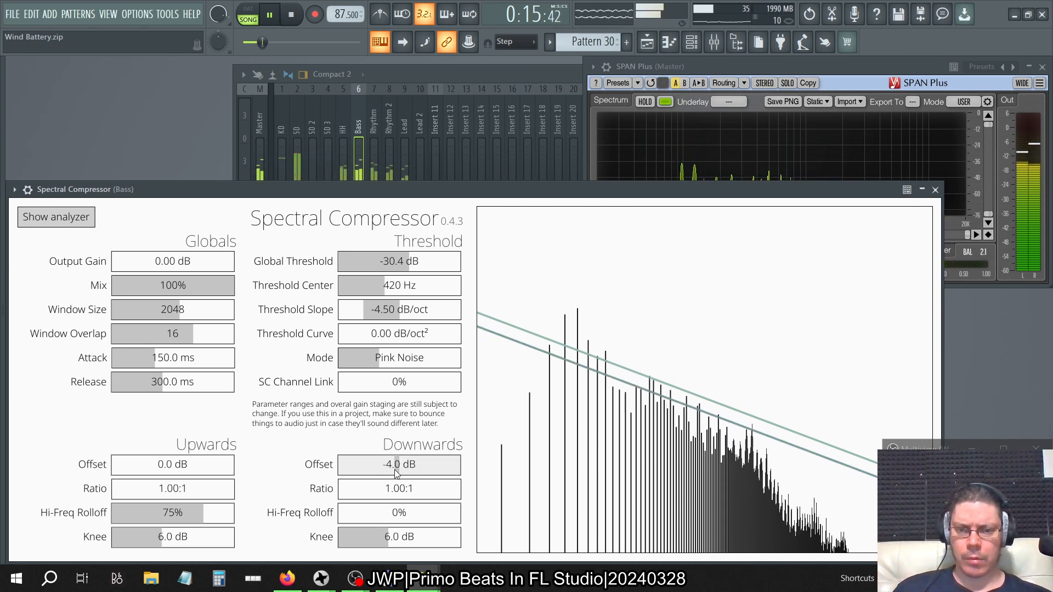
{"action": "double_click", "coordinate": [396, 473]}
Set the Downwards Ratio to 500:1 and the Downwards Knee to 0 dB while monitoring the spectrum in SPAN Plus.
{"action": "left_click_drag", "start_coordinate": [397, 490], "coordinate": [619, 500]}
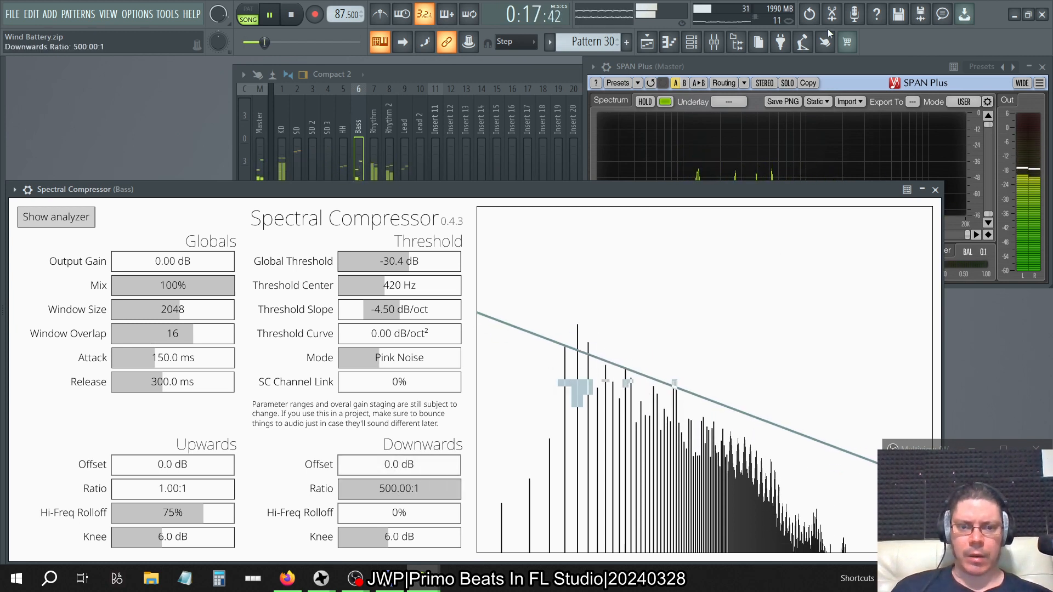
{"action": "left_click", "coordinate": [767, 69]}
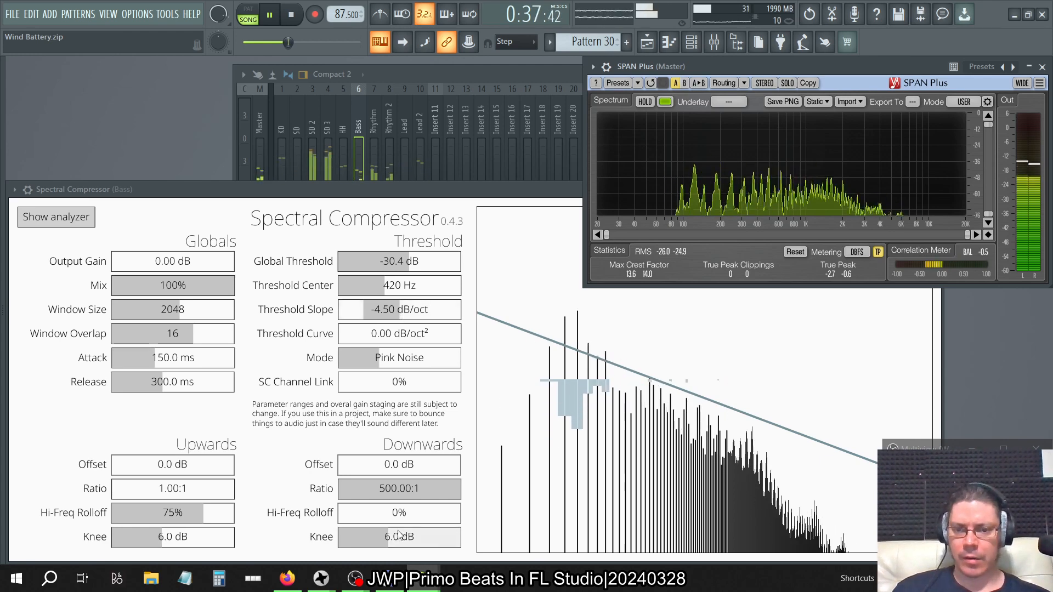
{"action": "left_click_drag", "start_coordinate": [383, 542], "coordinate": [338, 542]}
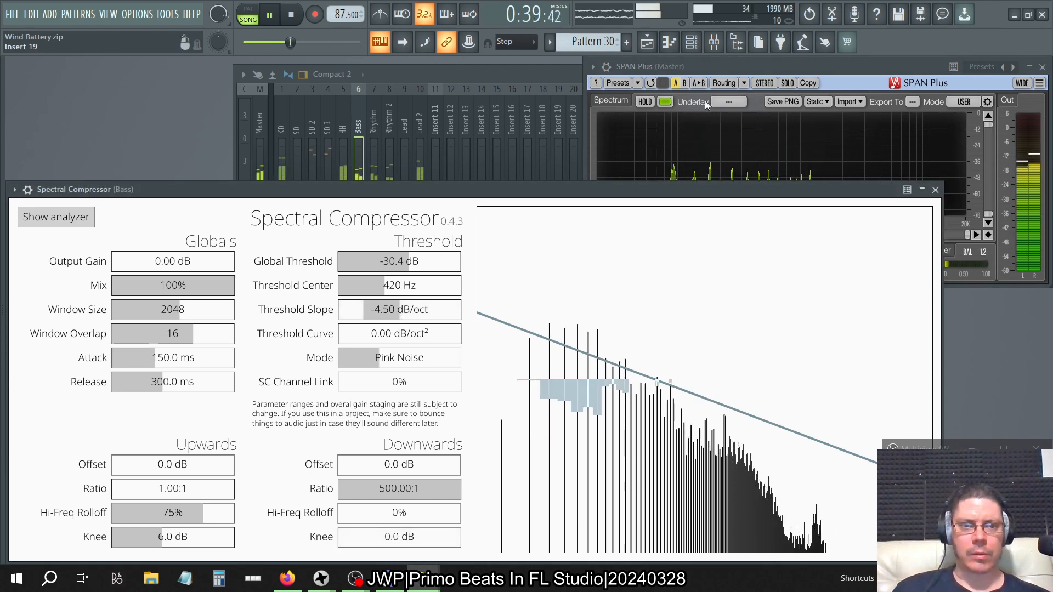
Try Spectral Compressor's Downwards Hi-Freq Rolloff at 100% while the song plays, and return it to 0%.
{"action": "left_click", "coordinate": [699, 67]}
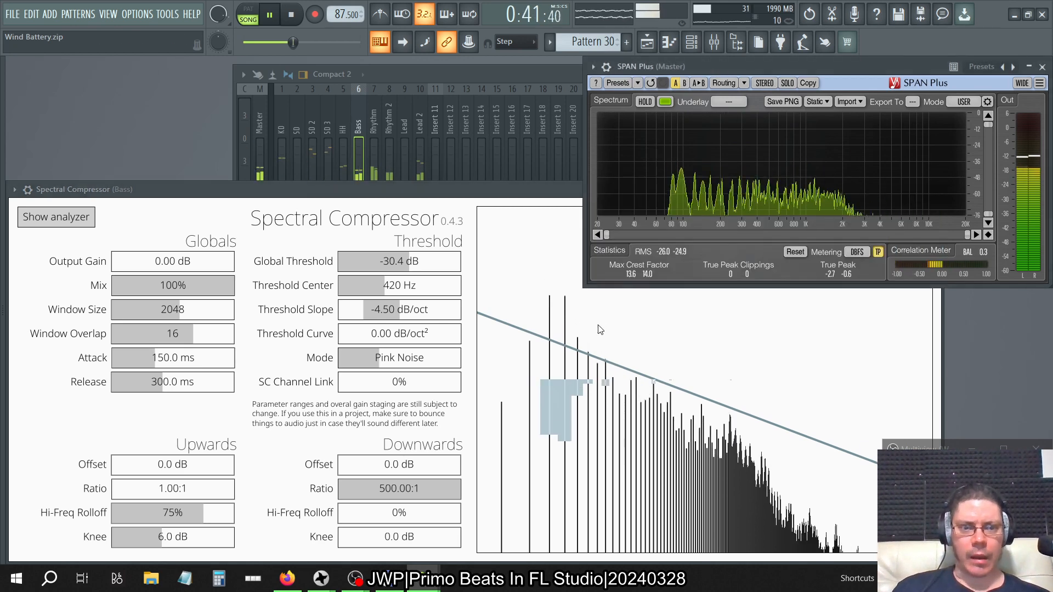
{"action": "left_click", "coordinate": [387, 516]}
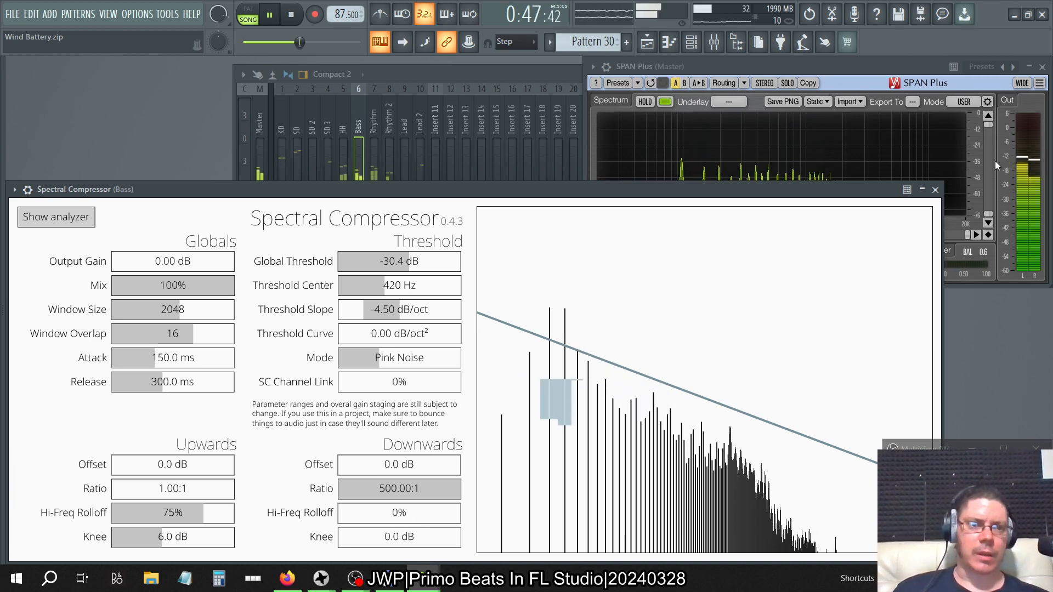
{"action": "left_click", "coordinate": [922, 189]}
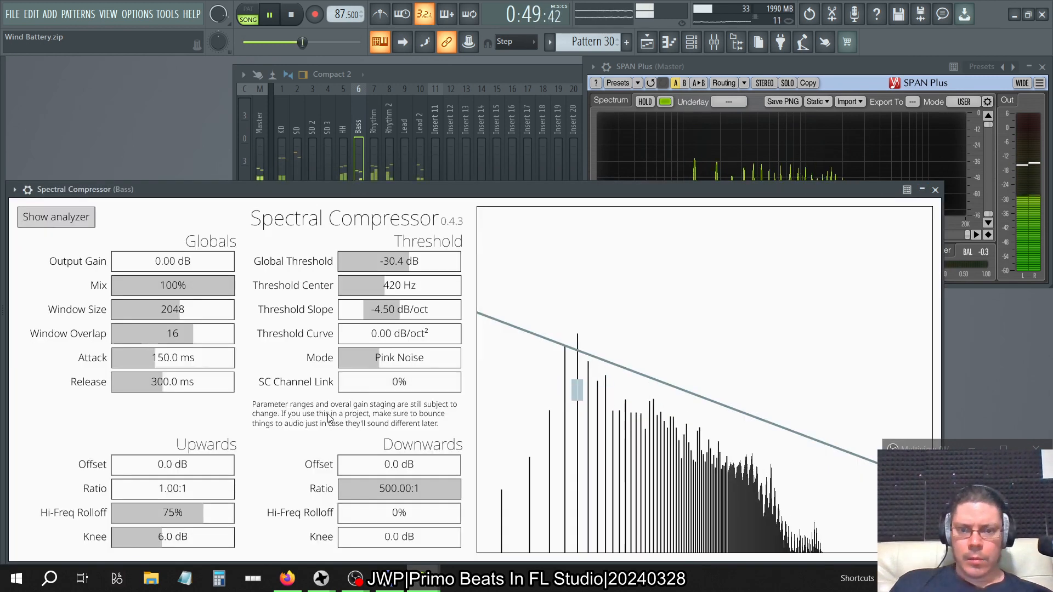
{"action": "left_click_drag", "start_coordinate": [401, 514], "coordinate": [578, 514]}
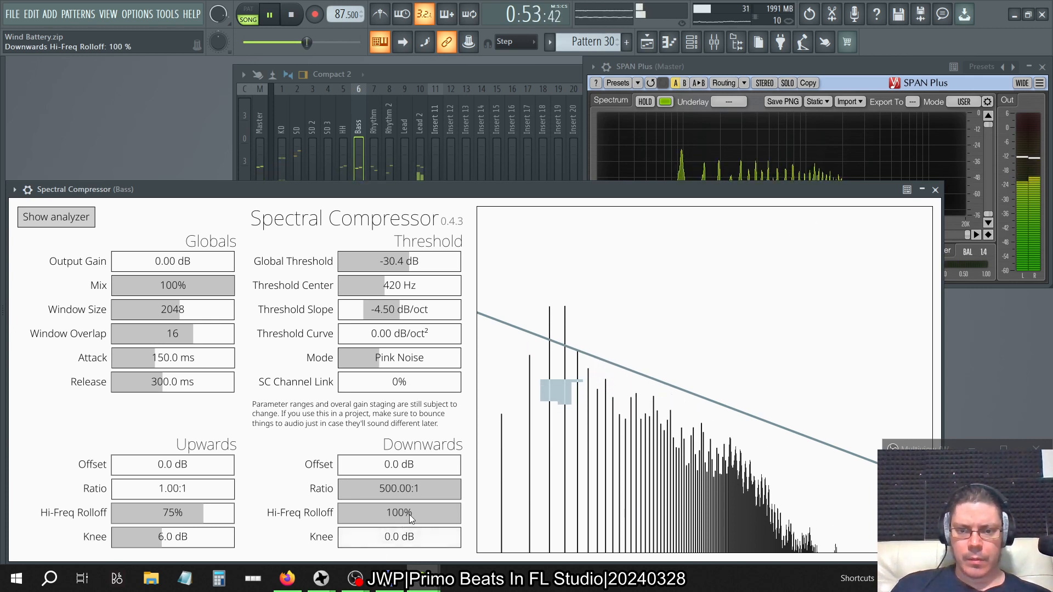
{"action": "left_click_drag", "start_coordinate": [409, 515], "coordinate": [296, 497]}
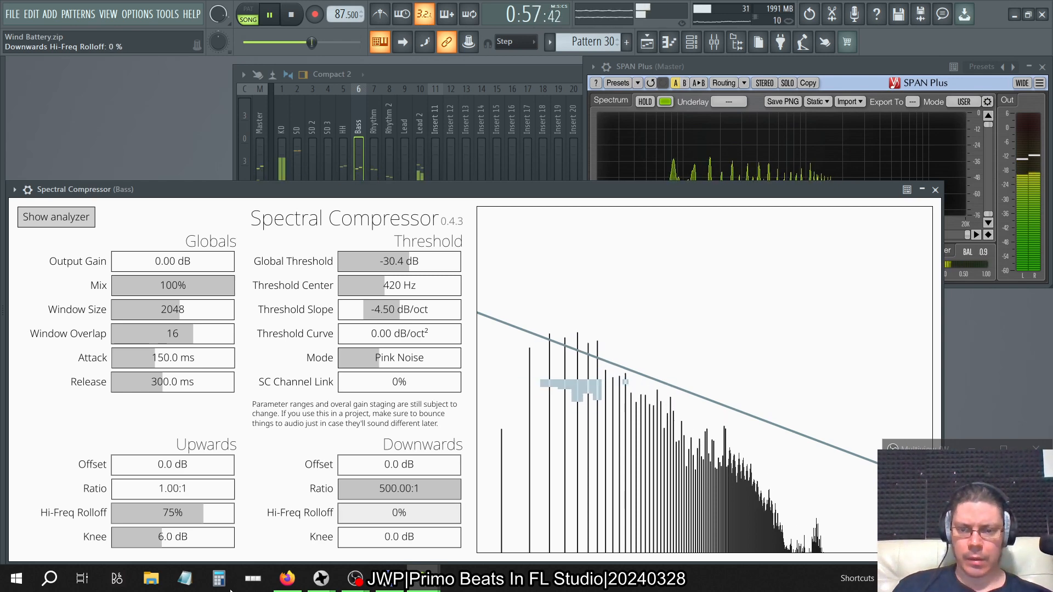
Try a Threshold Curve of 1.43 dB/oct² and a Threshold Center of 210 Hz, and restore 0.00 dB/oct² and 420 Hz.
{"action": "left_click", "coordinate": [747, 67]}
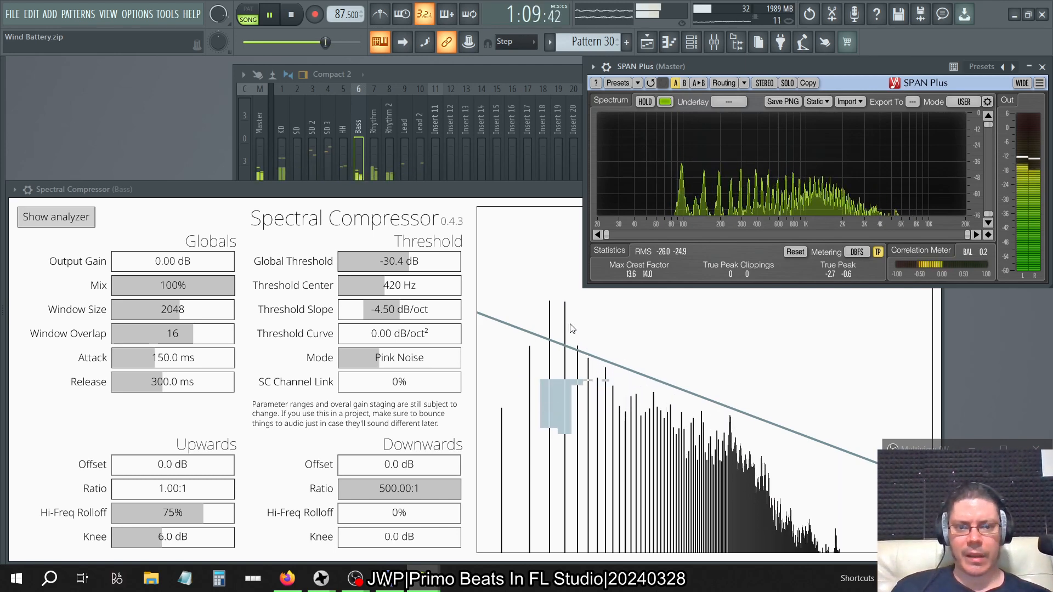
{"action": "left_click", "coordinate": [389, 337]}
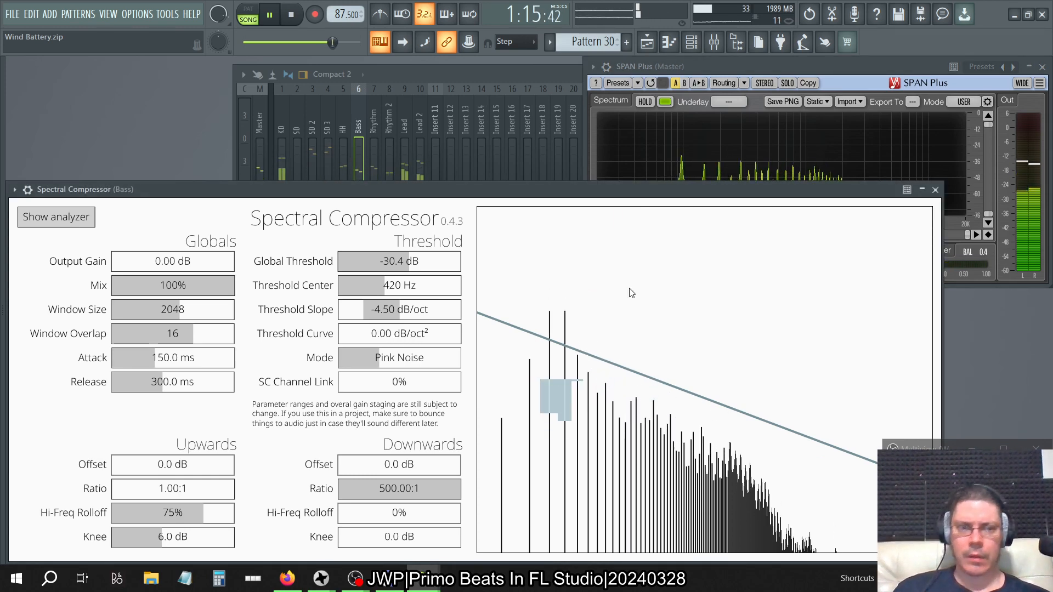
{"action": "left_click", "coordinate": [922, 189]}
{"action": "left_click", "coordinate": [922, 189]}
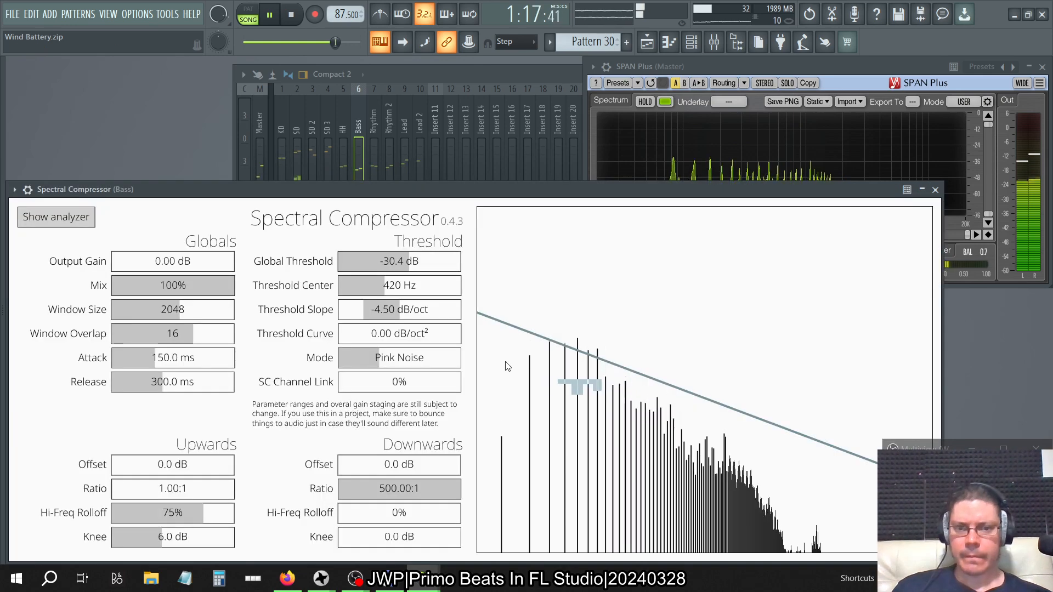
{"action": "mouse_move", "coordinate": [403, 335]}
{"action": "left_mouse_down"}
{"action": "mouse_move", "coordinate": [526, 346]}
{"action": "mouse_move", "coordinate": [404, 349]}
{"action": "mouse_move", "coordinate": [436, 341]}
{"action": "mouse_move", "coordinate": [420, 344]}
{"action": "left_mouse_up"}
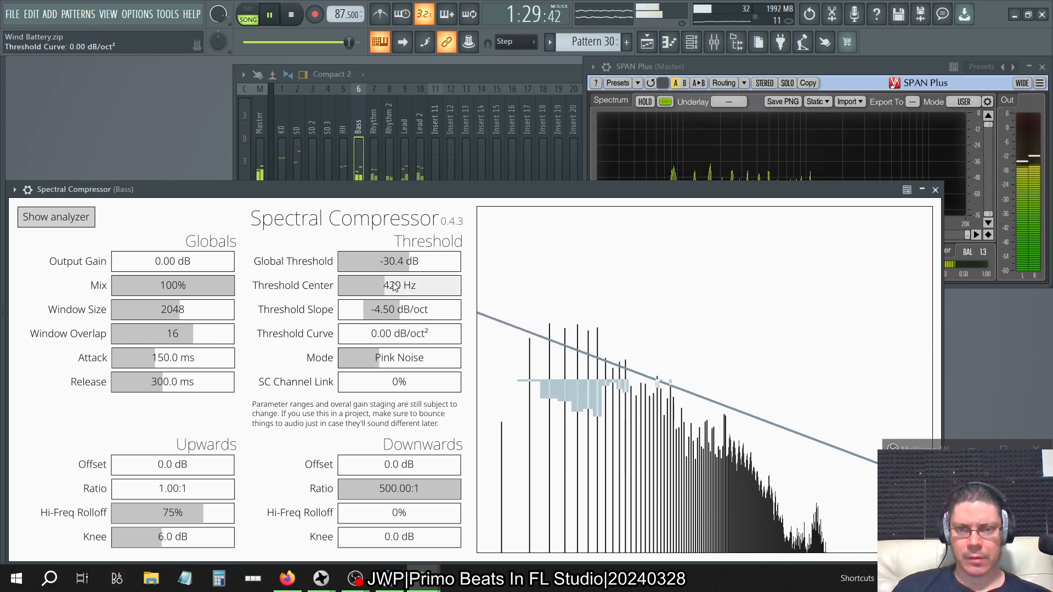
{"action": "mouse_move", "coordinate": [395, 286]}
{"action": "left_mouse_down"}
{"action": "mouse_move", "coordinate": [361, 288]}
{"action": "mouse_move", "coordinate": [403, 307]}
{"action": "mouse_move", "coordinate": [426, 295]}
{"action": "mouse_move", "coordinate": [403, 307]}
{"action": "mouse_move", "coordinate": [384, 302]}
{"action": "left_mouse_up"}
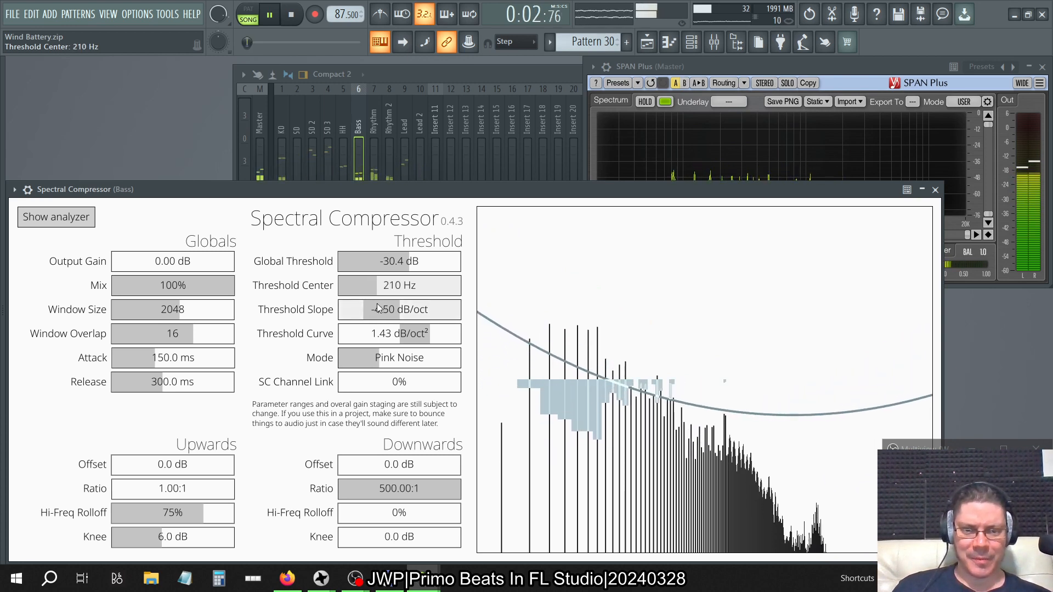
Restore the SPAN Plus window from its collapsed state and enlarge it for a bigger spectrum view.
{"action": "left_click", "coordinate": [896, 63]}
{"action": "double_click", "coordinate": [893, 62]}
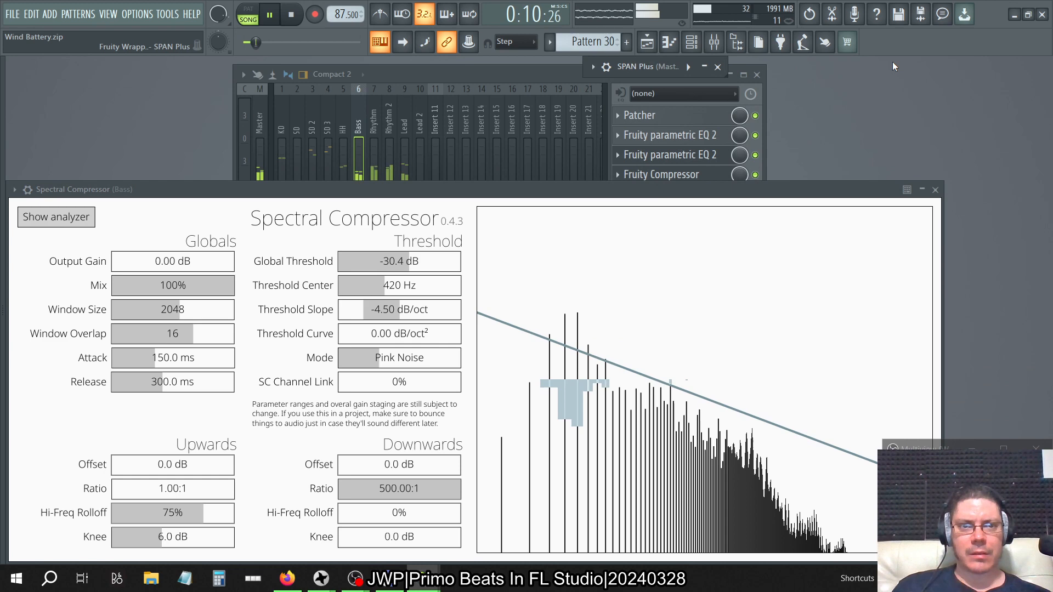
{"action": "left_click", "coordinate": [703, 68]}
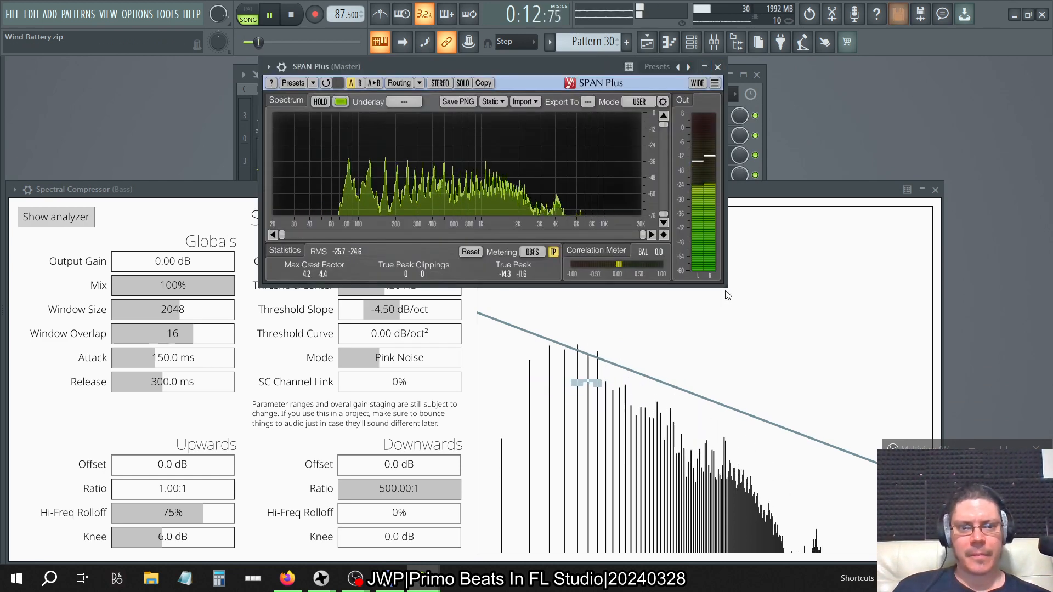
{"action": "left_click_drag", "start_coordinate": [727, 295], "coordinate": [969, 426]}
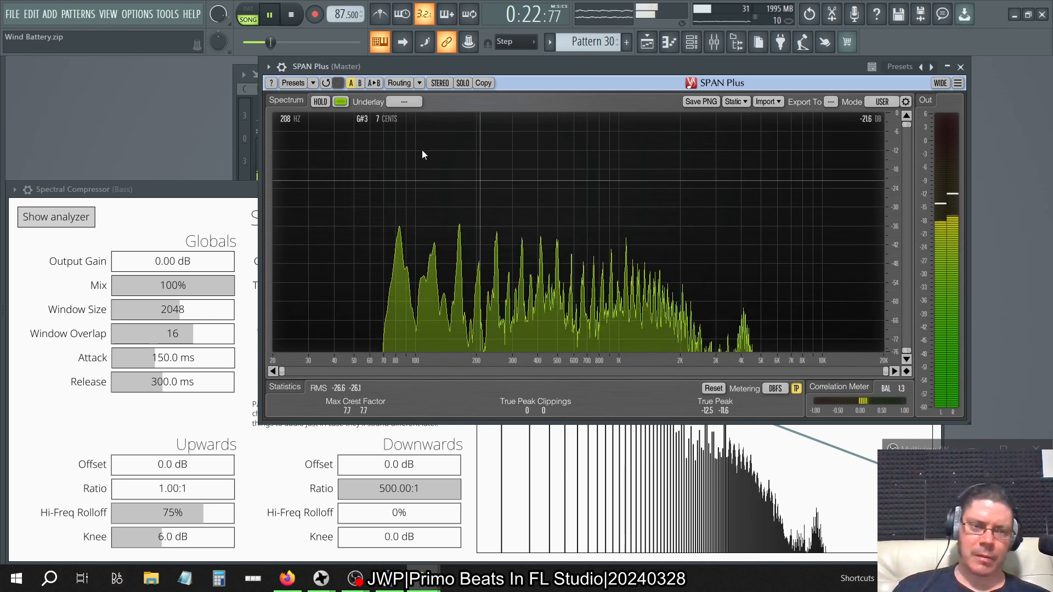
Try SC Channel Link at 100%, return it to 0%, and set Attack to 0.0 ms while monitoring SPAN Plus.
{"action": "left_click", "coordinate": [209, 206]}
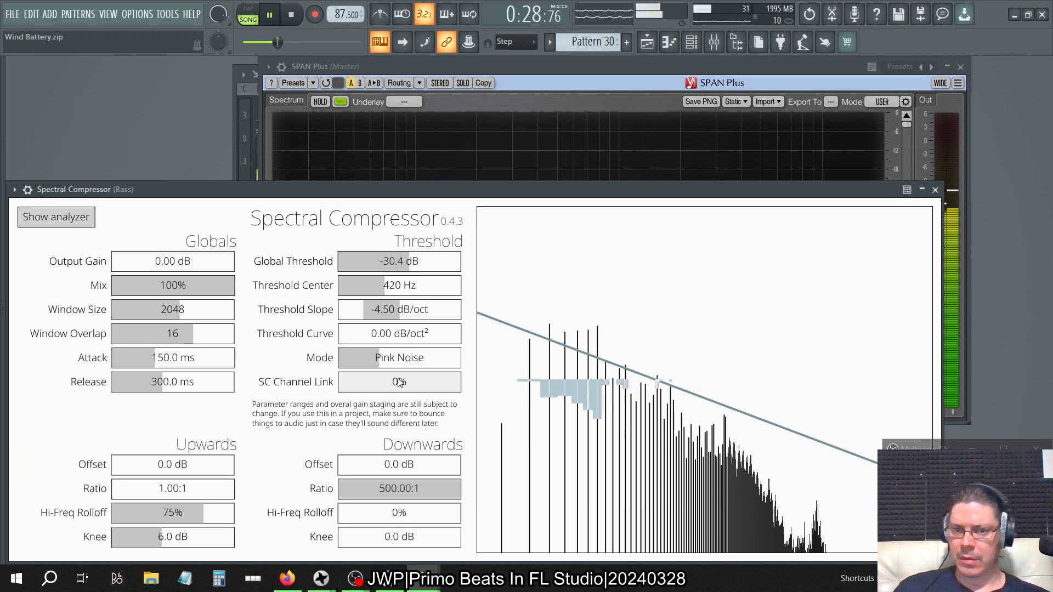
{"action": "left_click", "coordinate": [639, 71]}
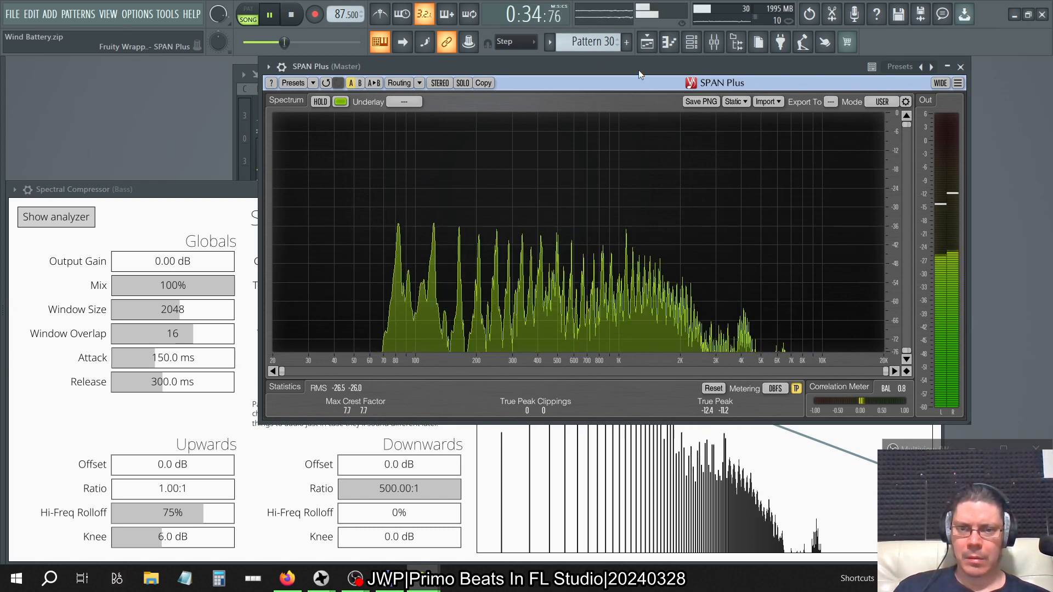
{"action": "left_click", "coordinate": [222, 187]}
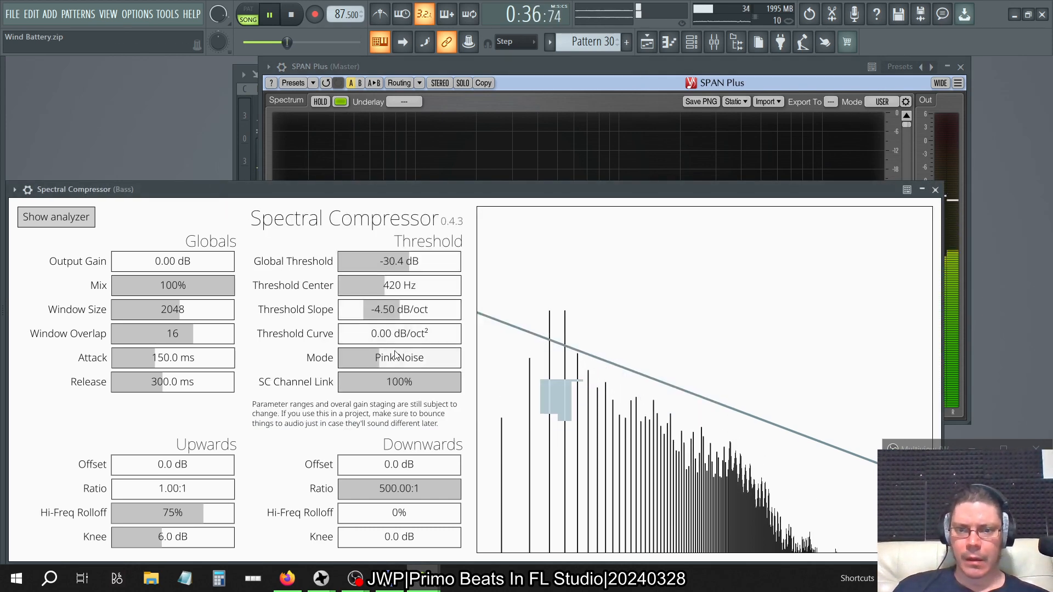
{"action": "left_click_drag", "start_coordinate": [442, 382], "coordinate": [195, 403]}
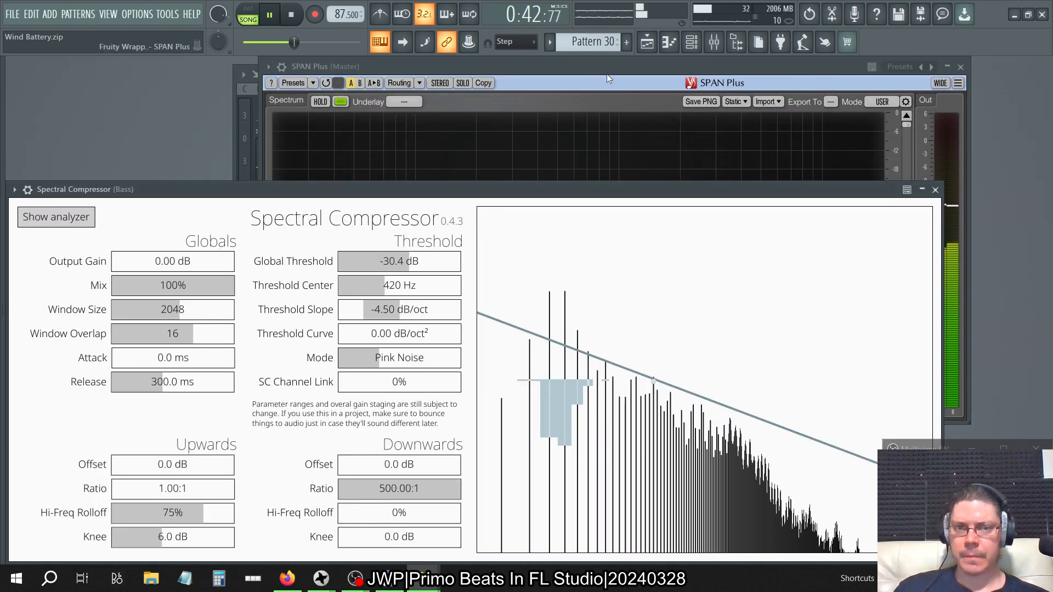
{"action": "left_click", "coordinate": [585, 65]}
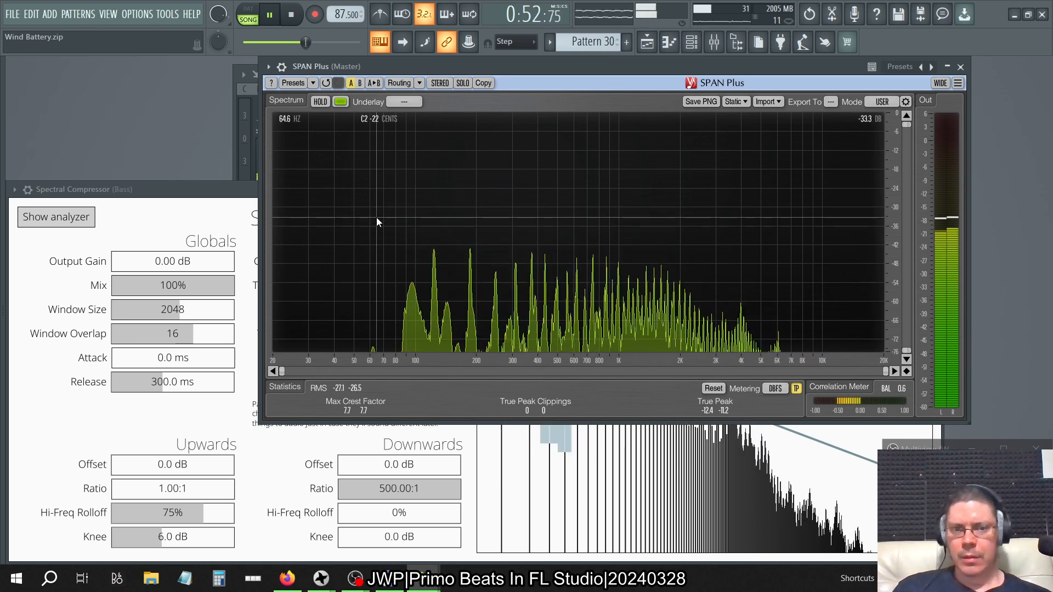
{"action": "left_click", "coordinate": [235, 215]}
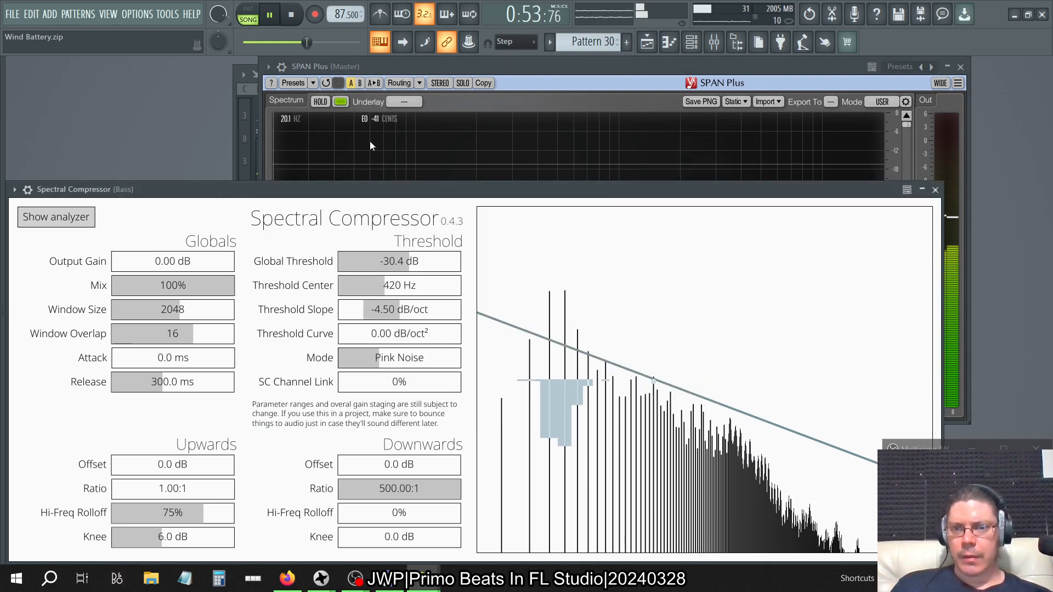
Lower band 5 of the Bass track's last Fruity parametric EQ 2 to -14.4 dB, check SPAN Plus, and close the equalizer.
{"action": "left_click", "coordinate": [714, 44]}
{"action": "left_click", "coordinate": [680, 195]}
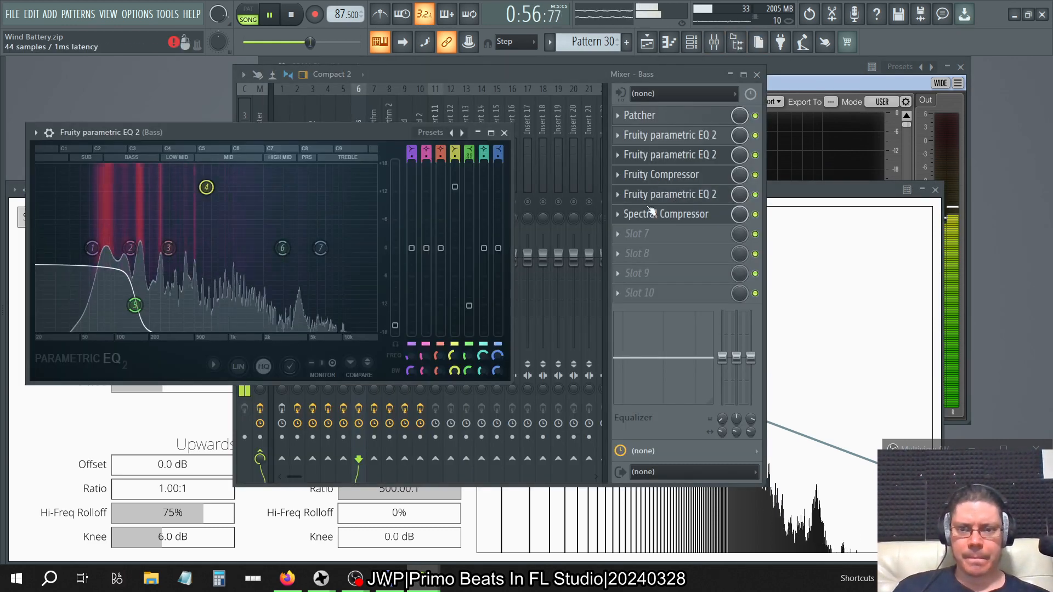
{"action": "left_click", "coordinate": [471, 310]}
{"action": "left_click_drag", "start_coordinate": [469, 306], "coordinate": [469, 316]}
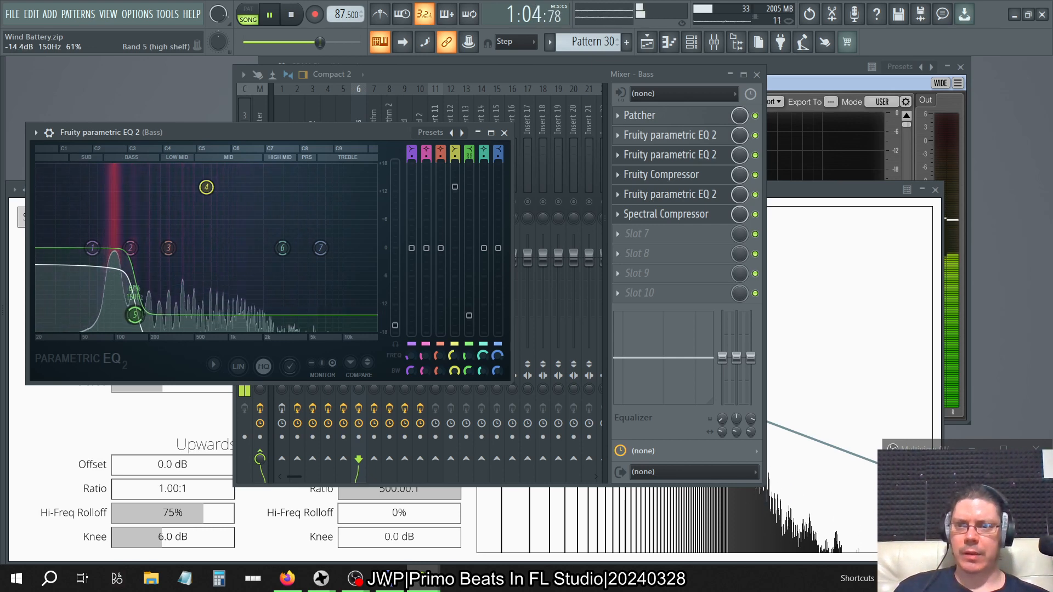
{"action": "left_click", "coordinate": [826, 71]}
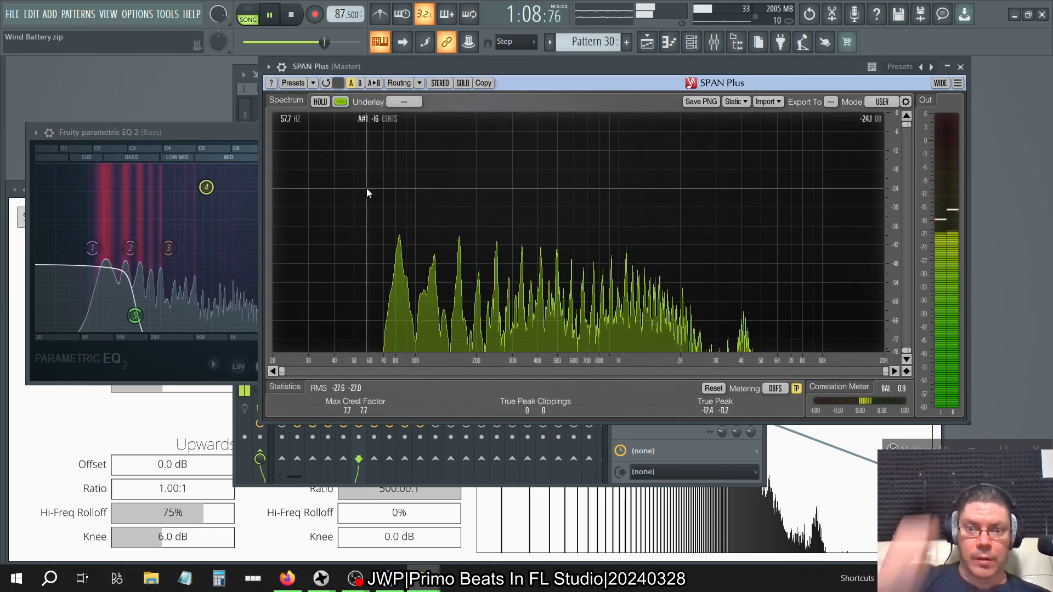
{"action": "left_click", "coordinate": [250, 133]}
{"action": "left_click", "coordinate": [504, 133]}
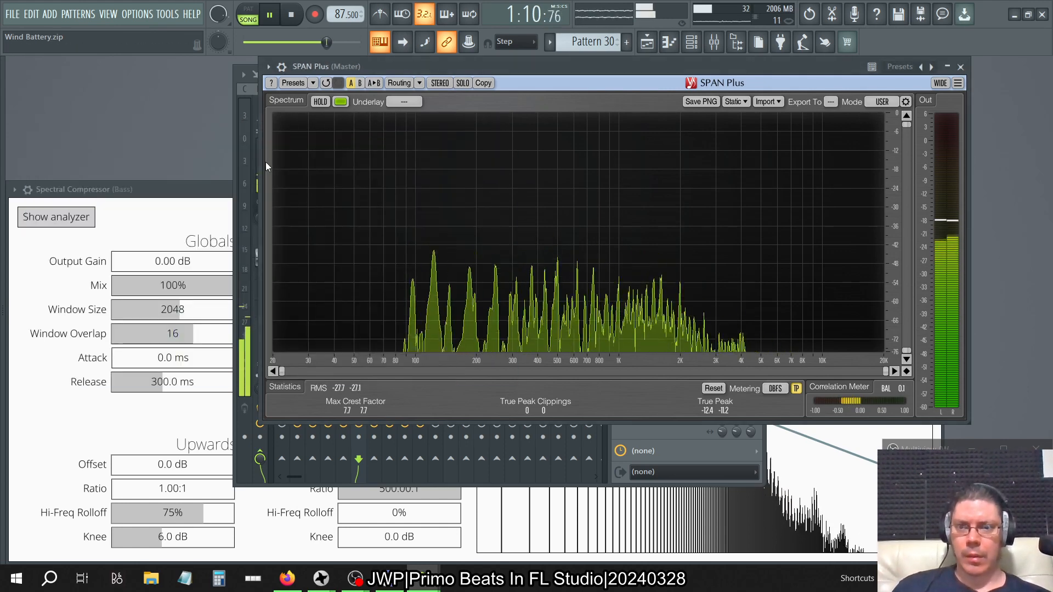
Try an Upwards Ratio of 500:1 with Upwards Offsets of -9.4 dB and 12.1 dB and a Hi-Freq Rolloff of 100%.
{"action": "left_click", "coordinate": [200, 191]}
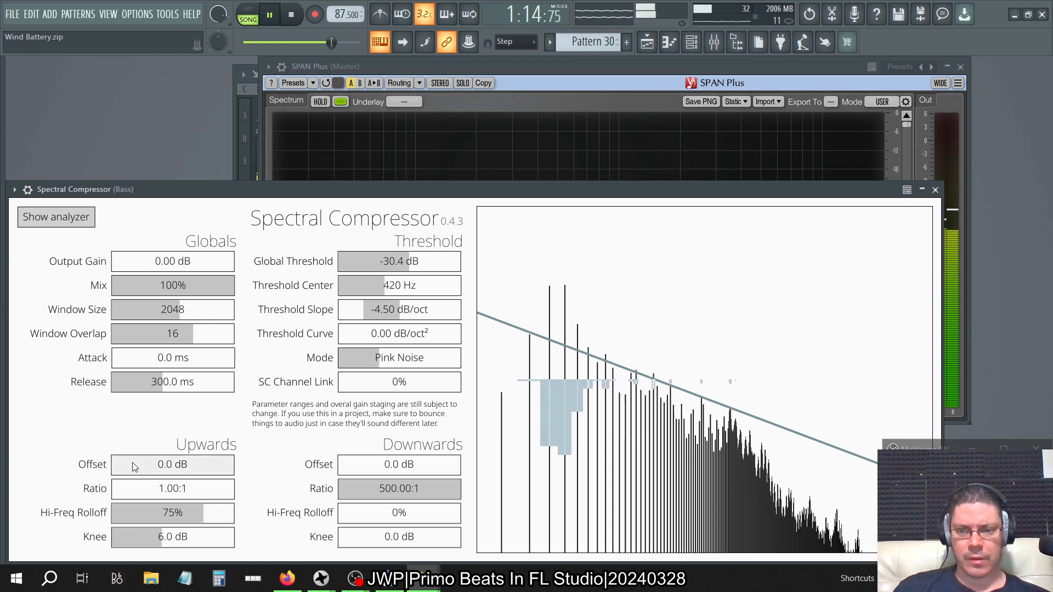
{"action": "left_click", "coordinate": [162, 466]}
{"action": "left_click_drag", "start_coordinate": [159, 488], "coordinate": [346, 508]}
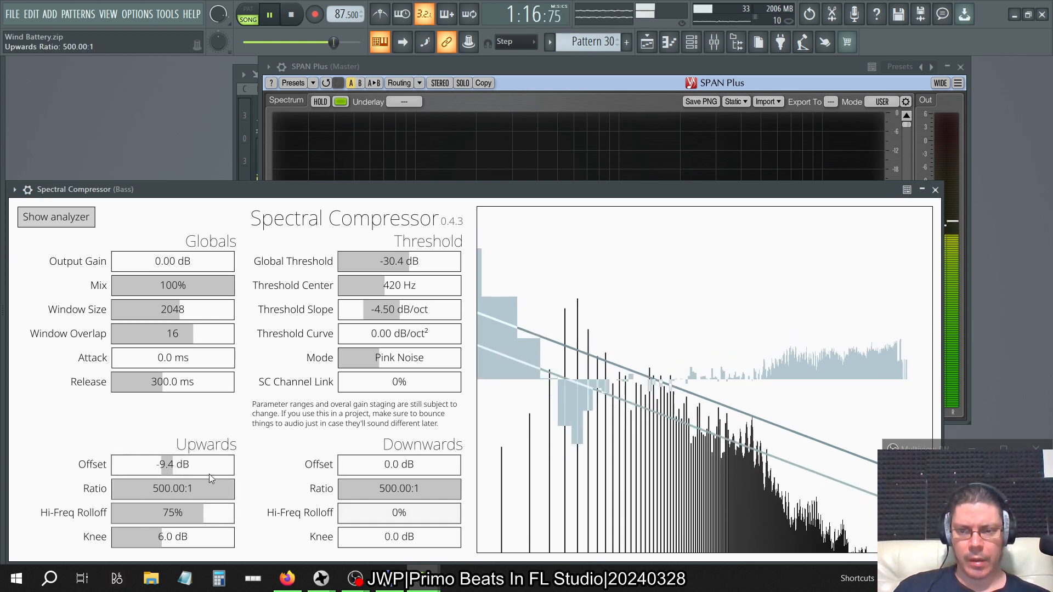
{"action": "left_click", "coordinate": [188, 469]}
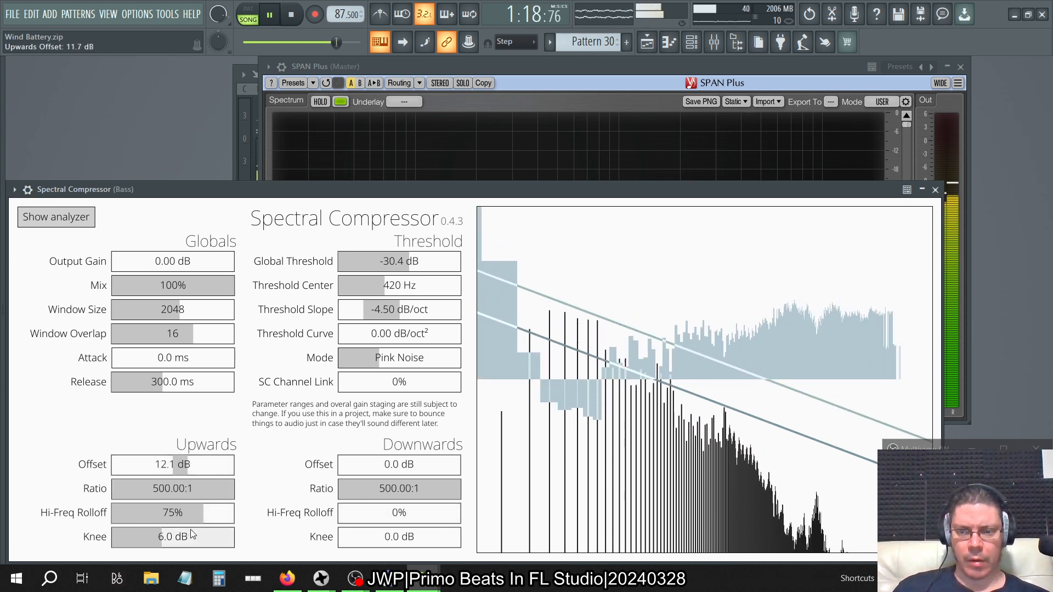
{"action": "left_click", "coordinate": [187, 513]}
{"action": "left_click_drag", "start_coordinate": [103, 513], "coordinate": [371, 503]}
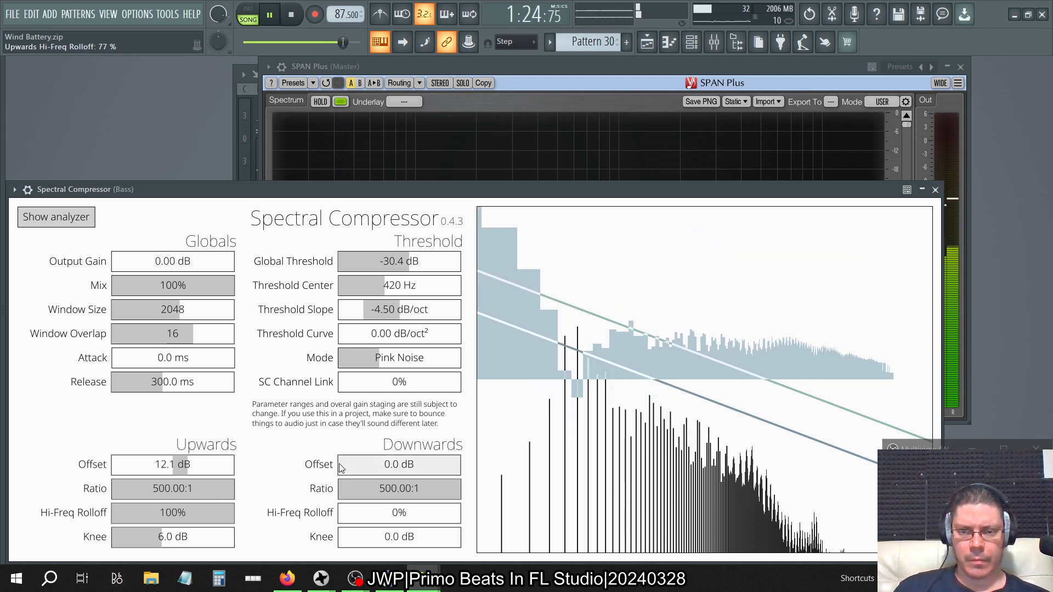
Set the Upwards Knee to 0 dB and try Upwards Offsets of -24.2 dB, -19.3 dB and -27.4 dB.
{"action": "left_click", "coordinate": [173, 465]}
{"action": "left_click_drag", "start_coordinate": [195, 470], "coordinate": [143, 462]}
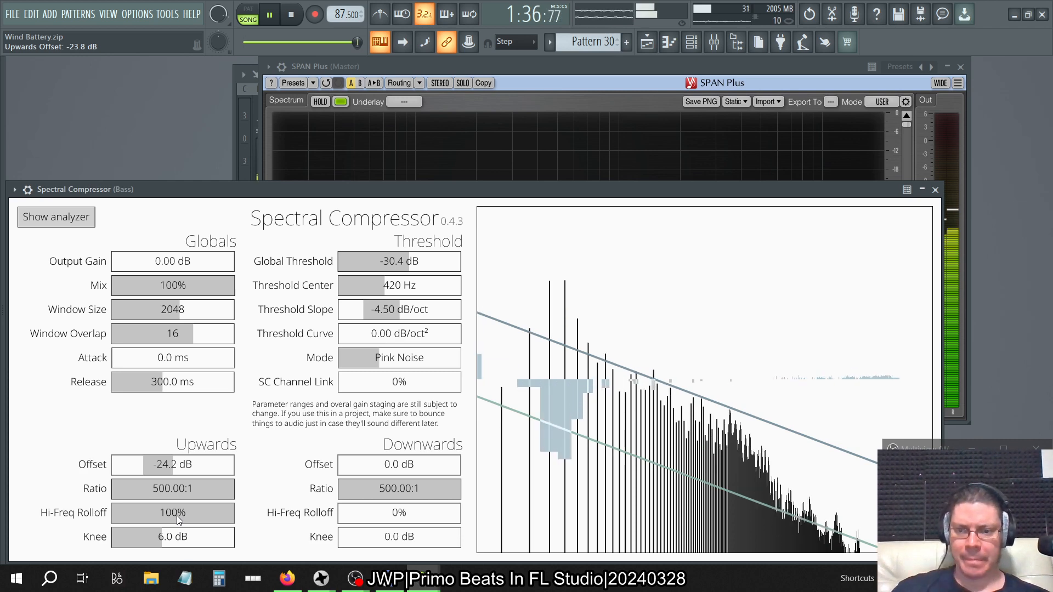
{"action": "left_click_drag", "start_coordinate": [173, 540], "coordinate": [2, 540]}
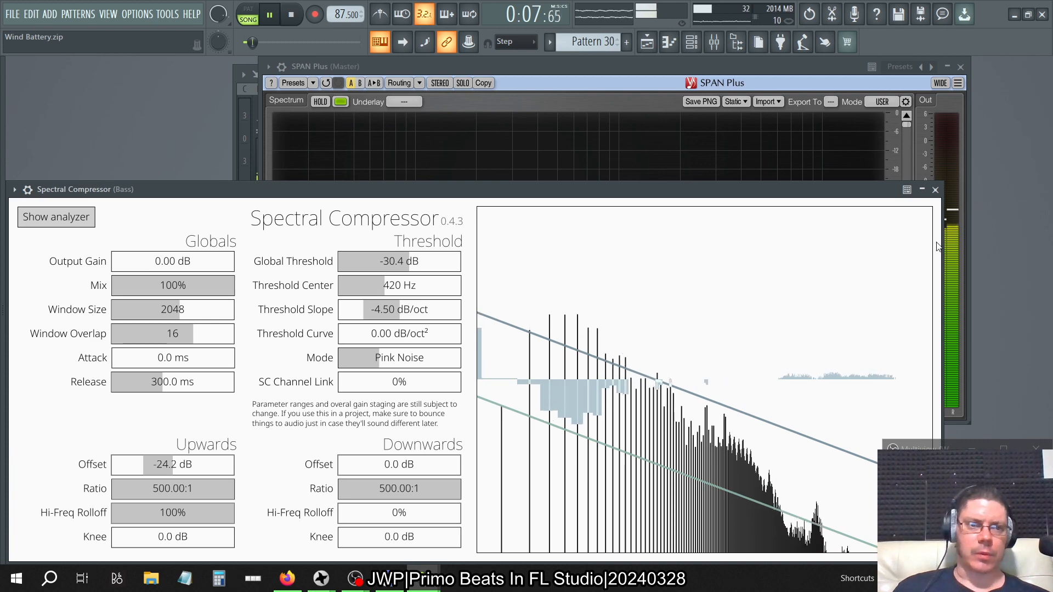
{"action": "left_click", "coordinate": [923, 191]}
{"action": "left_click", "coordinate": [922, 192]}
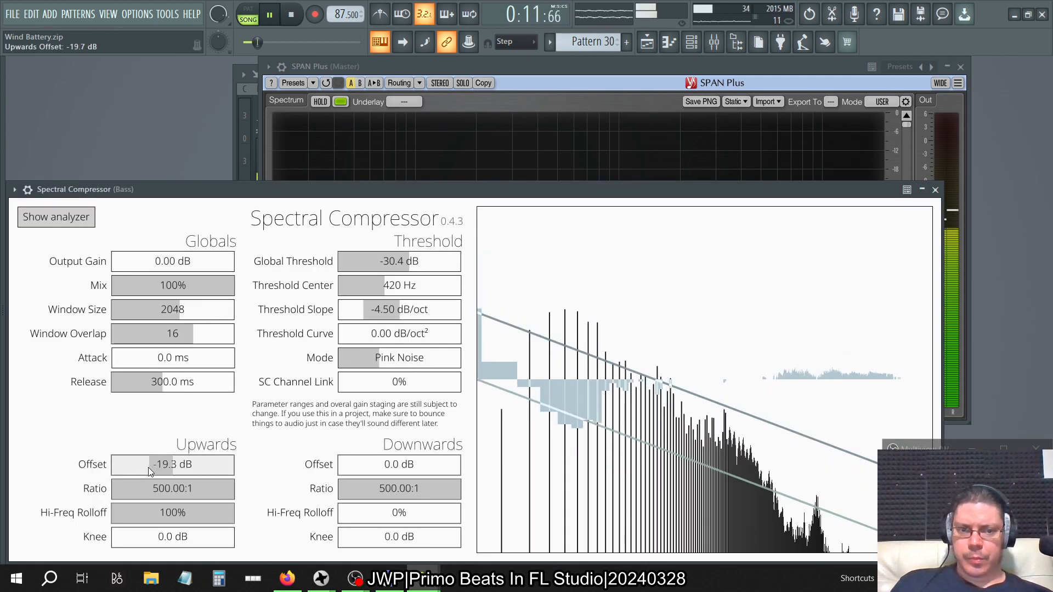
{"action": "left_click_drag", "start_coordinate": [136, 469], "coordinate": [139, 466]}
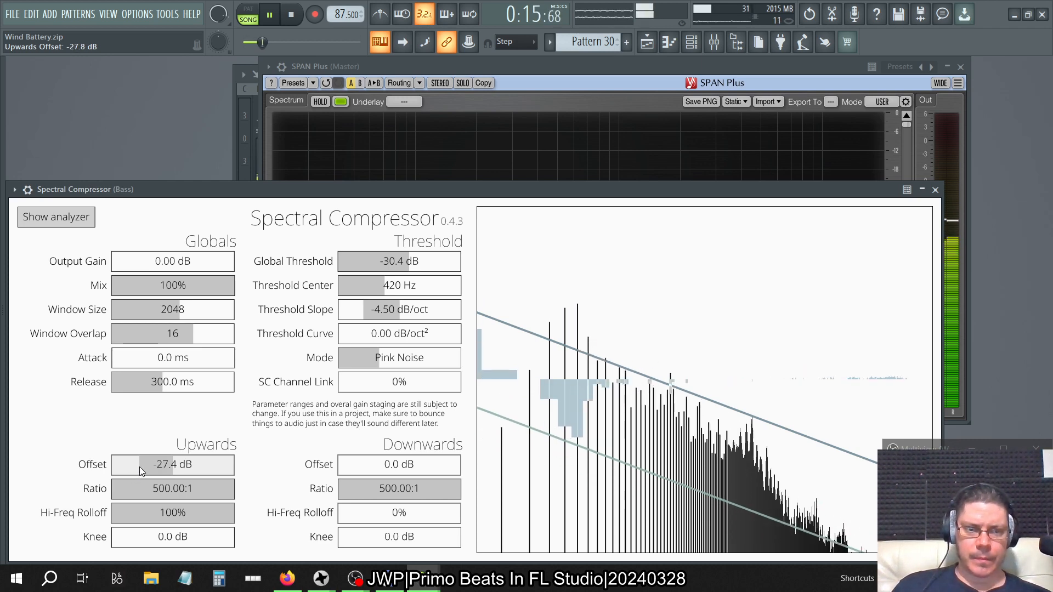
Set the Upwards Hi-Freq Rolloff to 0%, the Upwards Offset to -39.5 dB and the Upwards Ratio to 1:1.
{"action": "left_click", "coordinate": [514, 69]}
{"action": "left_click_drag", "start_coordinate": [195, 516], "coordinate": [172, 519]}
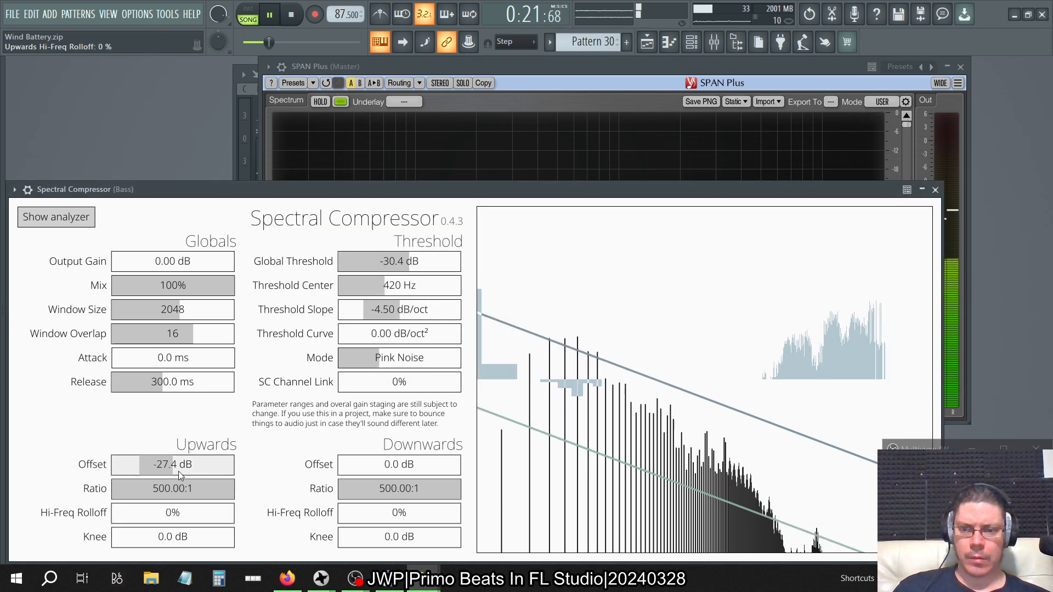
{"action": "left_click_drag", "start_coordinate": [179, 471], "coordinate": [124, 470]}
{"action": "left_click_drag", "start_coordinate": [211, 485], "coordinate": [99, 491]}
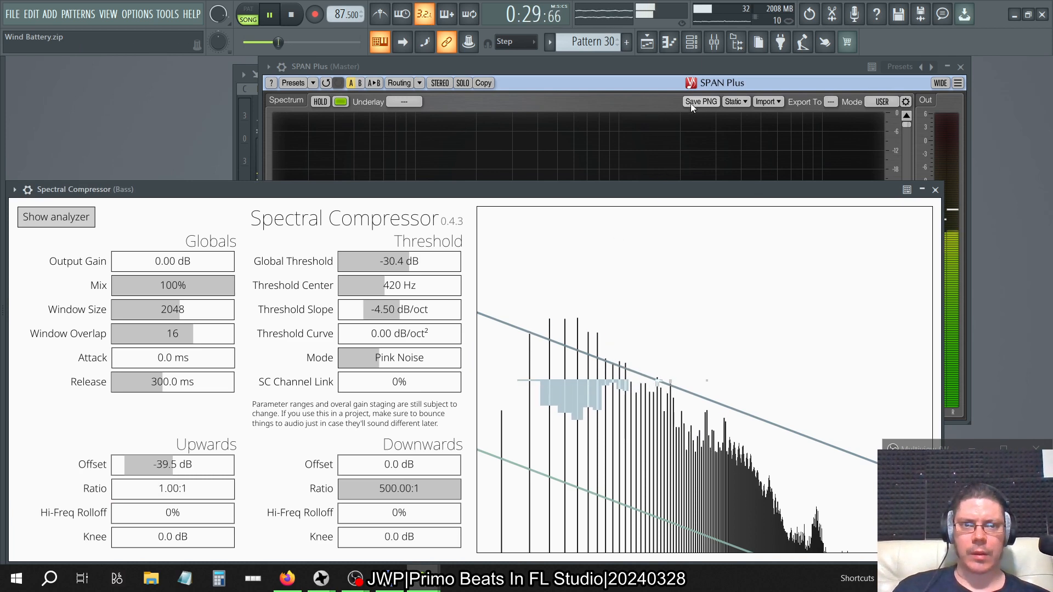
Examine the Bass spectrum in SPAN Plus during playback, briefly viewing its plugin settings, and return to Spectral Compressor.
{"action": "left_click", "coordinate": [666, 67]}
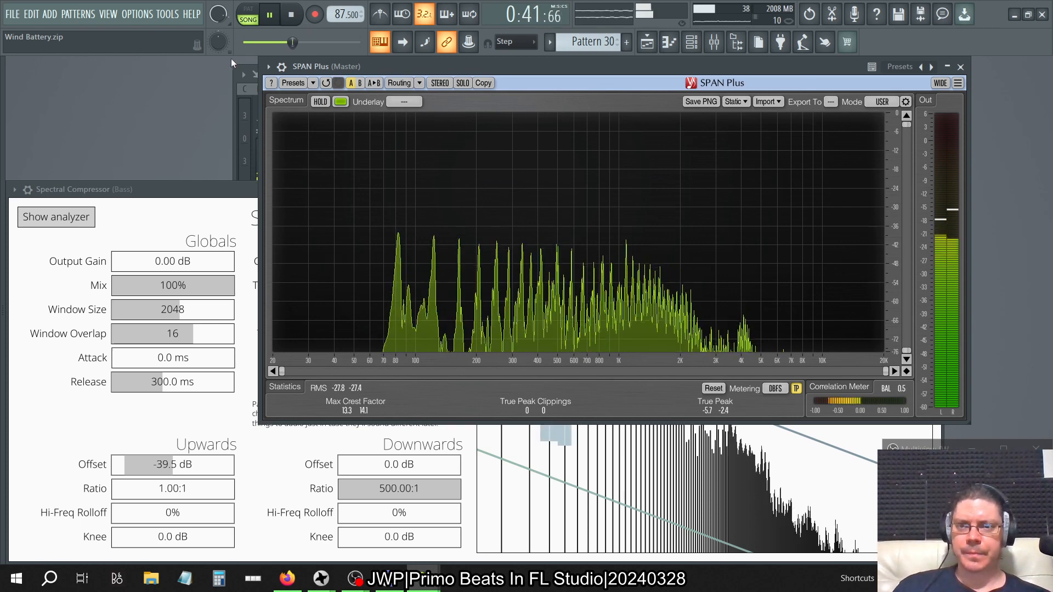
{"action": "key", "text": "Page_Down"}
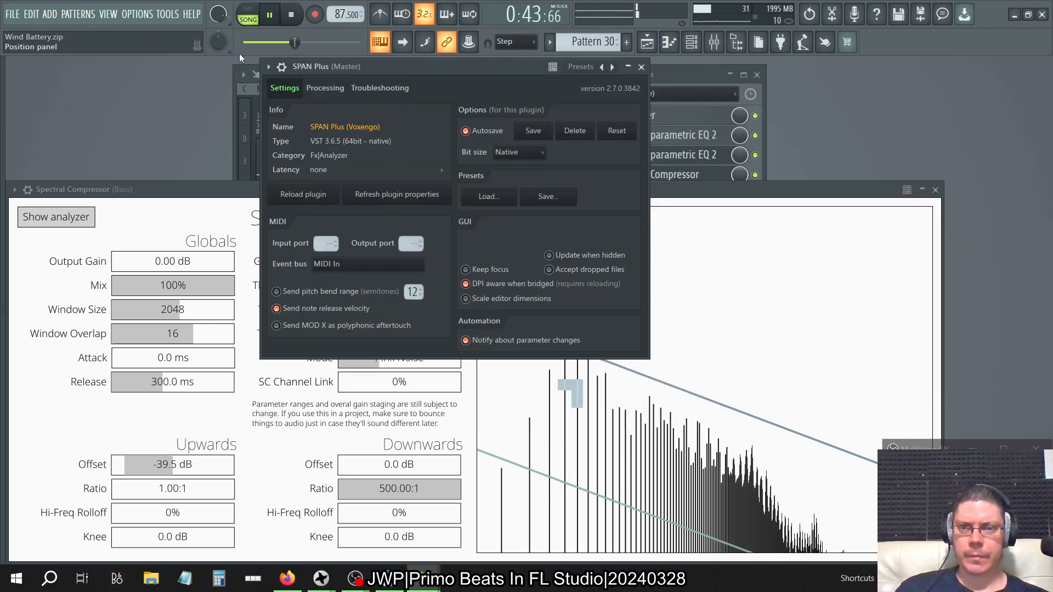
{"action": "key", "text": "Page_Up"}
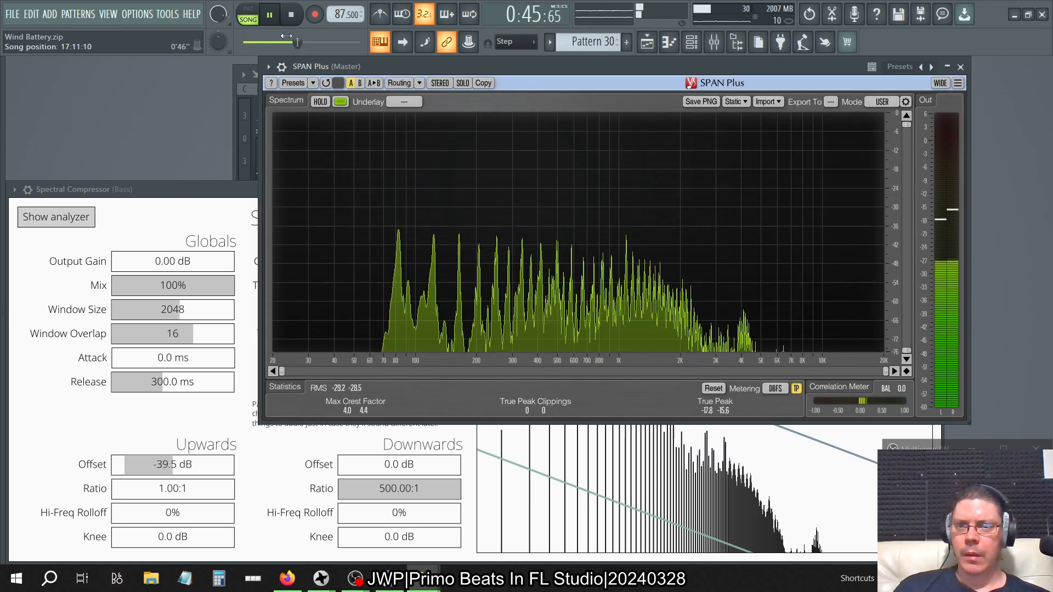
{"action": "key", "text": "Page_Down"}
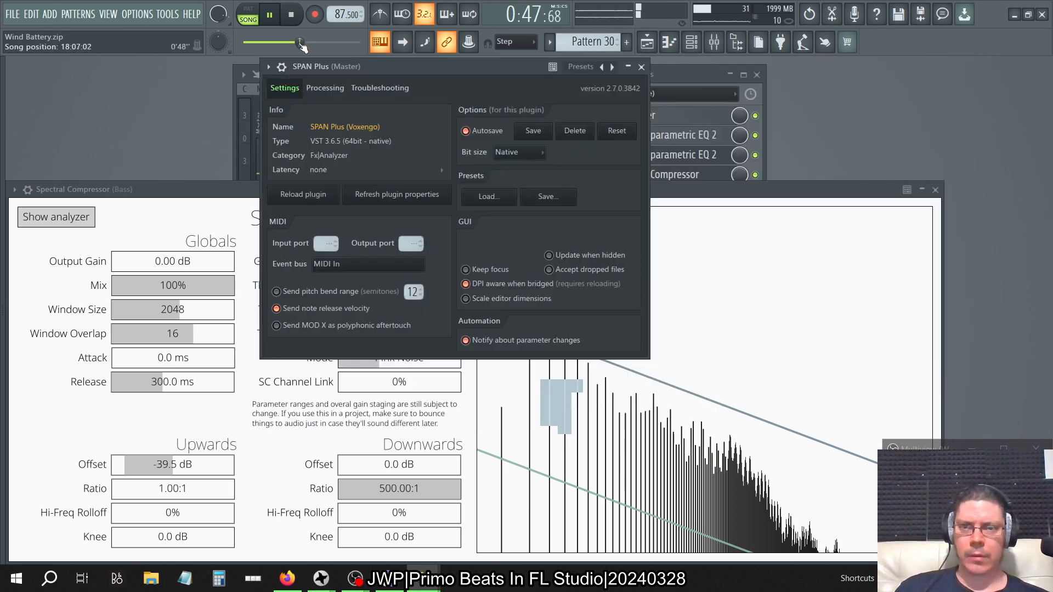
{"action": "key", "text": "Page_Up"}
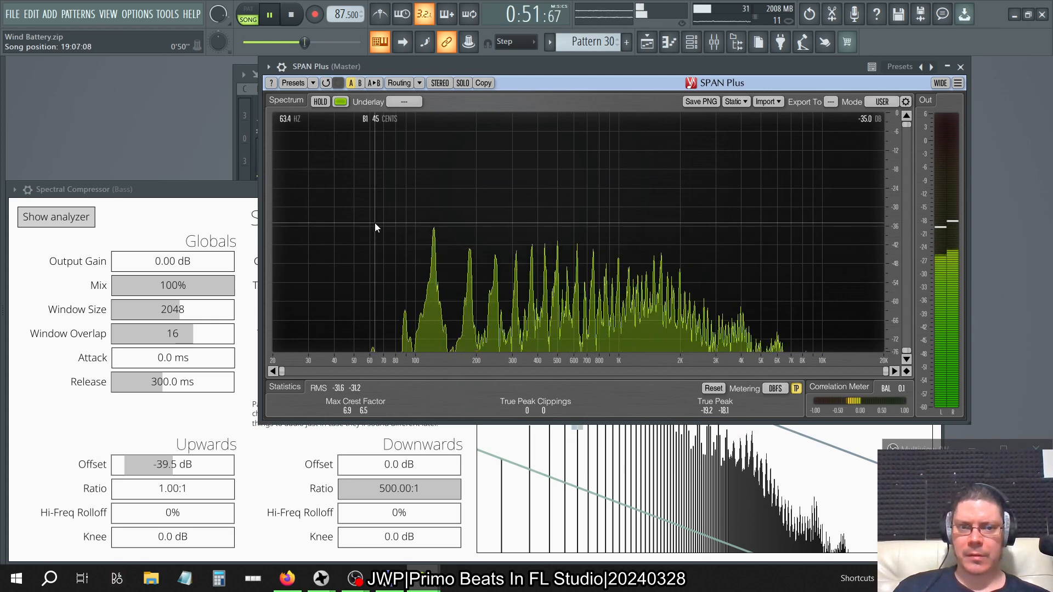
{"action": "left_click", "coordinate": [216, 192]}
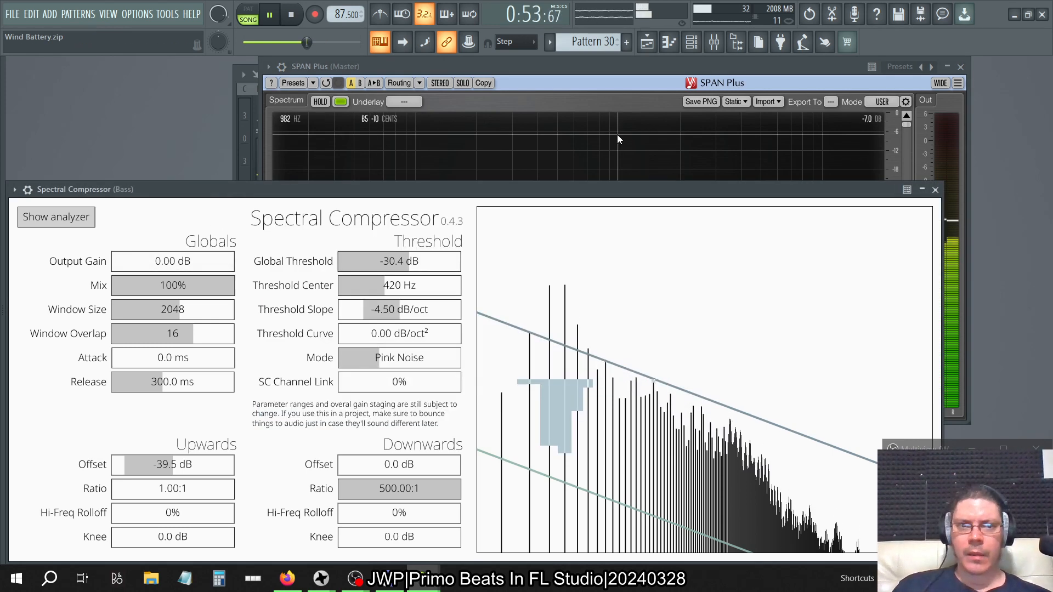
Raise the main level of the Bass track's last Fruity parametric EQ 2 until the curve's low end sits just below 0 dB, and check SPAN Plus.
{"action": "left_click", "coordinate": [713, 48]}
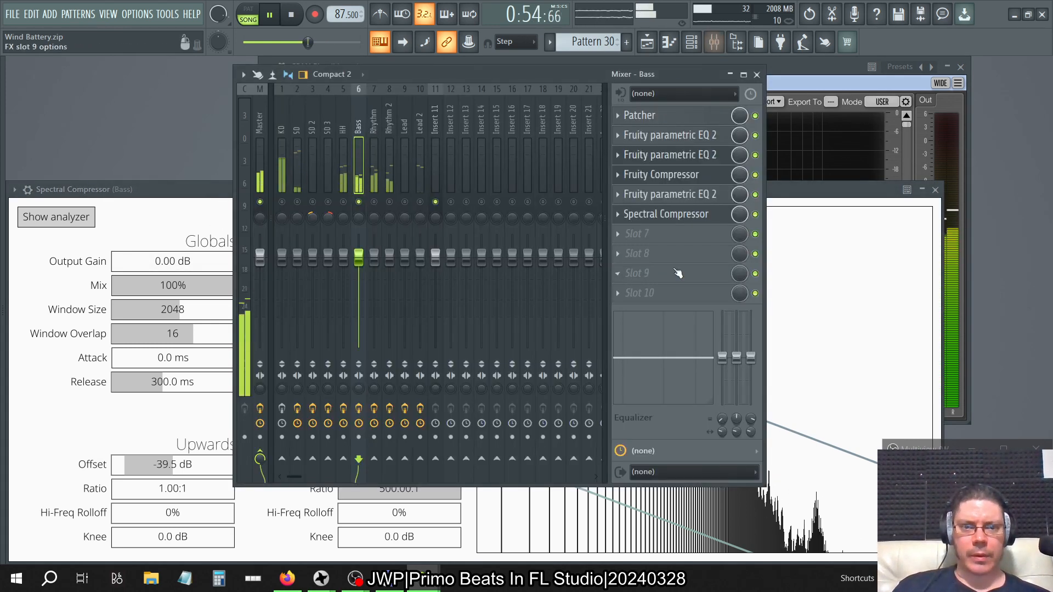
{"action": "left_click", "coordinate": [666, 194]}
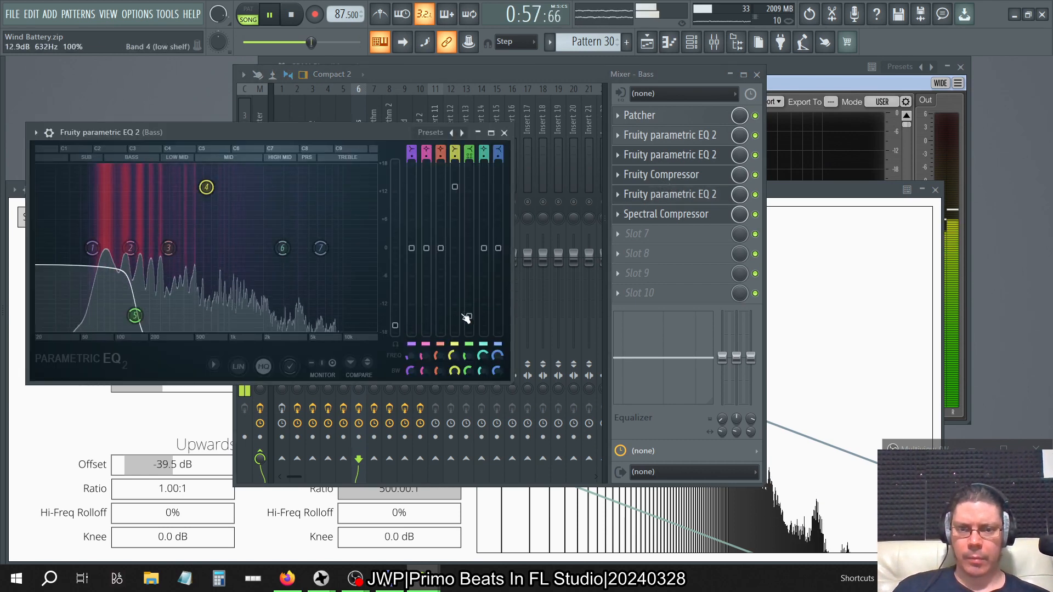
{"action": "left_click_drag", "start_coordinate": [395, 326], "coordinate": [394, 311]}
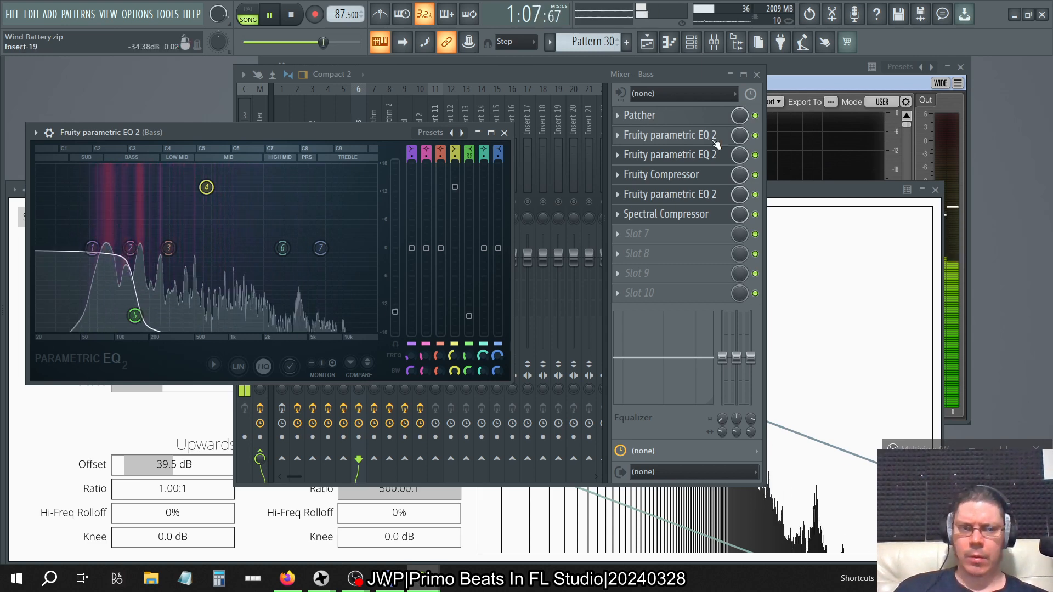
{"action": "left_click", "coordinate": [837, 65]}
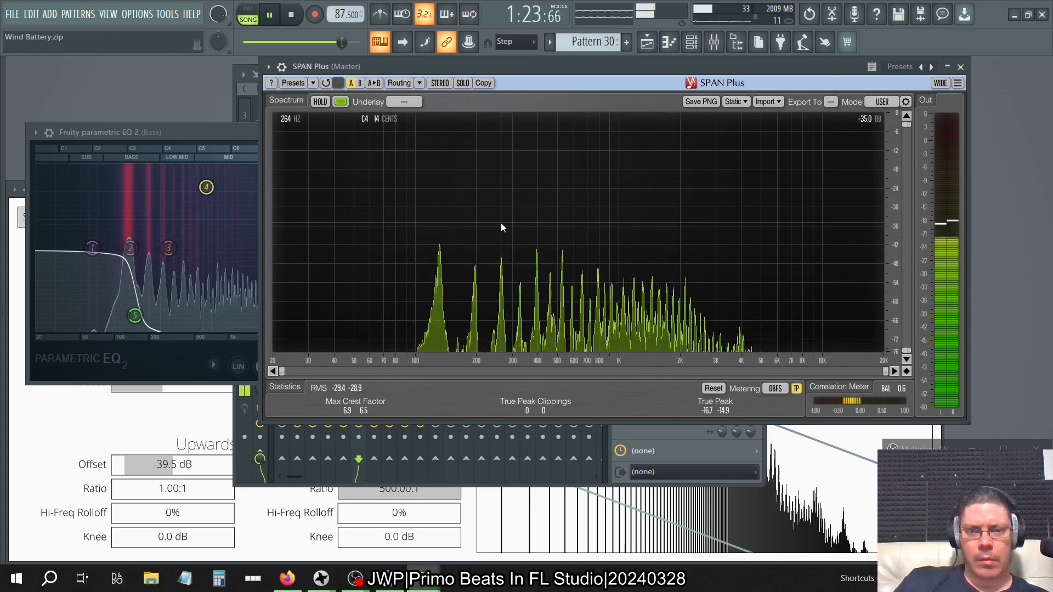
Raise the equalizer's main level until the curve's low end sits just above 0 dB, and check SPAN Plus from about 0:13 in the song.
{"action": "left_click", "coordinate": [222, 134]}
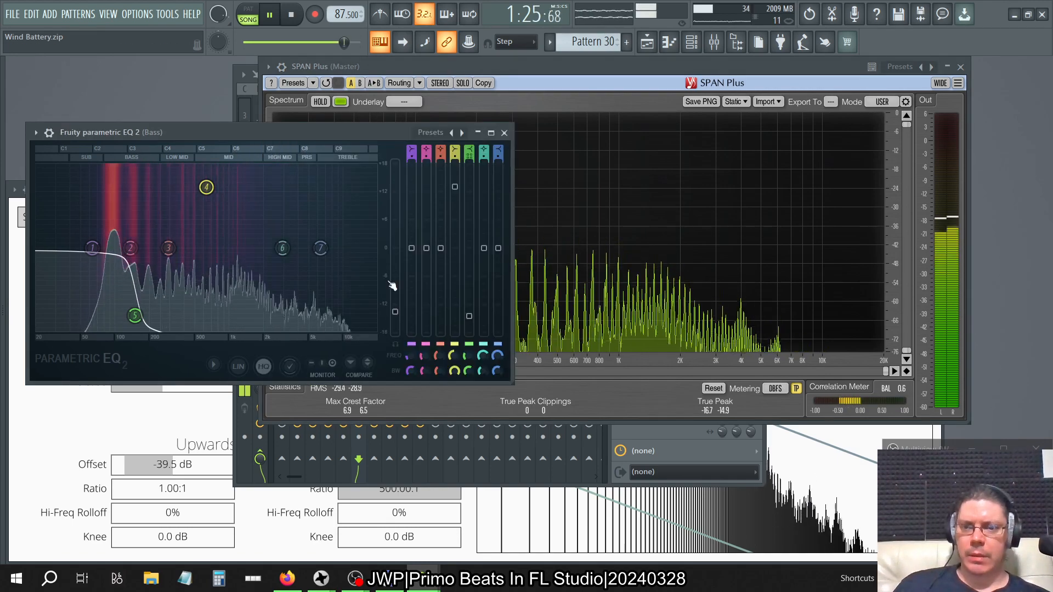
{"action": "left_click_drag", "start_coordinate": [396, 311], "coordinate": [396, 304]}
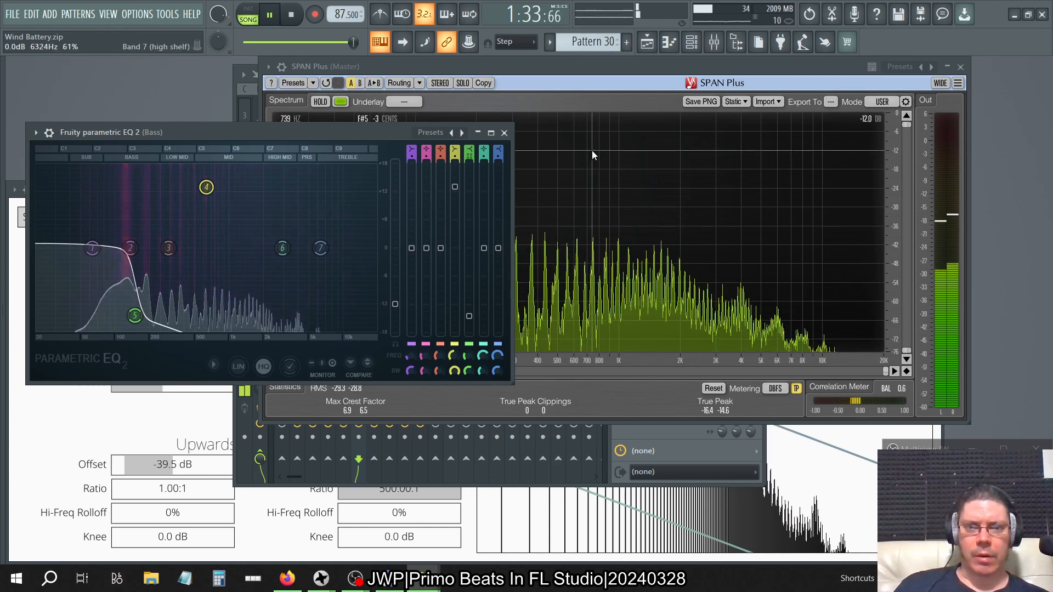
{"action": "left_click", "coordinate": [565, 70]}
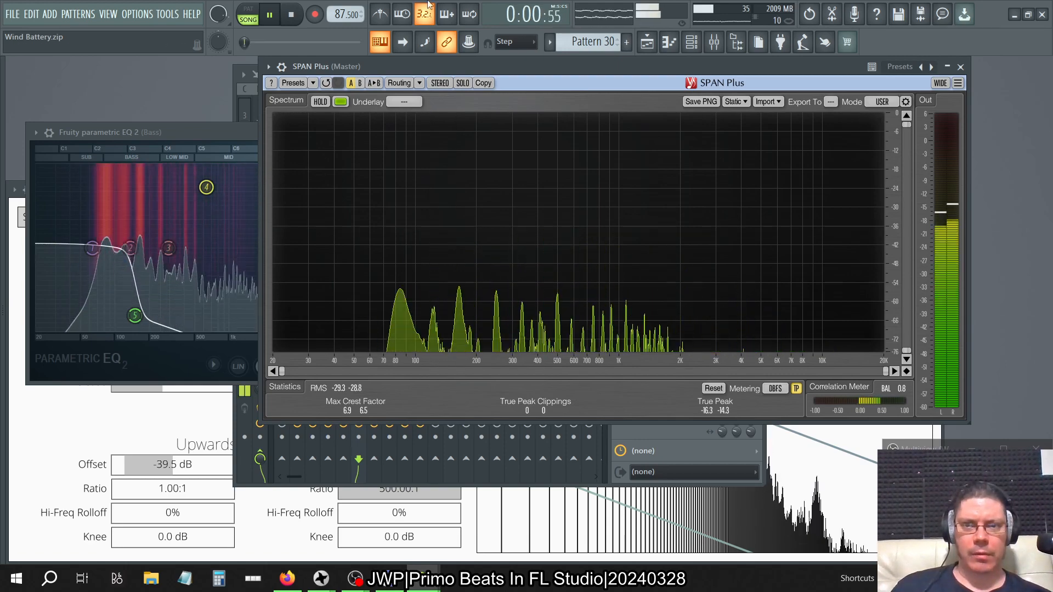
{"action": "left_click", "coordinate": [259, 42]}
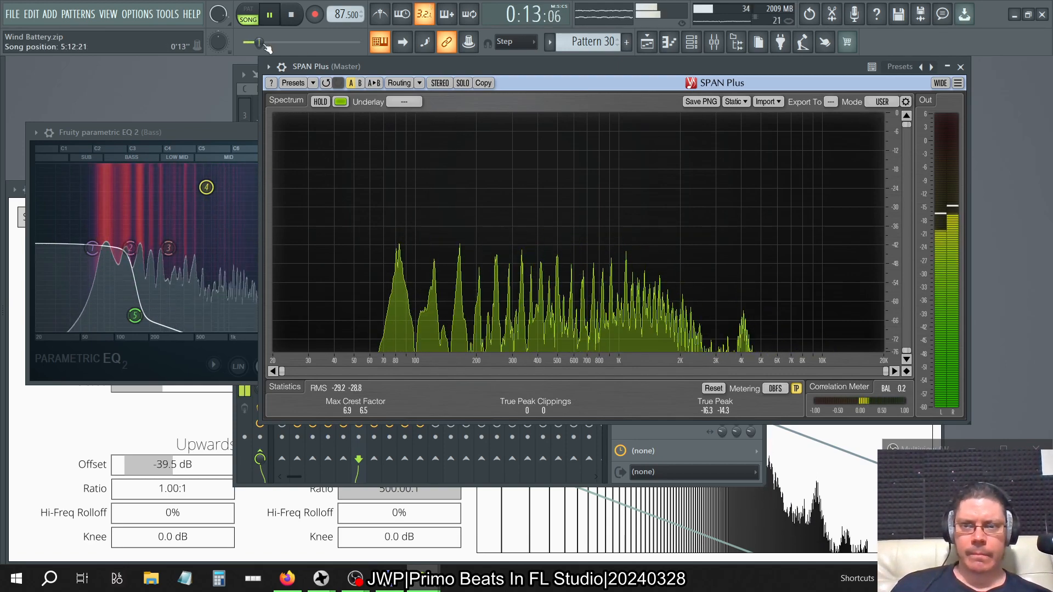
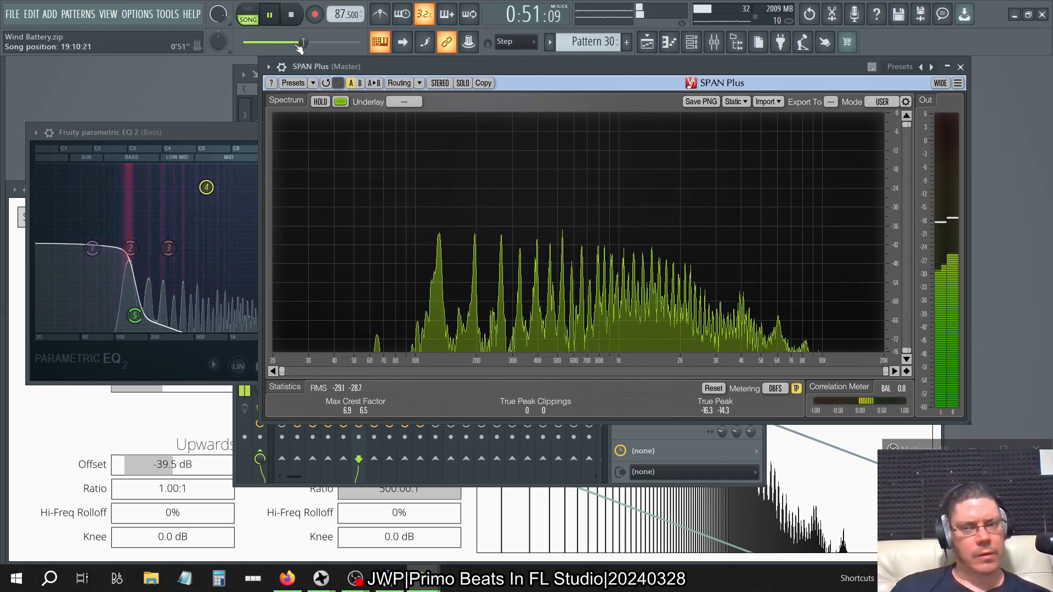
Raise the Bass equalizer's main level until the curve's low end sits about 5 dB above 0, checking SPAN Plus from about 0:50.
{"action": "left_click", "coordinate": [195, 125]}
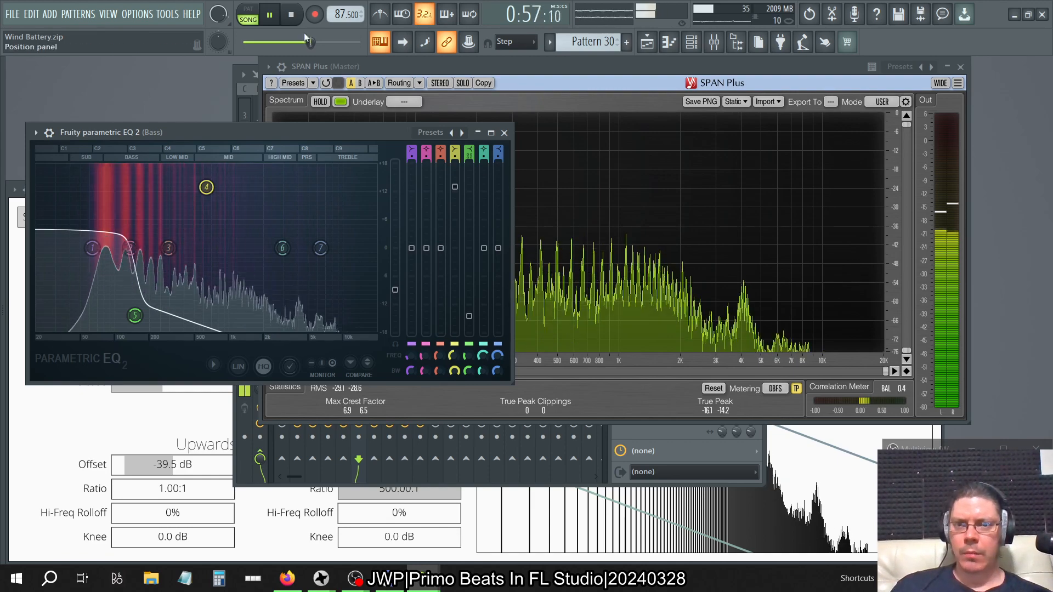
{"action": "left_click_drag", "start_coordinate": [310, 43], "coordinate": [301, 44]}
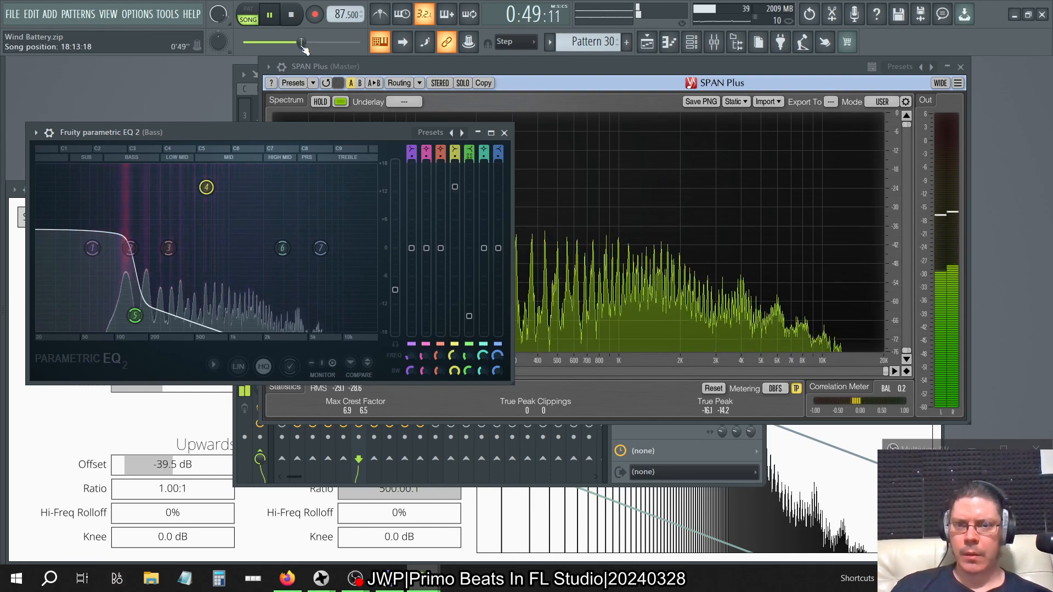
{"action": "left_click", "coordinate": [397, 65]}
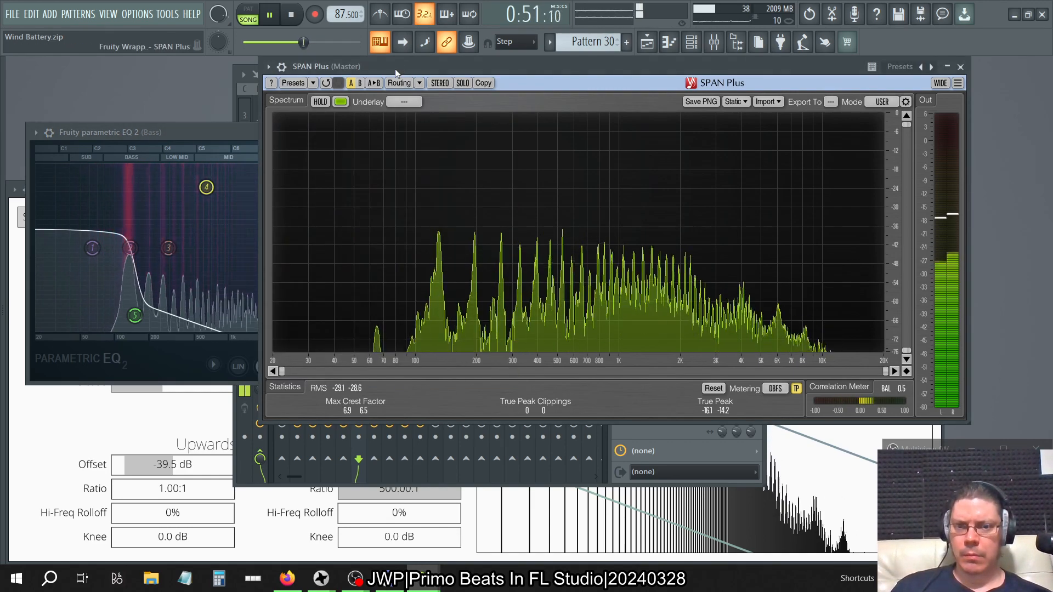
{"action": "left_click", "coordinate": [235, 136]}
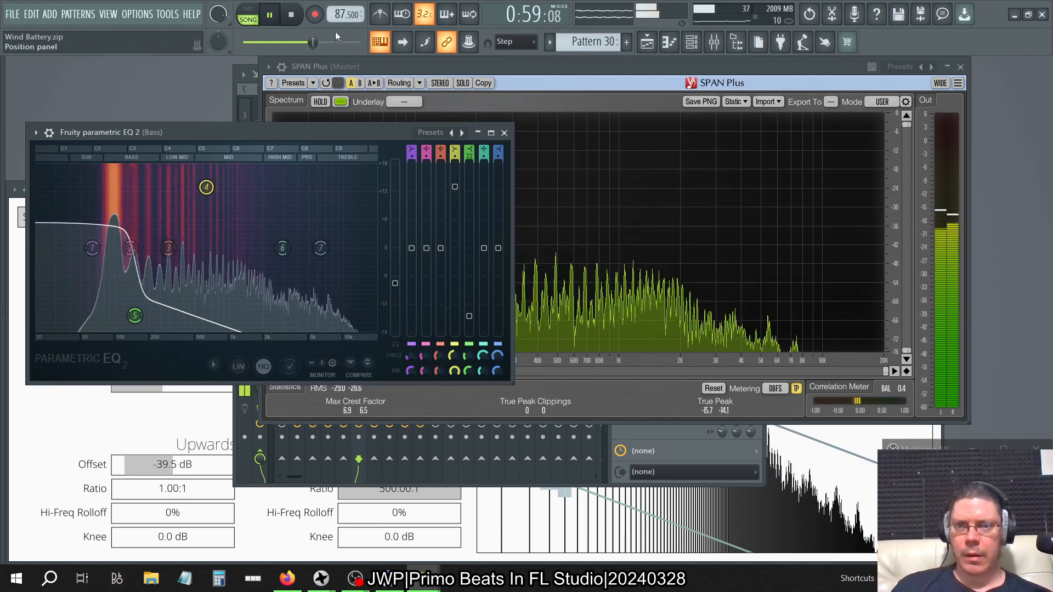
{"action": "left_click_drag", "start_coordinate": [313, 43], "coordinate": [302, 42]}
{"action": "left_click", "coordinate": [412, 74]}
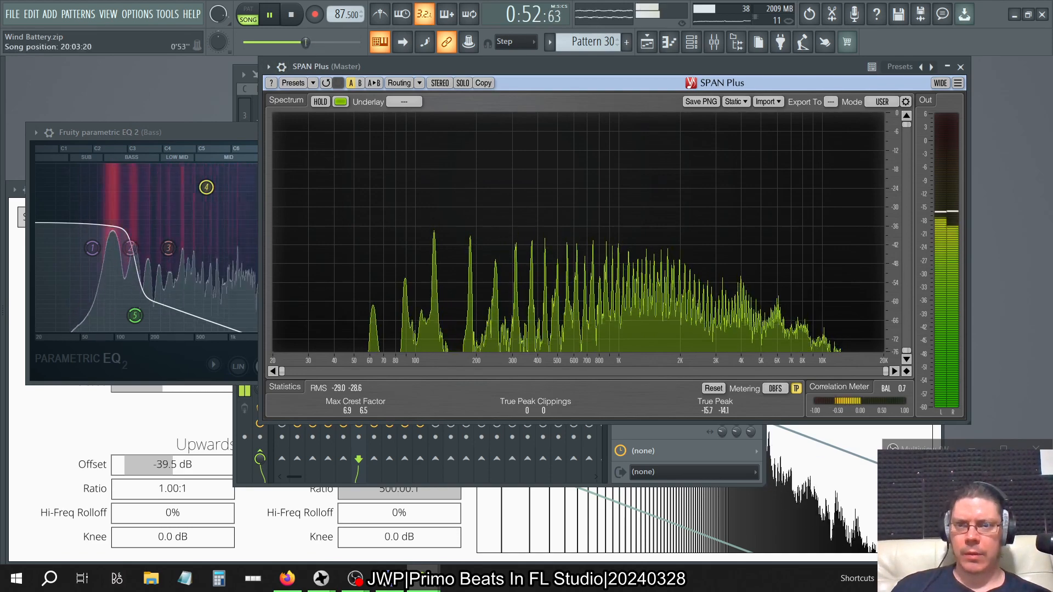
{"action": "left_click_drag", "start_coordinate": [303, 42], "coordinate": [299, 43]}
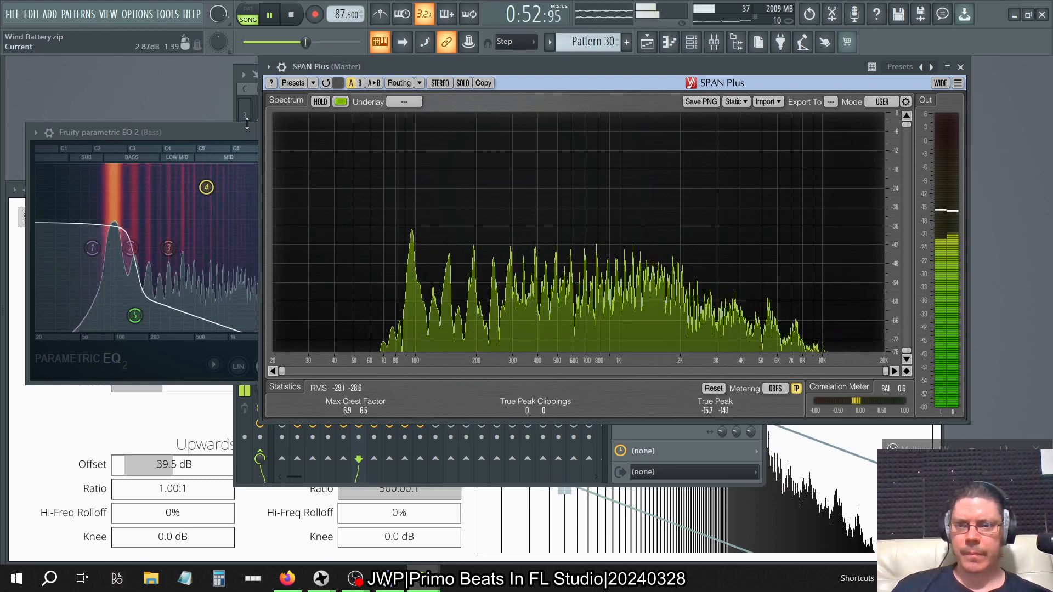
Try raising Spectral Compressor's Global Threshold to around -28 dB and check the Bass spectrum in SPAN Plus.
{"action": "left_click", "coordinate": [136, 424]}
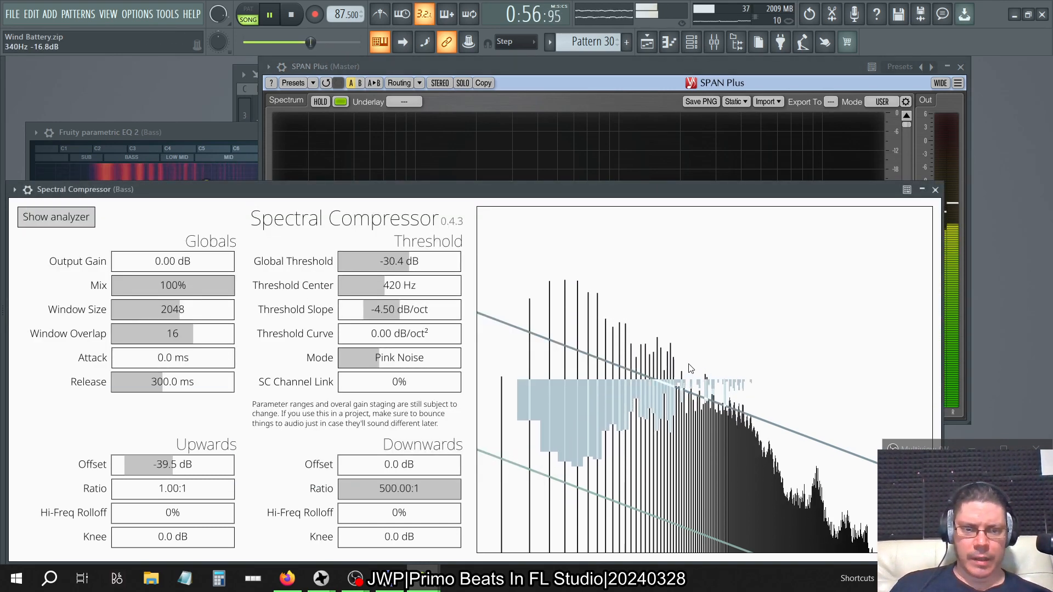
{"action": "mouse_move", "coordinate": [409, 263]}
{"action": "left_mouse_down"}
{"action": "mouse_move", "coordinate": [423, 273]}
{"action": "mouse_move", "coordinate": [399, 266]}
{"action": "mouse_move", "coordinate": [421, 271]}
{"action": "mouse_move", "coordinate": [413, 268]}
{"action": "left_mouse_up"}
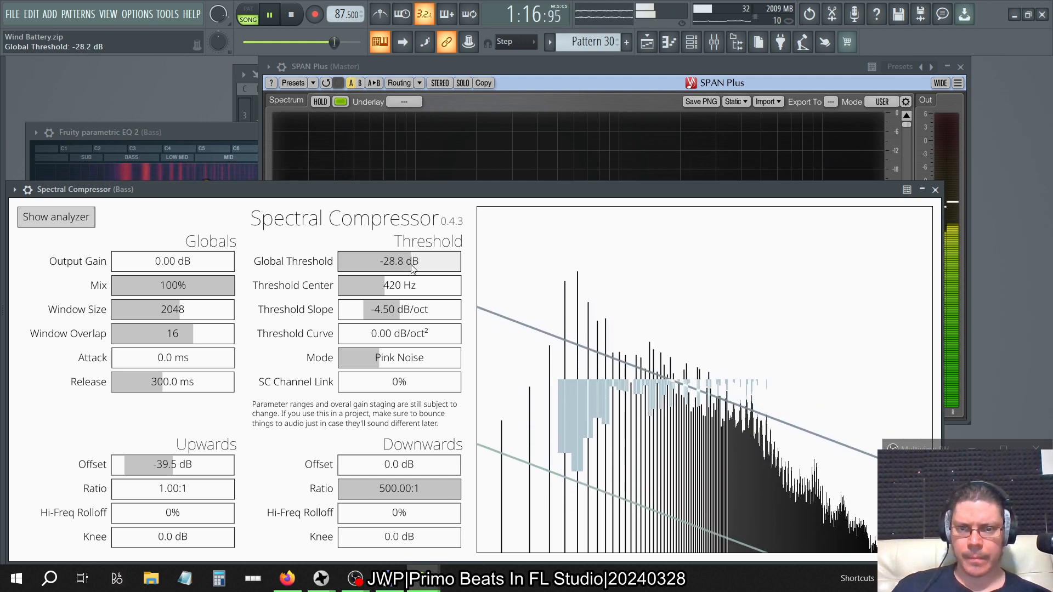
{"action": "left_click", "coordinate": [492, 100]}
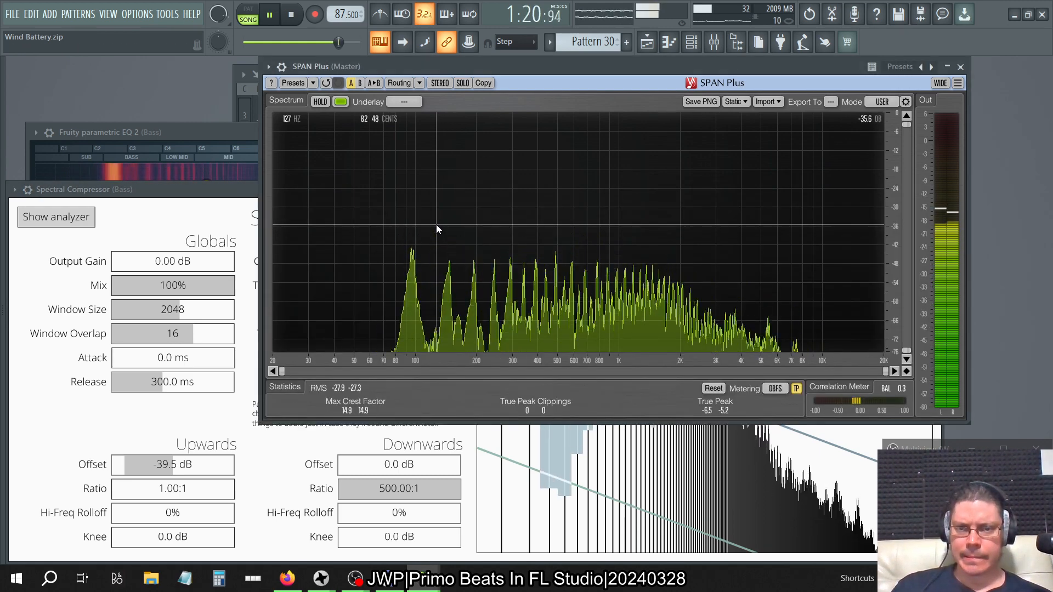
Return to Spectral Compressor and undo the Global Threshold changes one after another until the value is -29.9 dB.
{"action": "left_click", "coordinate": [12, 15]}
{"action": "left_click", "coordinate": [12, 14]}
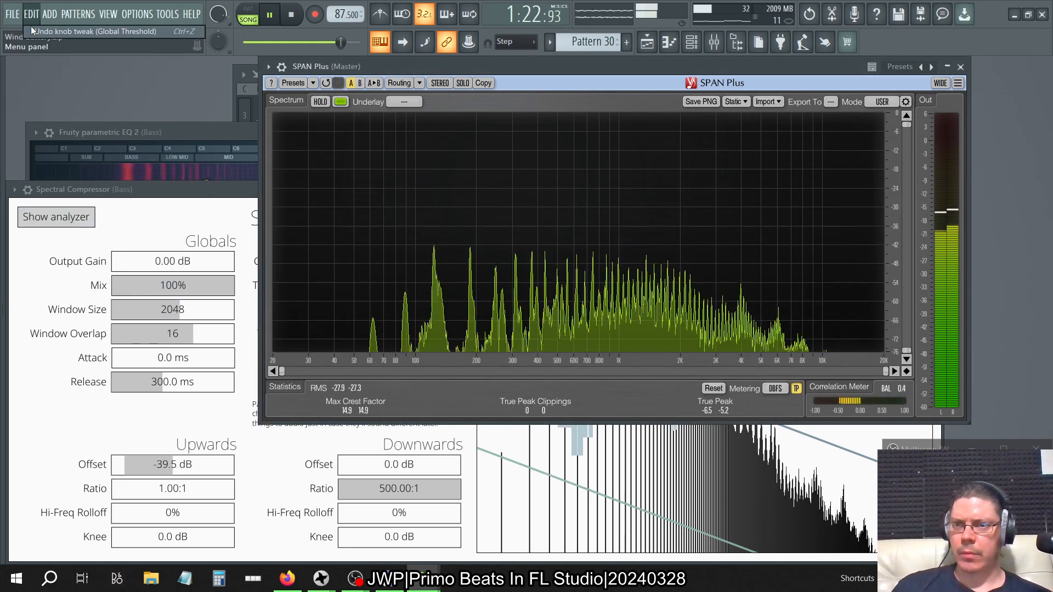
{"action": "left_click", "coordinate": [167, 193]}
{"action": "left_click", "coordinate": [32, 15]}
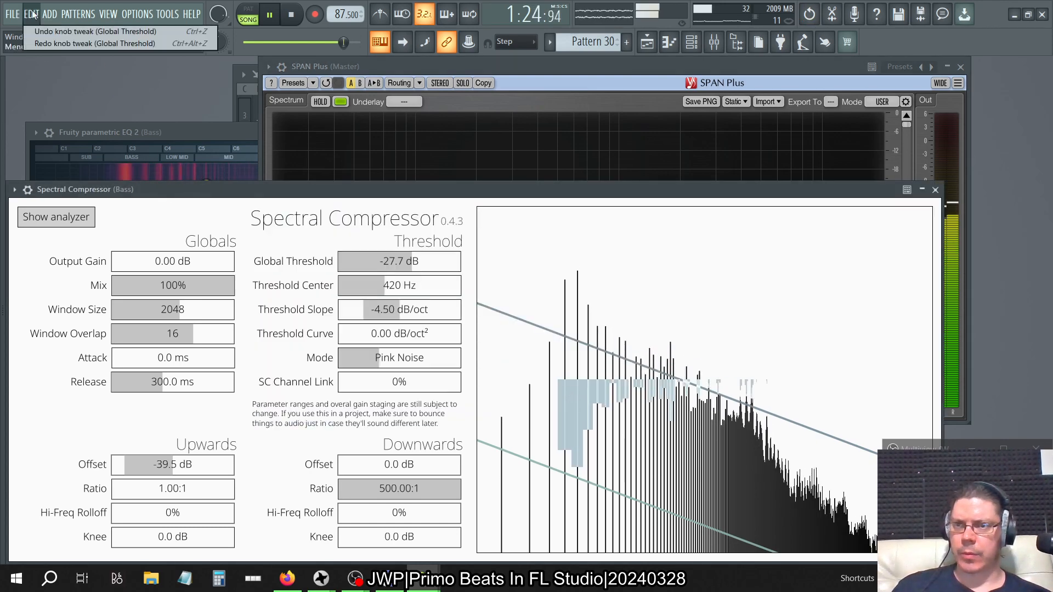
{"action": "left_click", "coordinate": [35, 31]}
{"action": "left_click", "coordinate": [32, 14]}
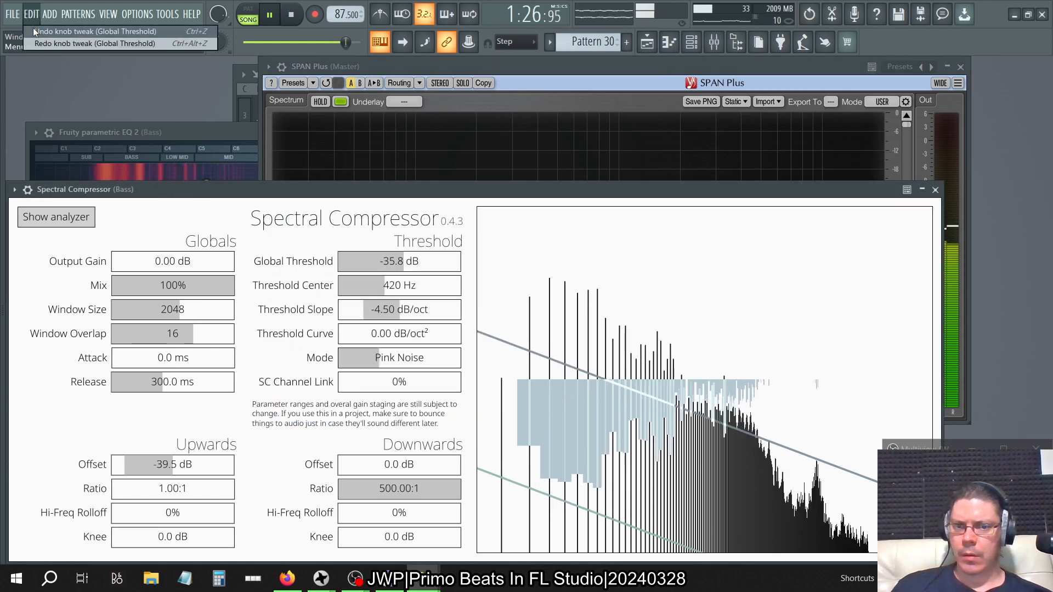
{"action": "left_click", "coordinate": [34, 30]}
{"action": "left_click", "coordinate": [33, 19]}
{"action": "left_click", "coordinate": [34, 29]}
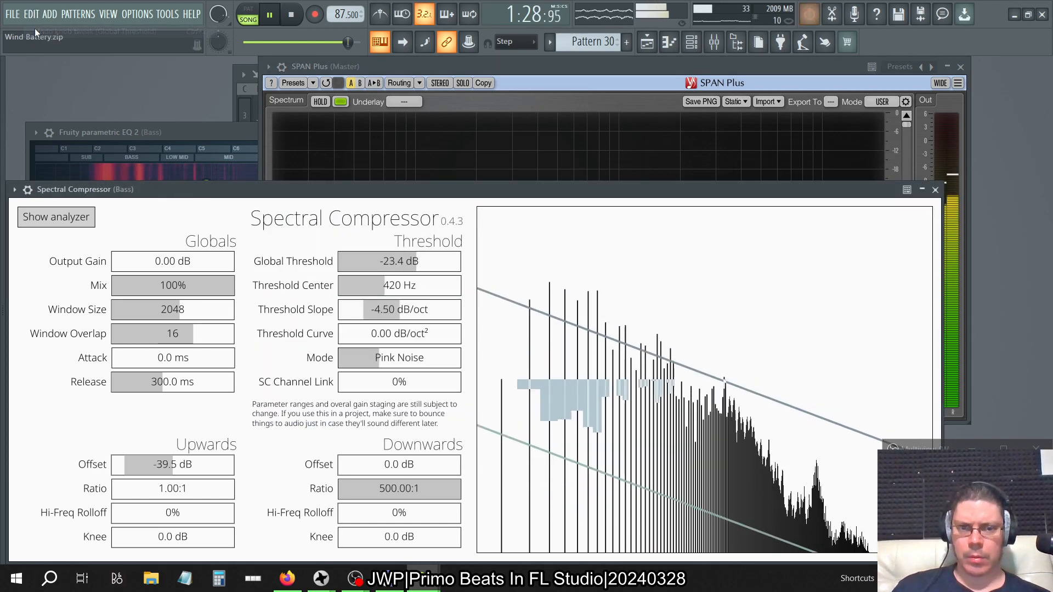
{"action": "left_click", "coordinate": [34, 17]}
{"action": "left_click", "coordinate": [37, 32]}
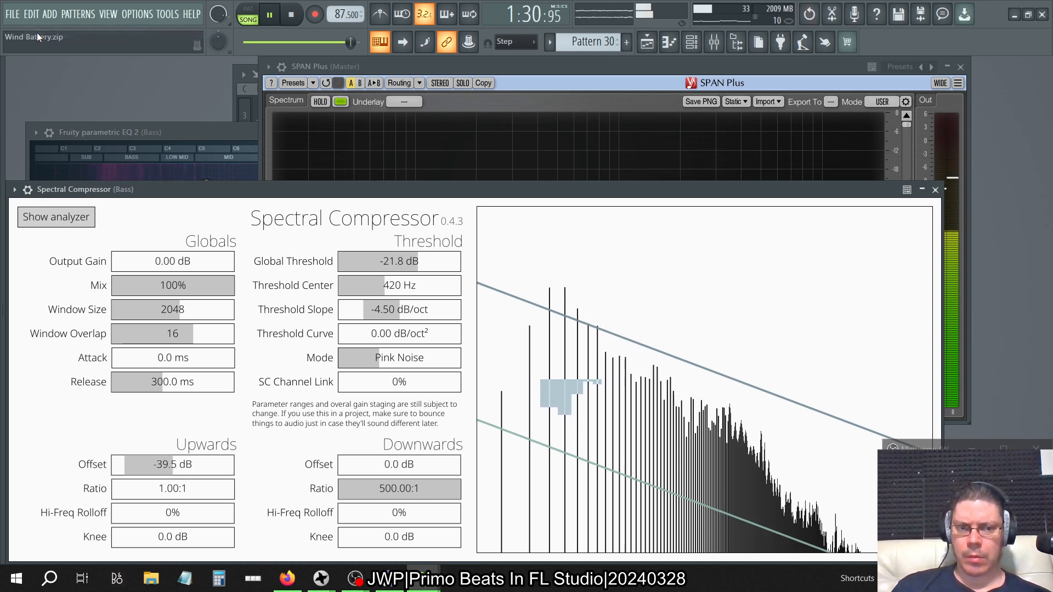
{"action": "left_click", "coordinate": [36, 17]}
{"action": "left_click", "coordinate": [35, 28]}
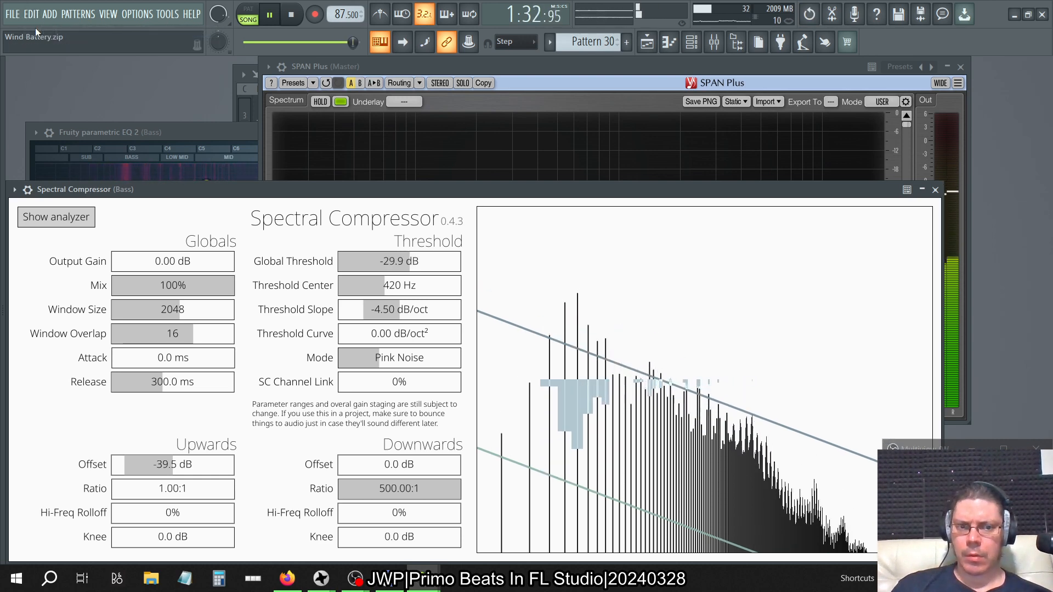
{"action": "left_click", "coordinate": [39, 20]}
{"action": "left_click", "coordinate": [38, 27]}
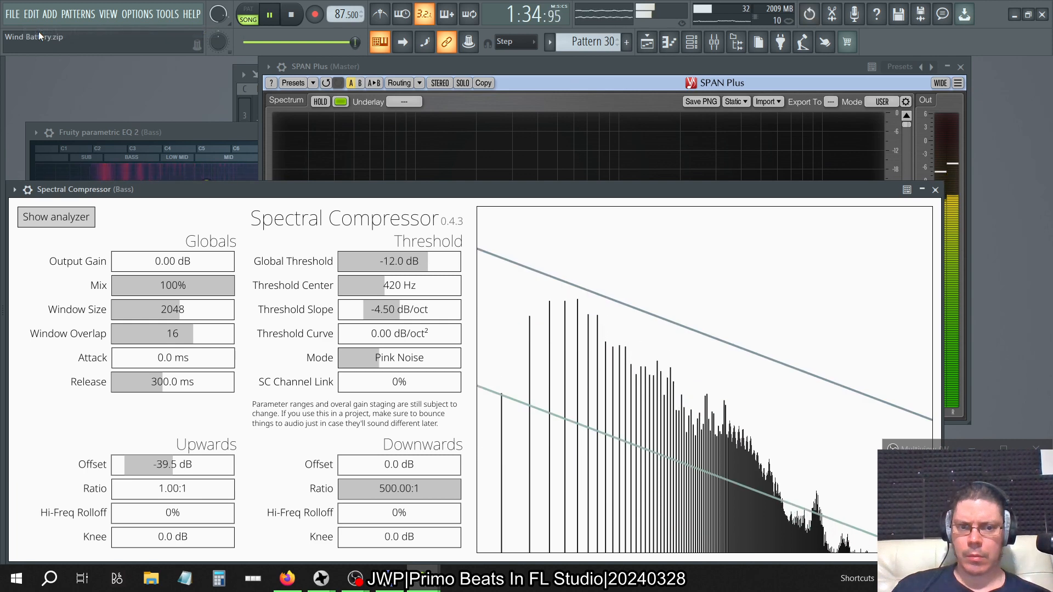
{"action": "left_click", "coordinate": [40, 18]}
{"action": "left_click", "coordinate": [38, 42]}
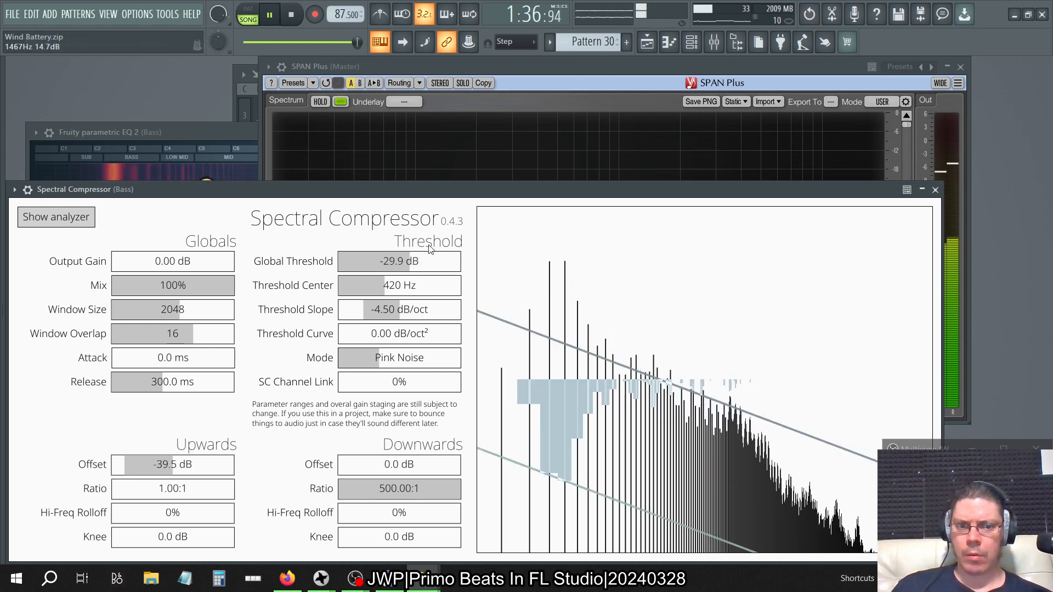
Reset the Upwards Offset to 0.0 dB and check SPAN Plus from about 0:32 in the song.
{"action": "double_click", "coordinate": [166, 464]}
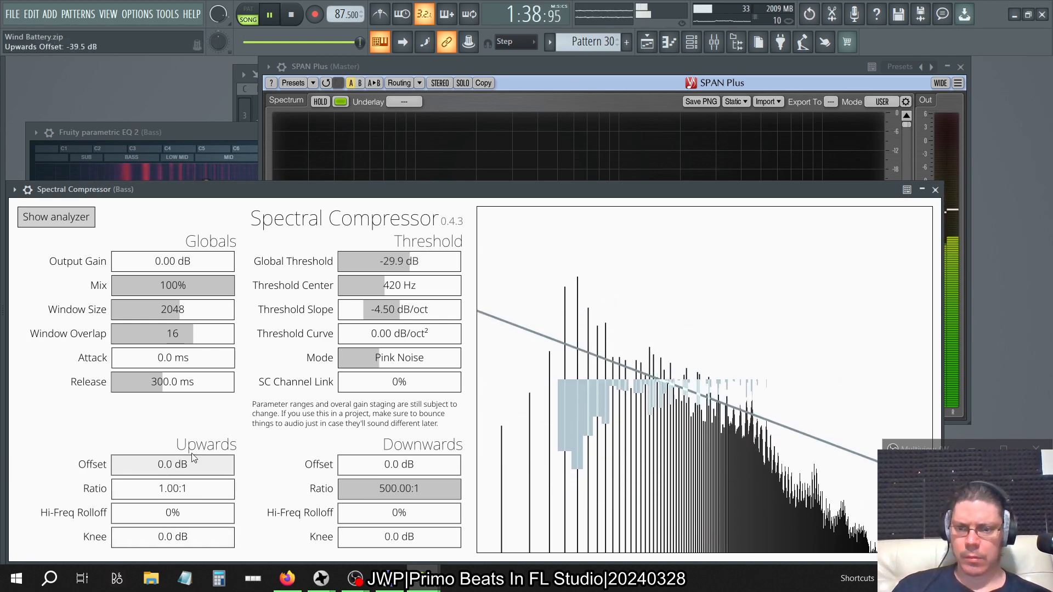
{"action": "left_click", "coordinate": [521, 68]}
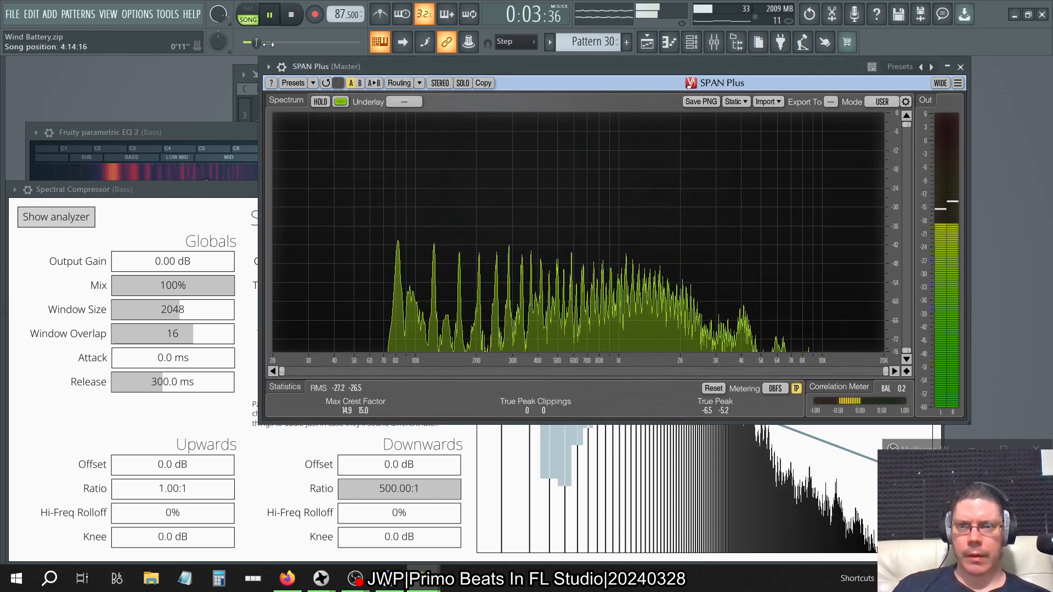
{"action": "left_click_drag", "start_coordinate": [246, 42], "coordinate": [282, 43]}
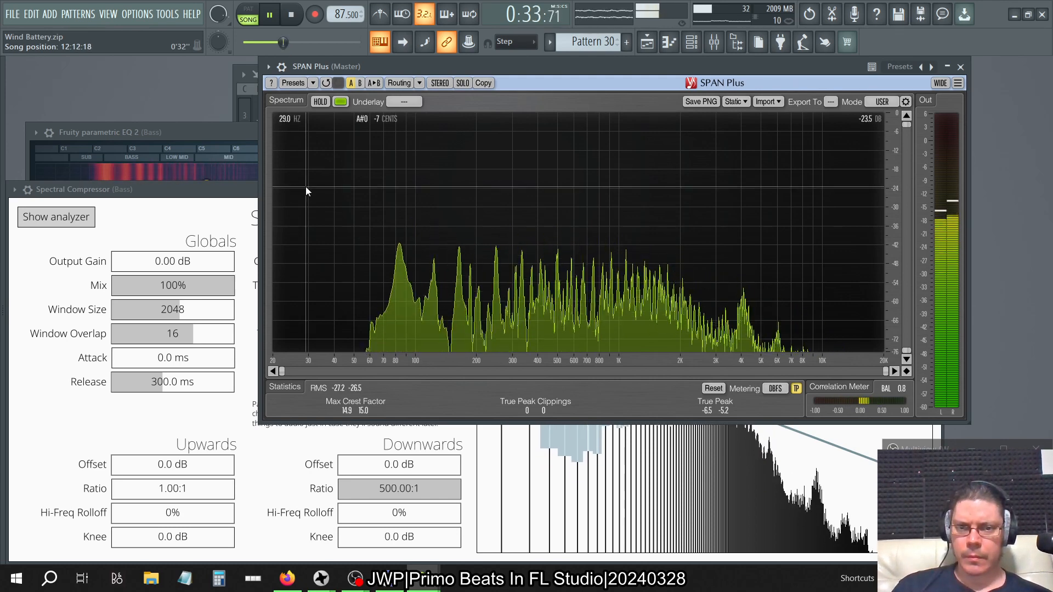
Set a playback range of about two bars from just after bar 17 in the Playlist, select all clips, and return to SPAN Plus.
{"action": "left_click", "coordinate": [647, 42]}
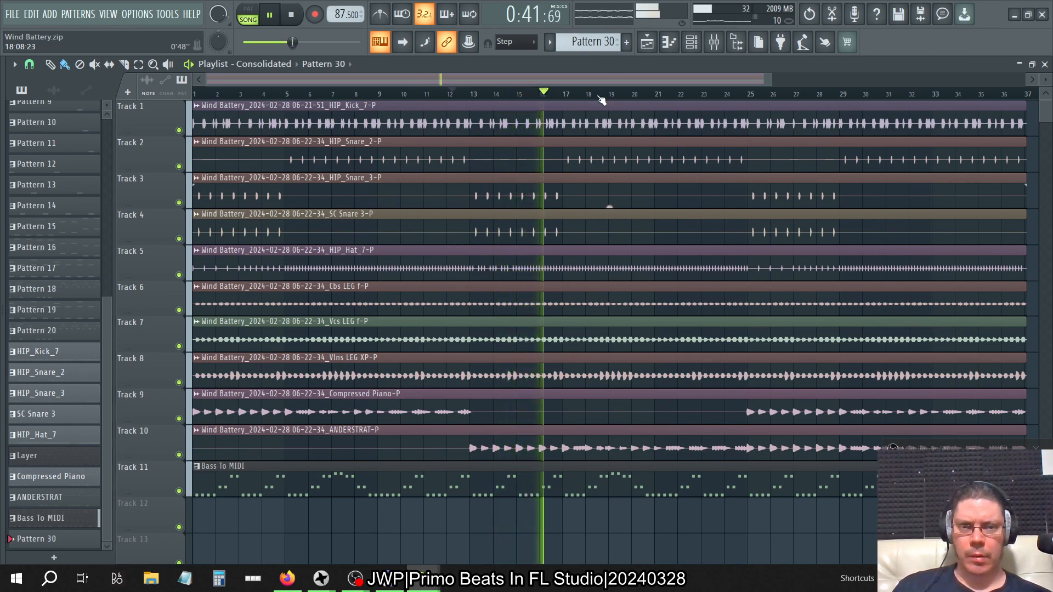
{"action": "key", "text": "ctrl+a"}
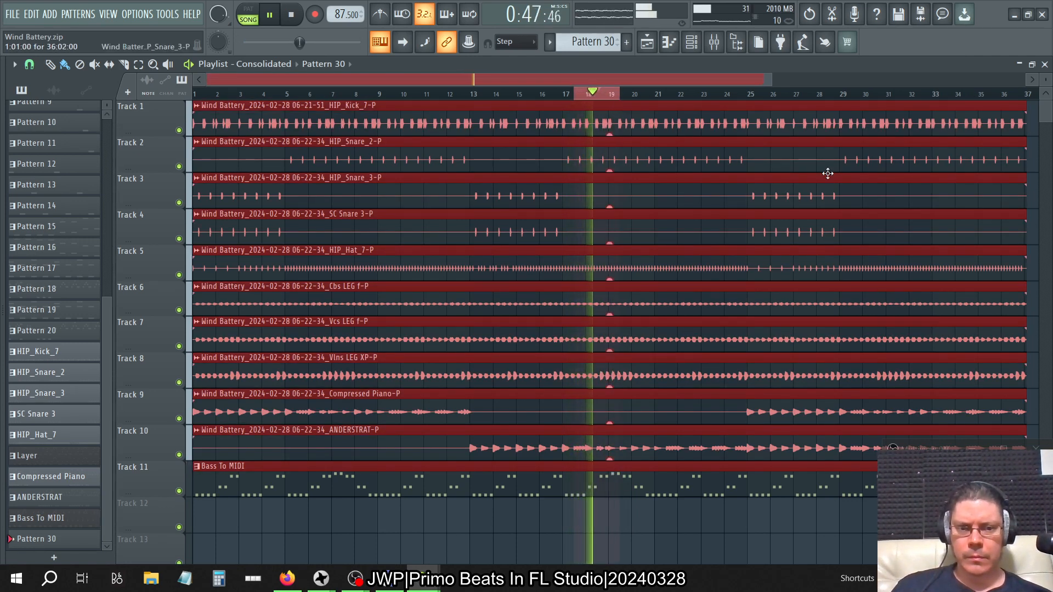
{"action": "left_click", "coordinate": [1033, 64]}
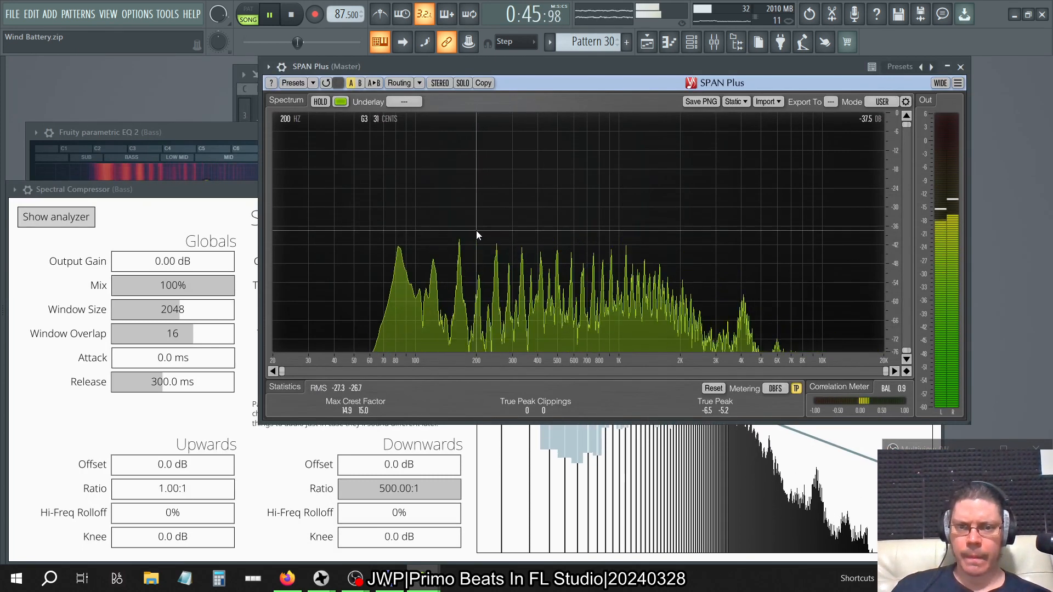
Try a Threshold Curve of 0.59 dB/oct² in Spectral Compressor, reset it to 0.00 dB/oct², and compare both in SPAN Plus.
{"action": "left_click", "coordinate": [217, 188]}
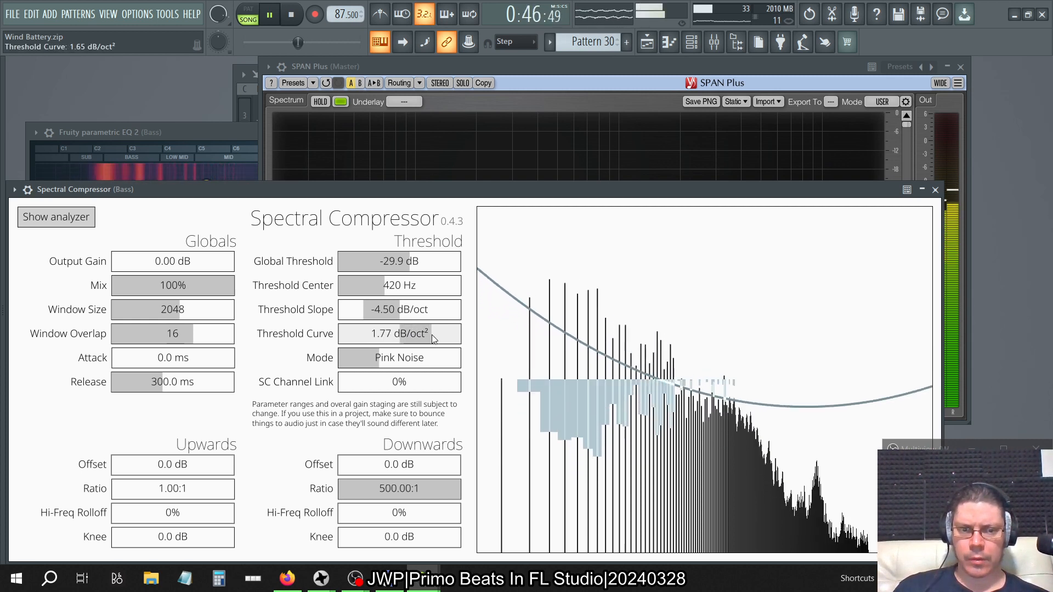
{"action": "mouse_move", "coordinate": [432, 339]}
{"action": "left_mouse_down"}
{"action": "mouse_move", "coordinate": [456, 333]}
{"action": "mouse_move", "coordinate": [416, 335]}
{"action": "left_mouse_up"}
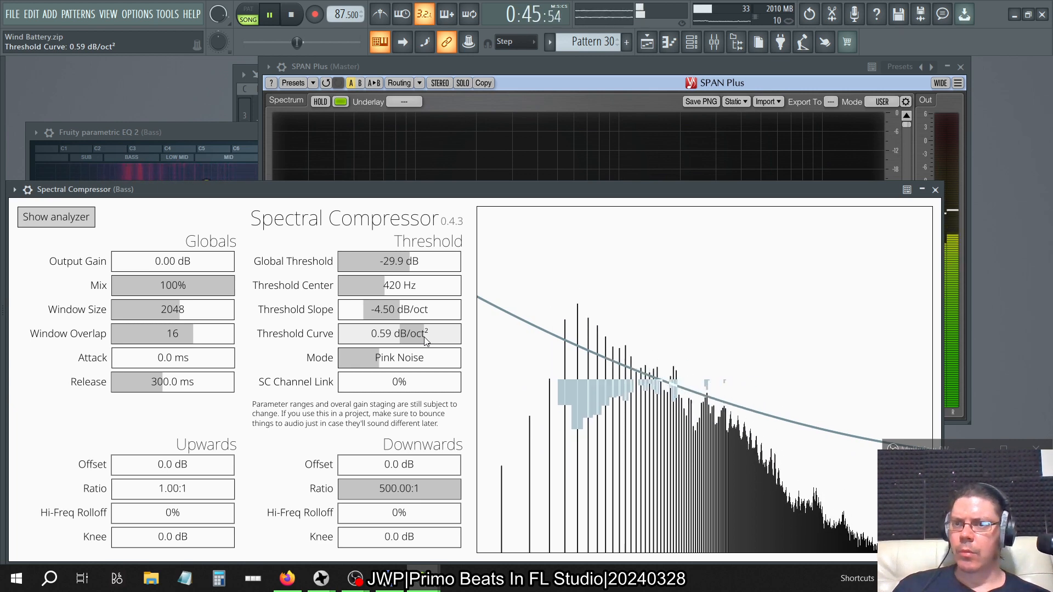
{"action": "left_click", "coordinate": [561, 83]}
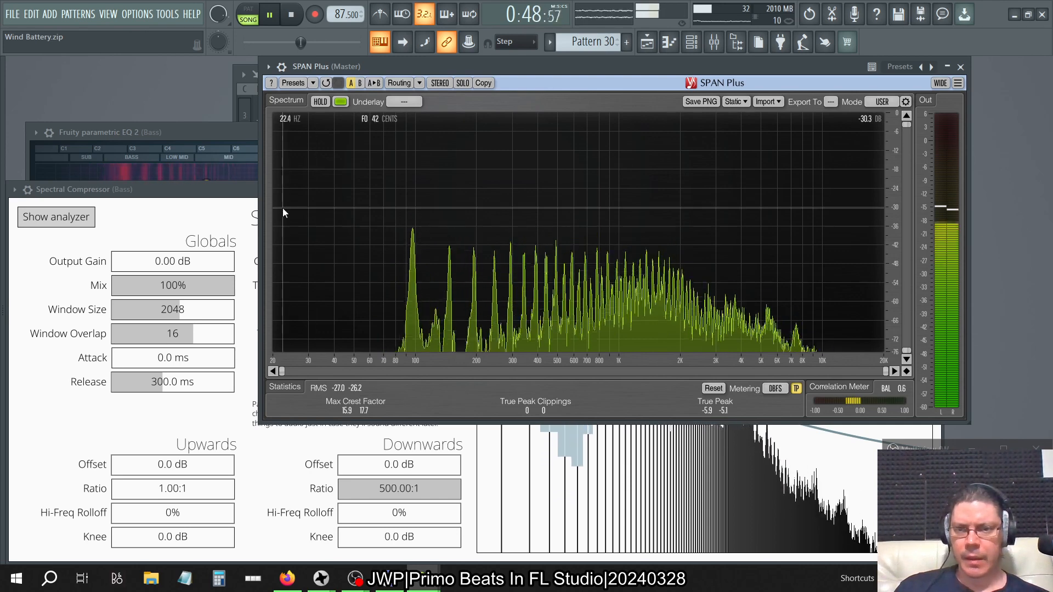
{"action": "left_click", "coordinate": [237, 203]}
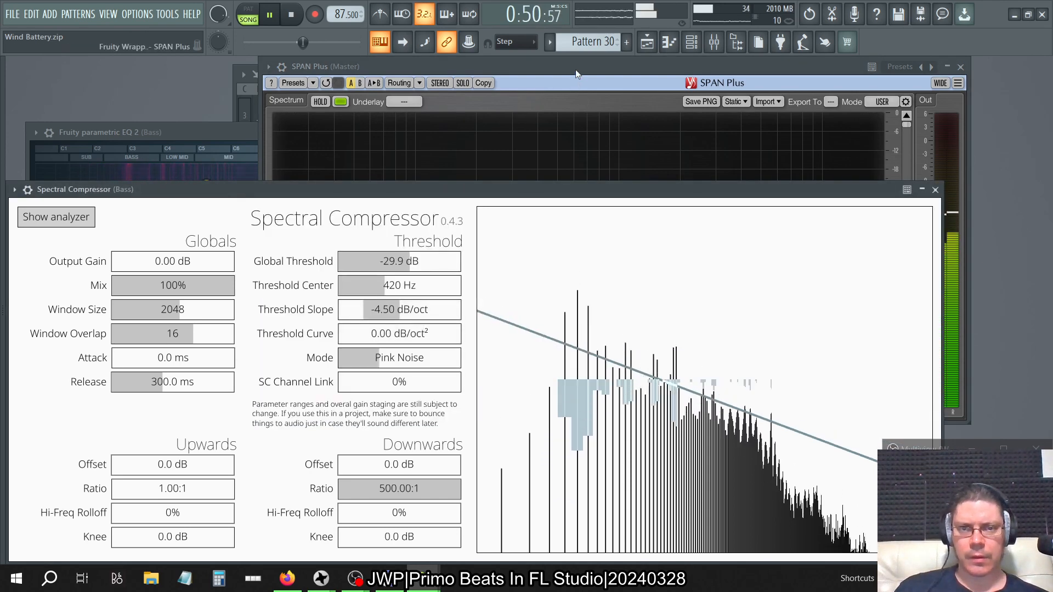
{"action": "left_click", "coordinate": [574, 69]}
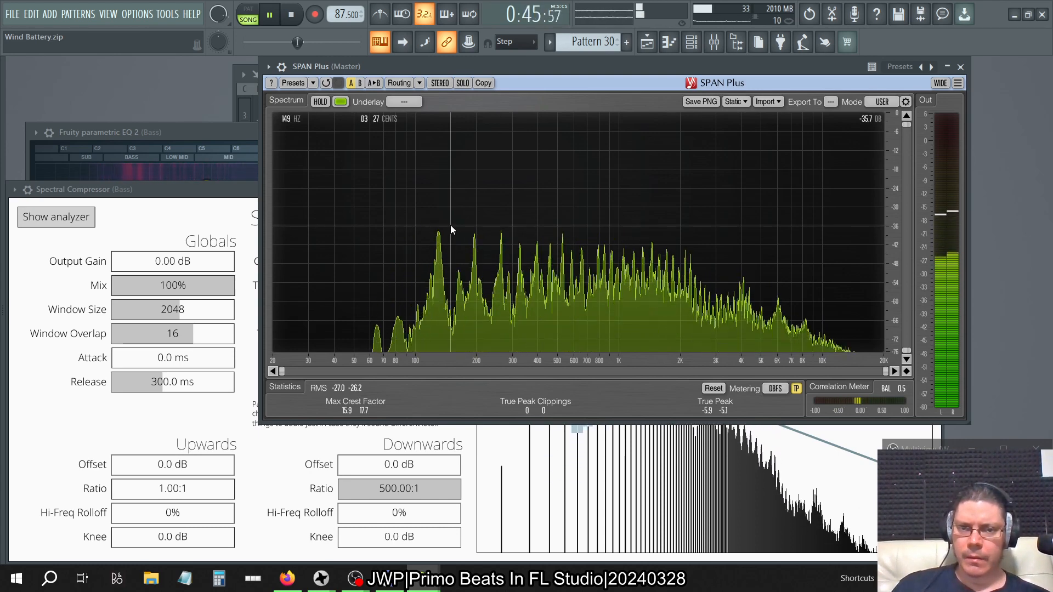
Set Spectral Compressor's Global Threshold to -30.4 dB and check the looped section in SPAN Plus.
{"action": "left_click", "coordinate": [230, 205]}
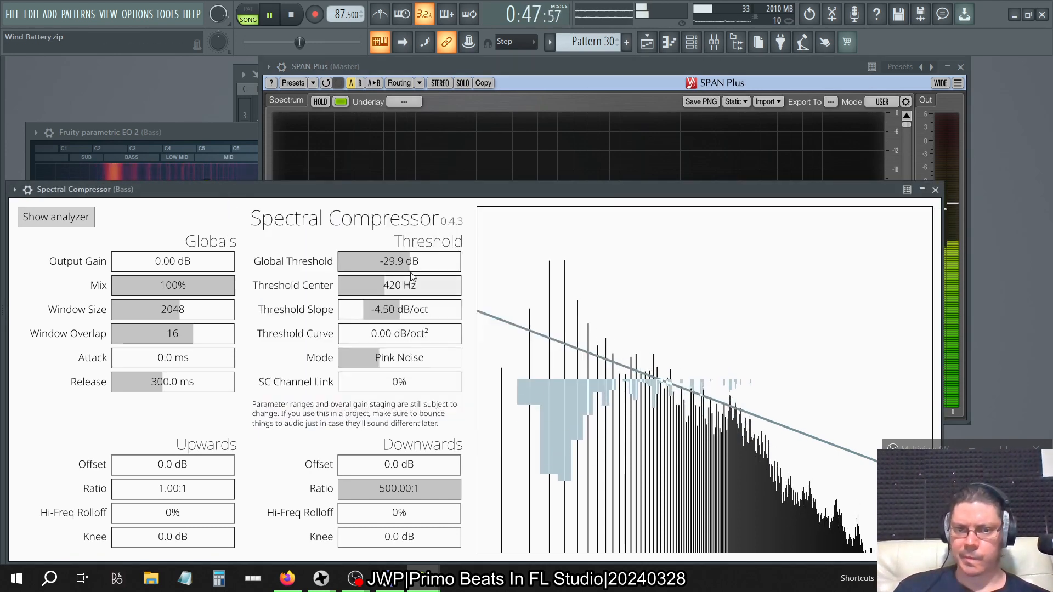
{"action": "mouse_move", "coordinate": [404, 262]}
{"action": "left_mouse_down"}
{"action": "mouse_move", "coordinate": [394, 264]}
{"action": "mouse_move", "coordinate": [404, 269]}
{"action": "left_mouse_up"}
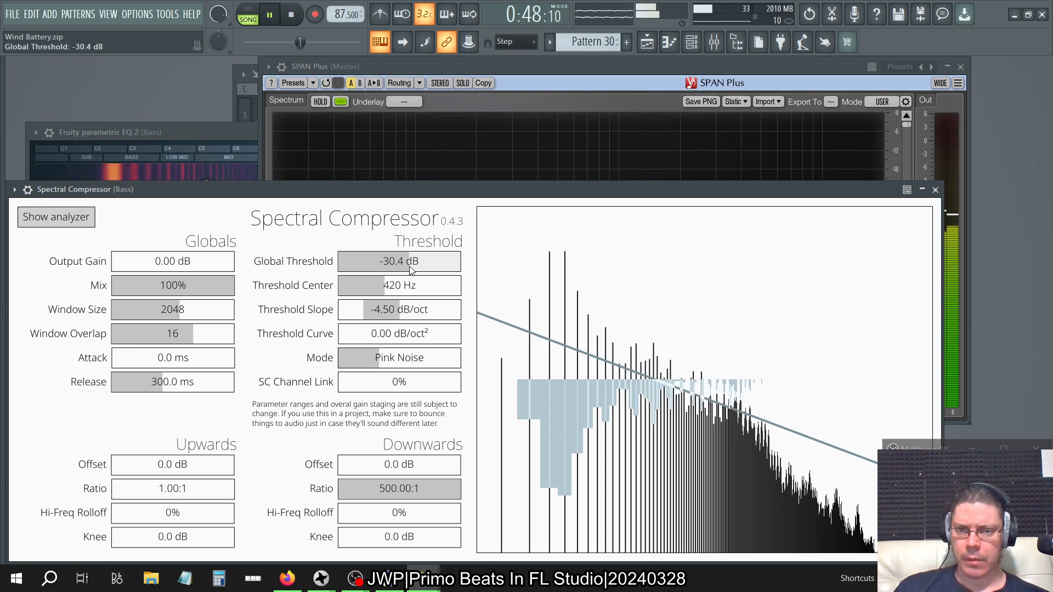
{"action": "left_click", "coordinate": [498, 66]}
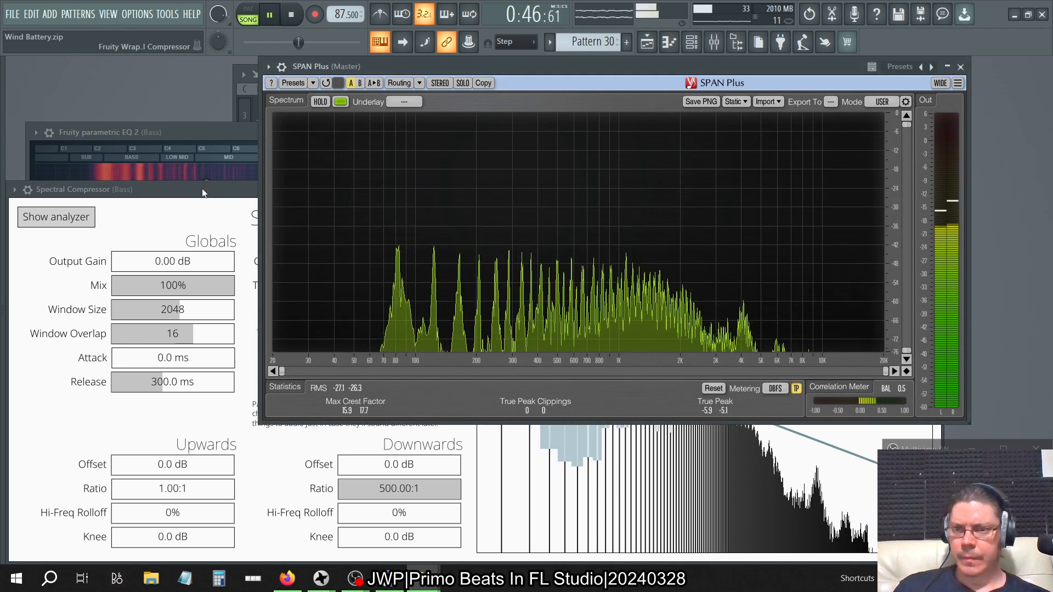
Try an Output Gain of 3.60 dB in Spectral Compressor, check SPAN Plus, and restore the gain to 0.00 dB.
{"action": "left_click", "coordinate": [256, 189]}
{"action": "left_click_drag", "start_coordinate": [159, 270], "coordinate": [176, 270]}
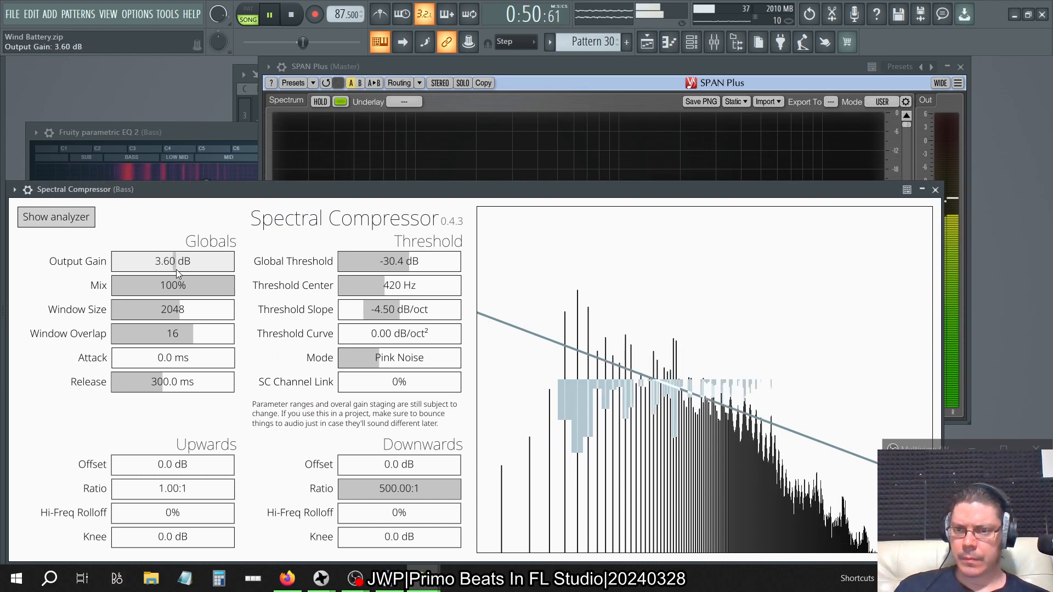
{"action": "left_click", "coordinate": [473, 67]}
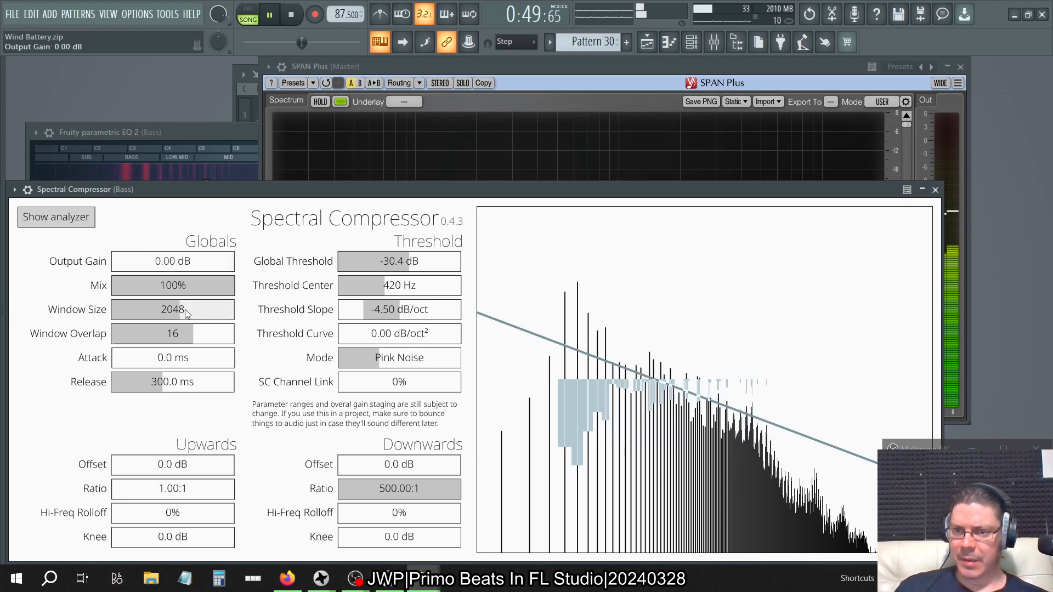
Try a Window Size of 4096, restore it to 2048, and check the spectrum in SPAN Plus.
{"action": "mouse_move", "coordinate": [185, 310]}
{"action": "left_mouse_down"}
{"action": "mouse_move", "coordinate": [223, 318]}
{"action": "mouse_move", "coordinate": [177, 313]}
{"action": "left_mouse_up"}
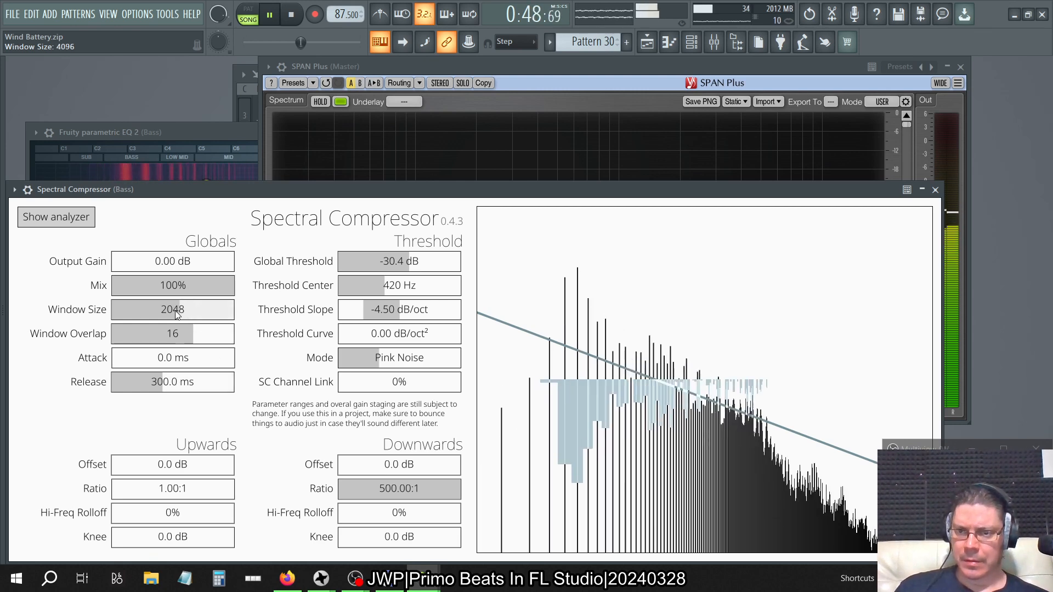
{"action": "left_click", "coordinate": [534, 58]}
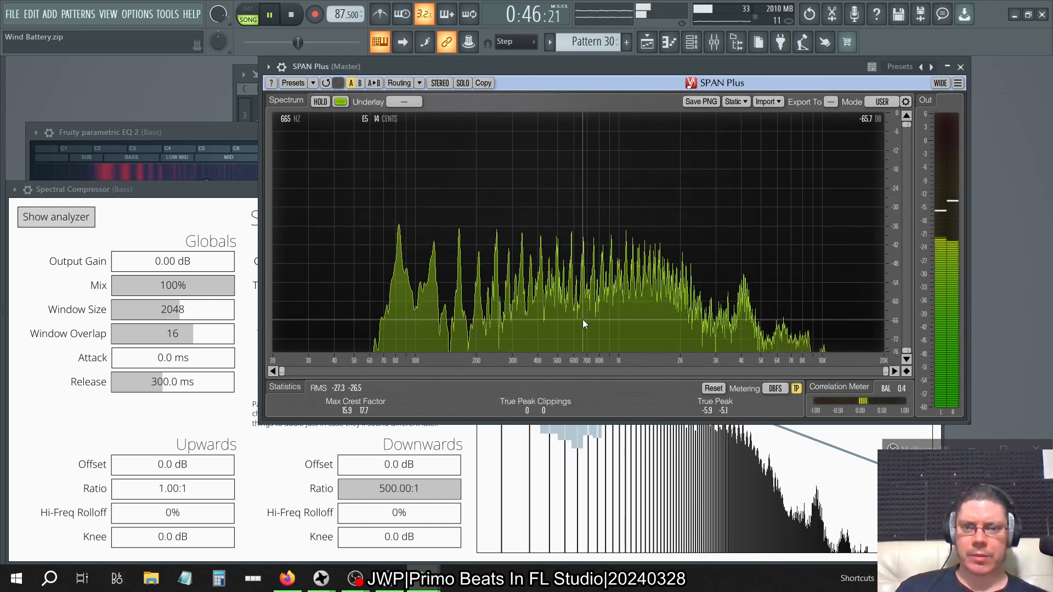
Add a Fruity Parametric EQ 2 after Spectral Compressor in slot 7 of the Bass track and check the spectrum in SPAN Plus.
{"action": "left_click", "coordinate": [192, 204]}
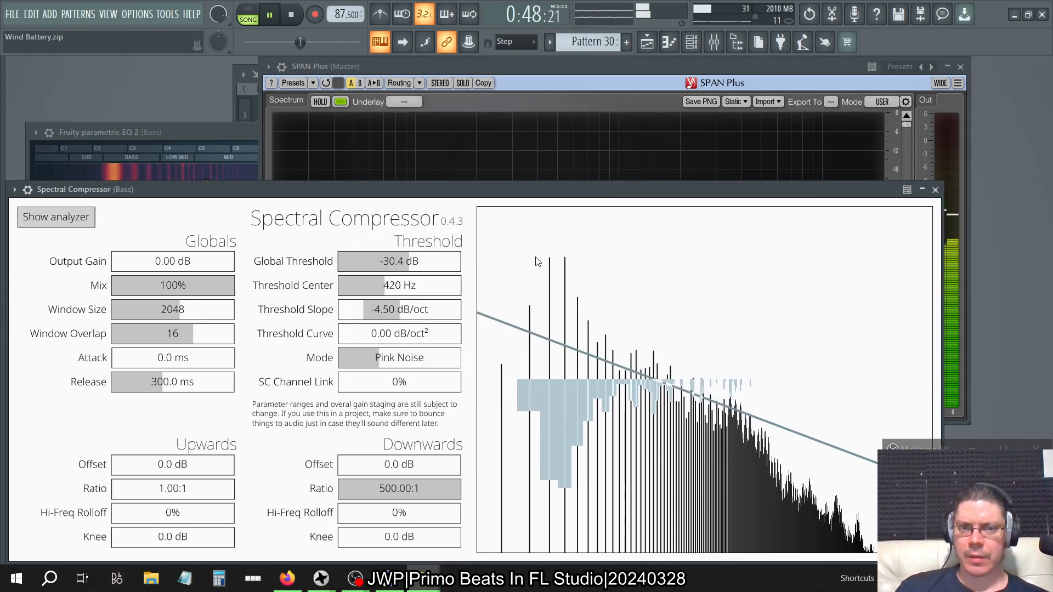
{"action": "left_click", "coordinate": [714, 41]}
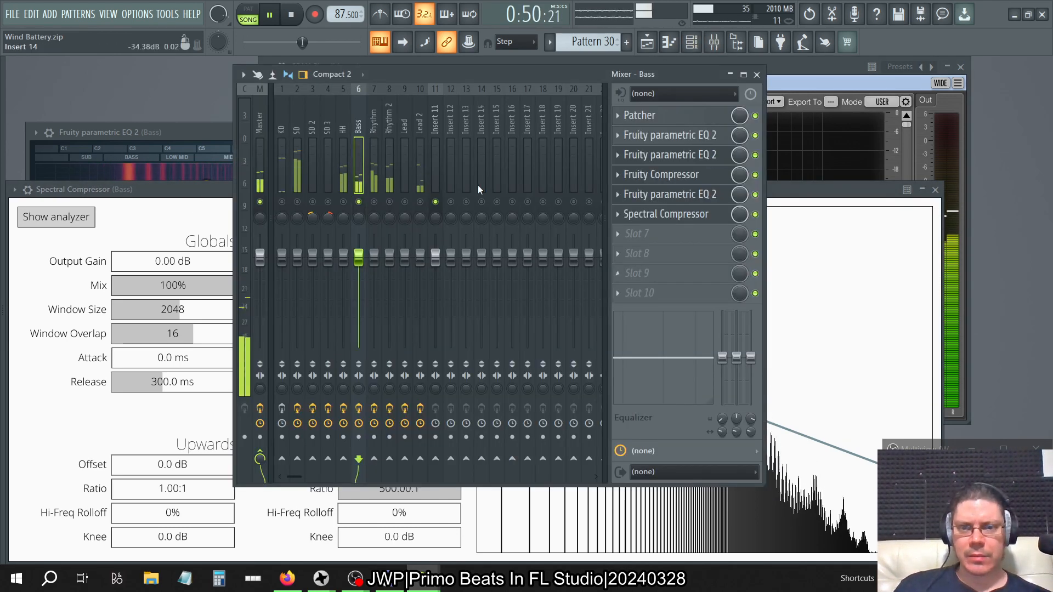
{"action": "left_click", "coordinate": [622, 235]}
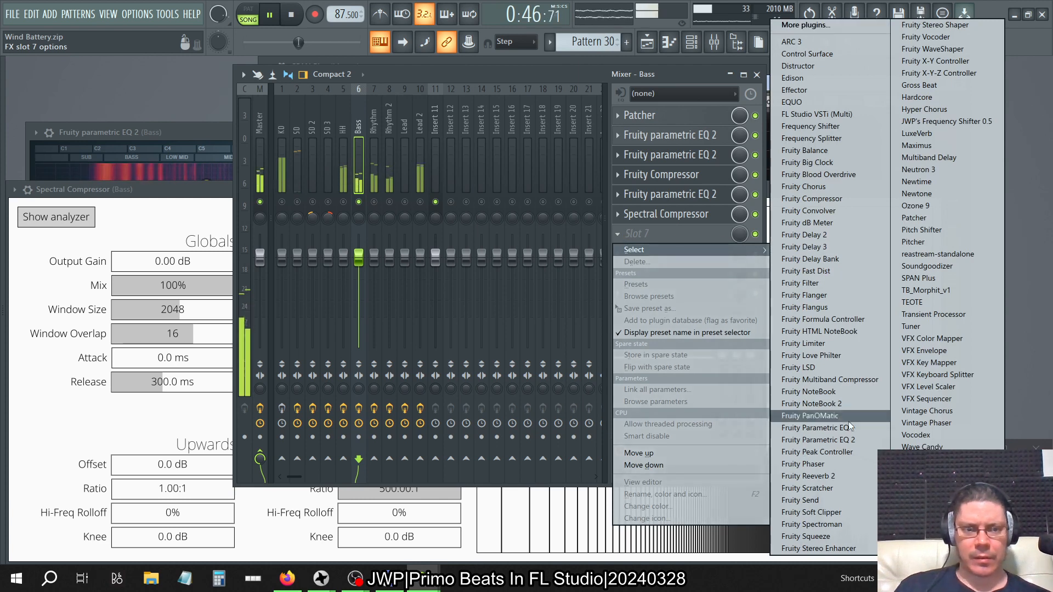
{"action": "left_click", "coordinate": [823, 440]}
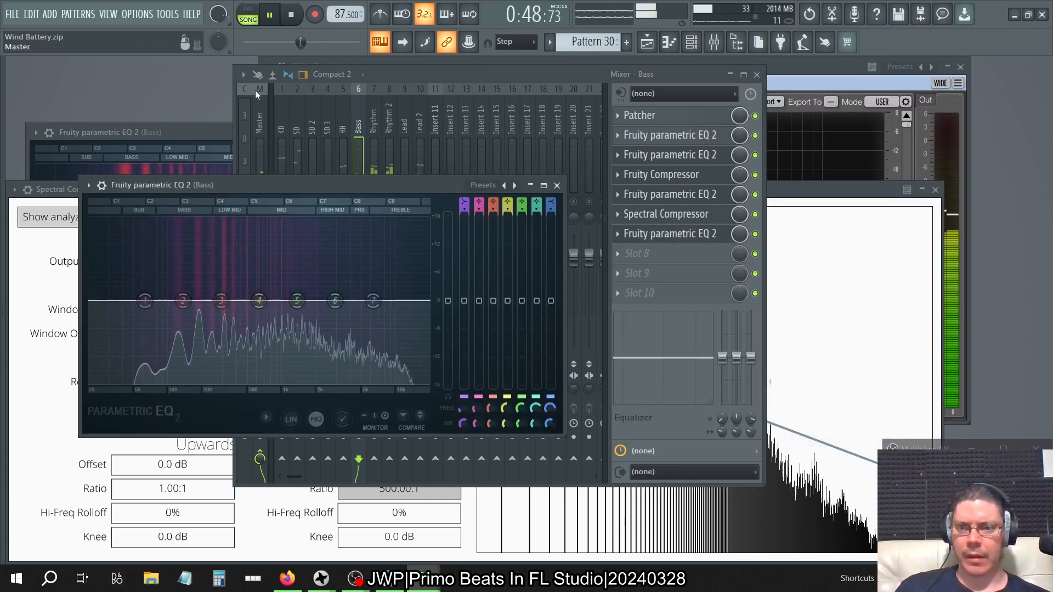
{"action": "left_click", "coordinate": [857, 113]}
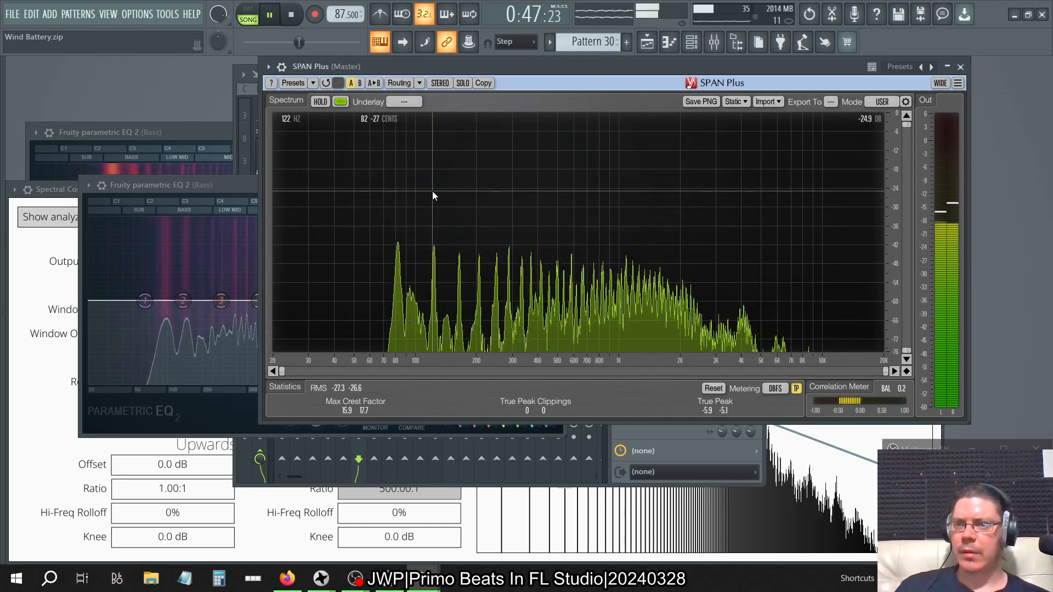
Try a Steep 8 low shelf of -2.9 dB at 120 Hz on band 1 of the new EQ and check it in SPAN Plus.
{"action": "left_click", "coordinate": [229, 185]}
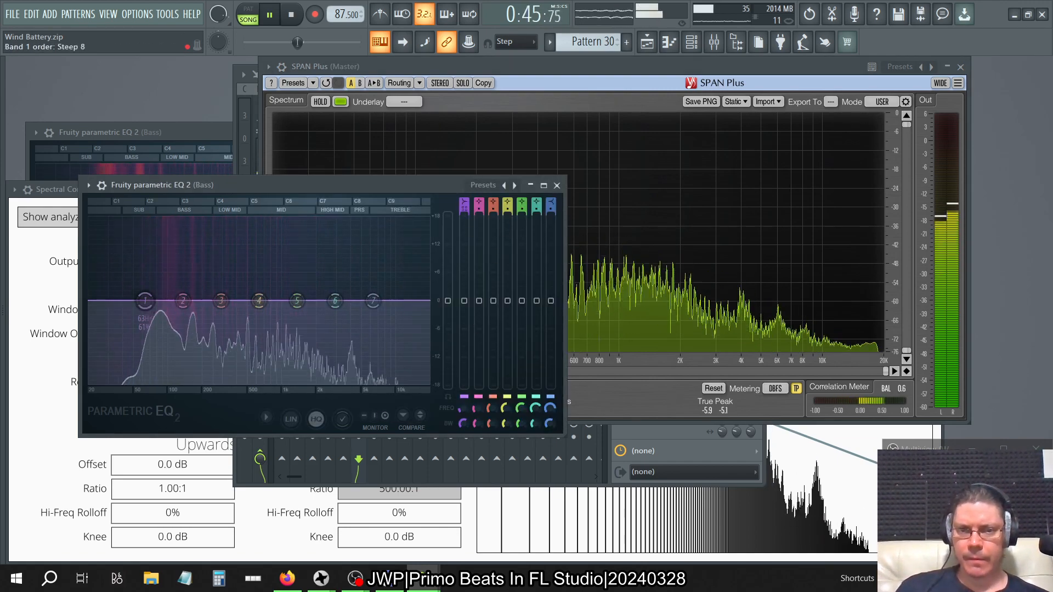
{"action": "right_click", "coordinate": [466, 427]}
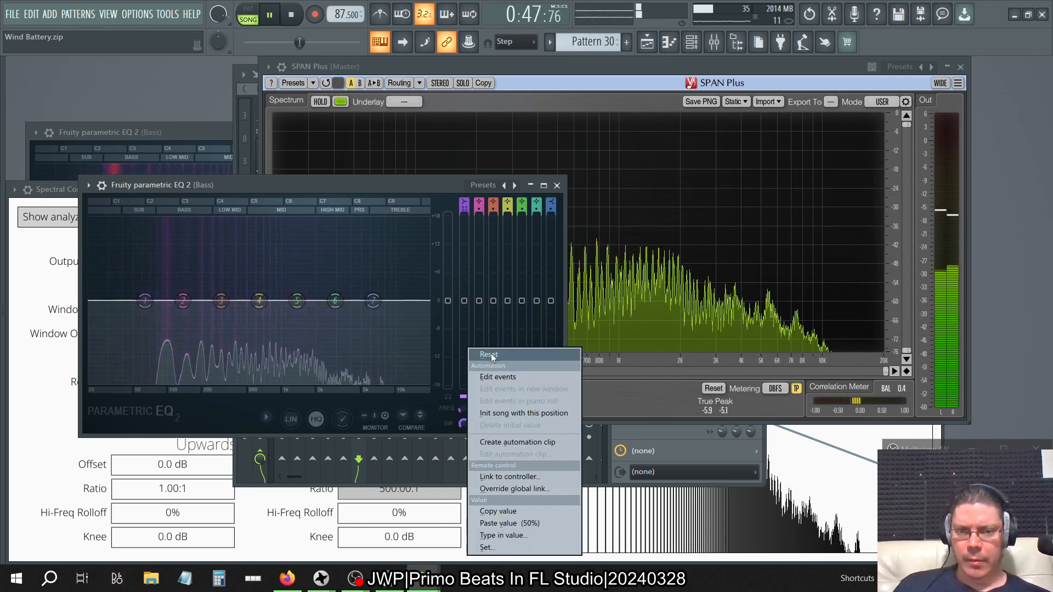
{"action": "left_click", "coordinate": [461, 415]}
{"action": "left_click_drag", "start_coordinate": [463, 408], "coordinate": [463, 404]}
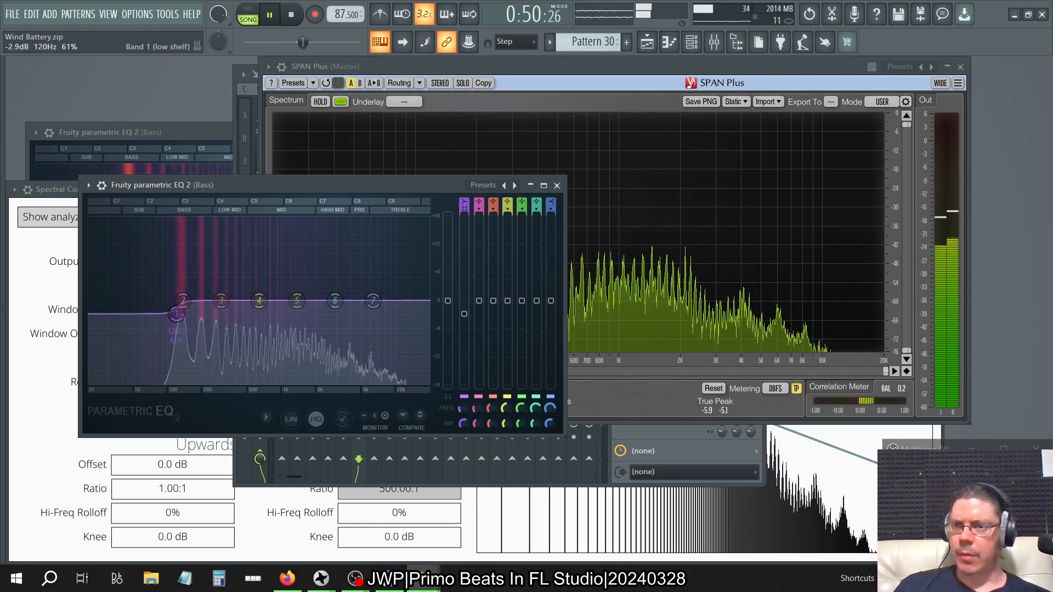
{"action": "left_click", "coordinate": [591, 62]}
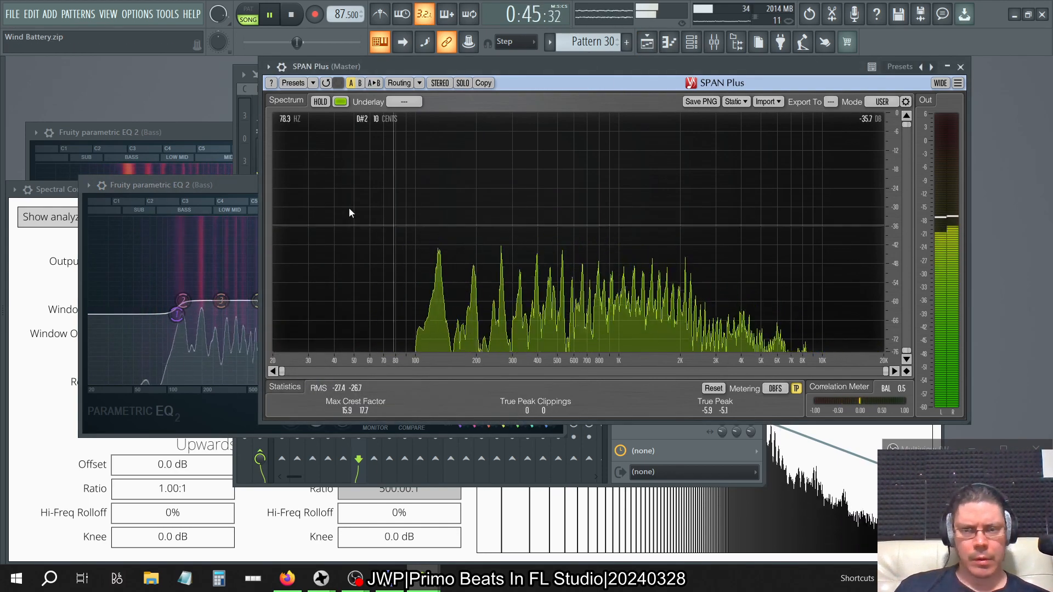
Try cutting band 1's low shelf deeper in two stages, comparing each result in SPAN Plus.
{"action": "left_click", "coordinate": [244, 185]}
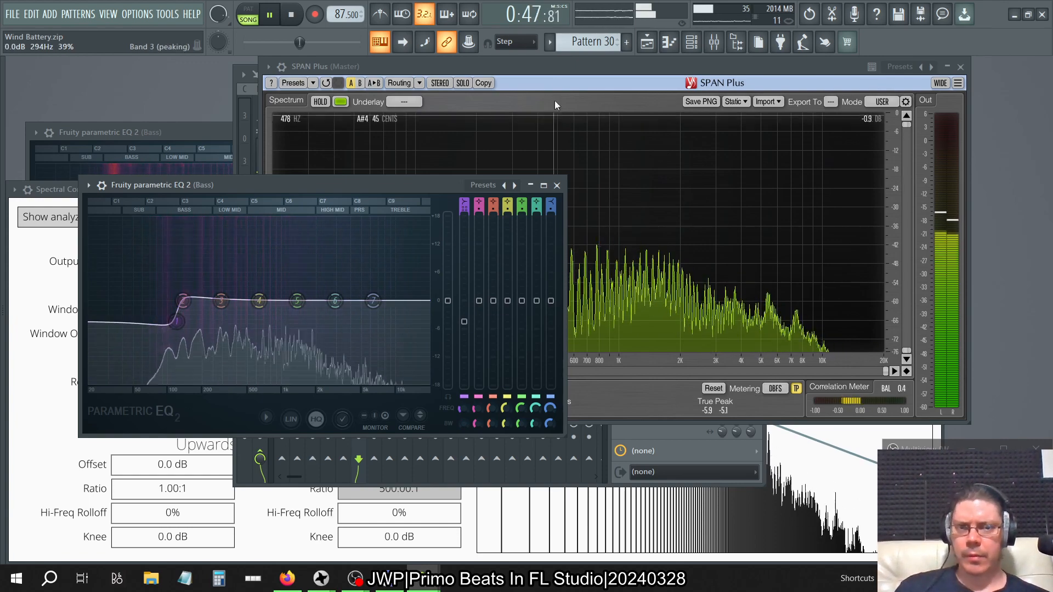
{"action": "left_click", "coordinate": [557, 70]}
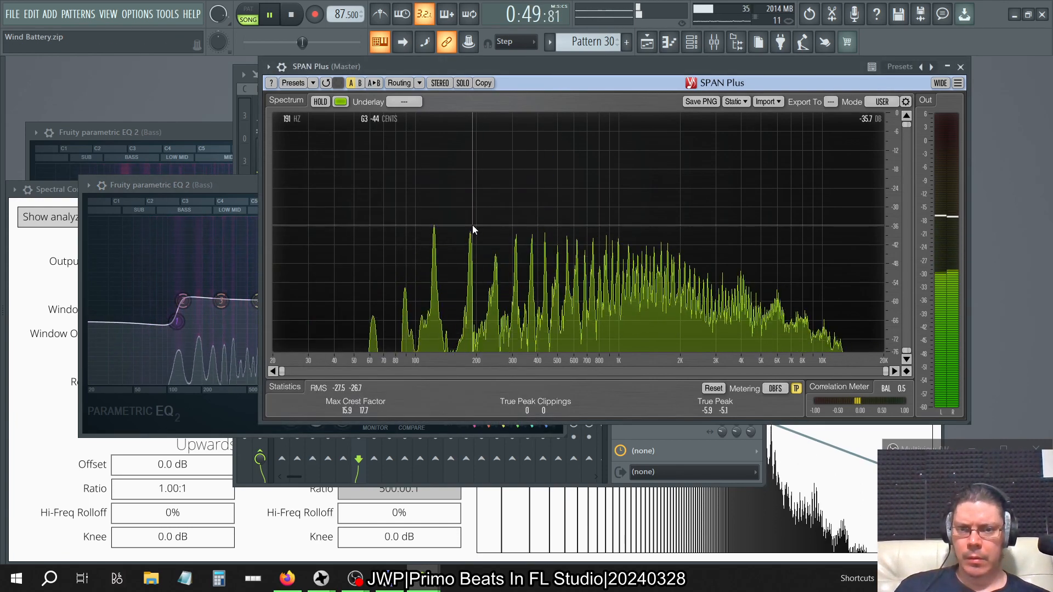
{"action": "left_click", "coordinate": [226, 184]}
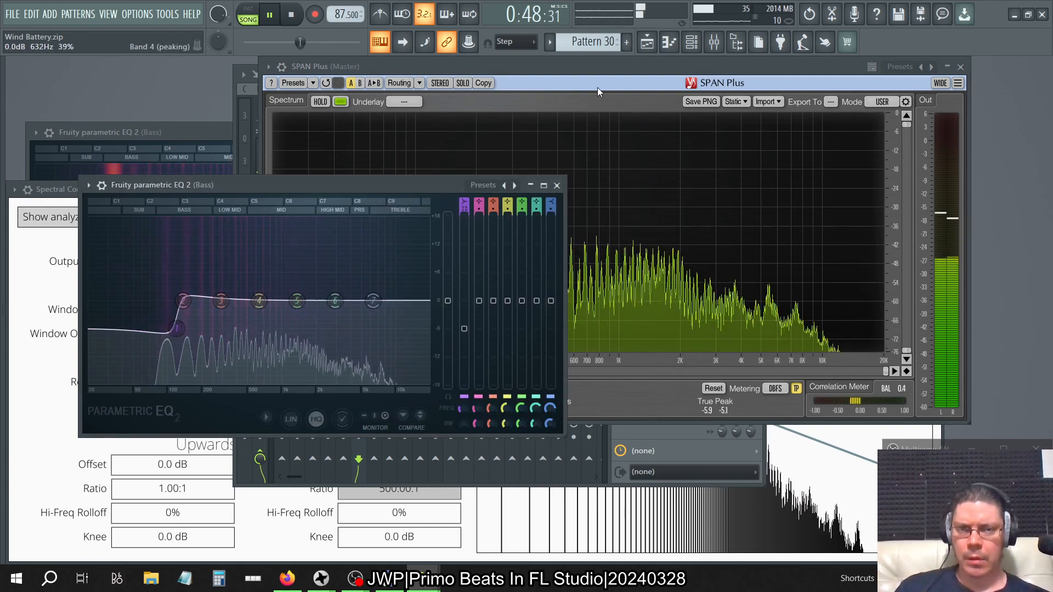
{"action": "left_click", "coordinate": [587, 70]}
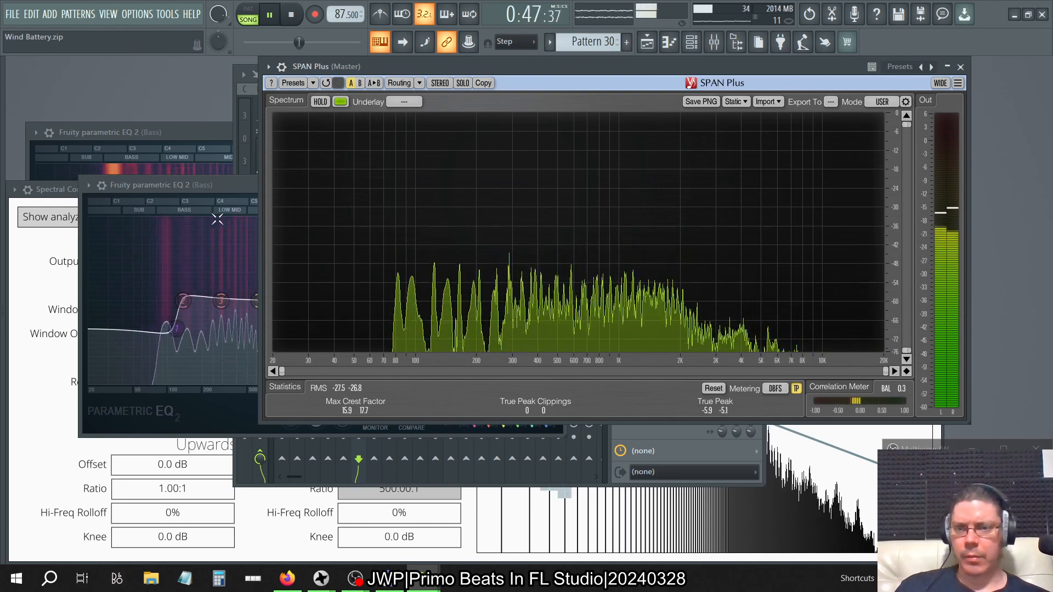
Flatten the new EQ's curve, then delete it from slot 7 of the Bass track and recheck SPAN Plus.
{"action": "left_click", "coordinate": [243, 182]}
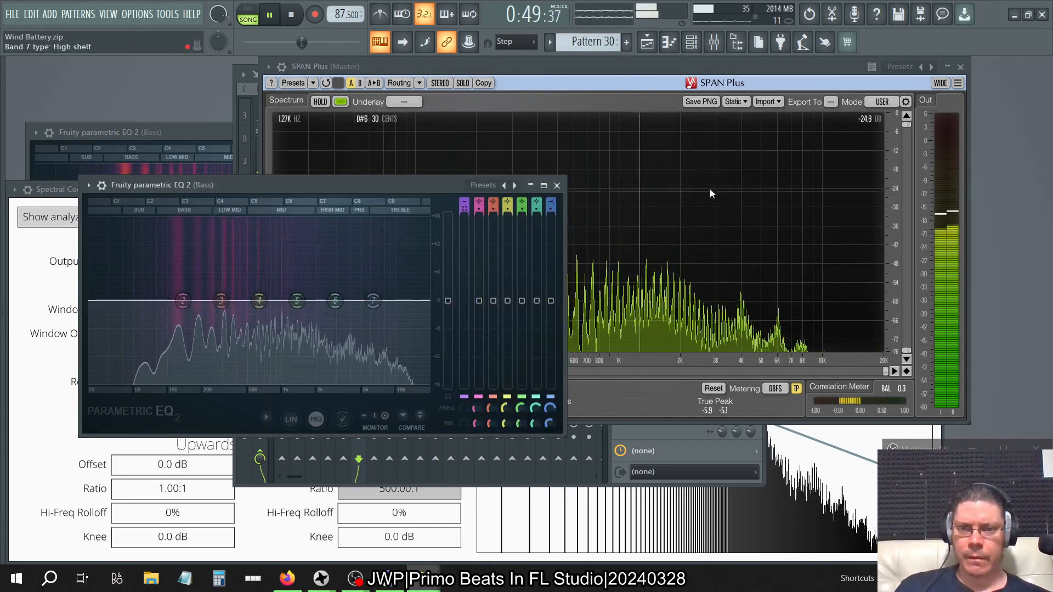
{"action": "left_click", "coordinate": [714, 42]}
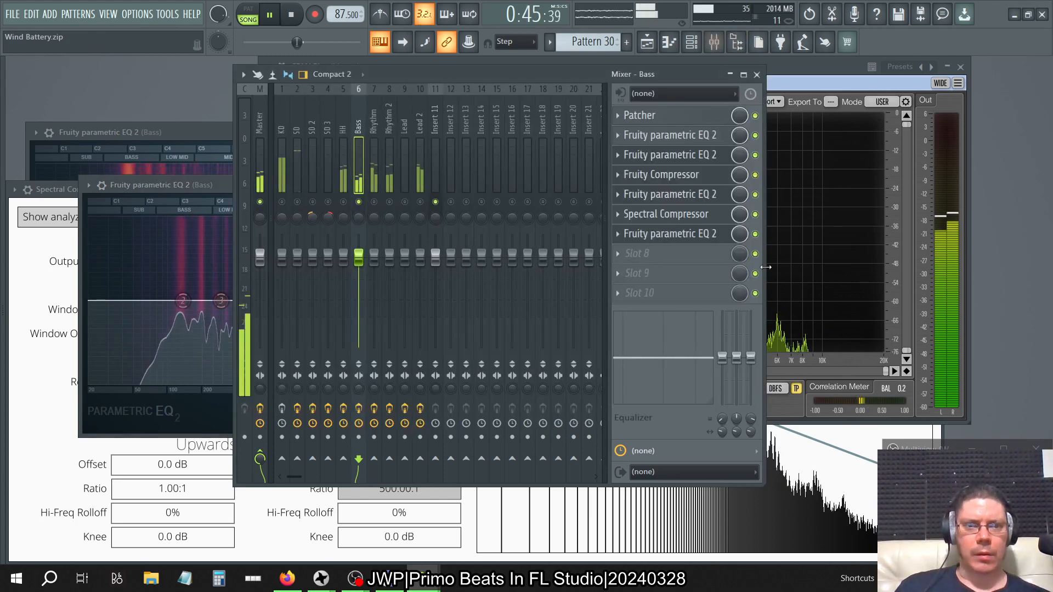
{"action": "left_click", "coordinate": [617, 234]}
{"action": "left_click", "coordinate": [633, 263]}
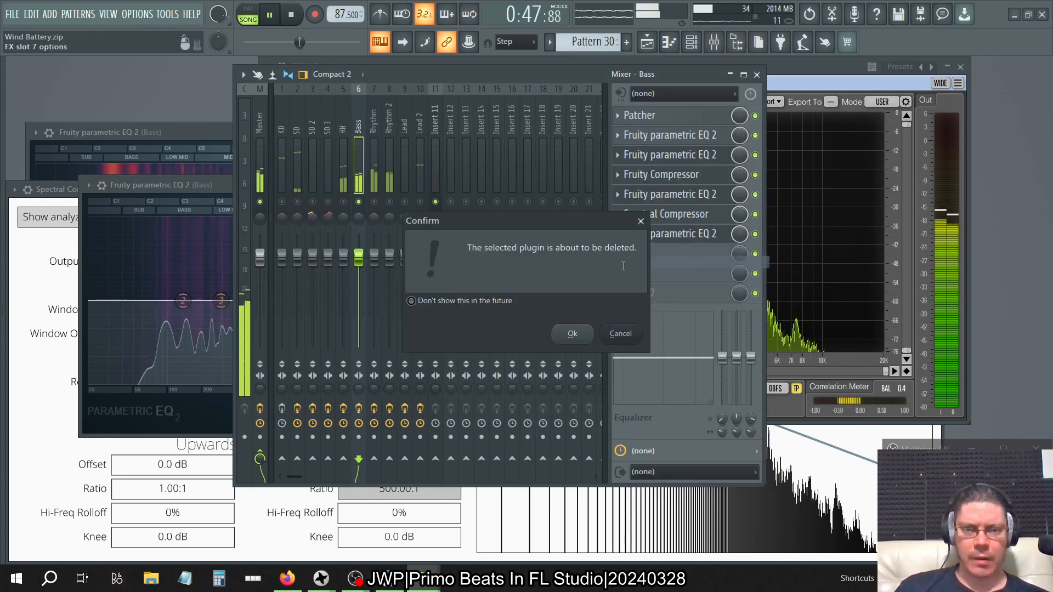
{"action": "left_click", "coordinate": [562, 332]}
{"action": "left_click", "coordinate": [814, 68]}
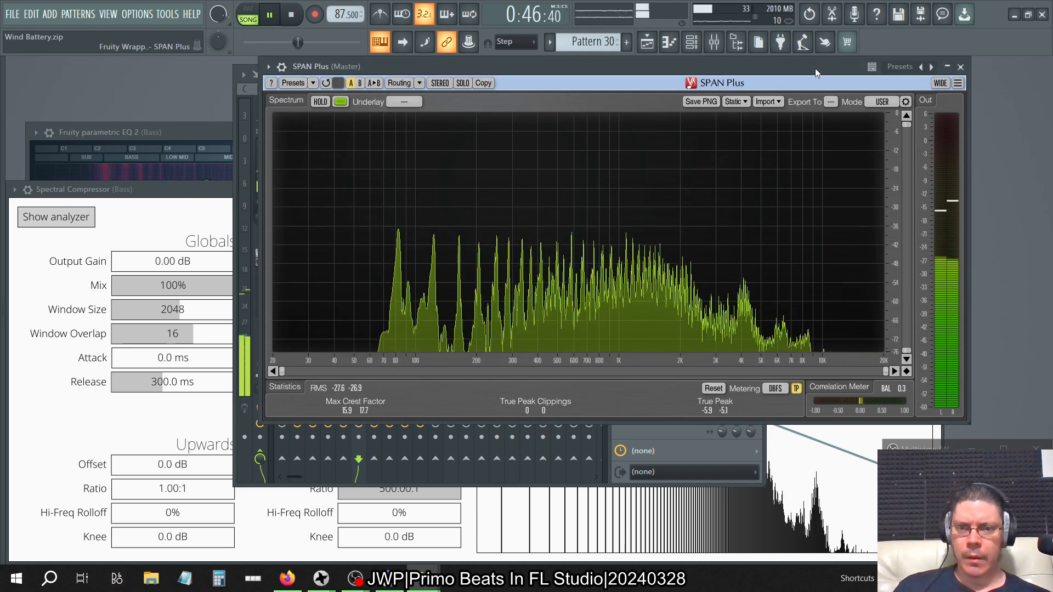
Clear the looped section in the Playlist and return to SPAN Plus while the song plays on.
{"action": "key", "text": "F5"}
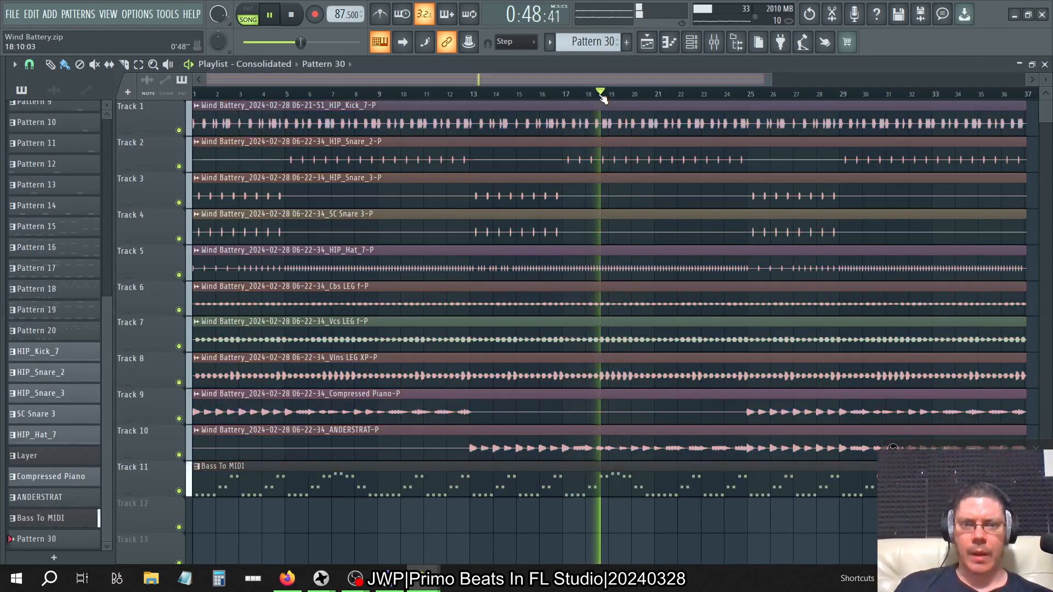
{"action": "left_click", "coordinate": [1044, 65]}
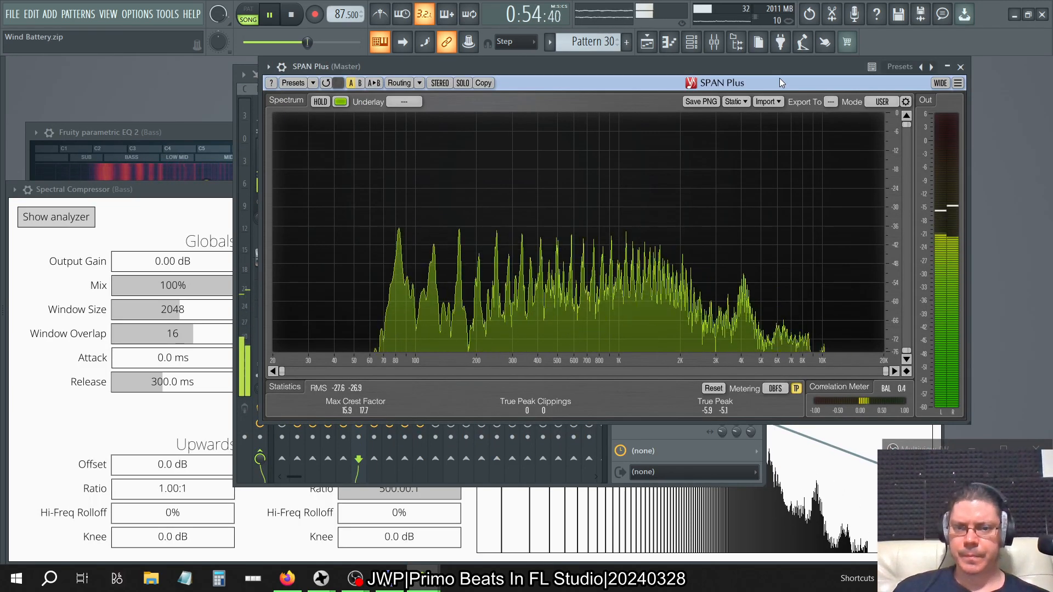
Stop playback and close all open windows.
{"action": "key", "text": "space"}
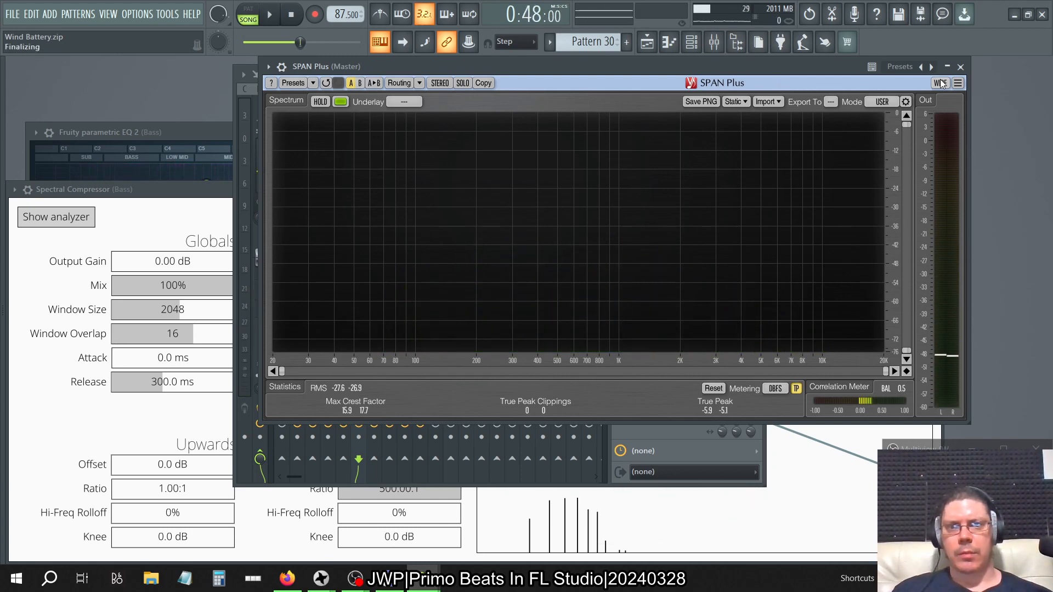
{"action": "key", "text": "F12"}
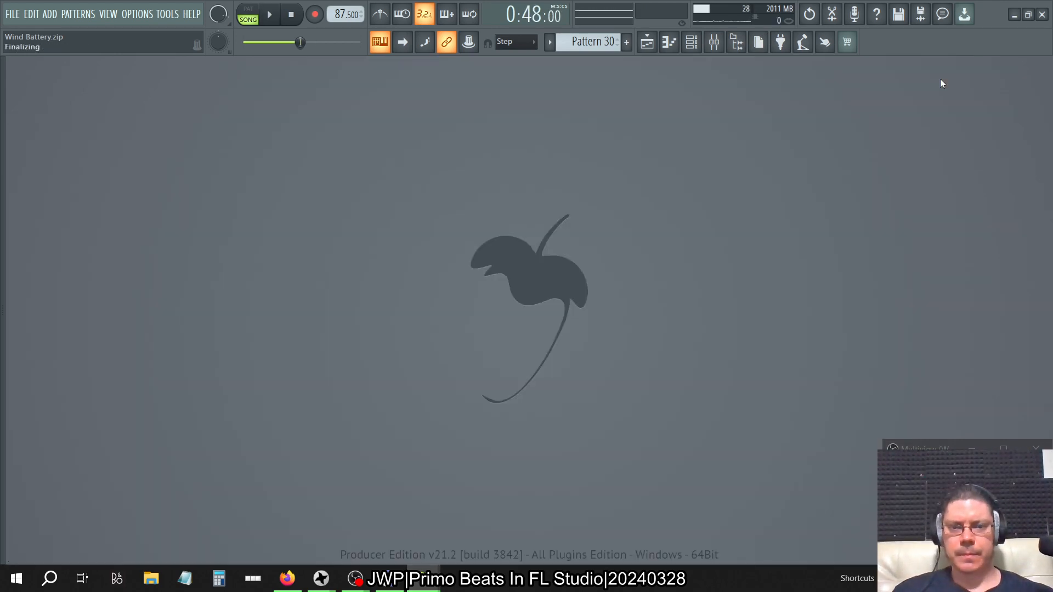